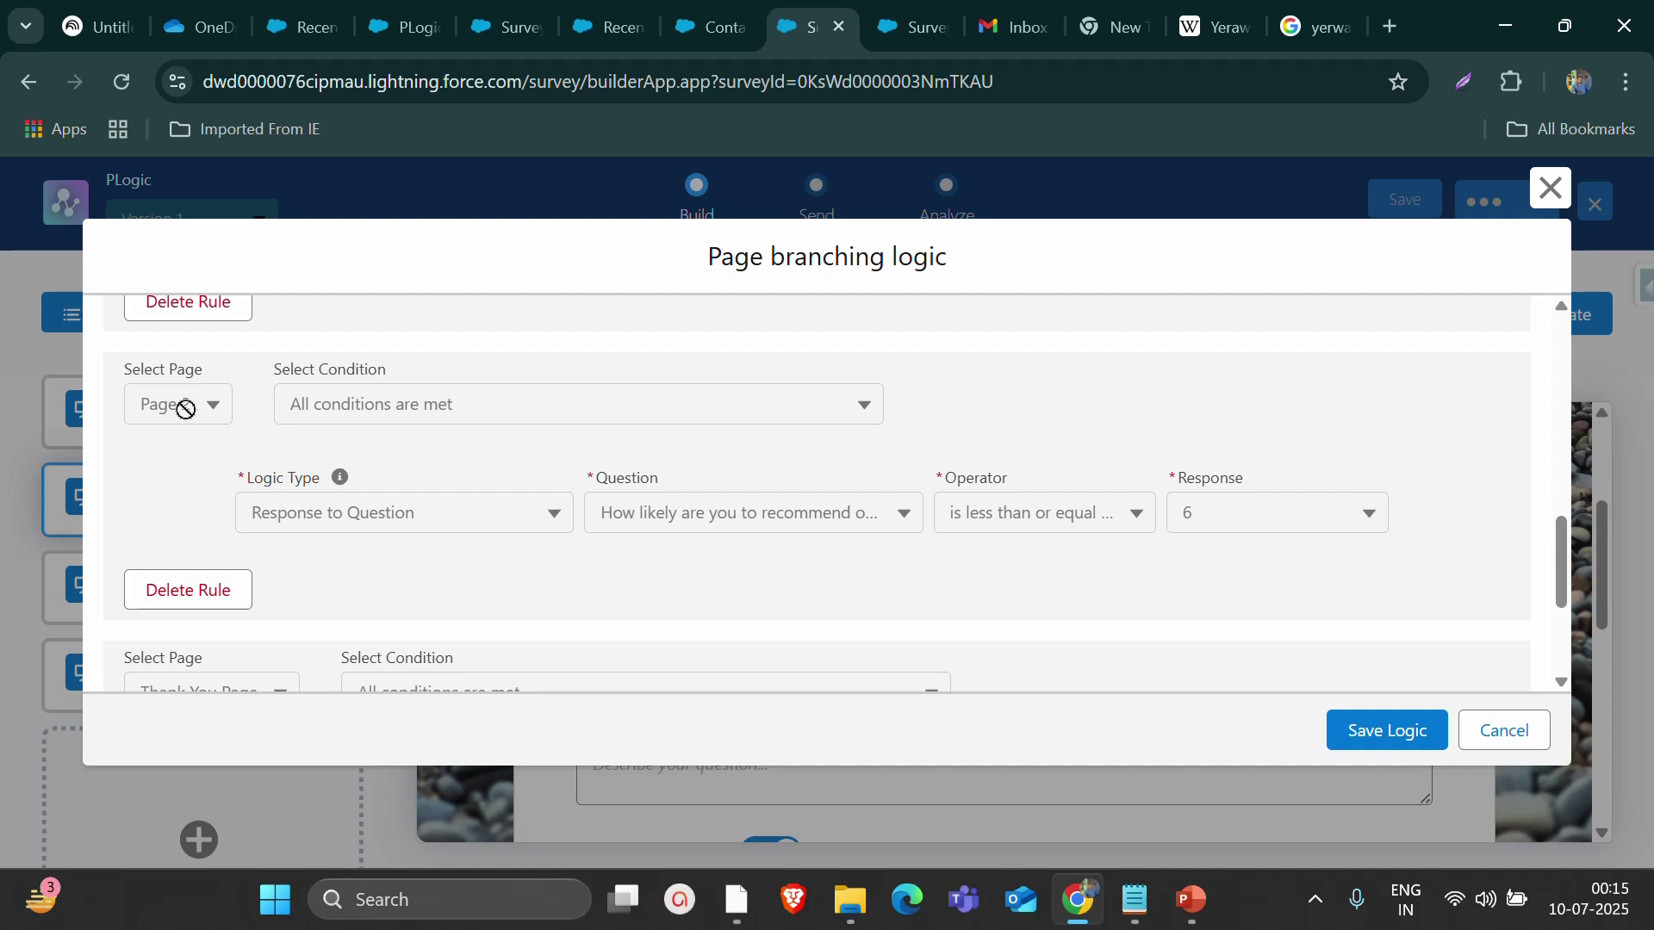
Review the existing branching rules for Page 1 and save the page branching logic
scroll(565, 465, up, 6)
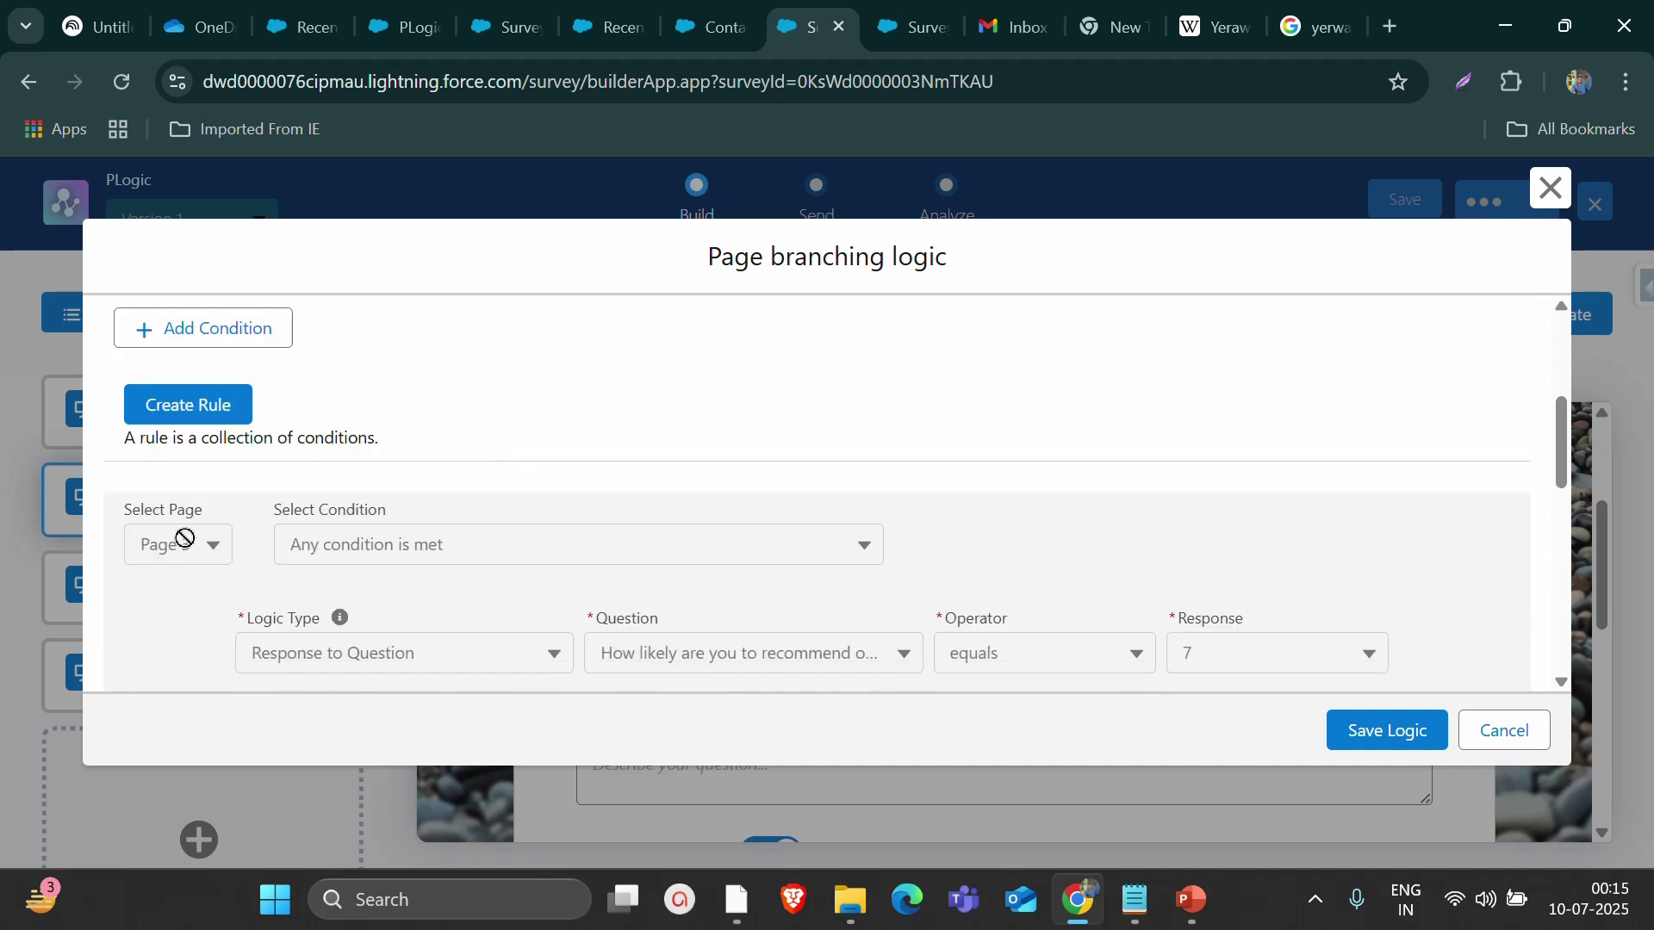
scroll(184, 539, down, 3)
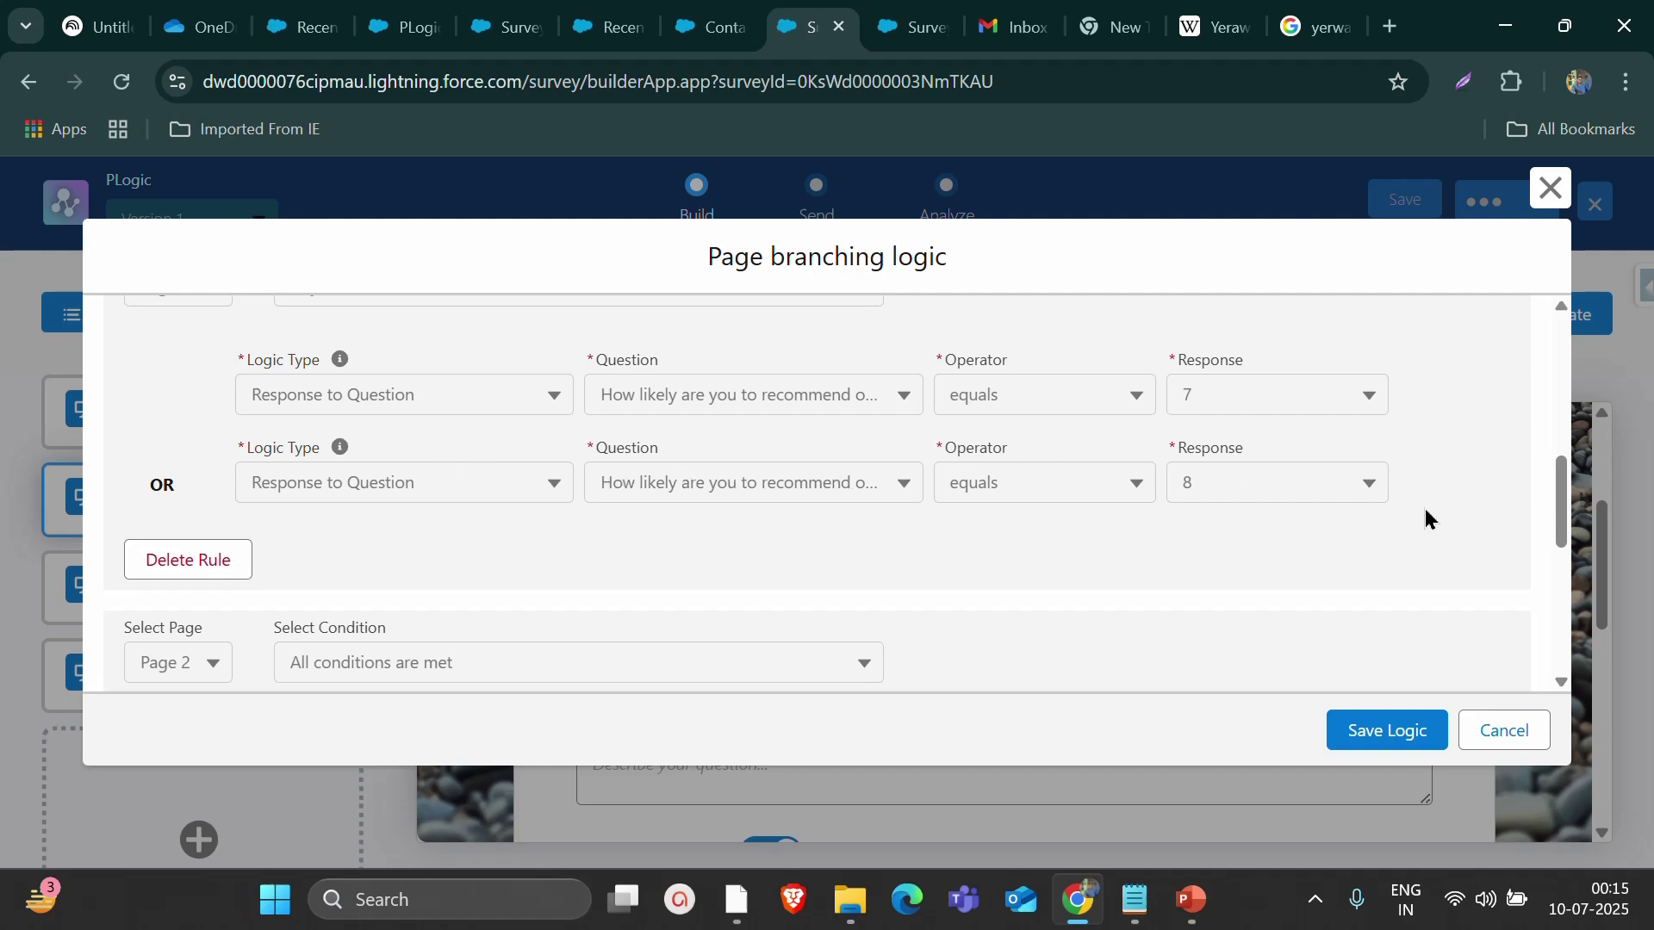
scroll(543, 499, up, 6)
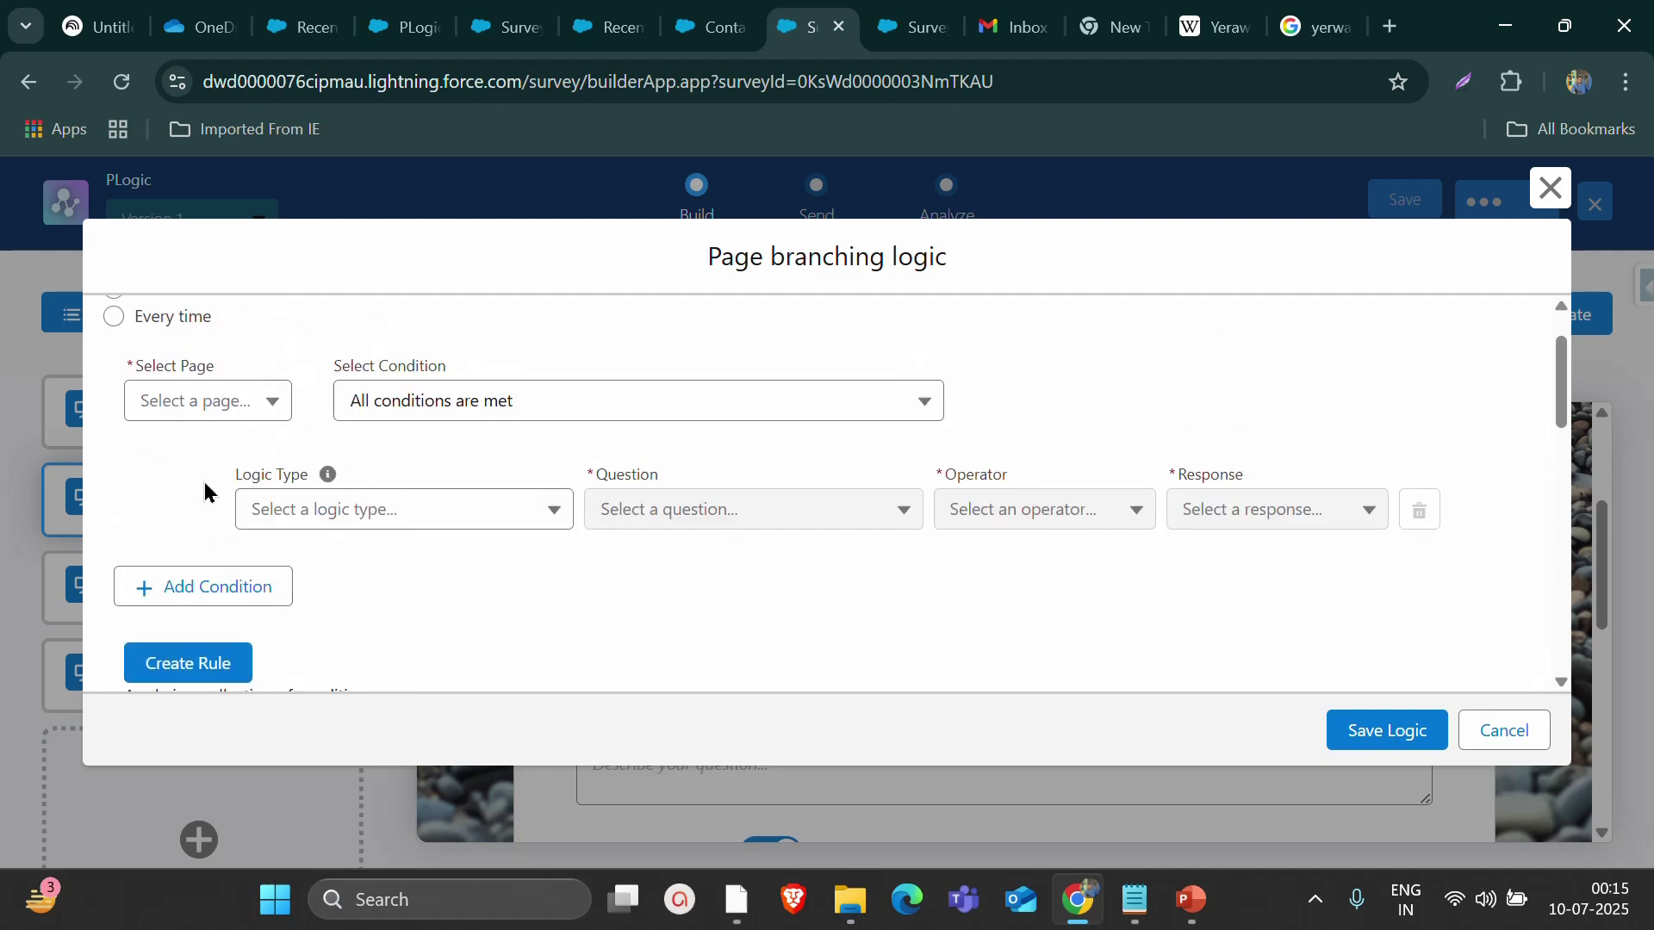
scroll(603, 448, down, 10)
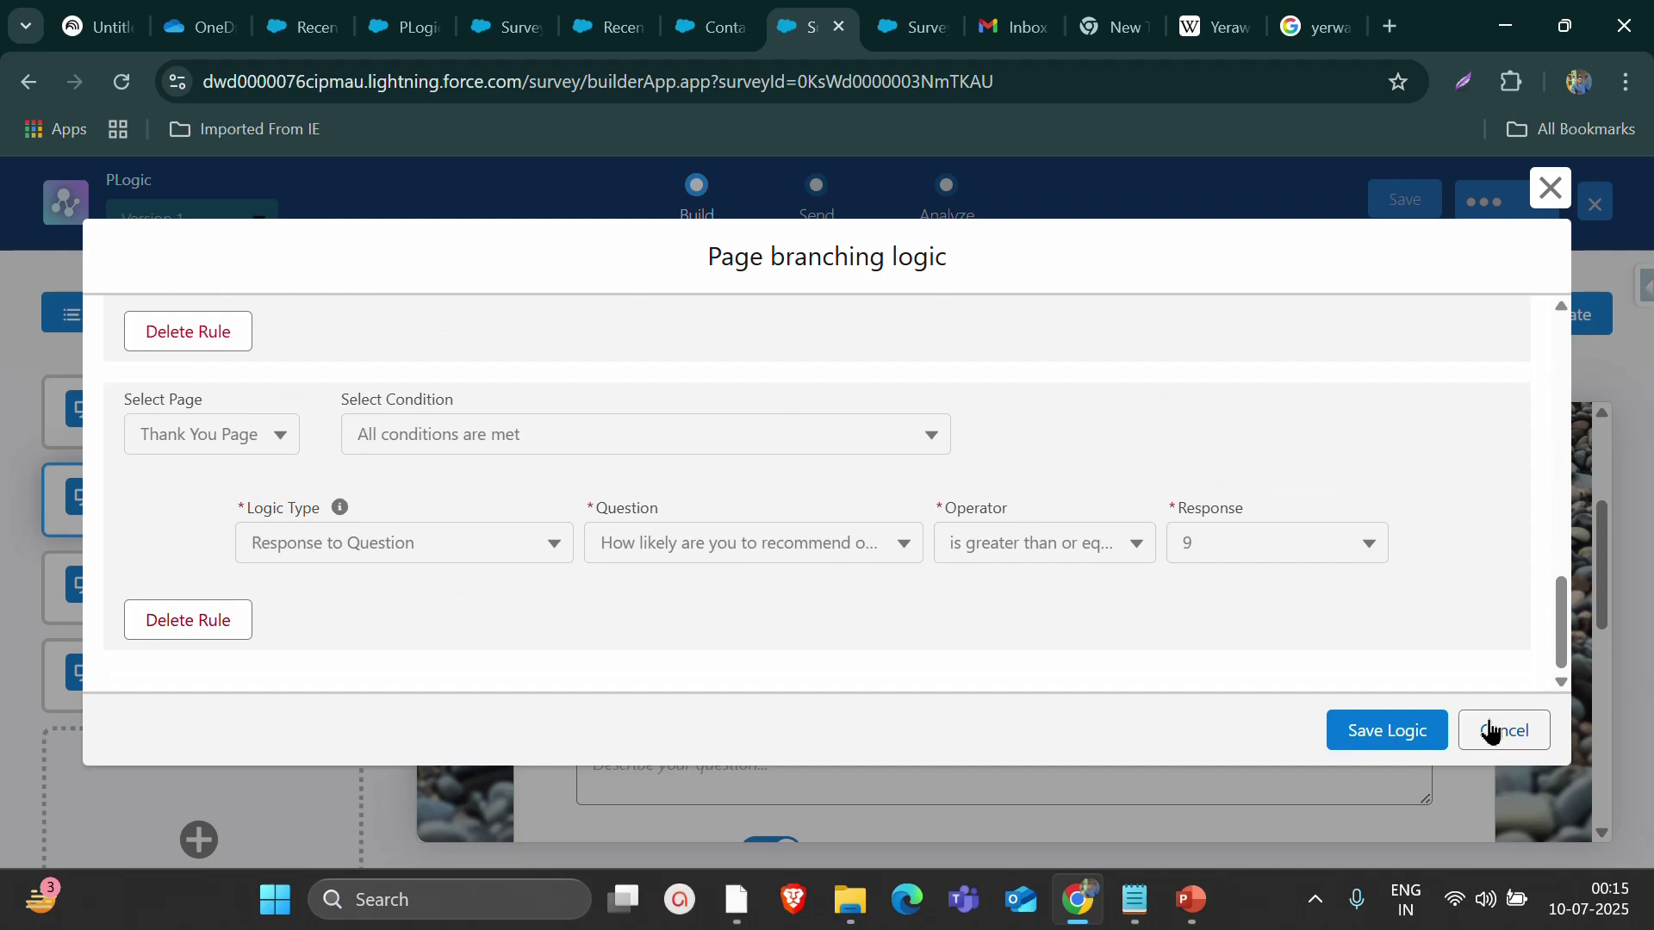
click(1393, 731)
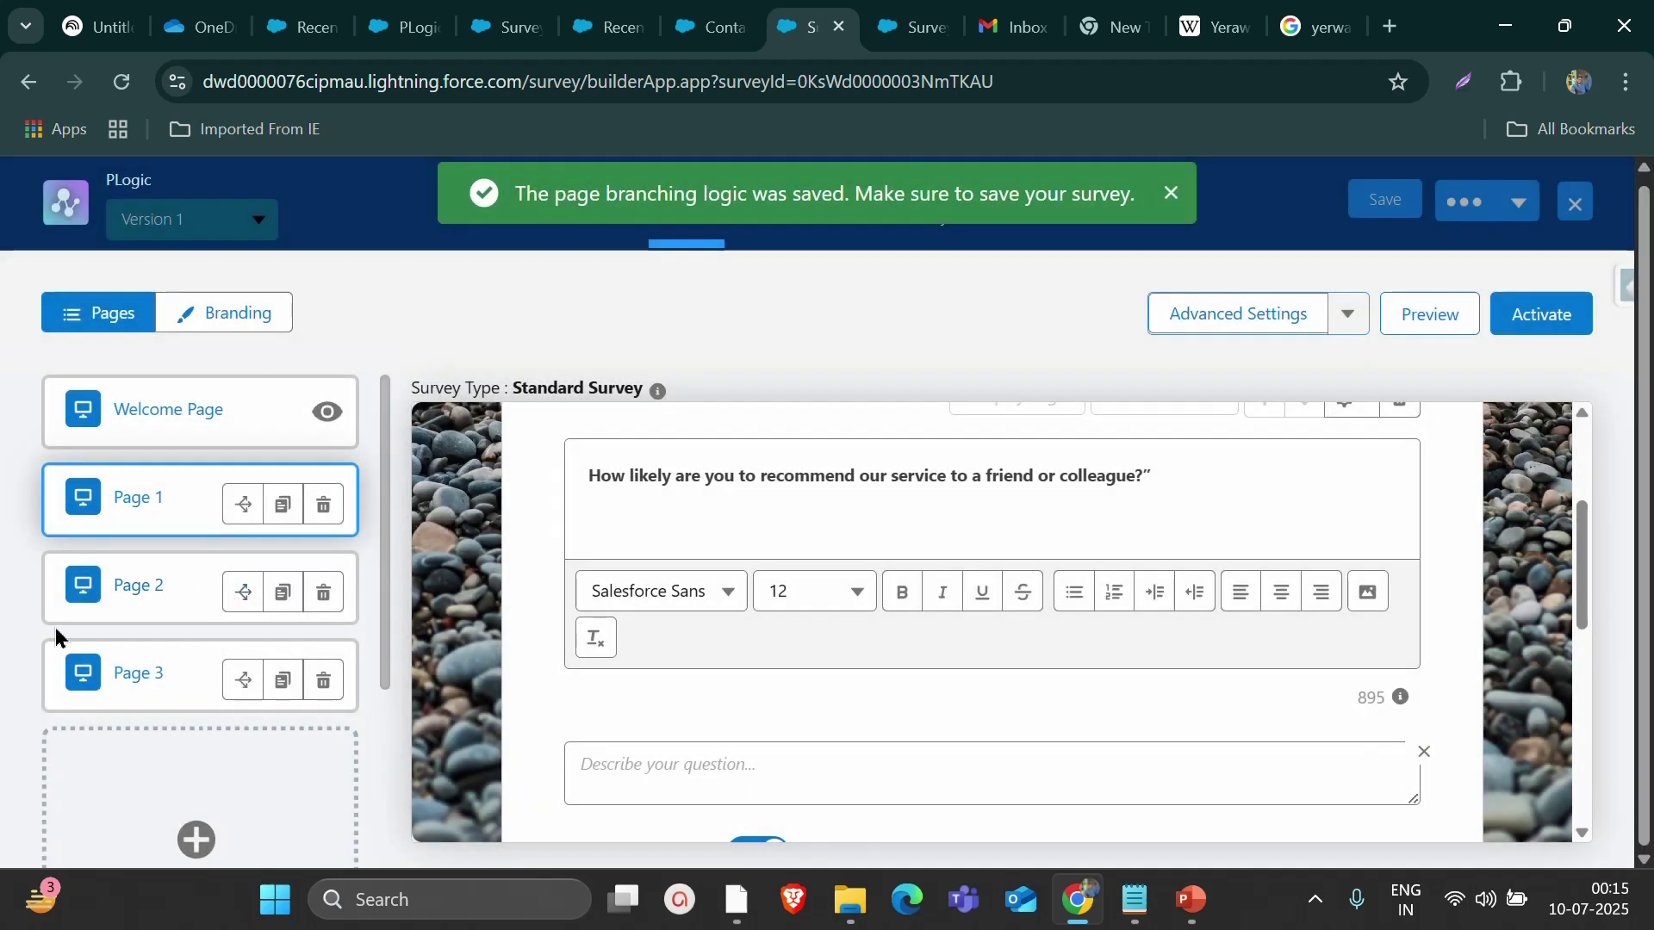
Examine the questions and descriptions on Page 2 and Page 3, and the Thank You Page
click(82, 588)
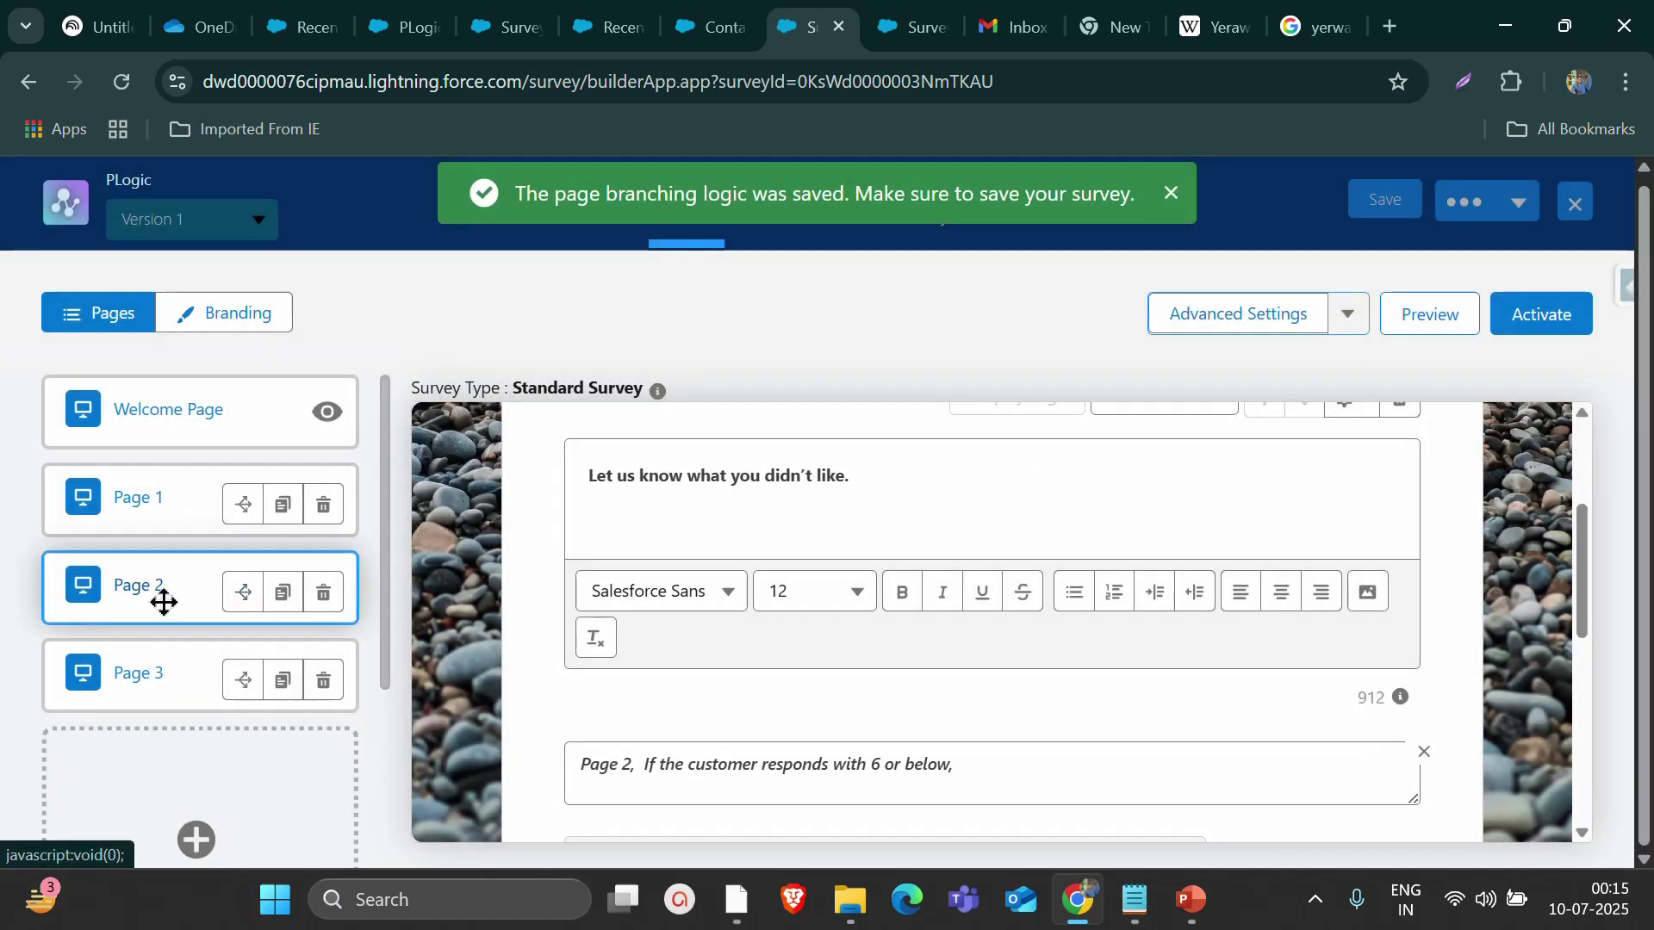
click(143, 681)
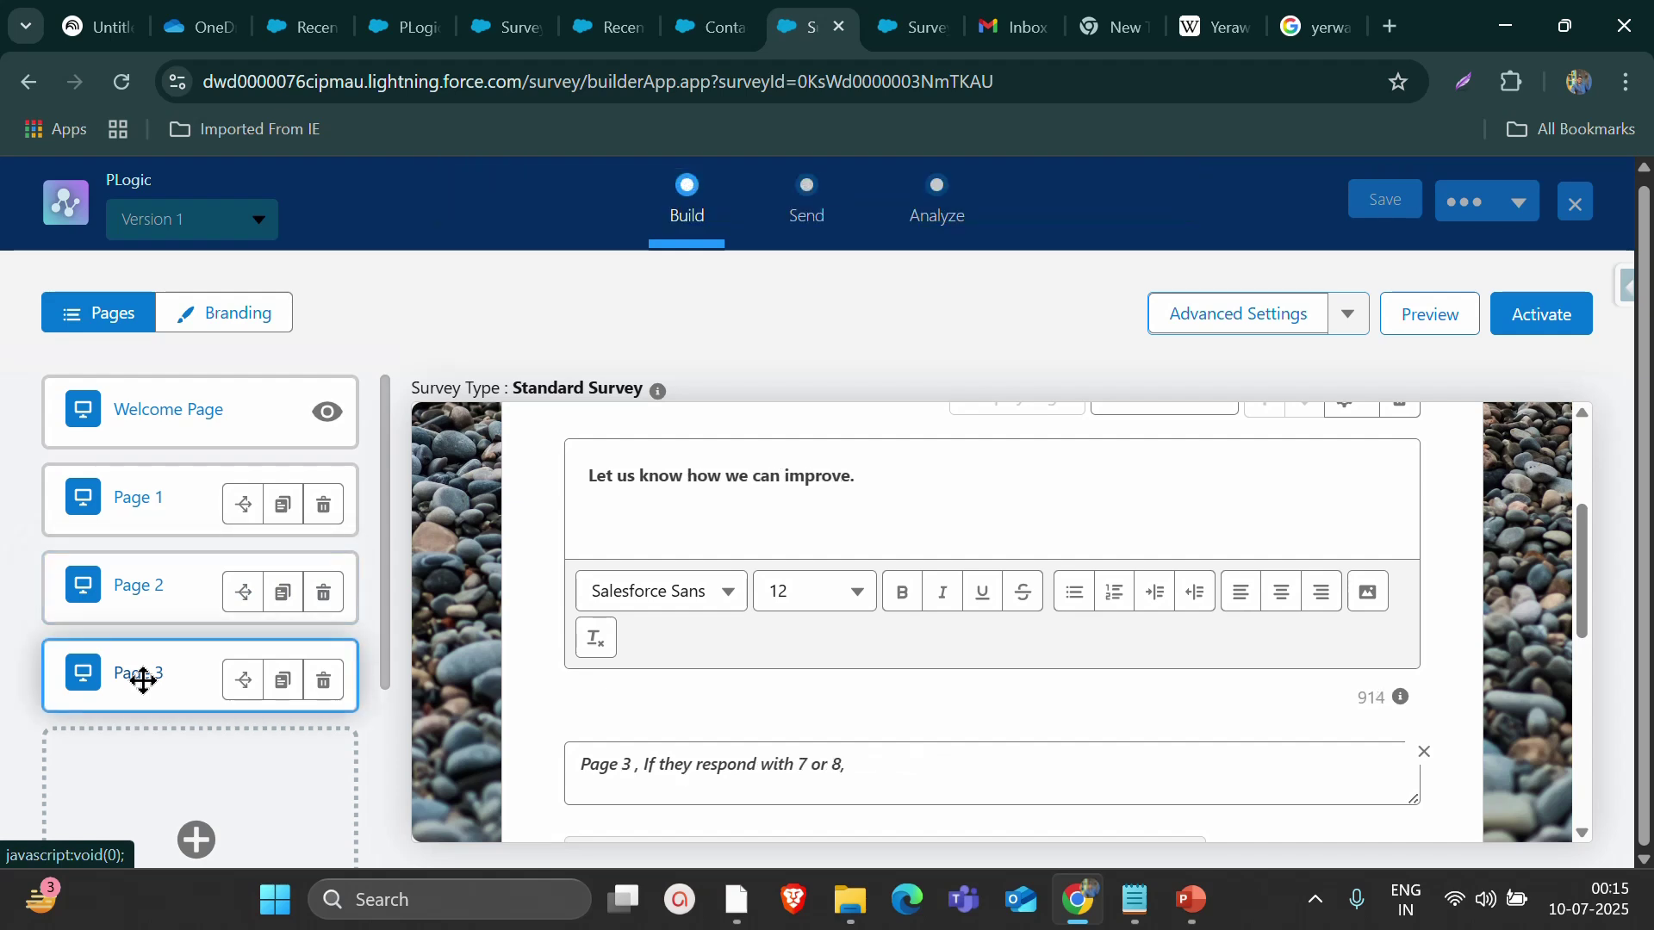
click(144, 595)
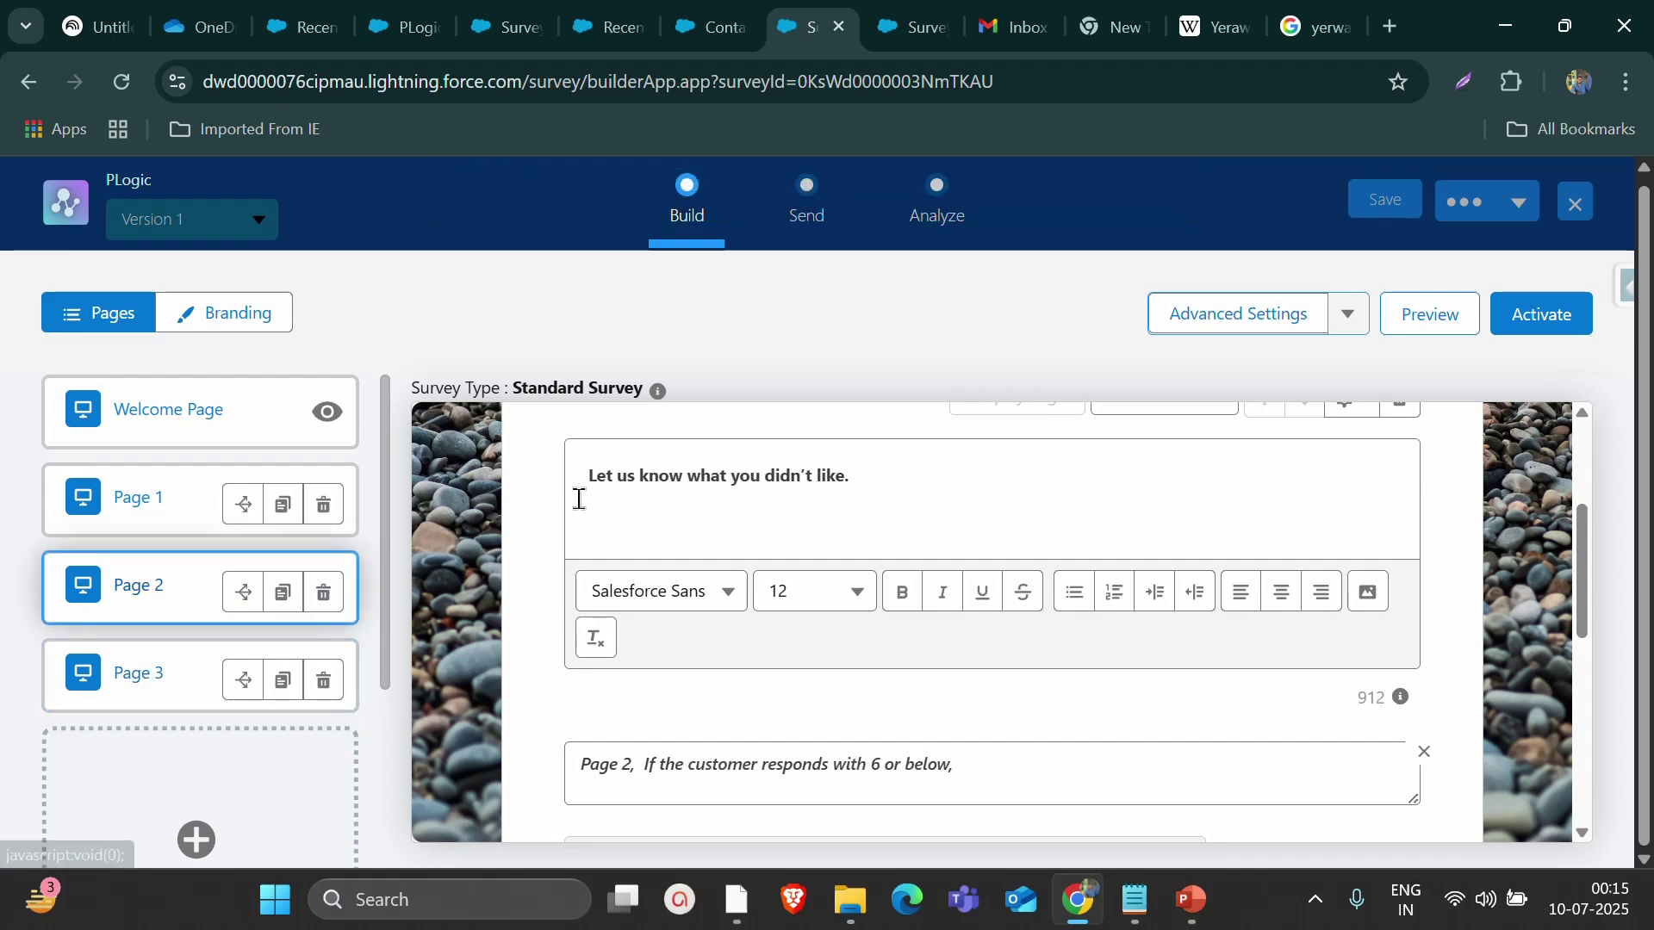
click(184, 669)
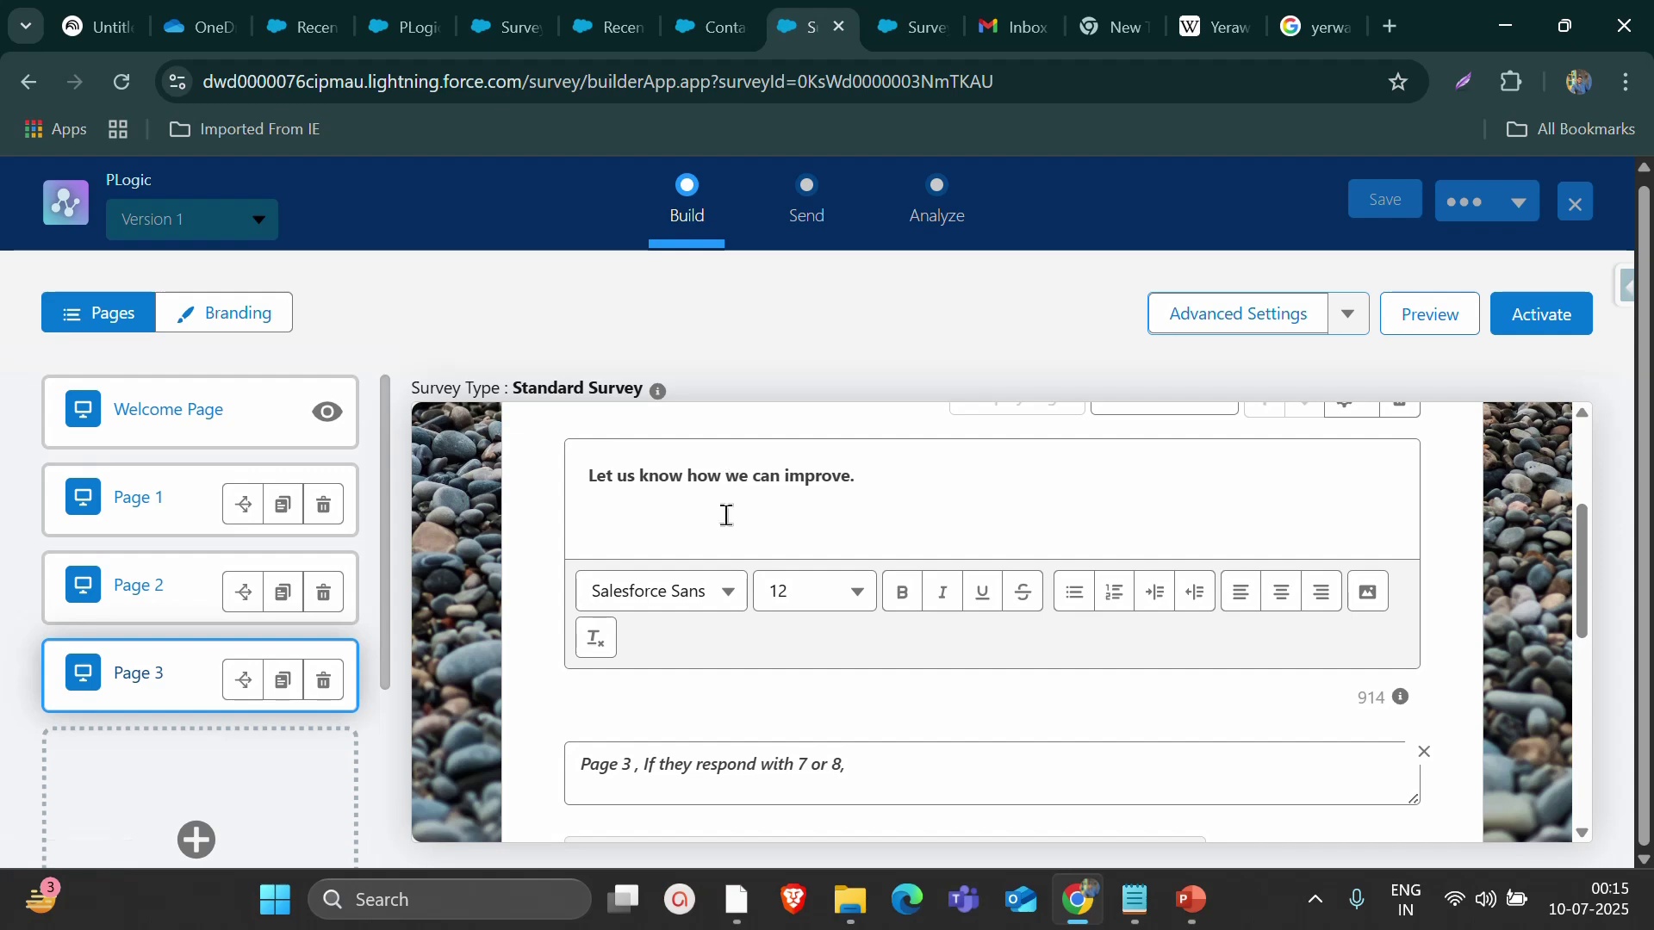
scroll(314, 741, down, 3)
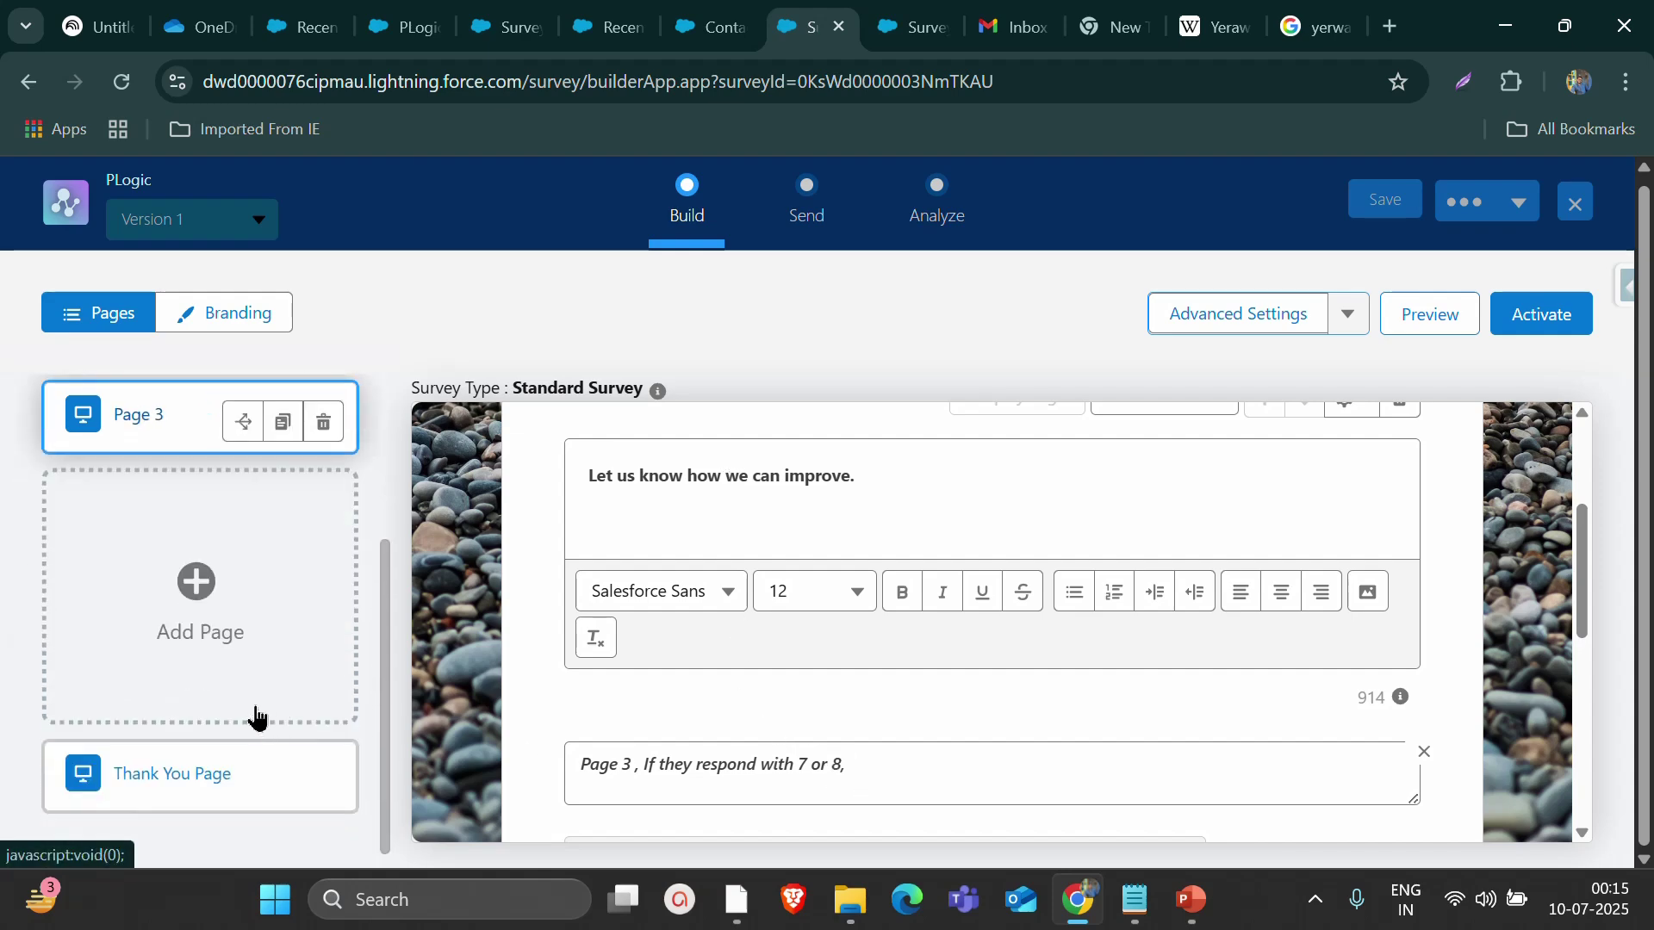
click(214, 770)
scroll(660, 635, up, 5)
scroll(225, 638, up, 3)
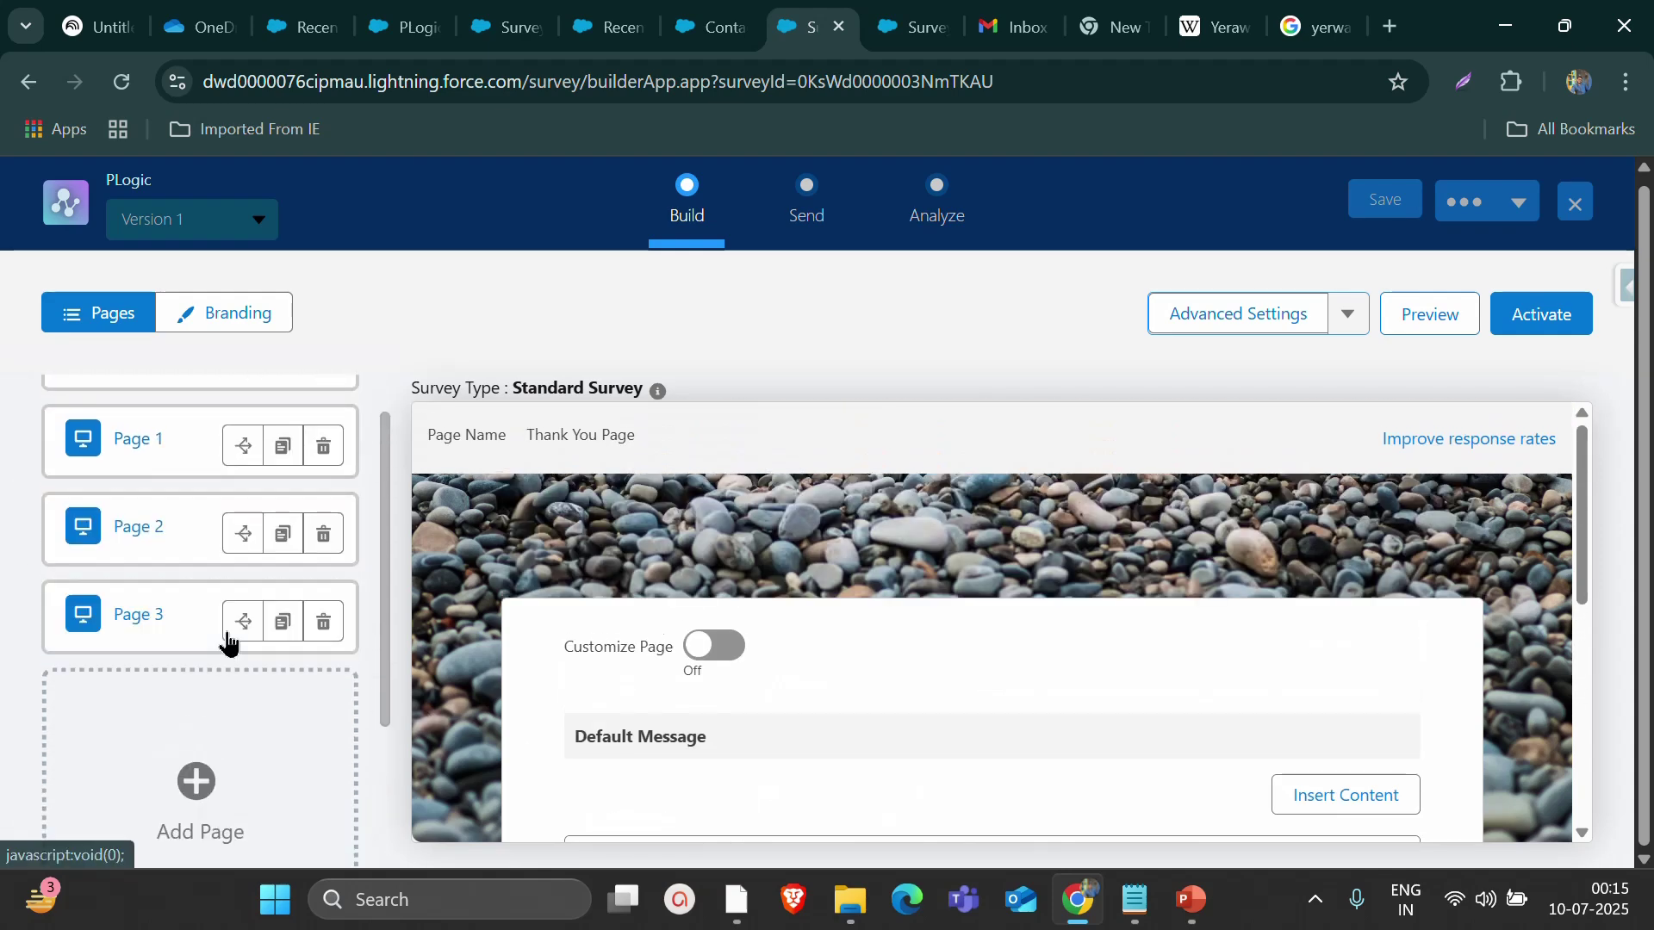
Inspect the page branching logic of Page 2 and close it without saving
click(164, 589)
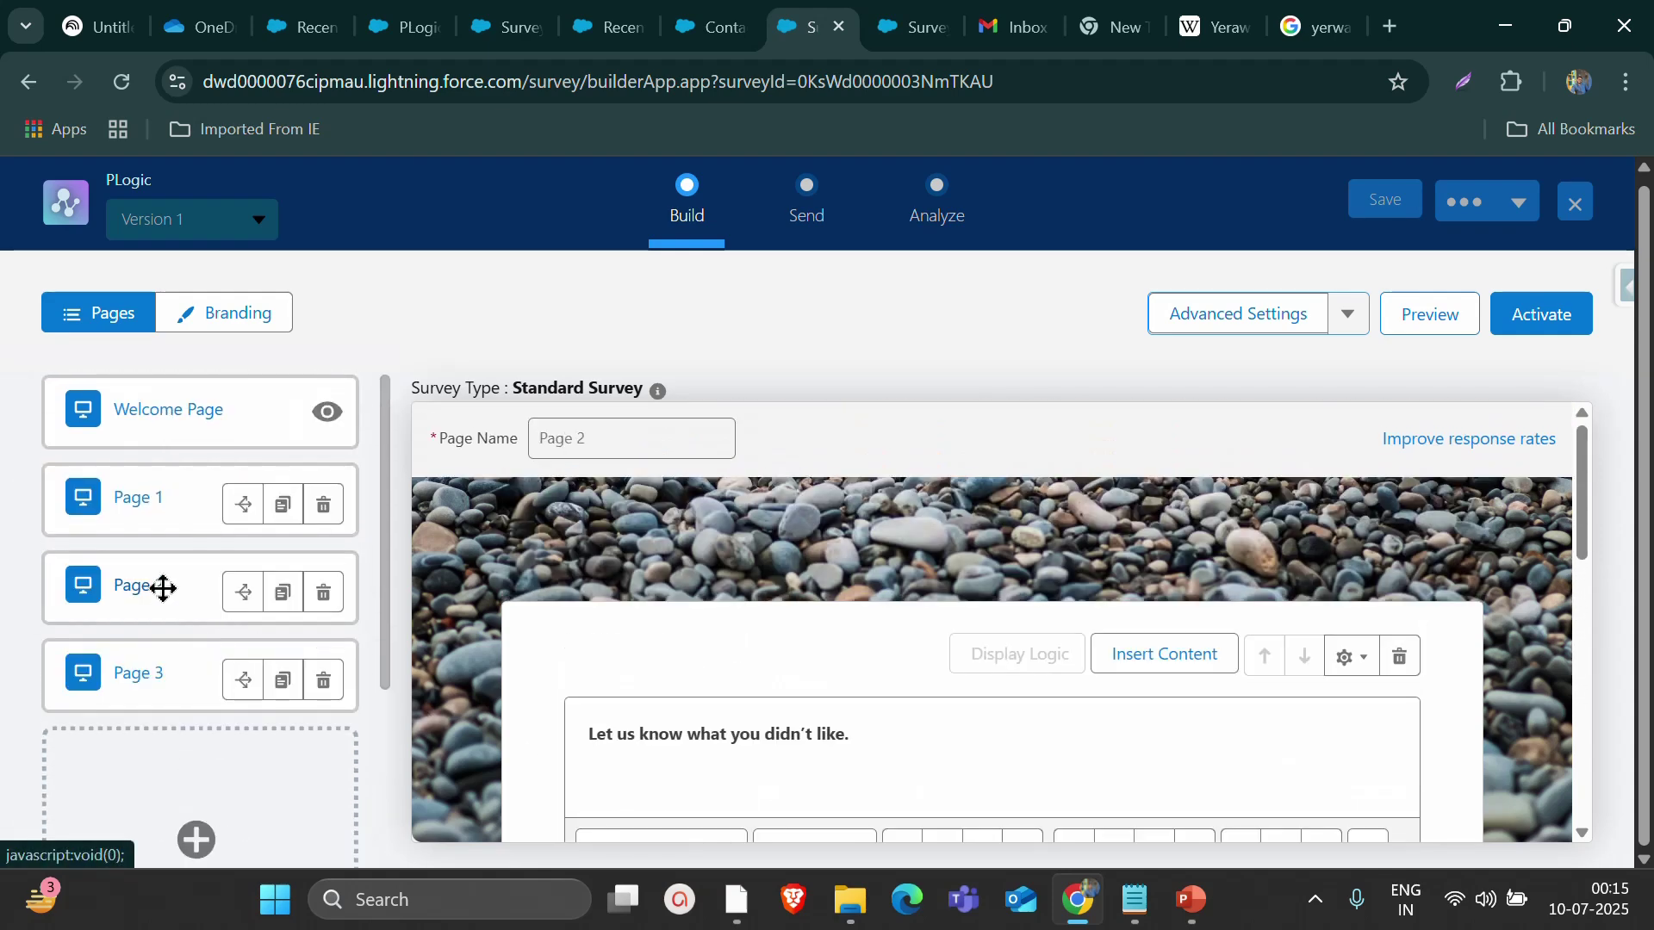
click(237, 596)
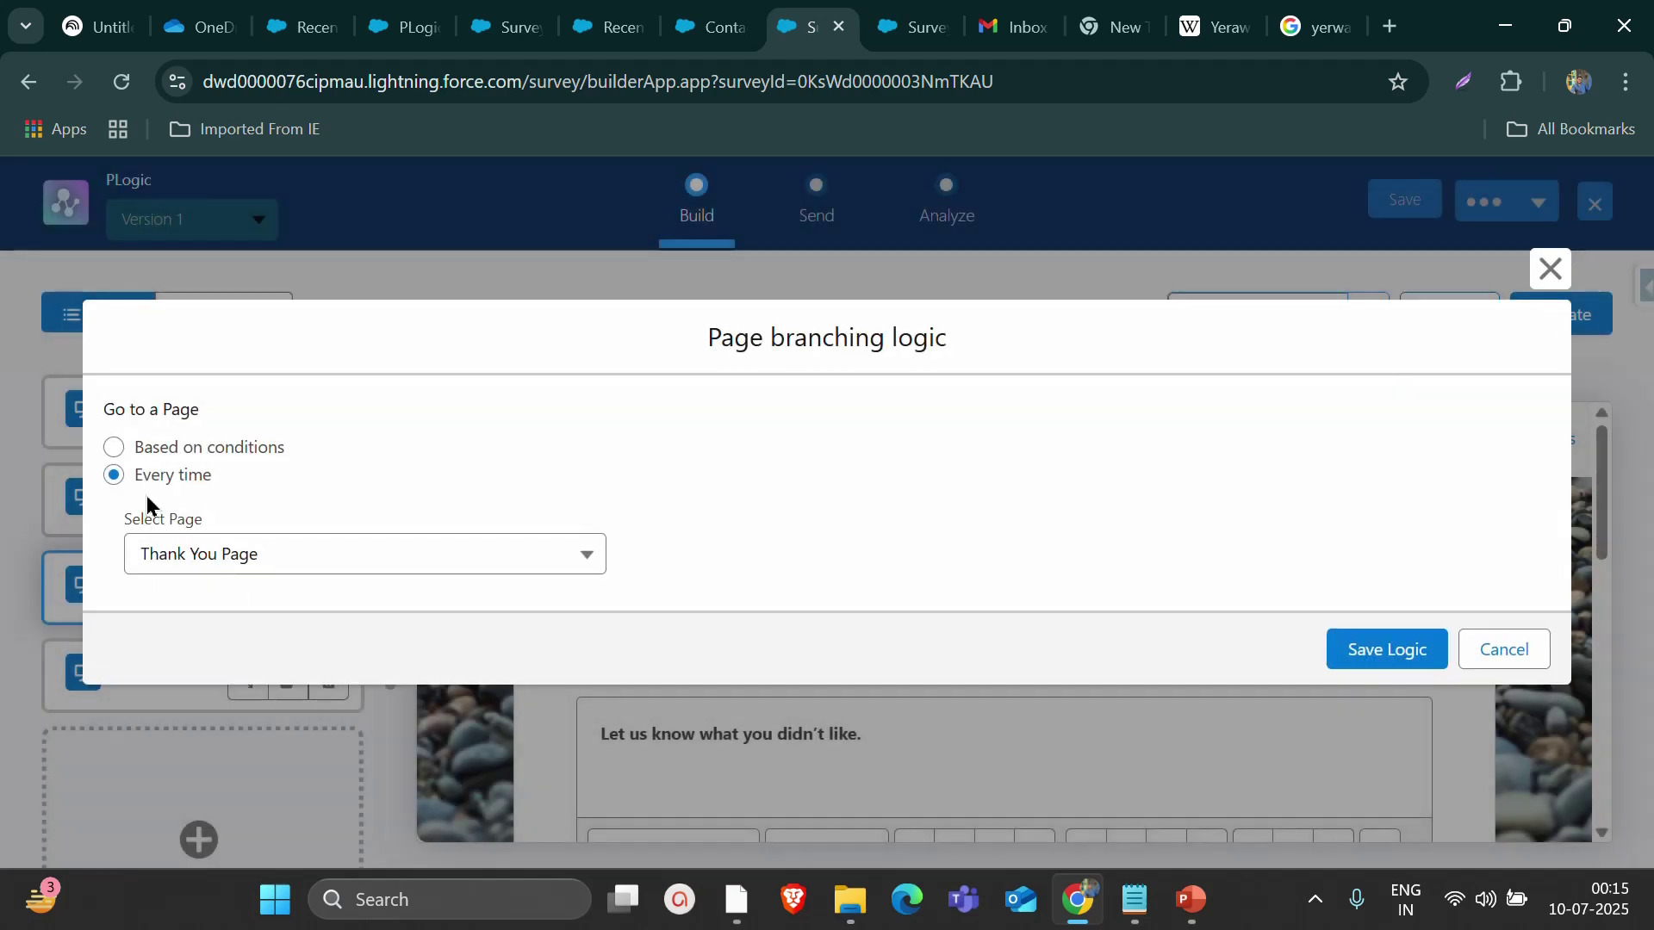
click(1499, 652)
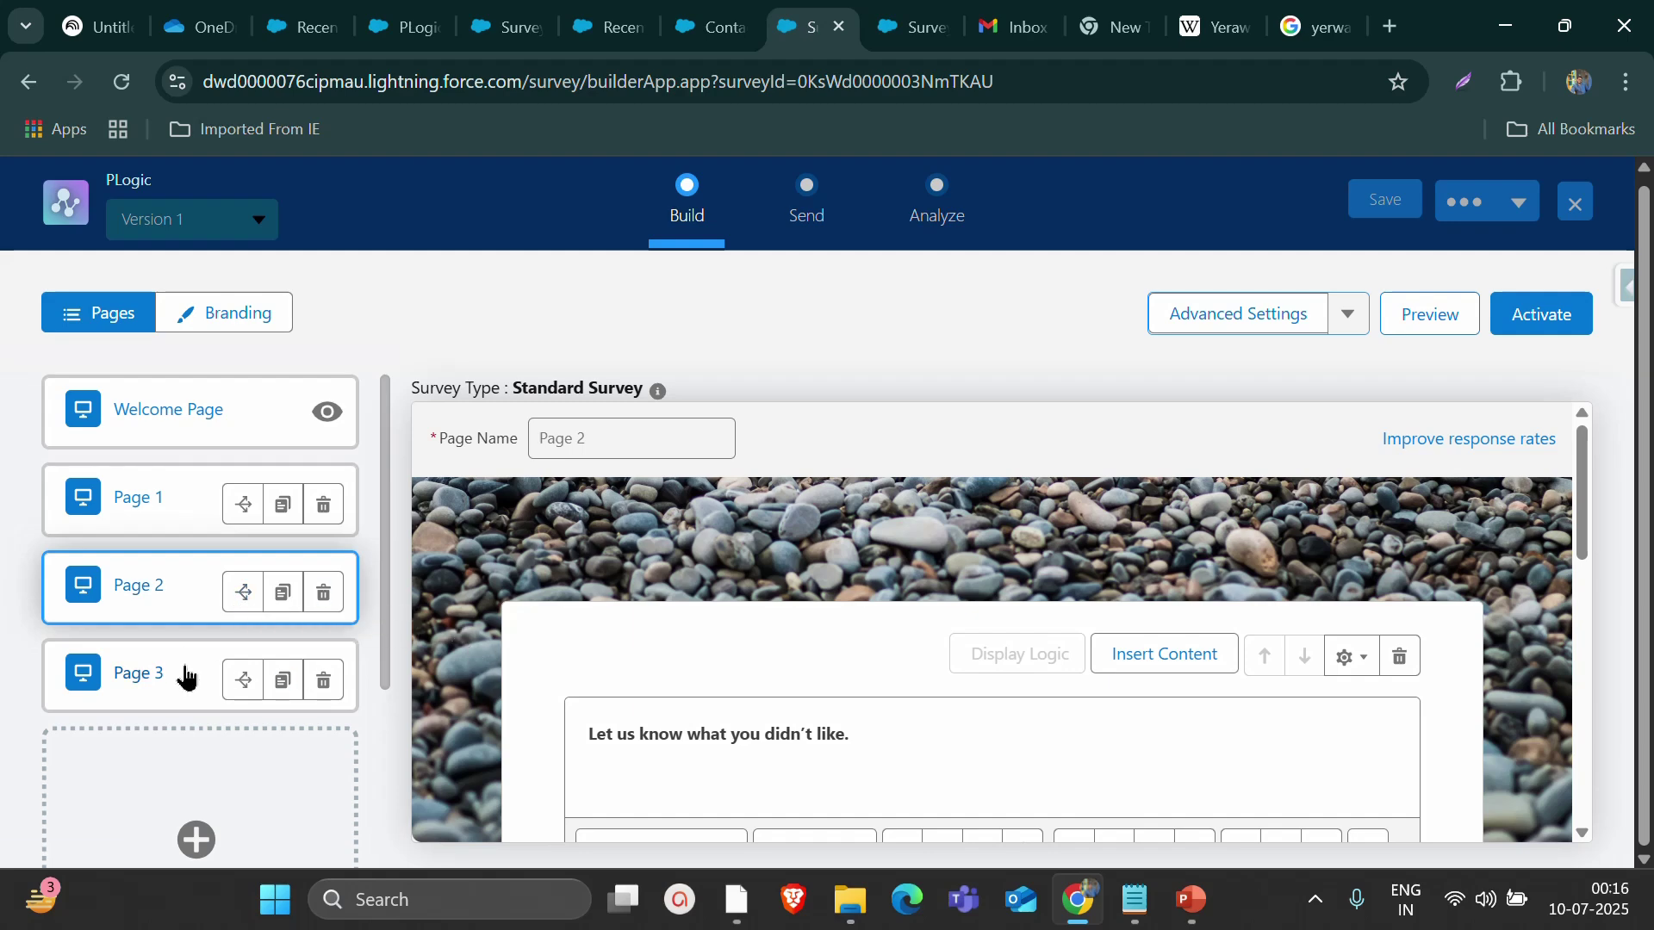
scroll(189, 672, down, 3)
scroll(233, 741, up, 3)
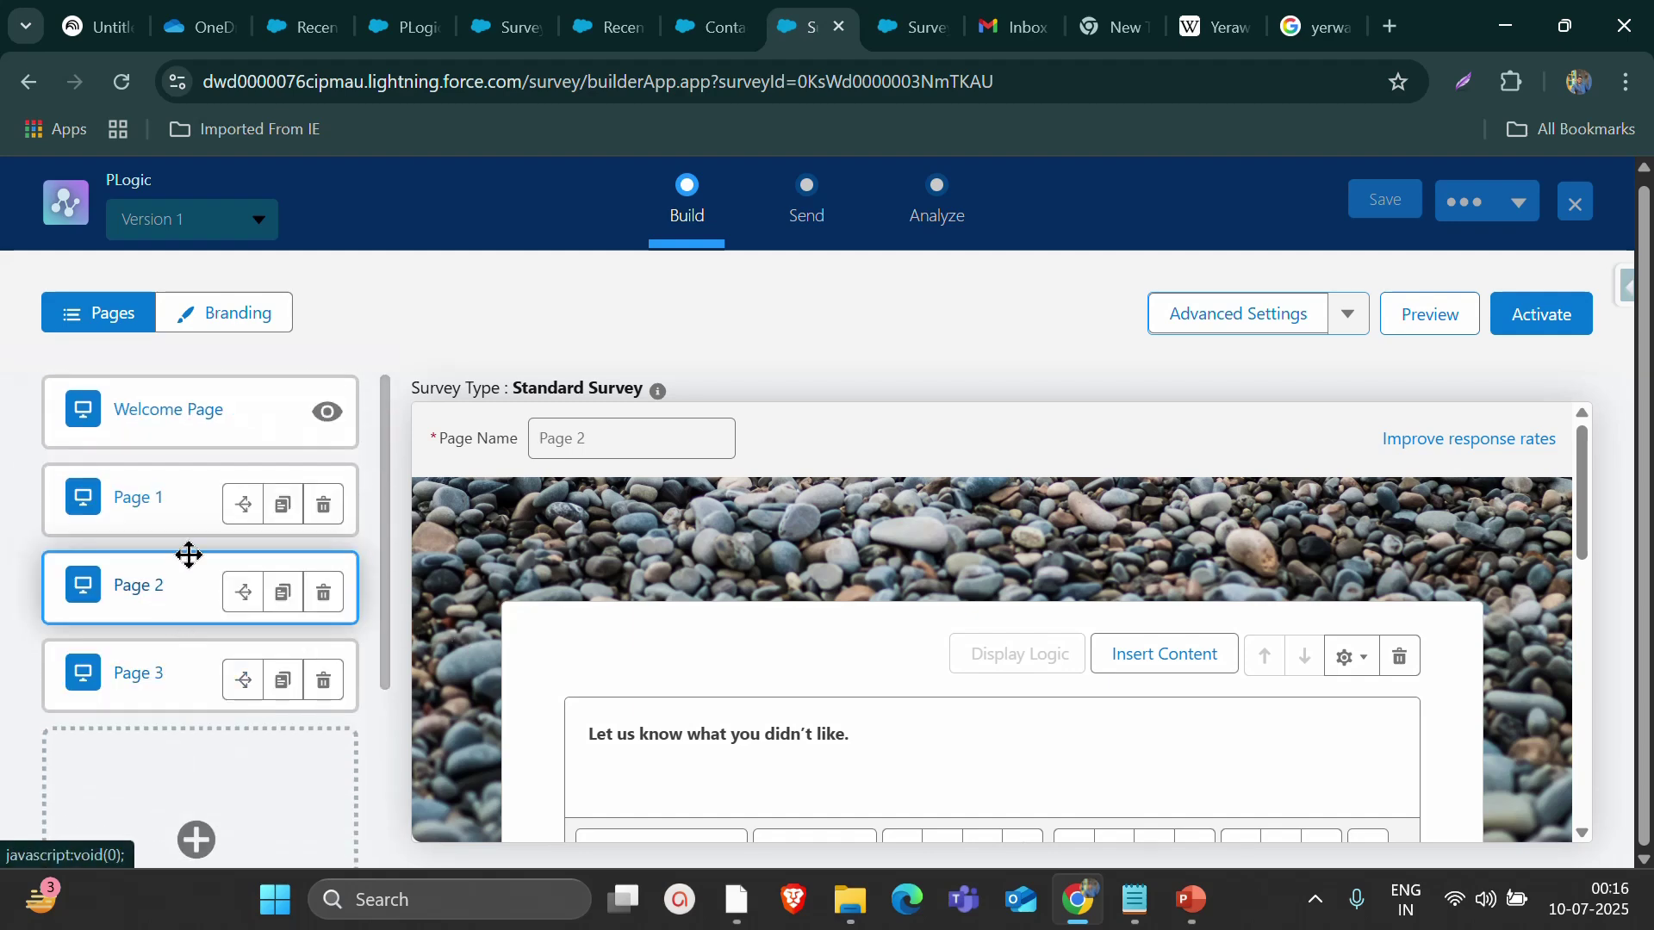
Preview the survey, rate the recommendation question 4, and continue to the end without entering feedback
click(1415, 310)
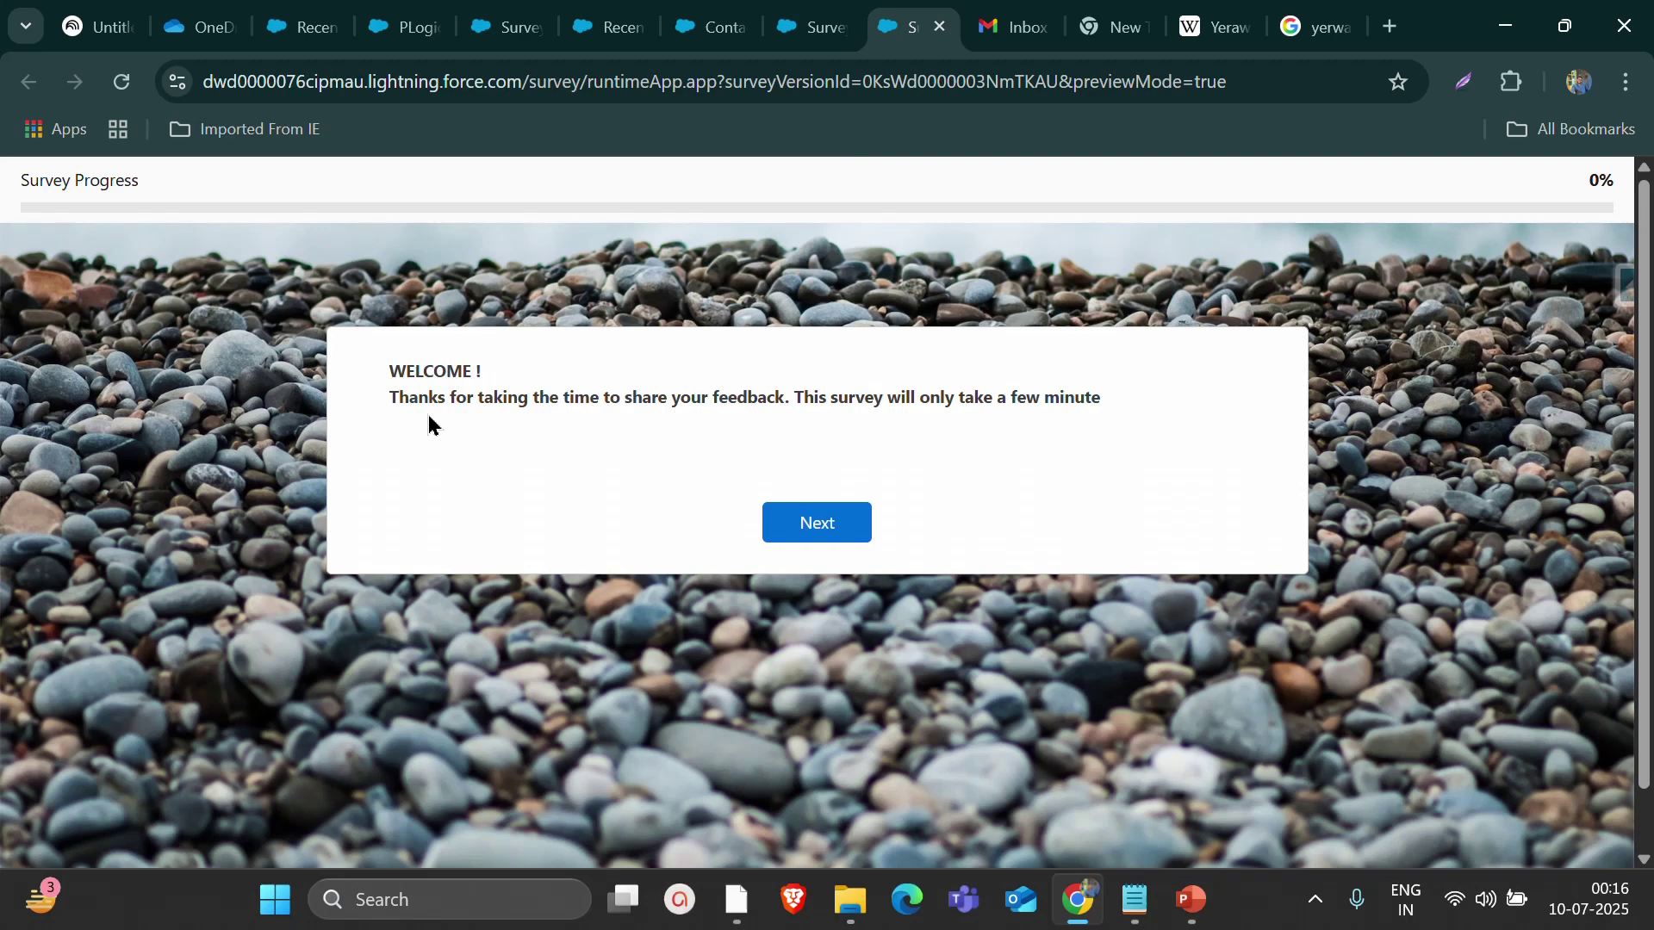
click(814, 522)
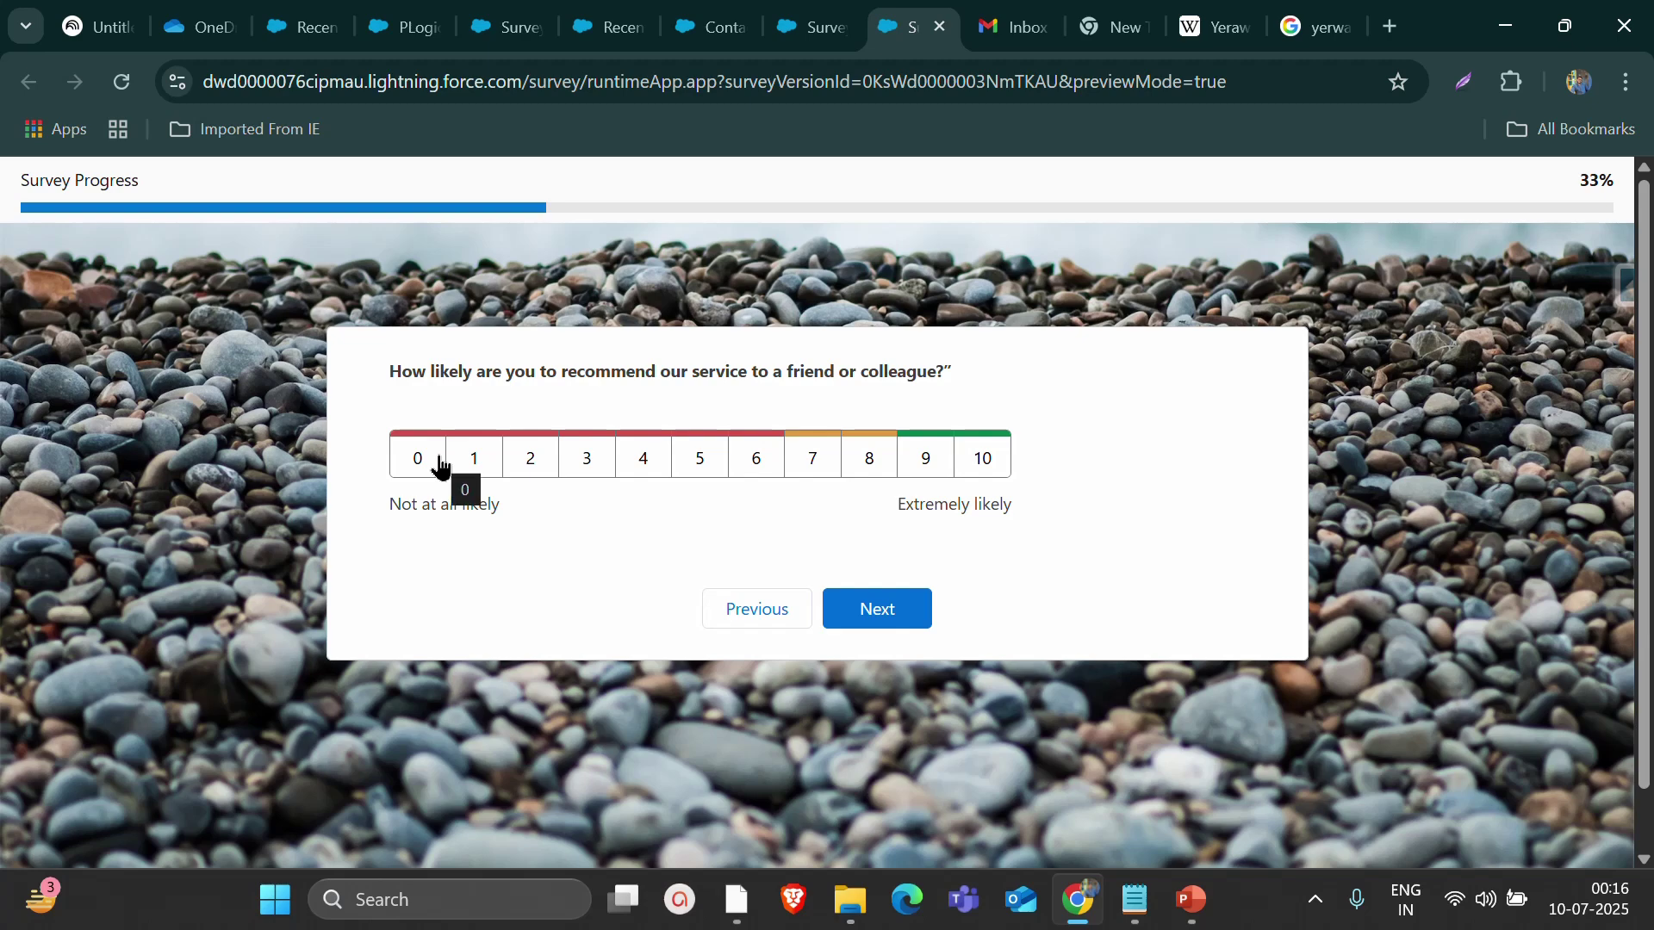
click(643, 467)
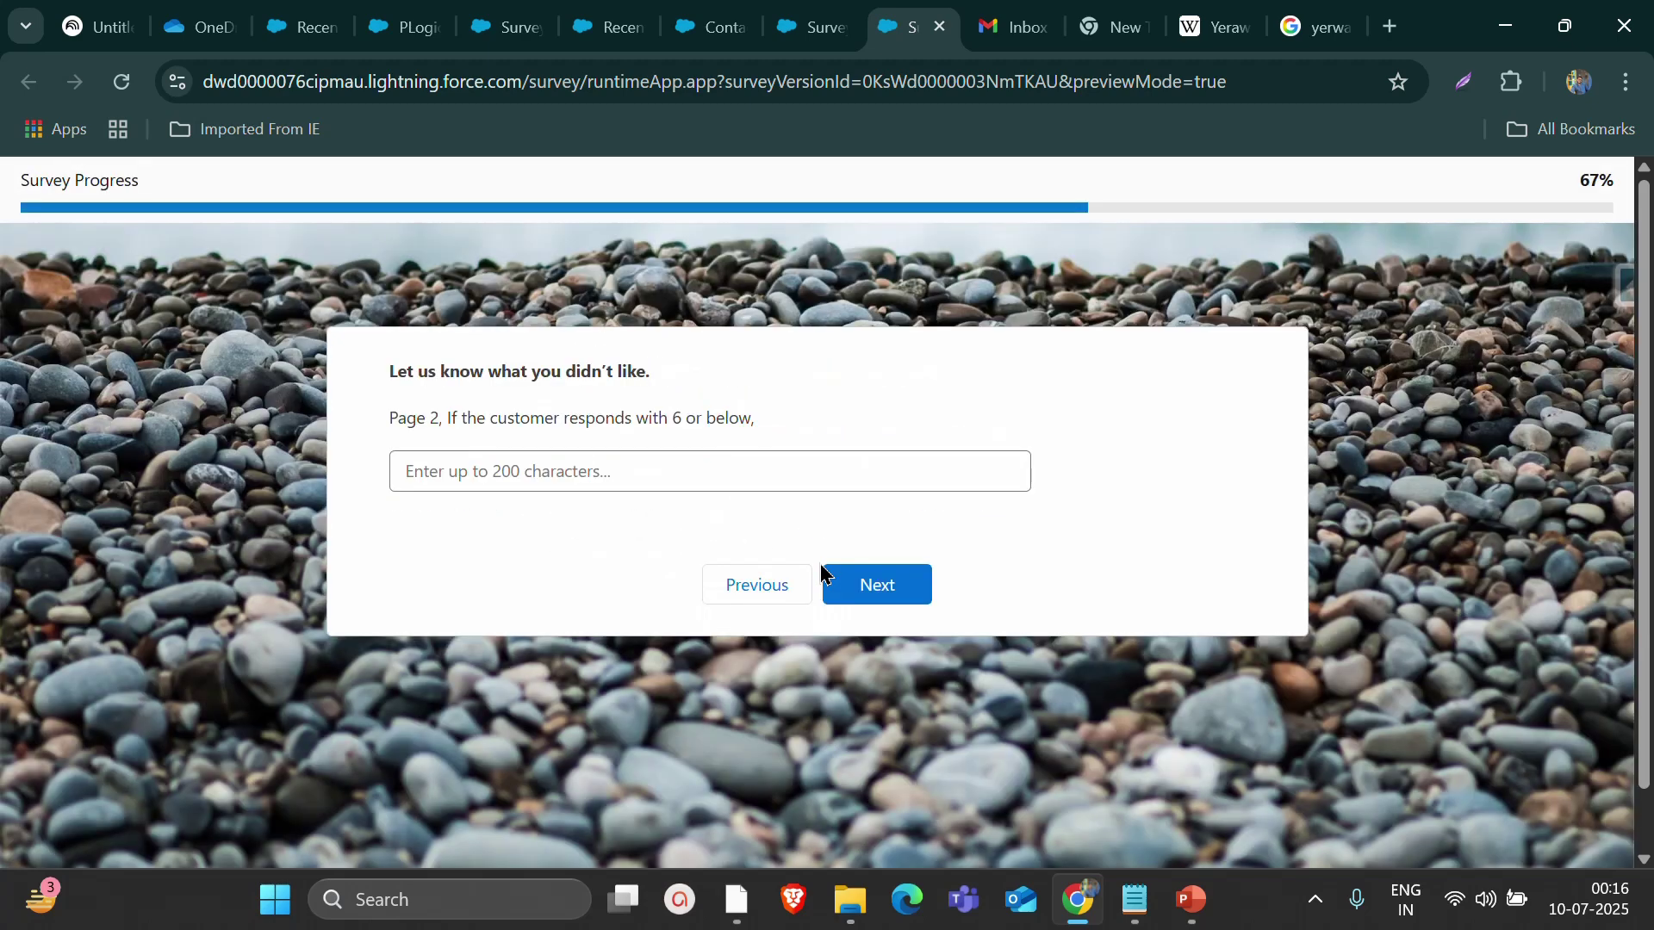
drag(390, 419, 431, 424)
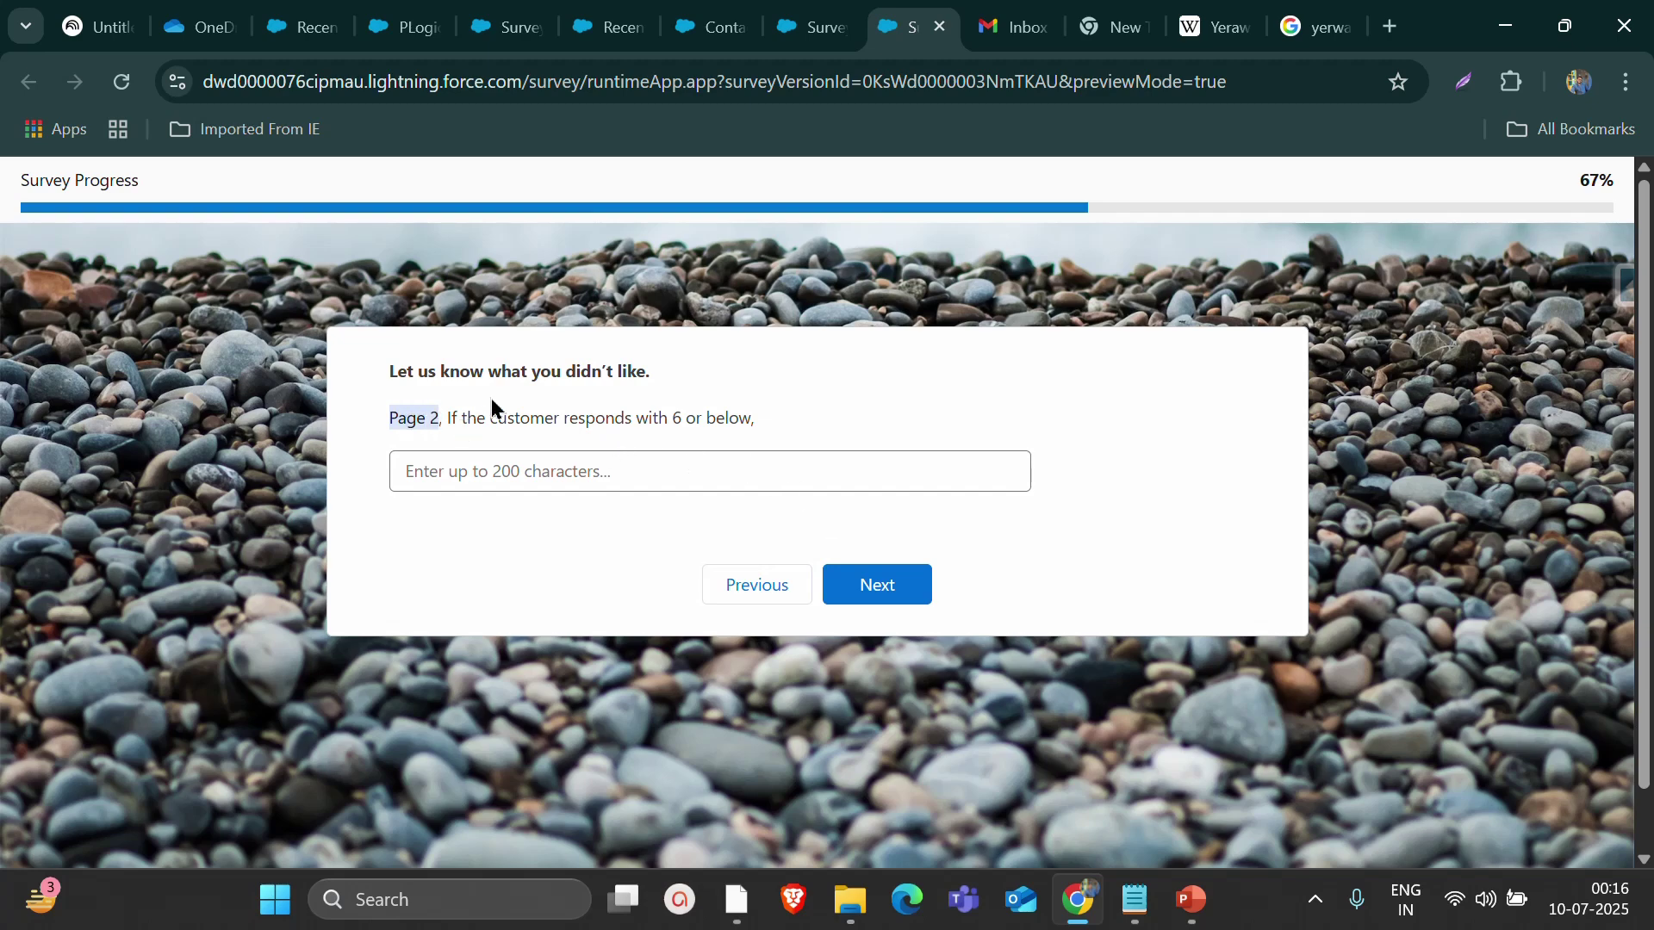
click(886, 589)
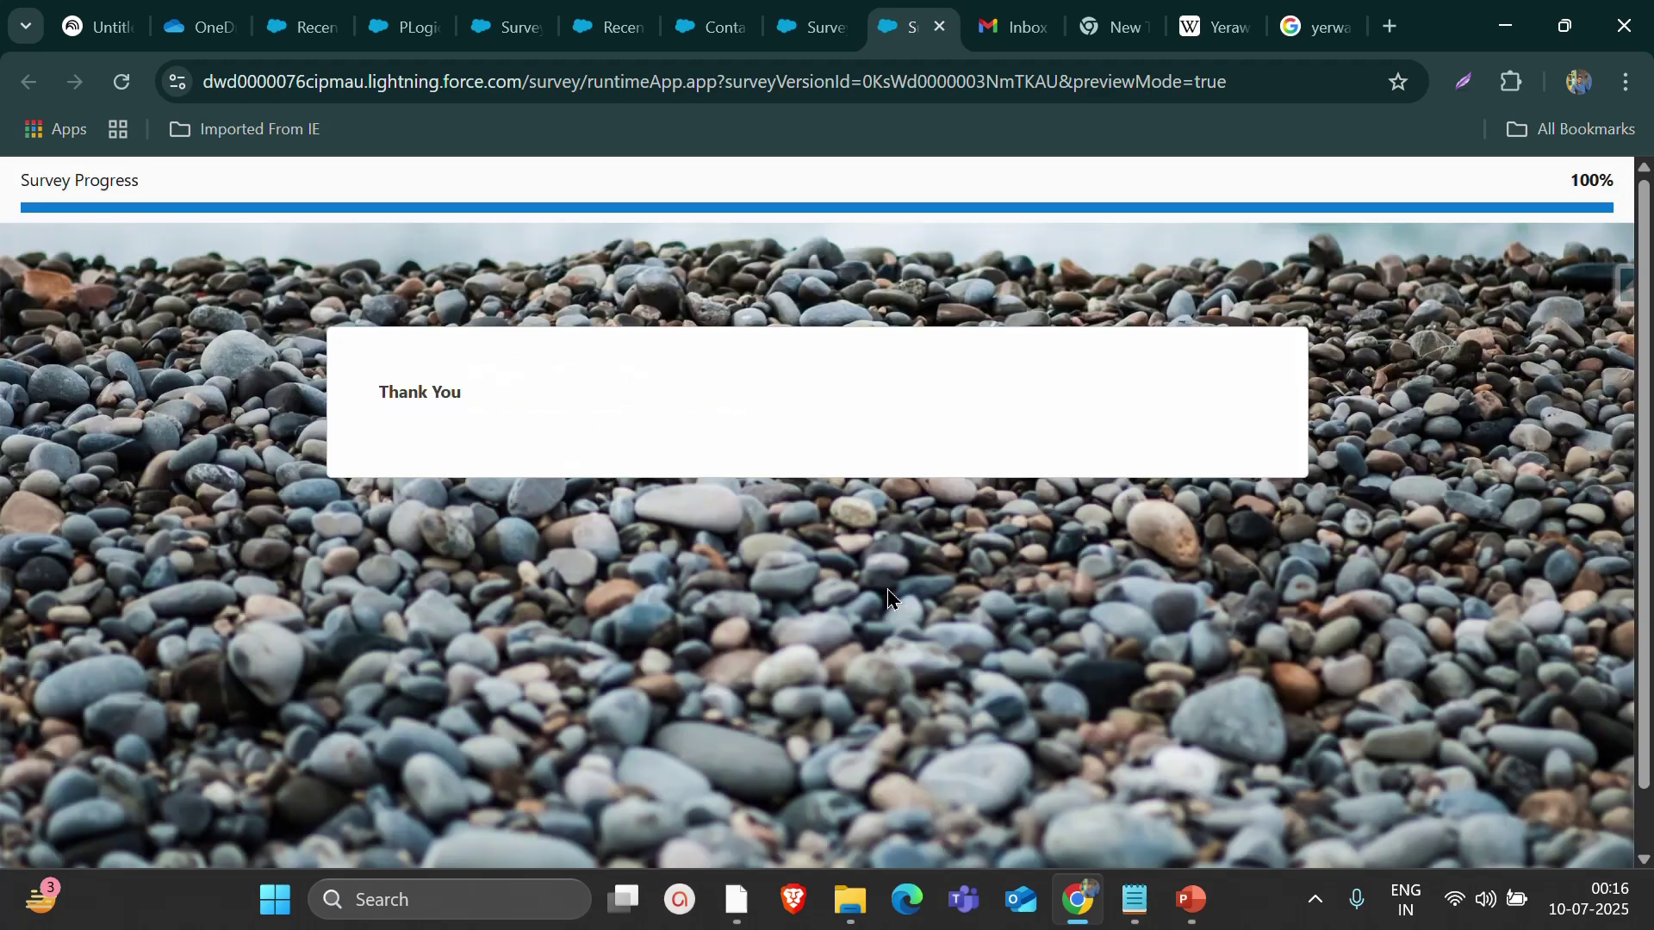
Restart the survey preview, rate the recommendation question 8, and finish the survey without entering feedback
click(138, 97)
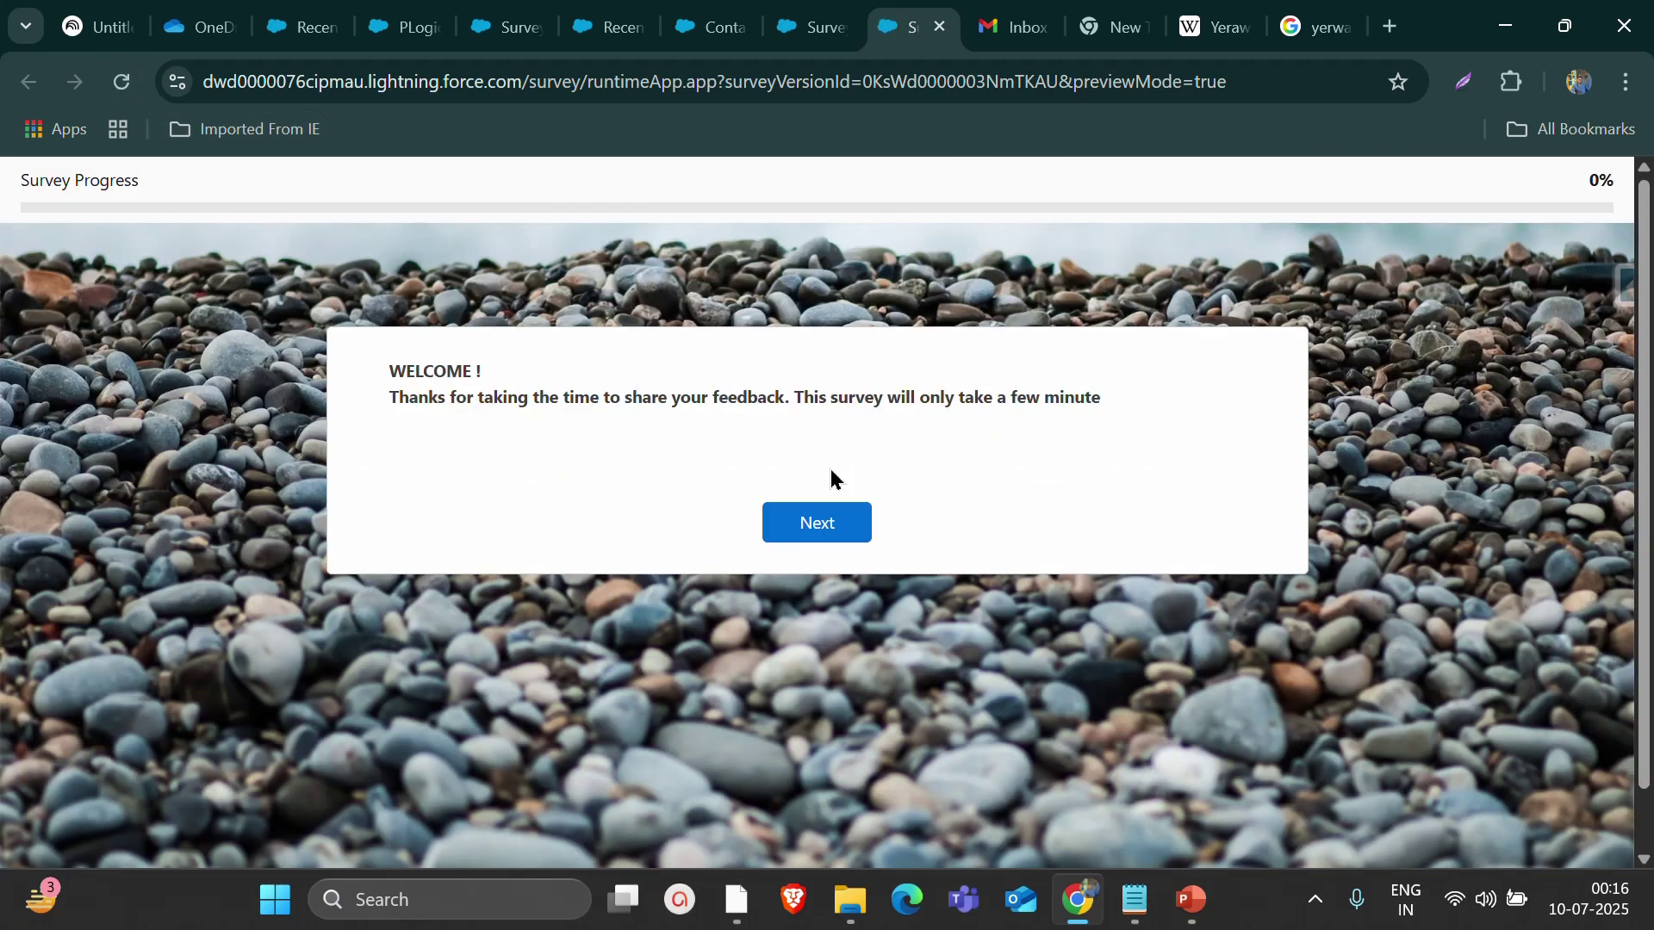
click(827, 526)
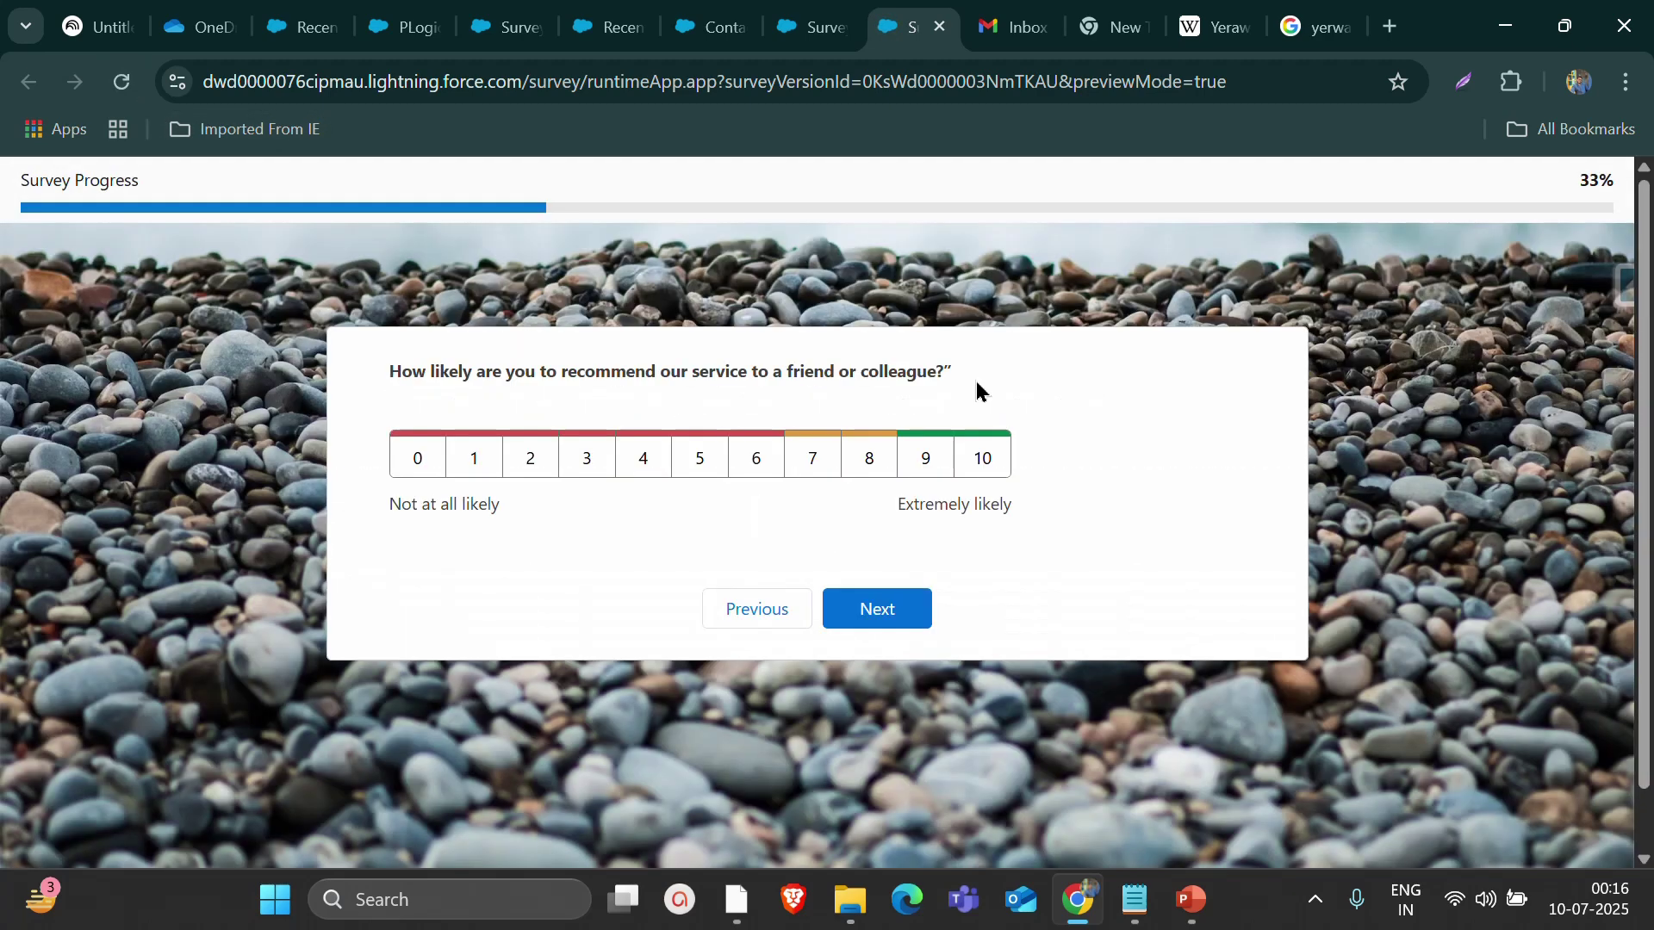
click(865, 466)
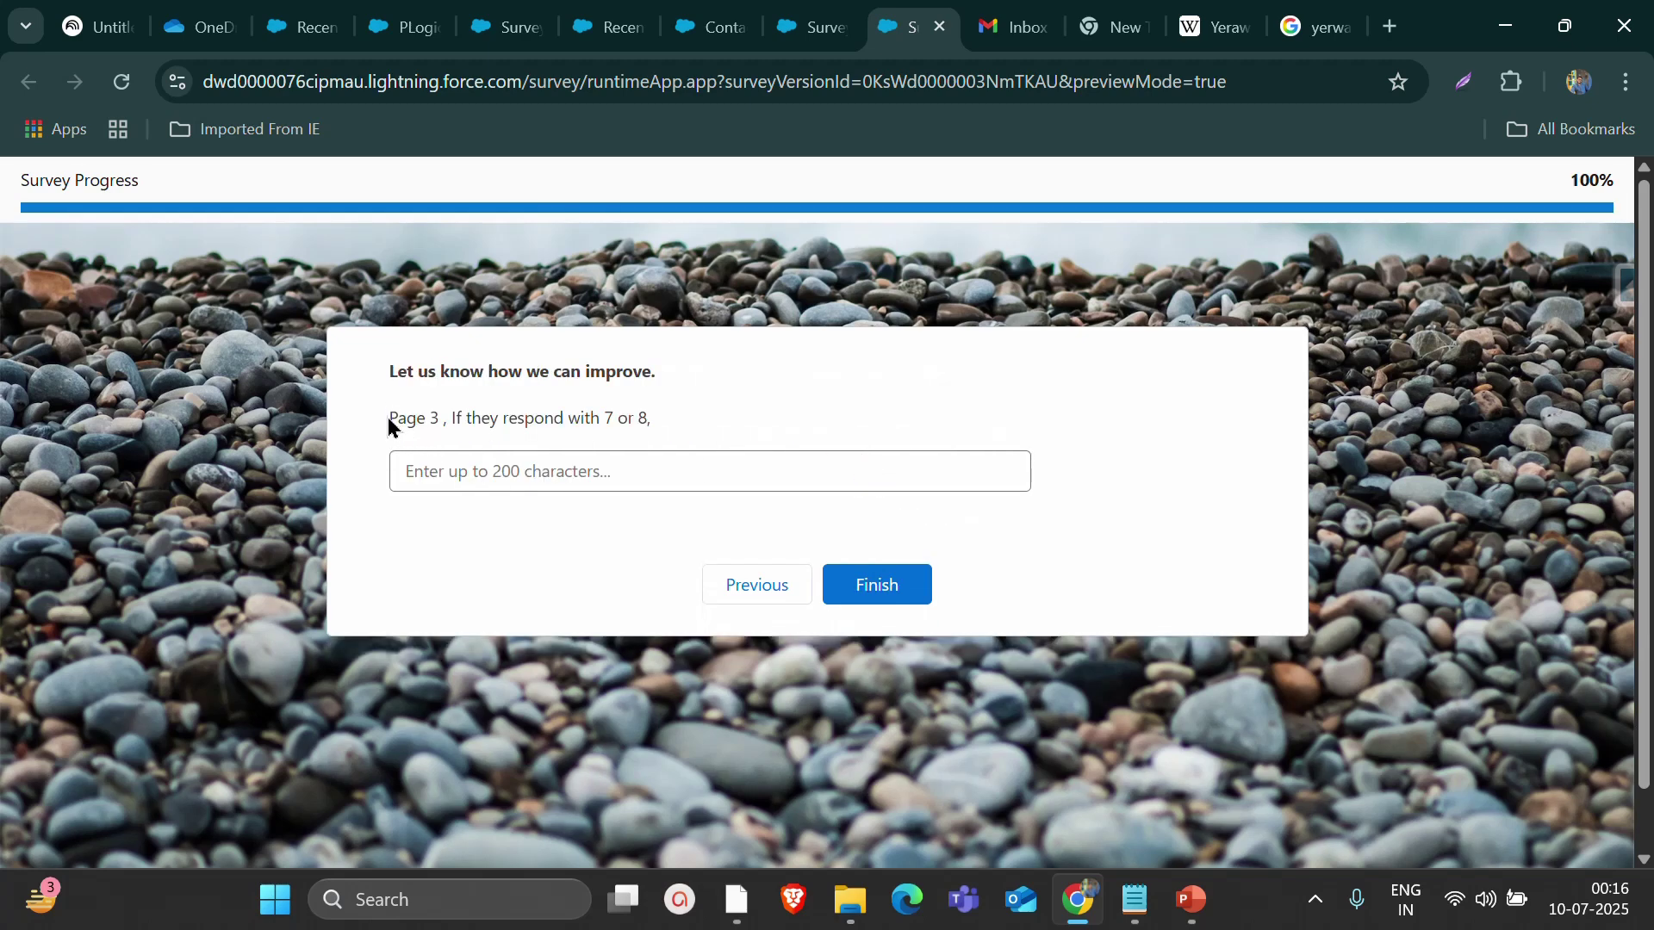
drag(387, 420, 440, 419)
click(882, 579)
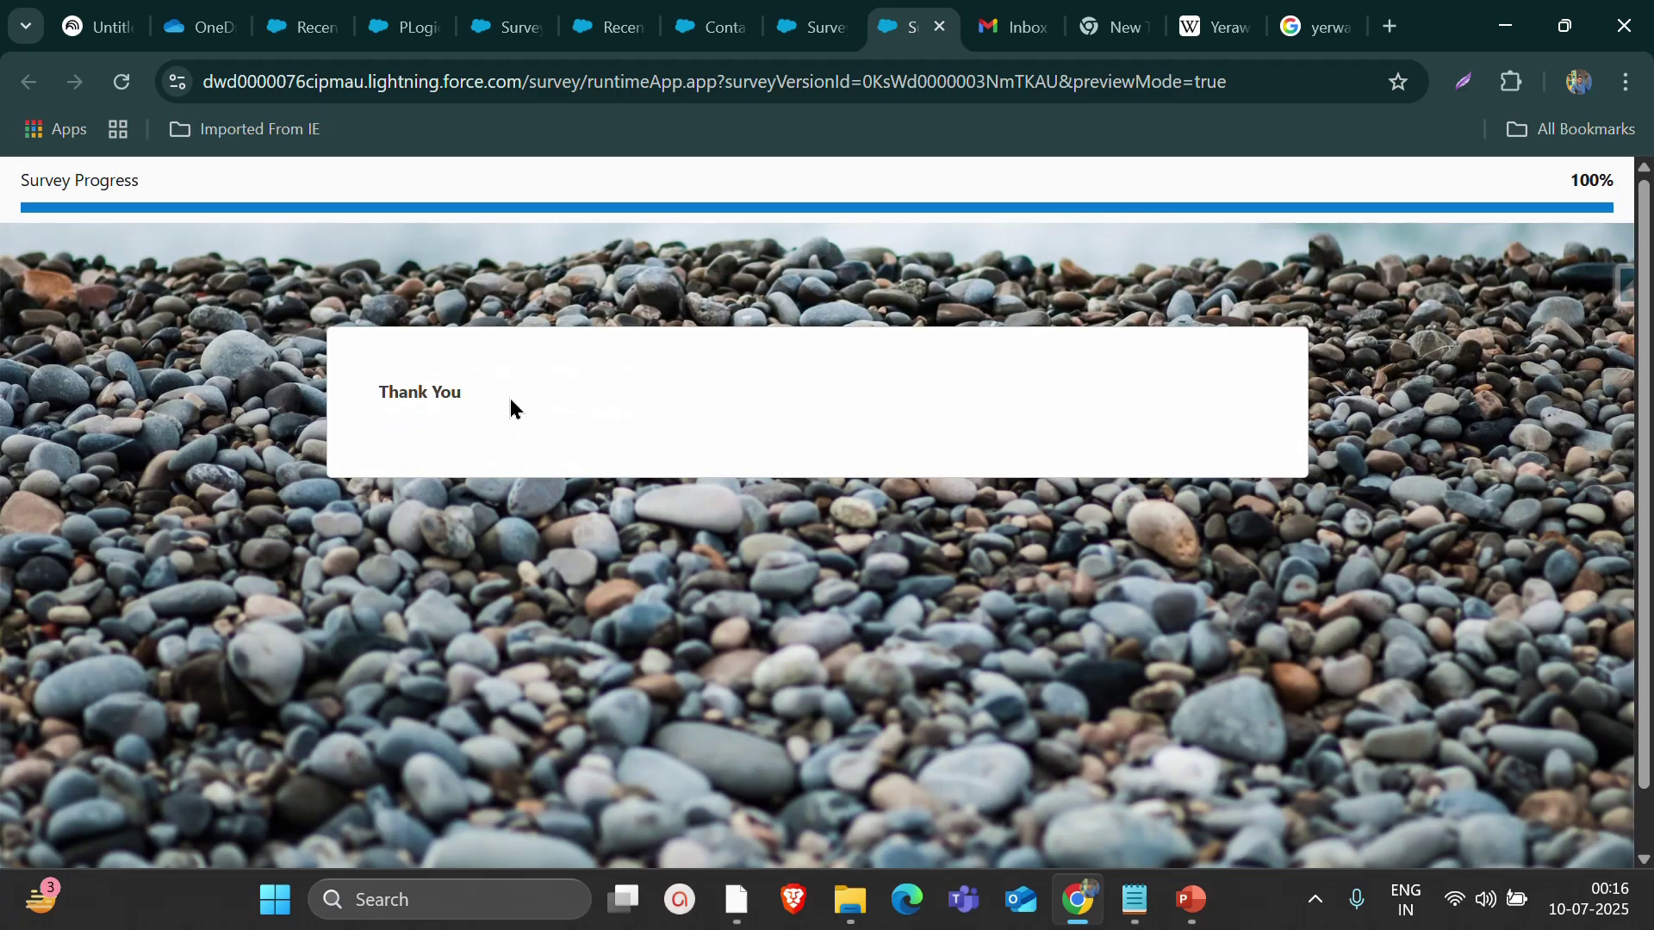
Restart the survey preview and test the branching with a rating of 9 on the recommendation question
click(121, 102)
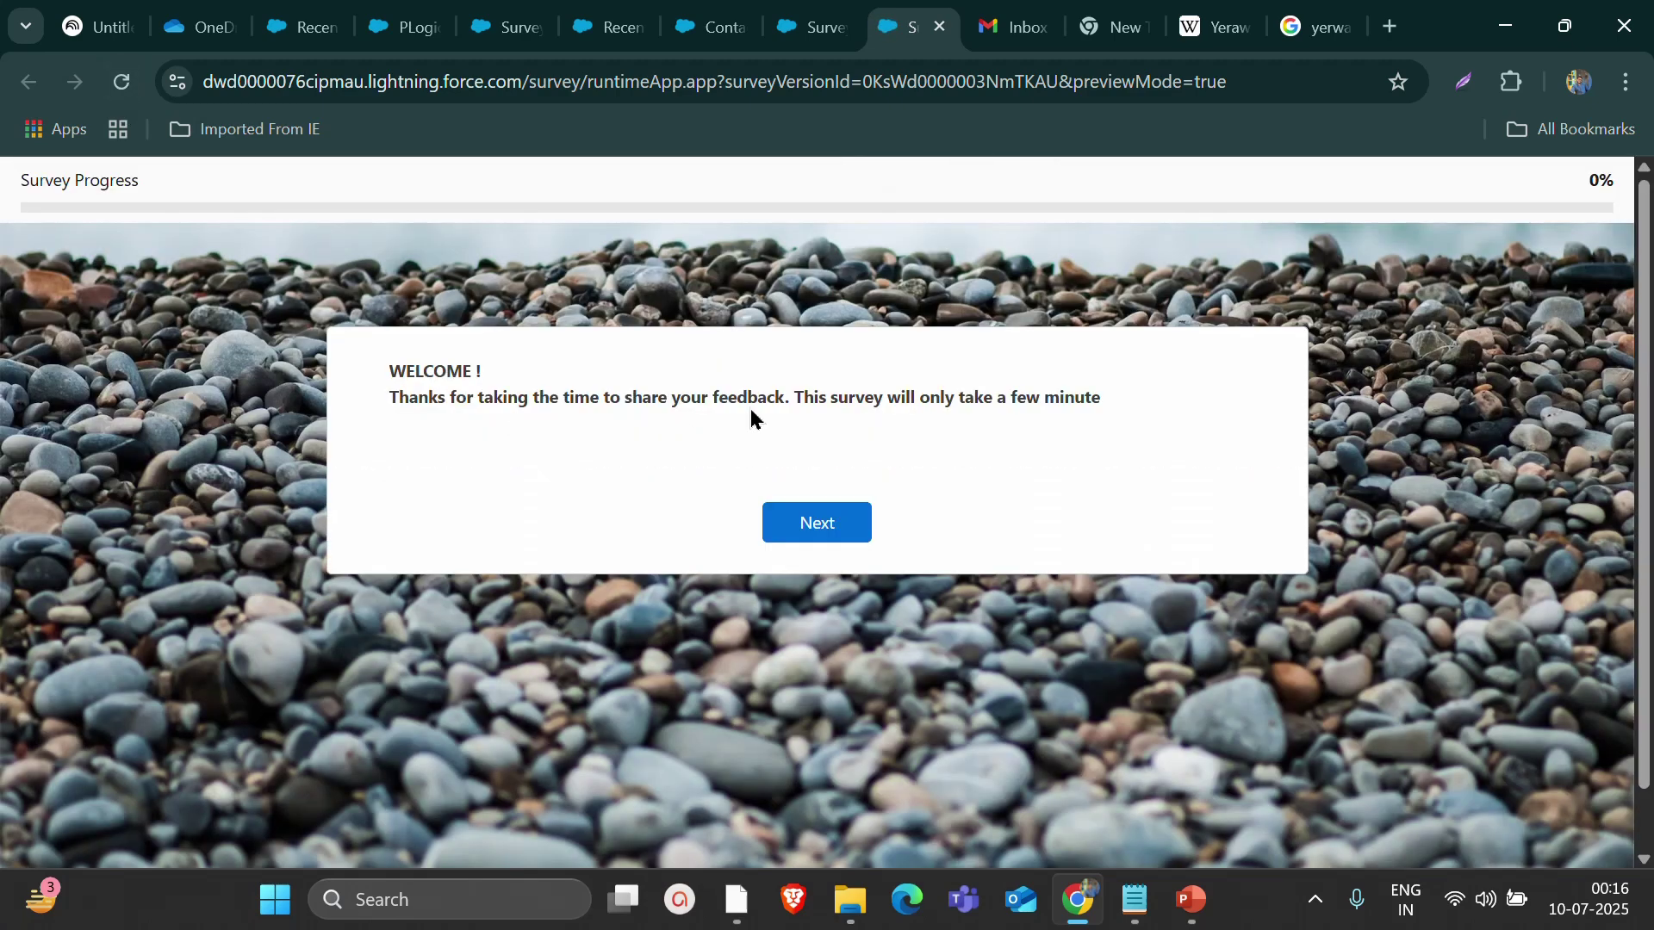
click(833, 535)
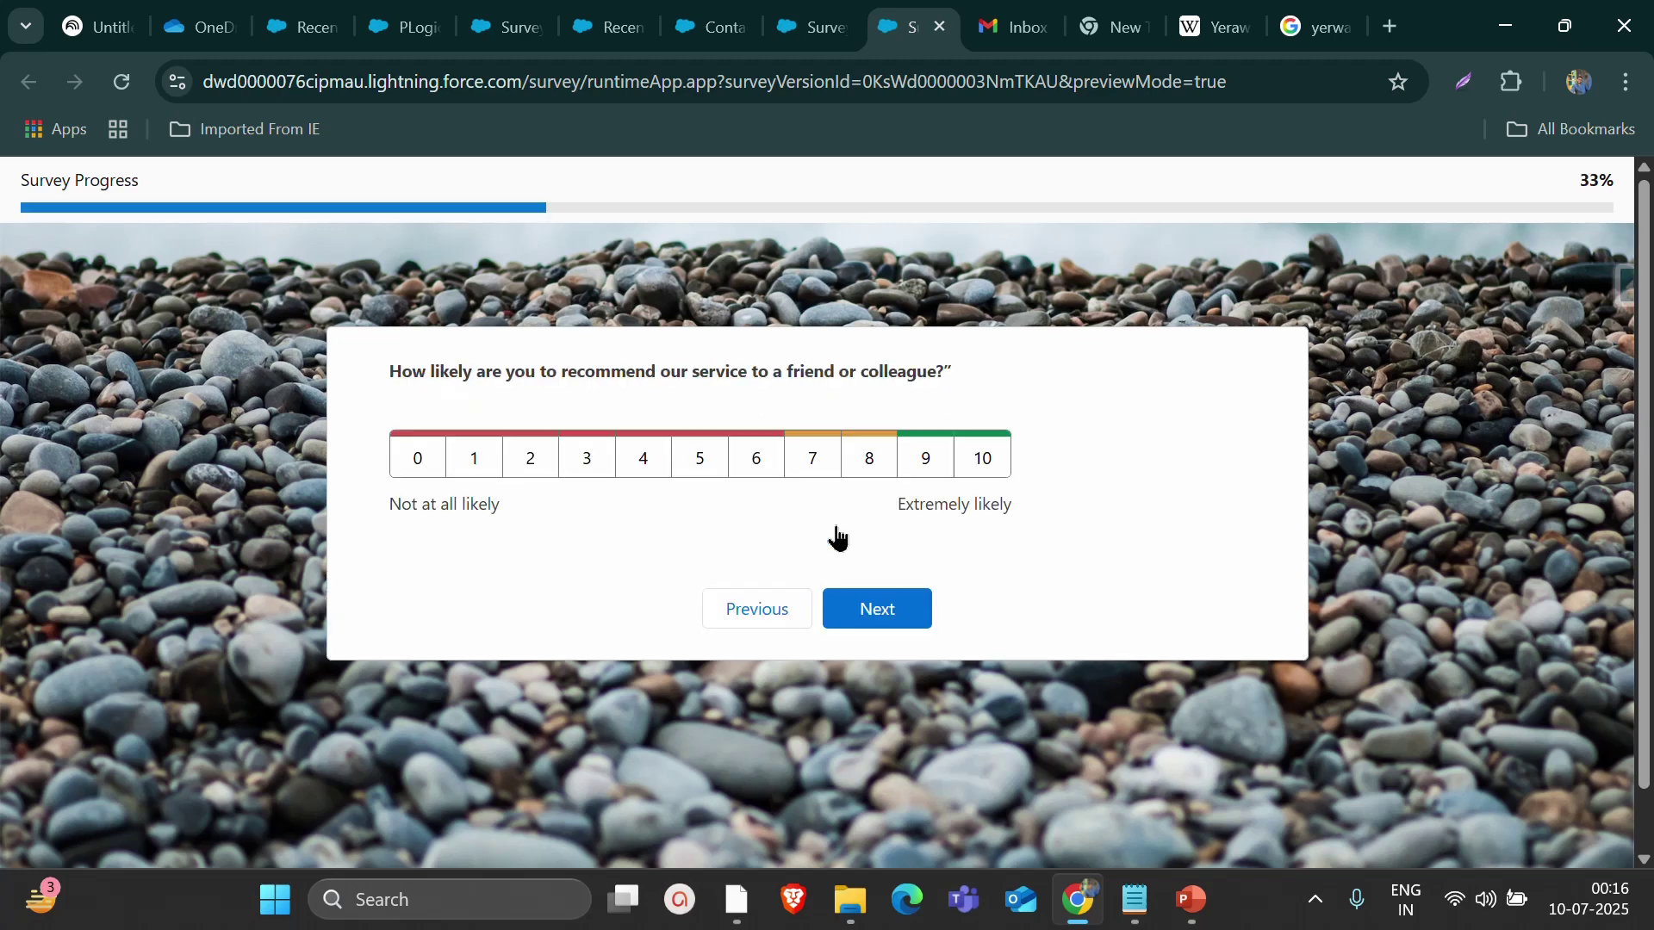
click(938, 466)
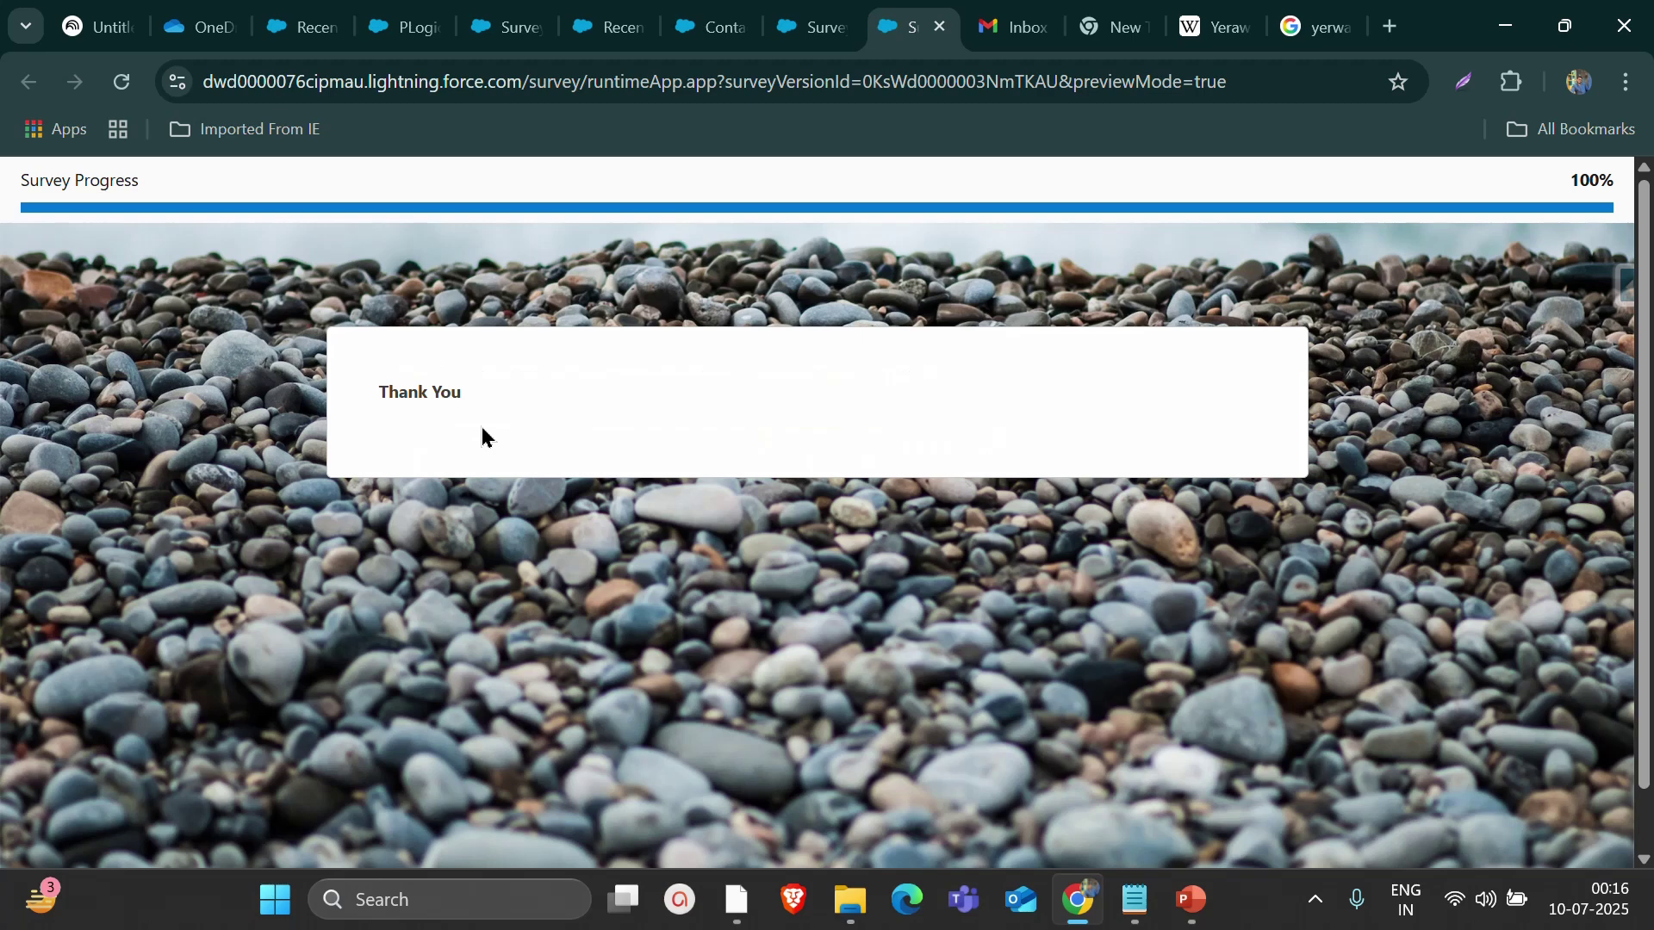
Return to the survey builder, review the question on Page 2, and select Page 1
click(814, 27)
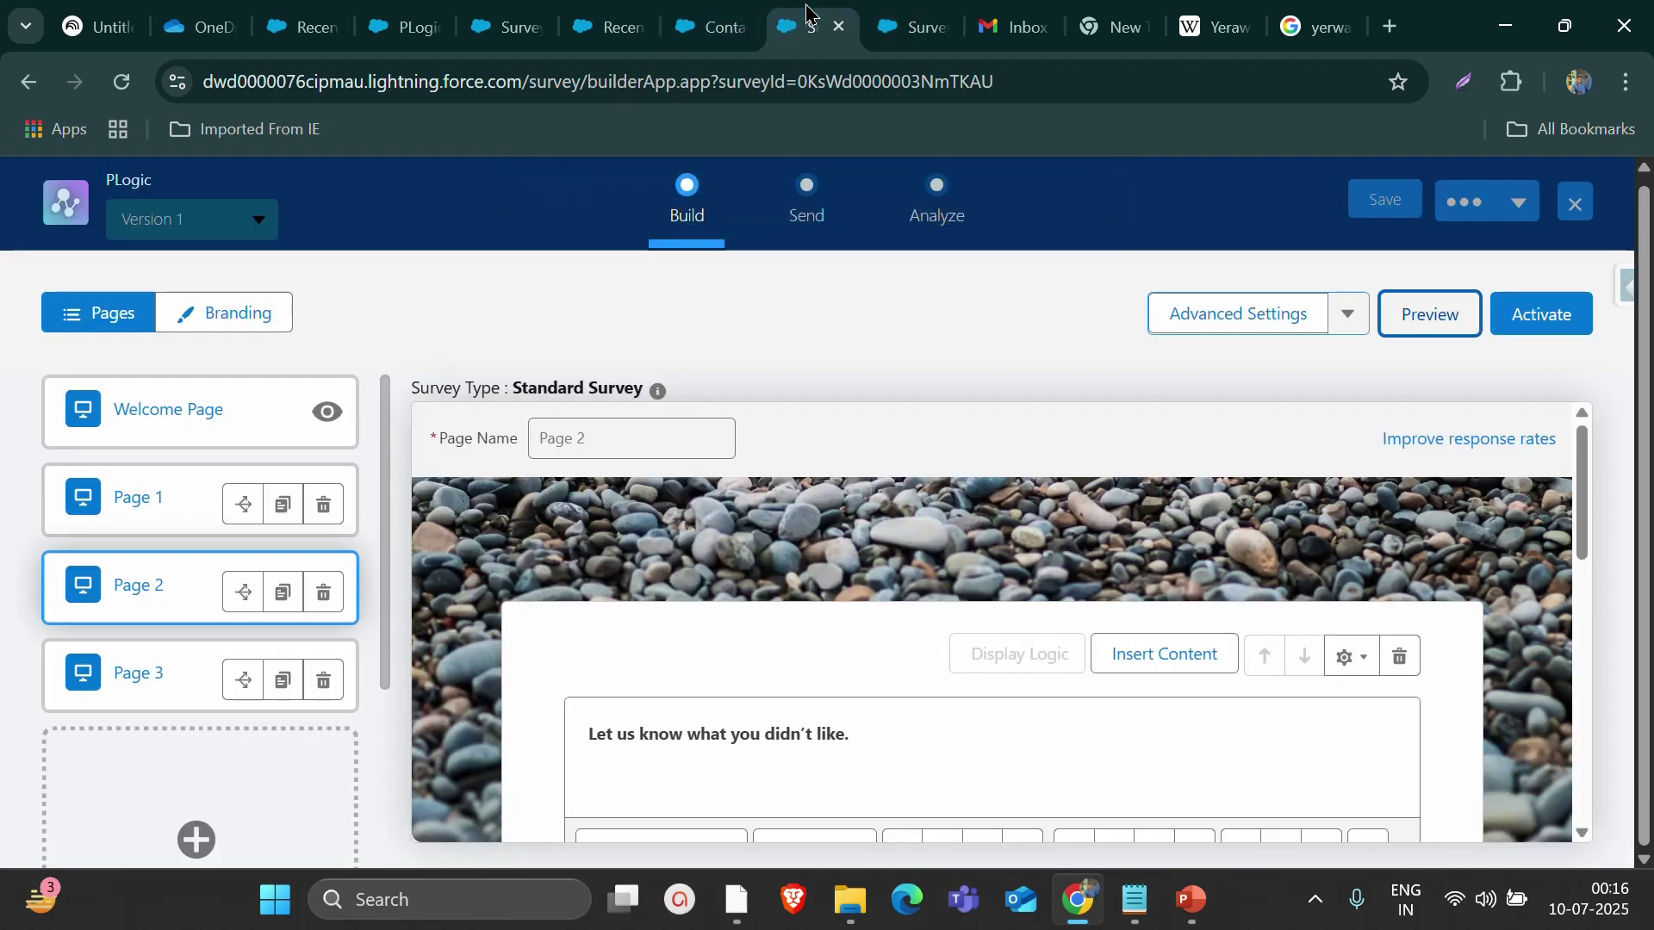
scroll(560, 425, up, 1)
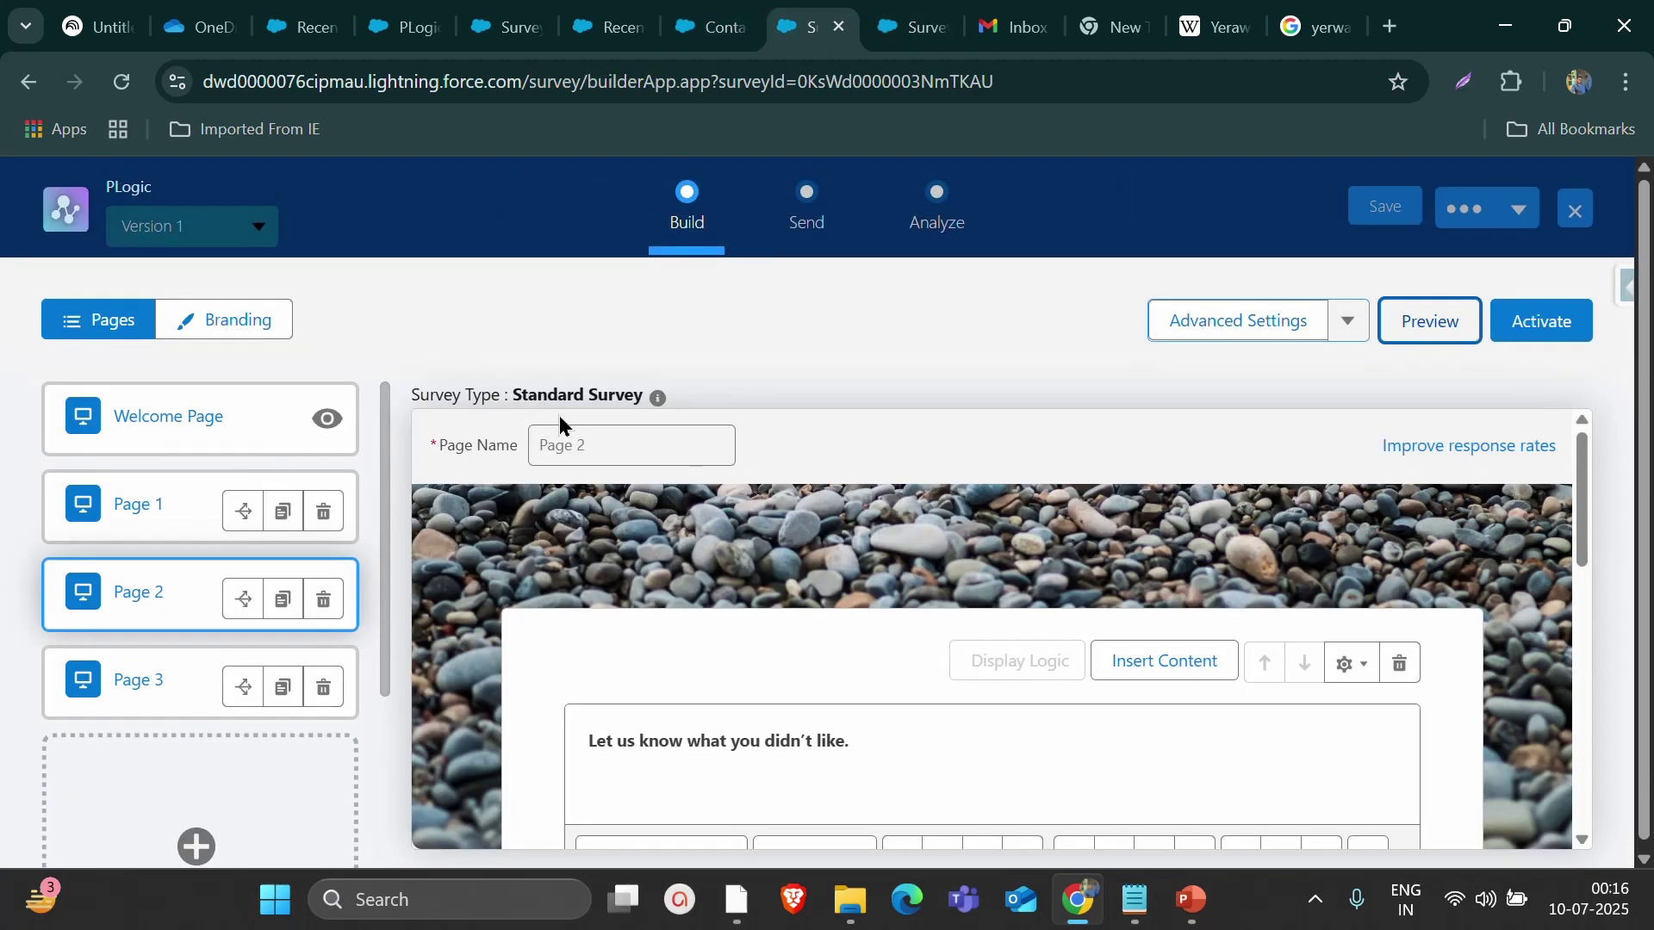
scroll(560, 425, down, 3)
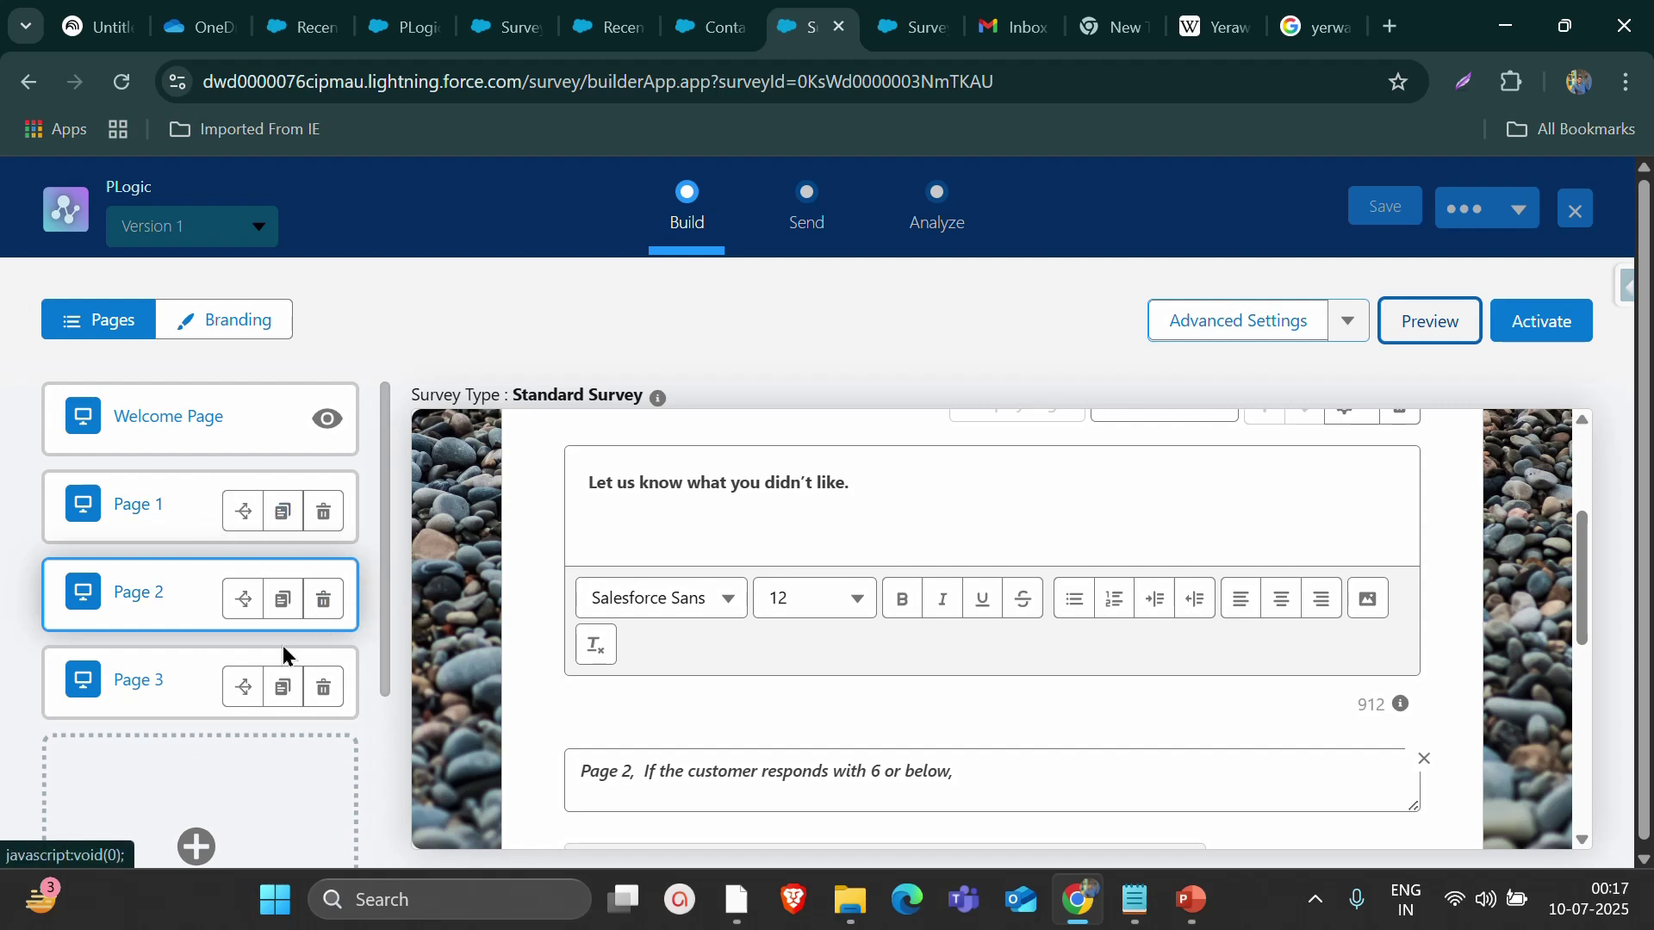
click(194, 520)
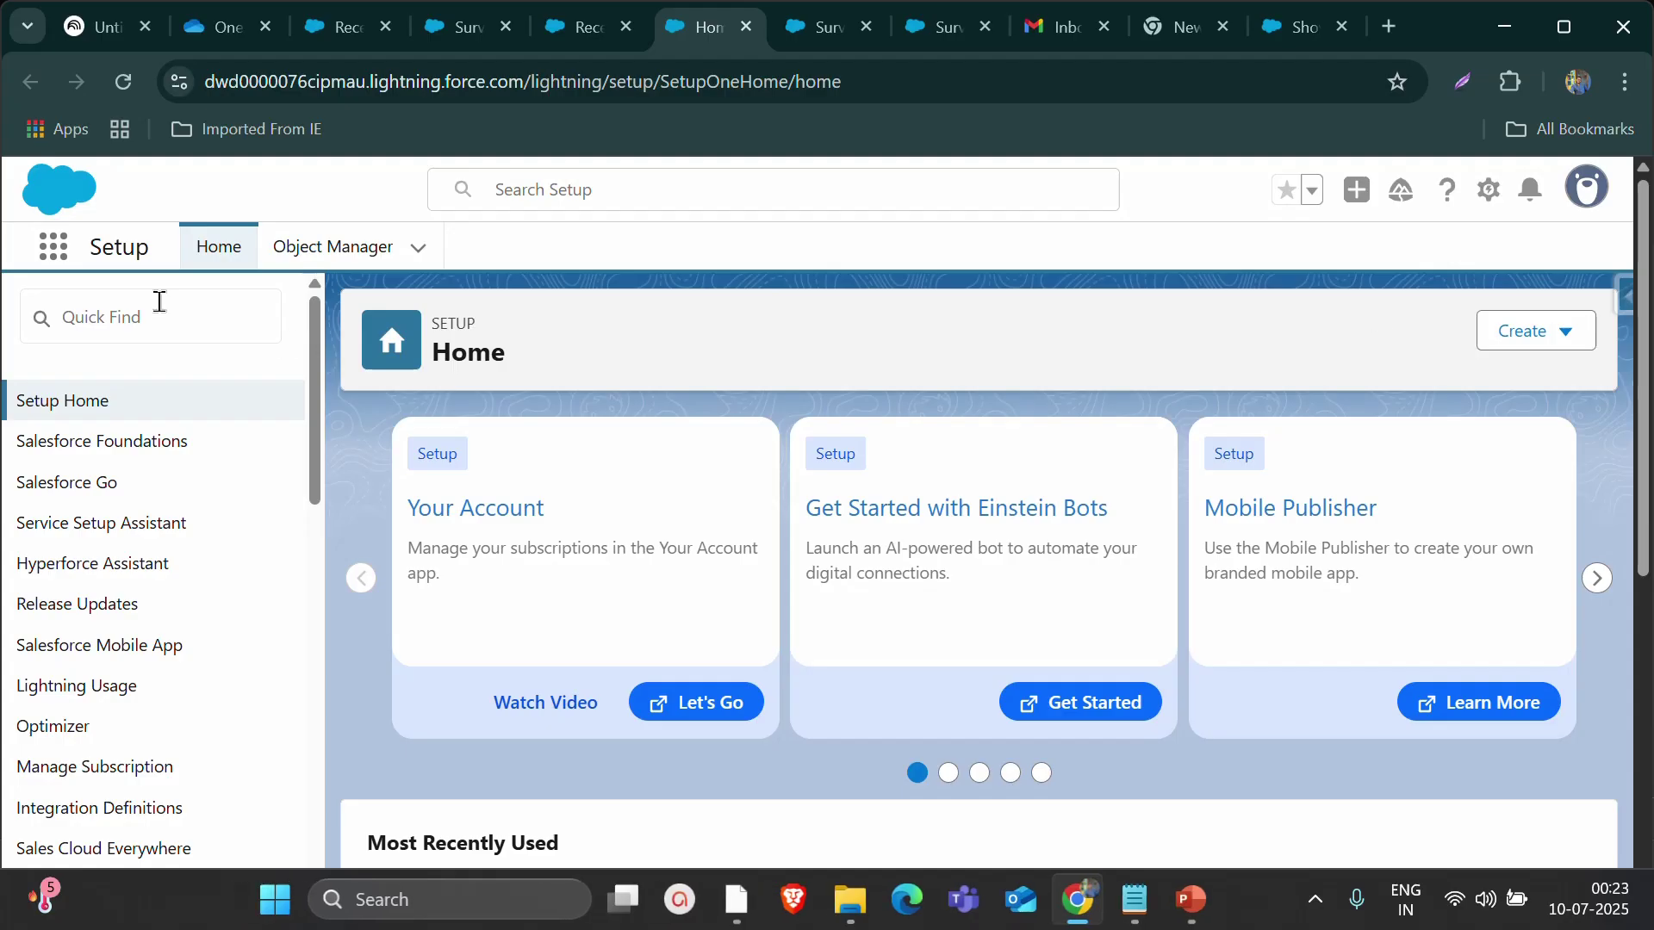
Search the Salesforce apps and items for "surveys", go to Surveys, and start a new survey
click(53, 247)
text(surv)
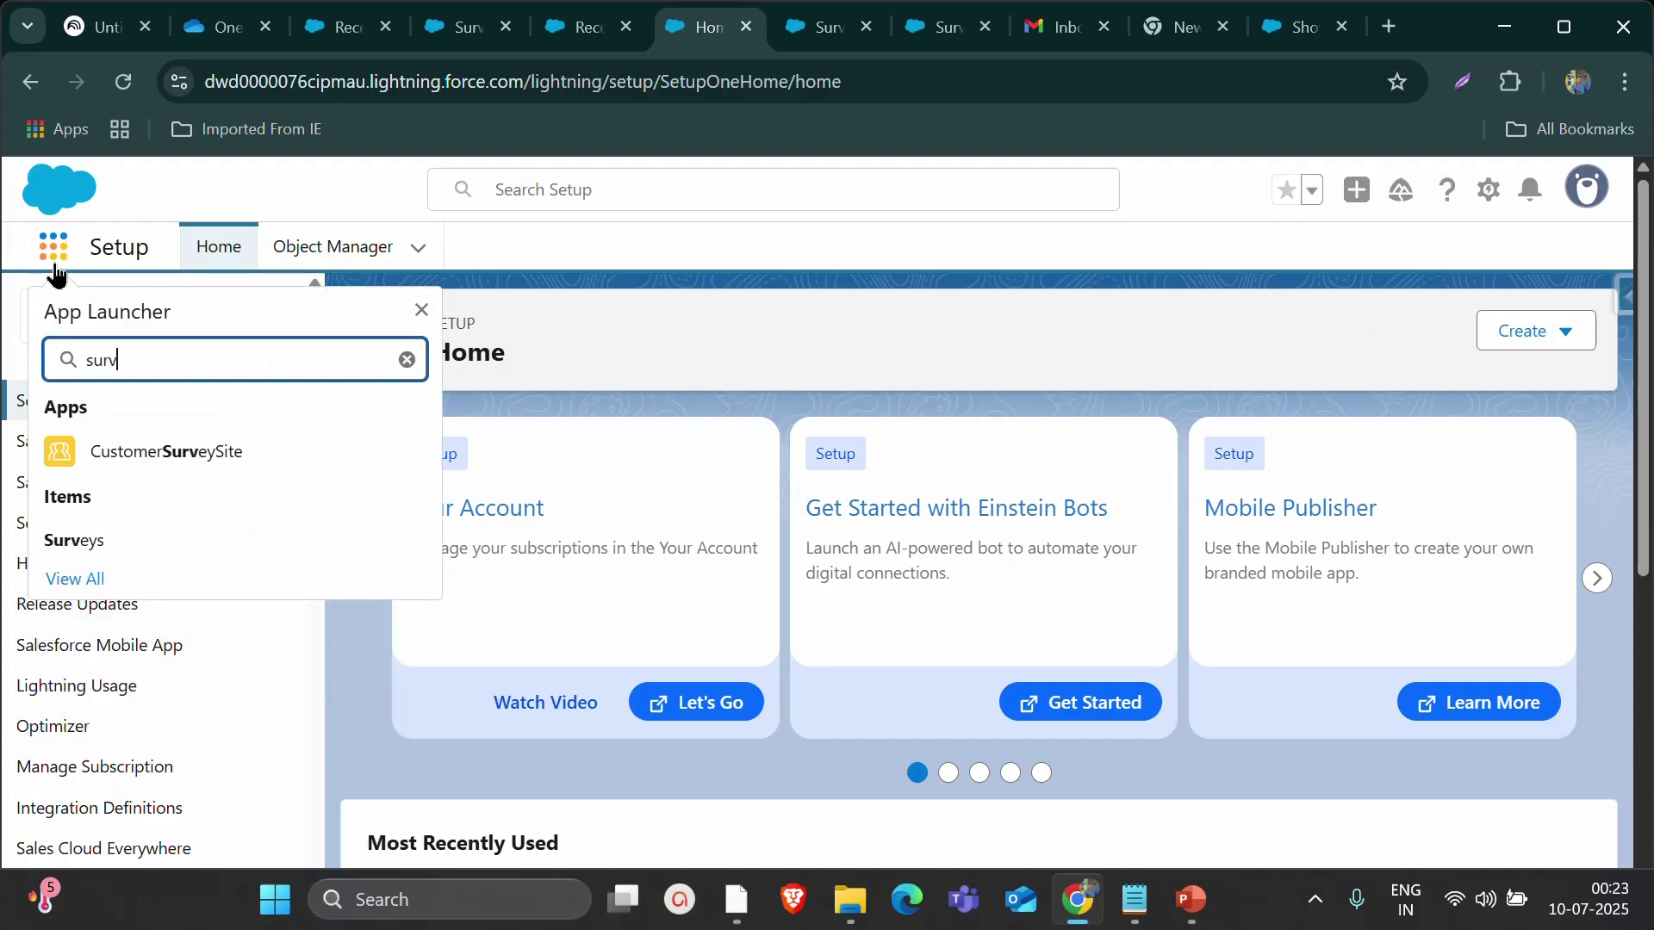
text(eys)
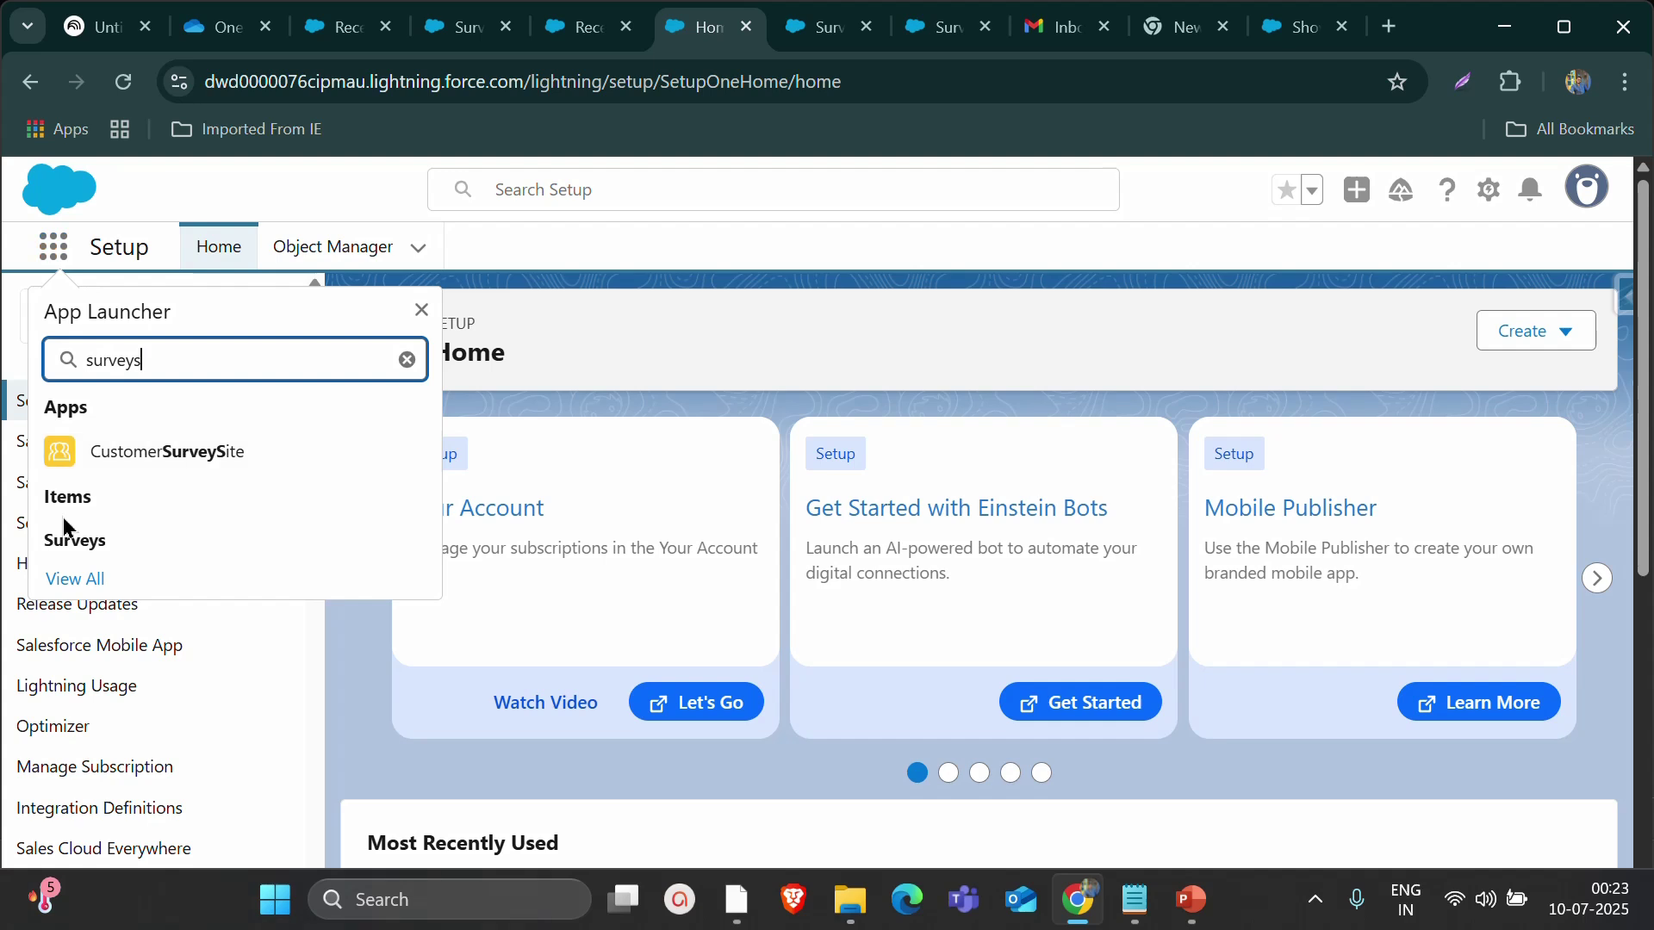
click(67, 540)
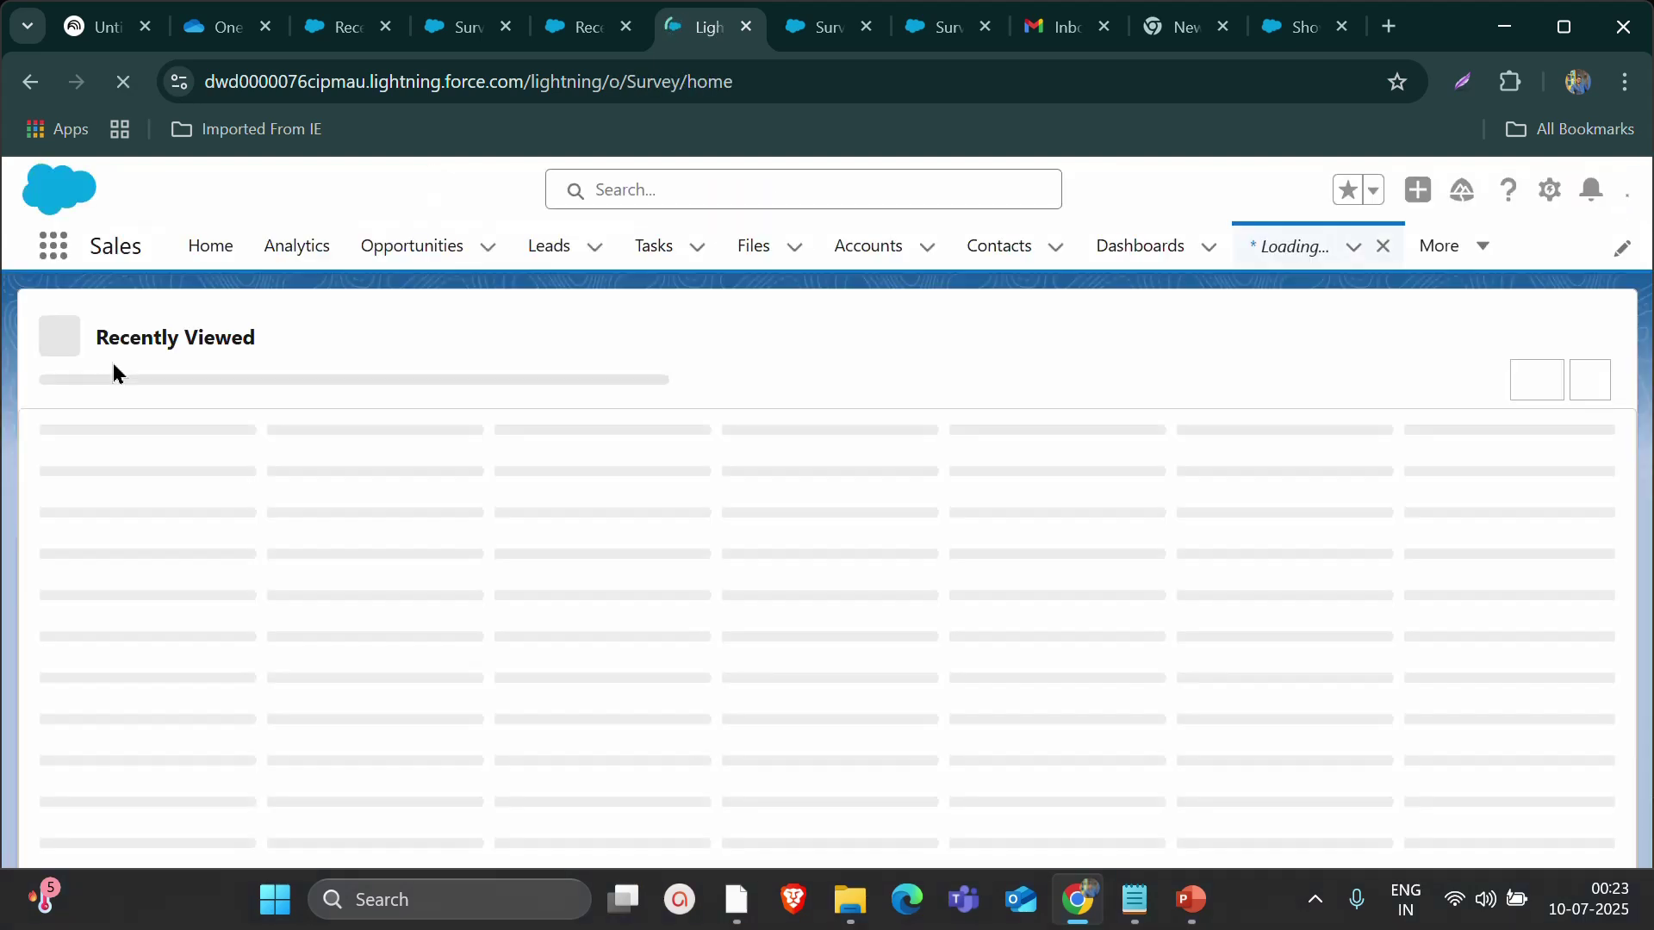
click(1577, 341)
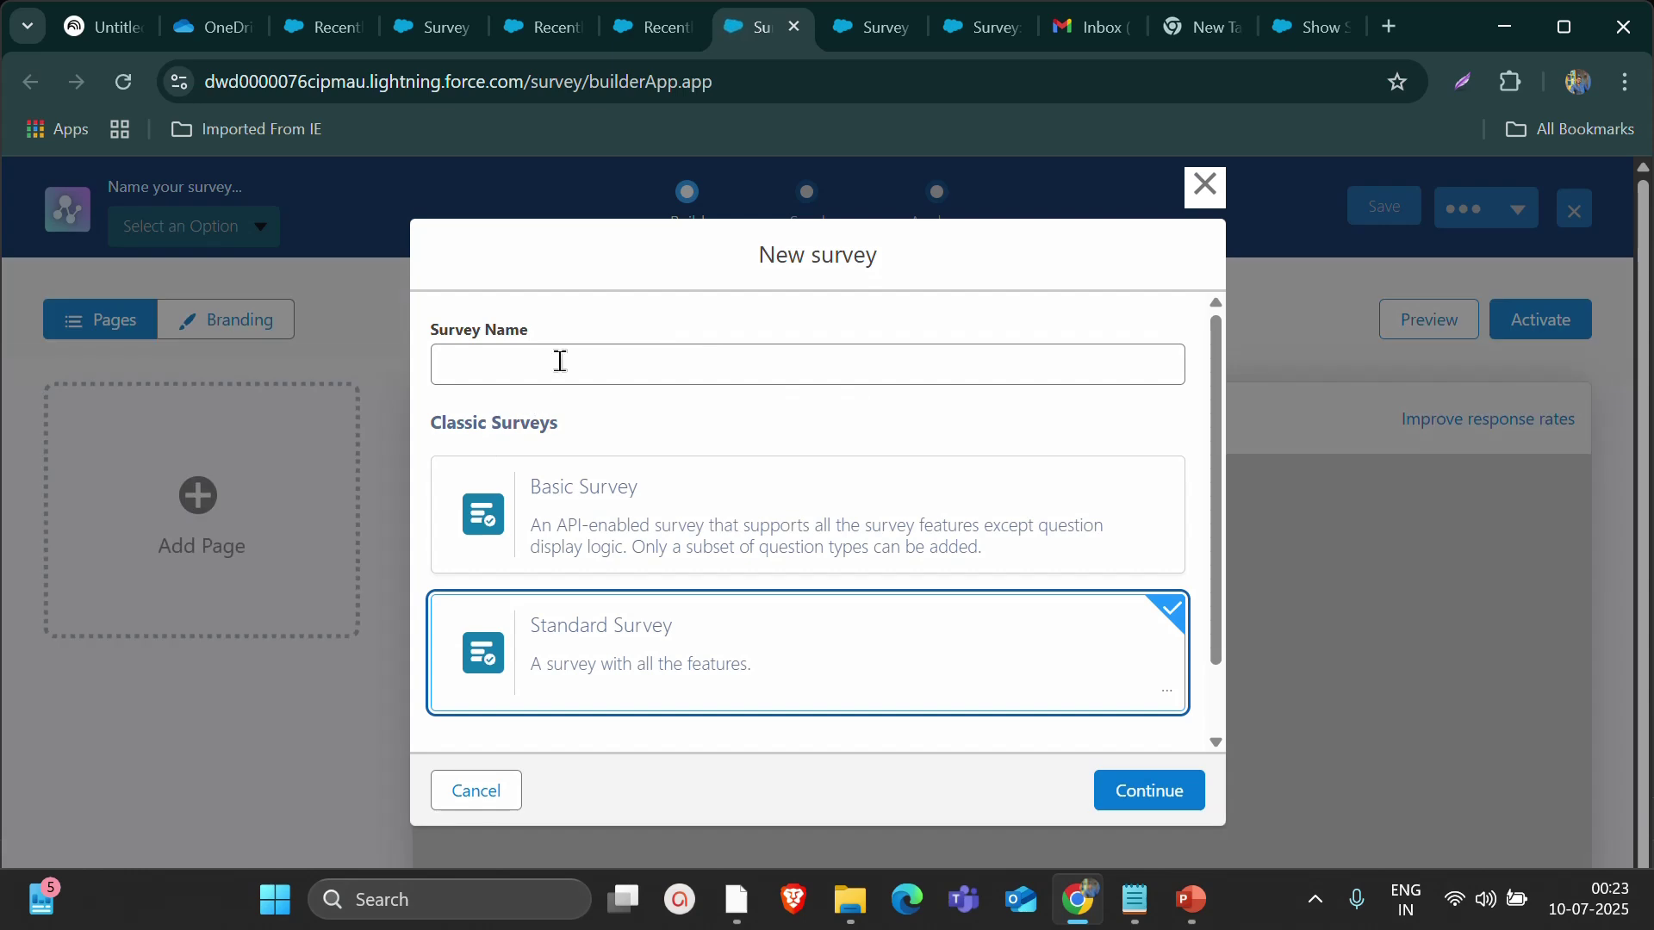
Name the new survey PageBranching_Response and create it as a Standard Survey
click(560, 362)
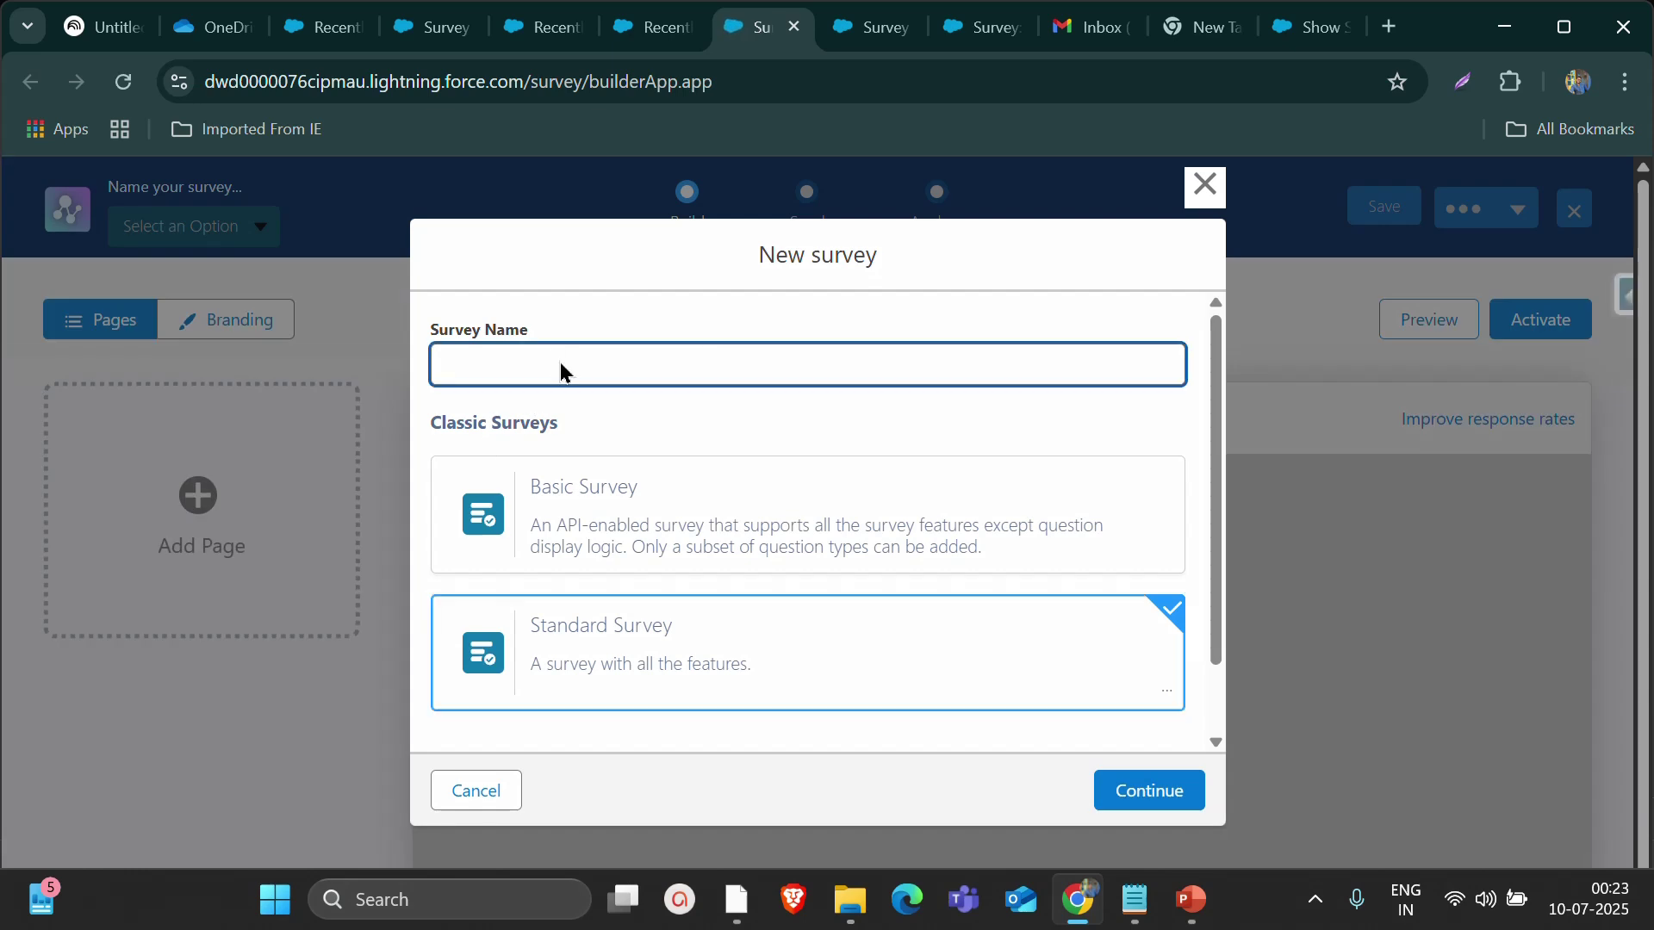
text(PageBranching Response)
click(1186, 793)
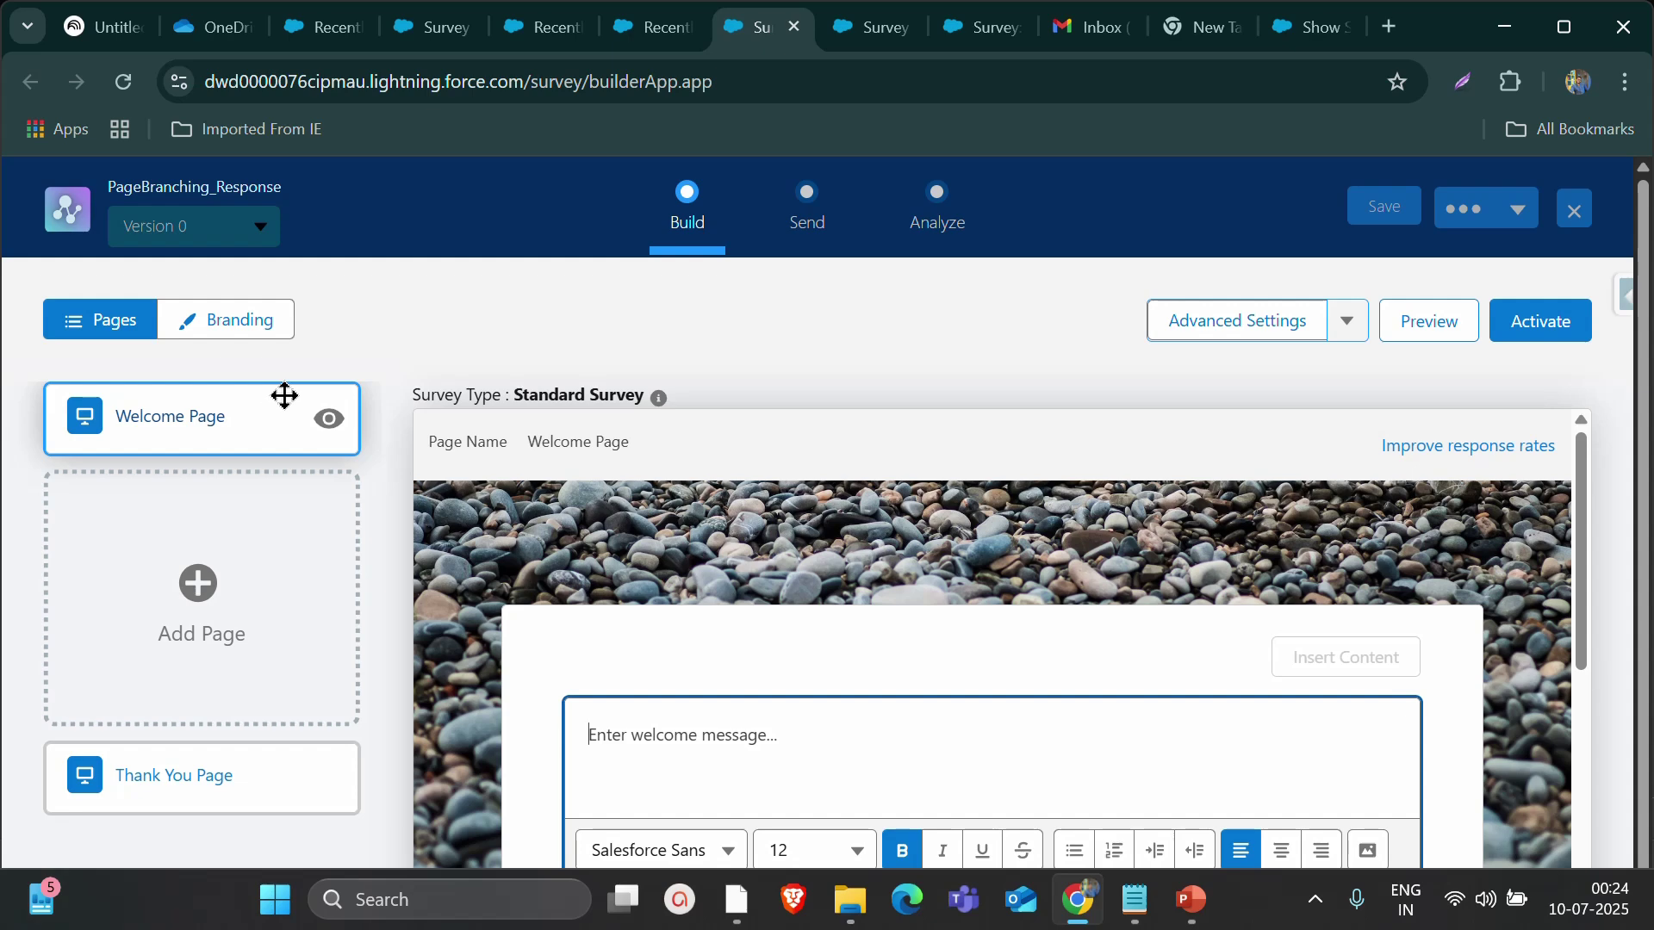
Enter the bold welcome message "WELCOME ! Thanks for taking the time to share your feedback. This survey will only take a few minute"
scroll(560, 583, down, 3)
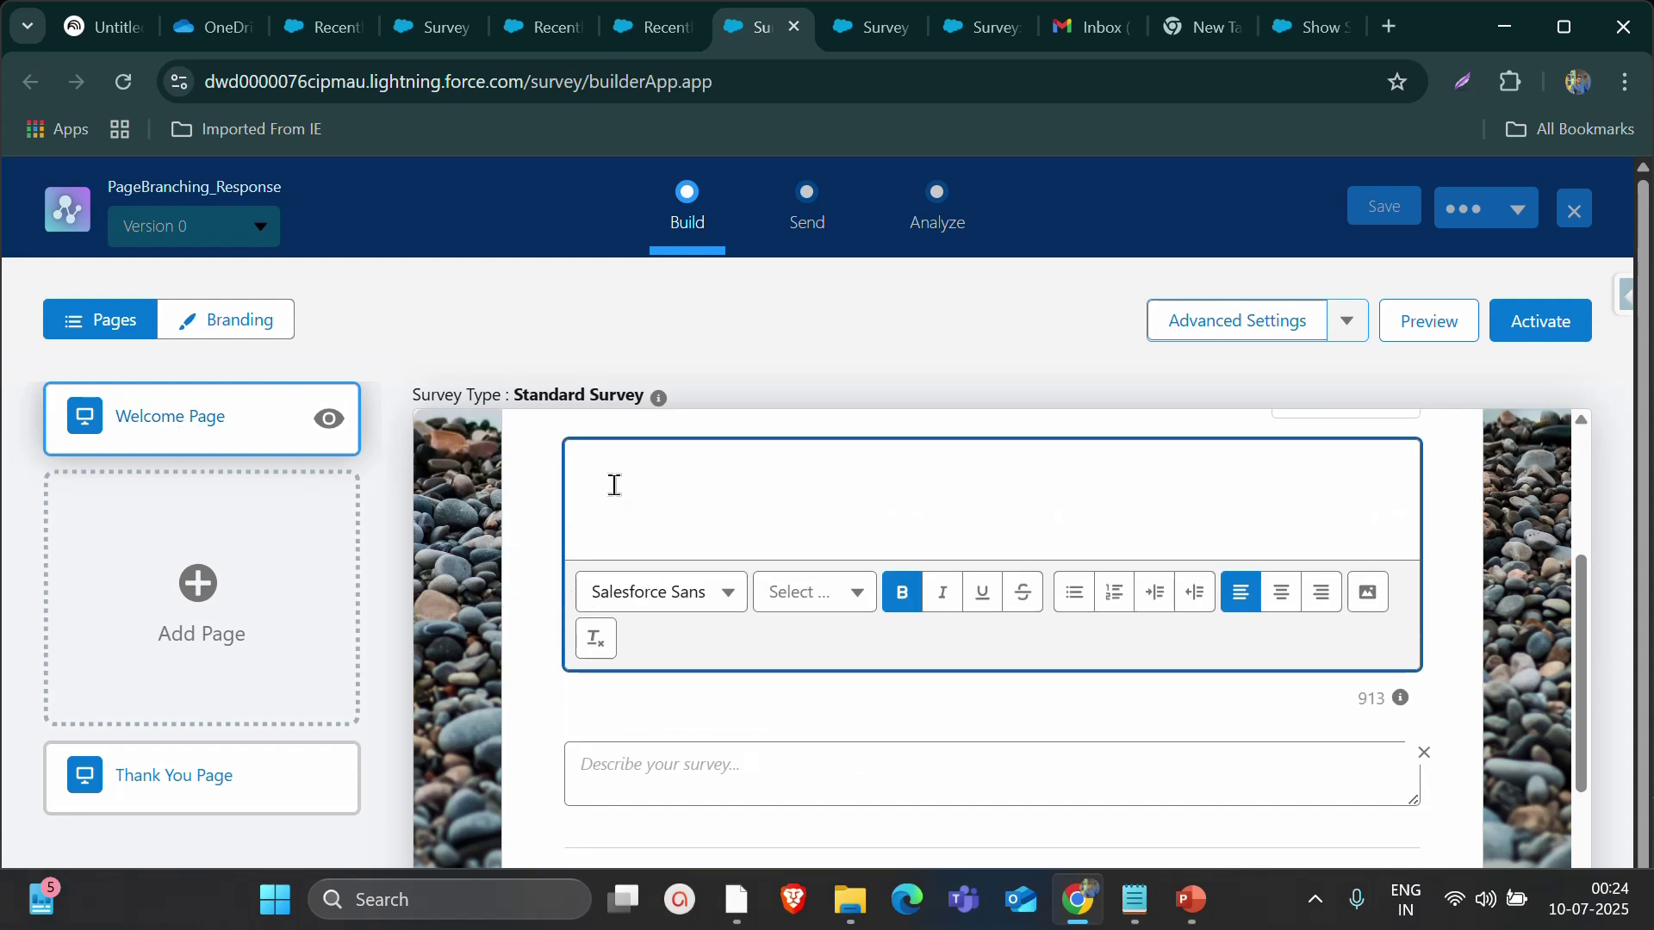
key(super+v)
click(637, 457)
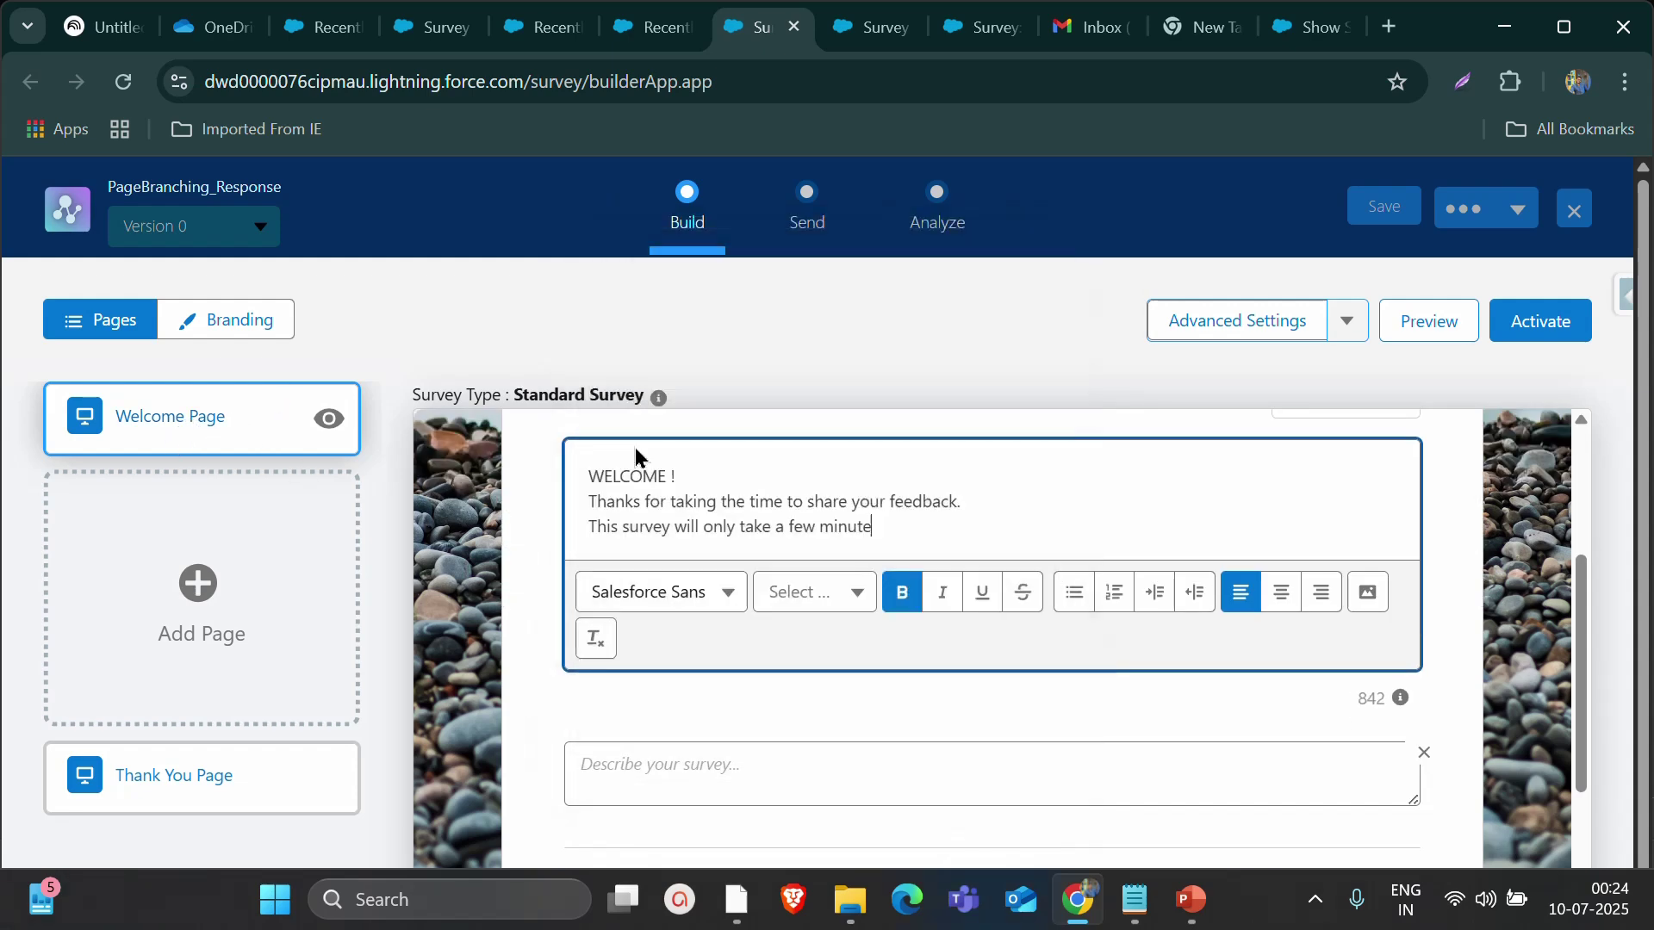
drag(945, 534, 583, 471)
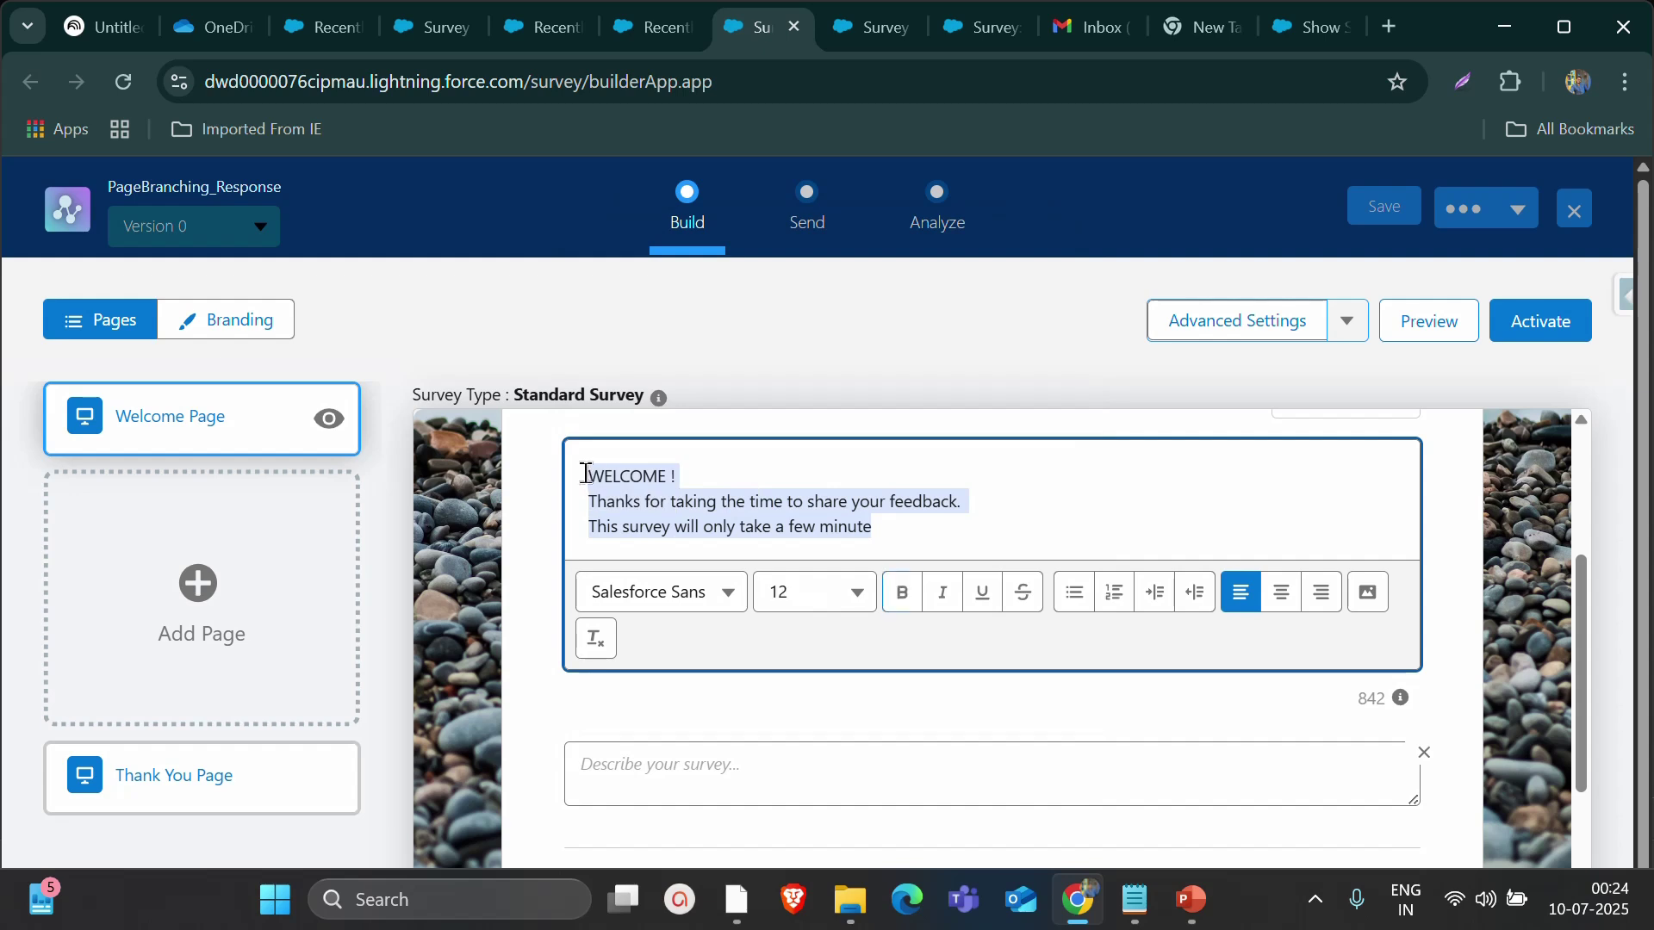
click(902, 592)
click(882, 528)
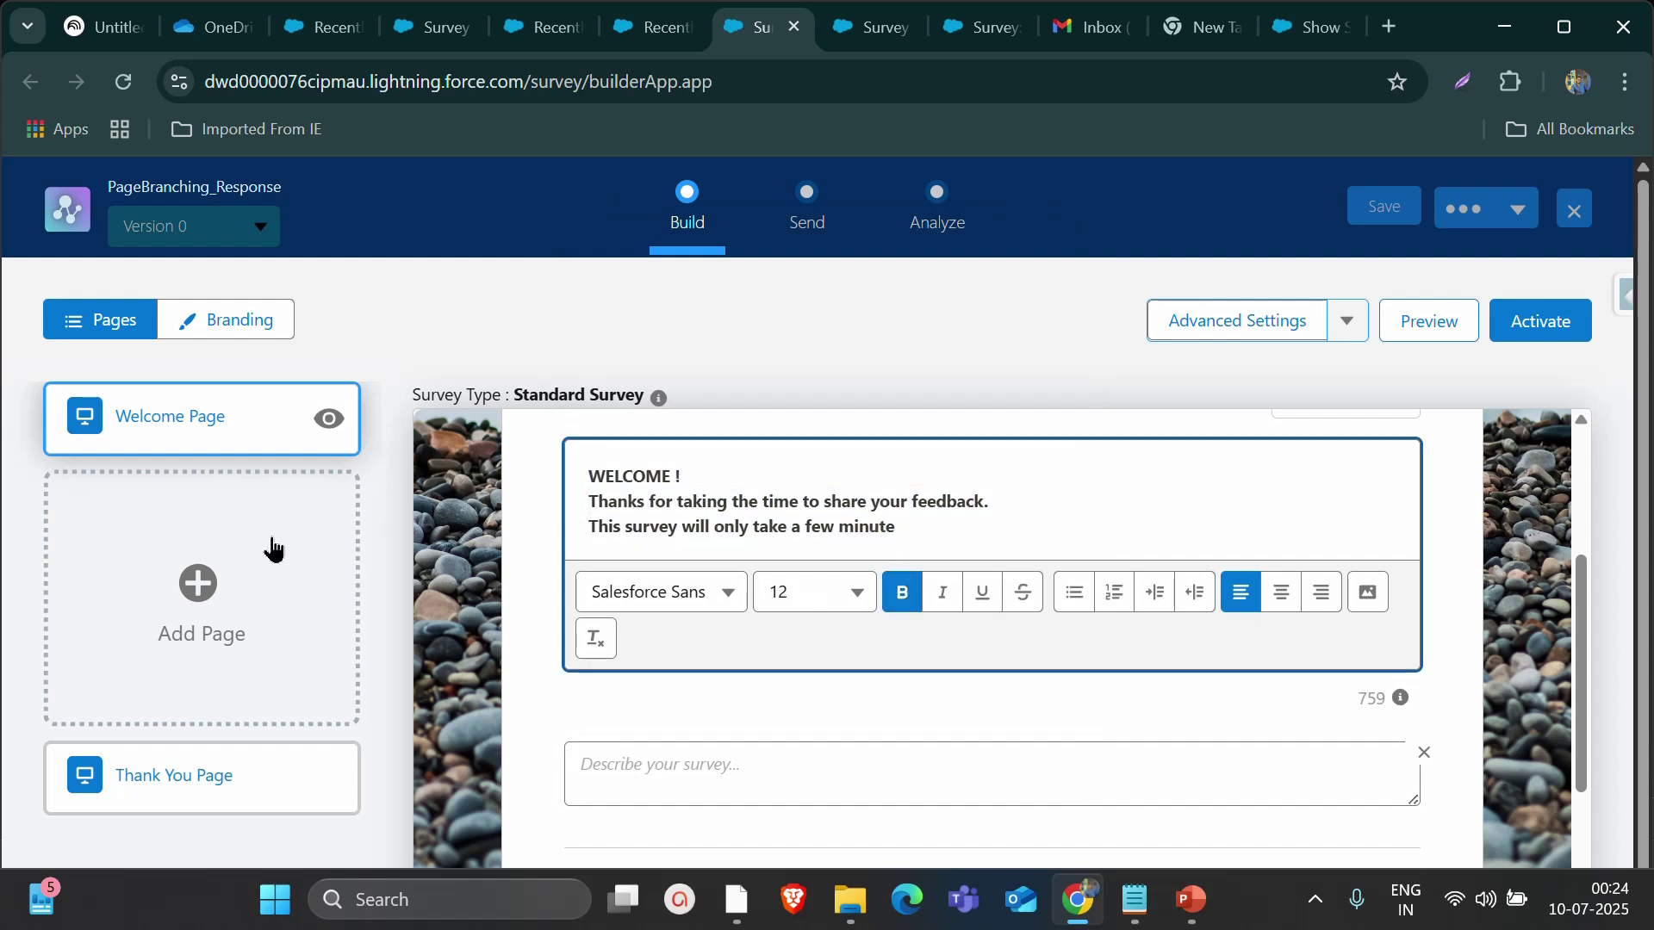
Add a page after the Welcome Page and insert a Net Promoter Score question on it
click(198, 583)
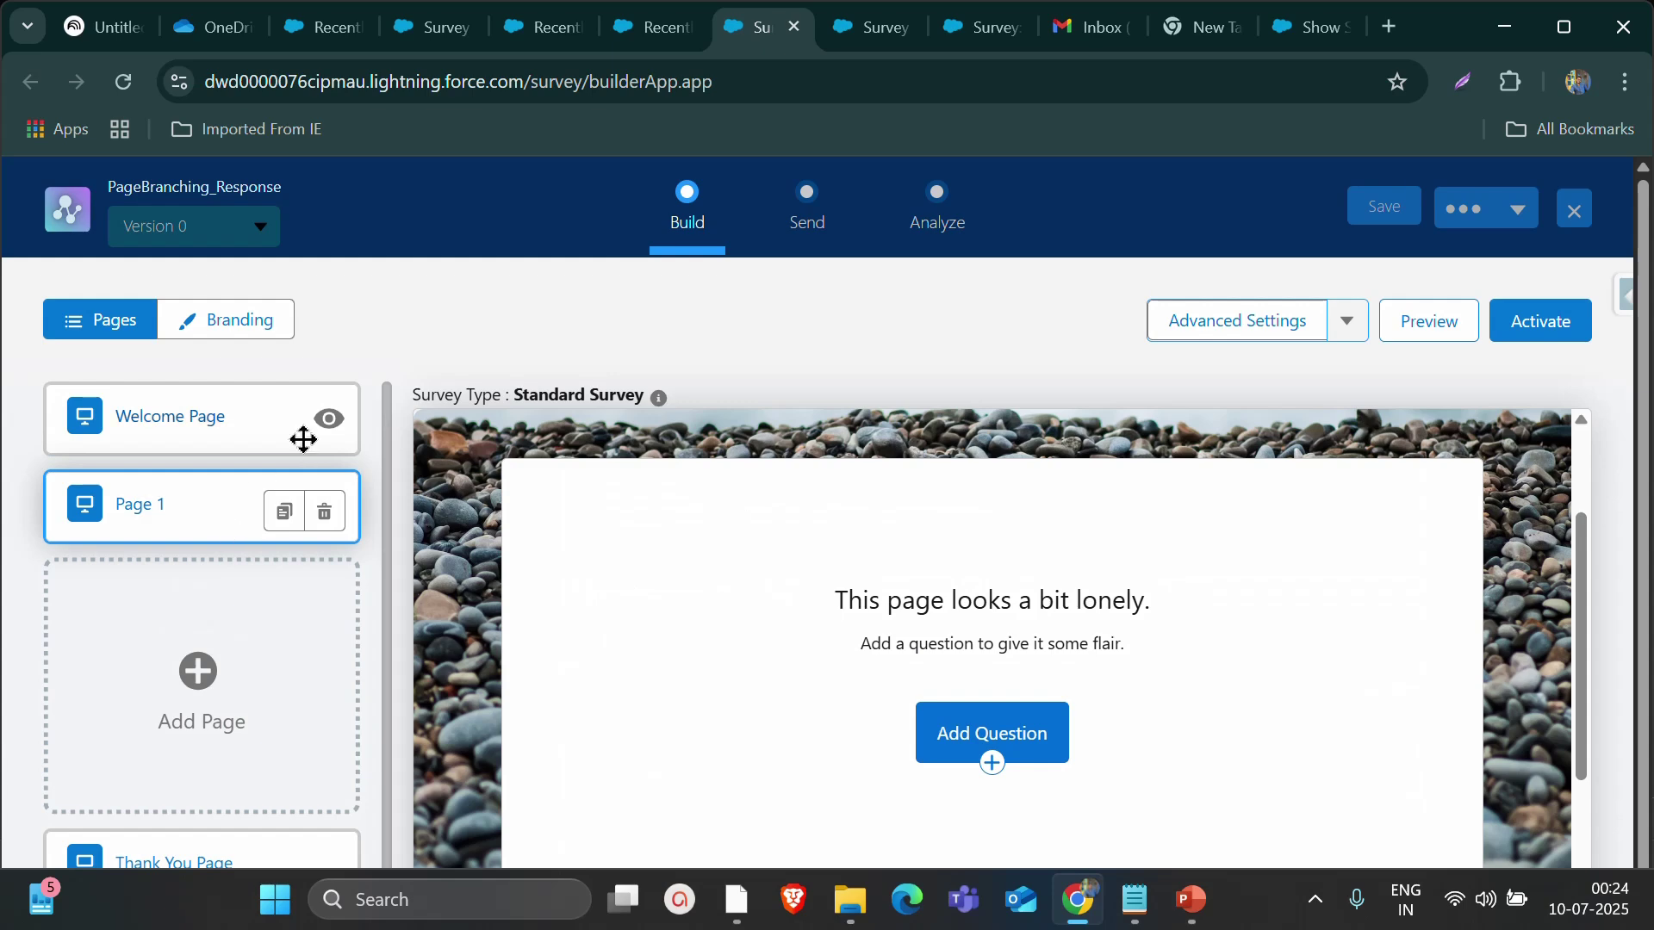
scroll(713, 528, down, 2)
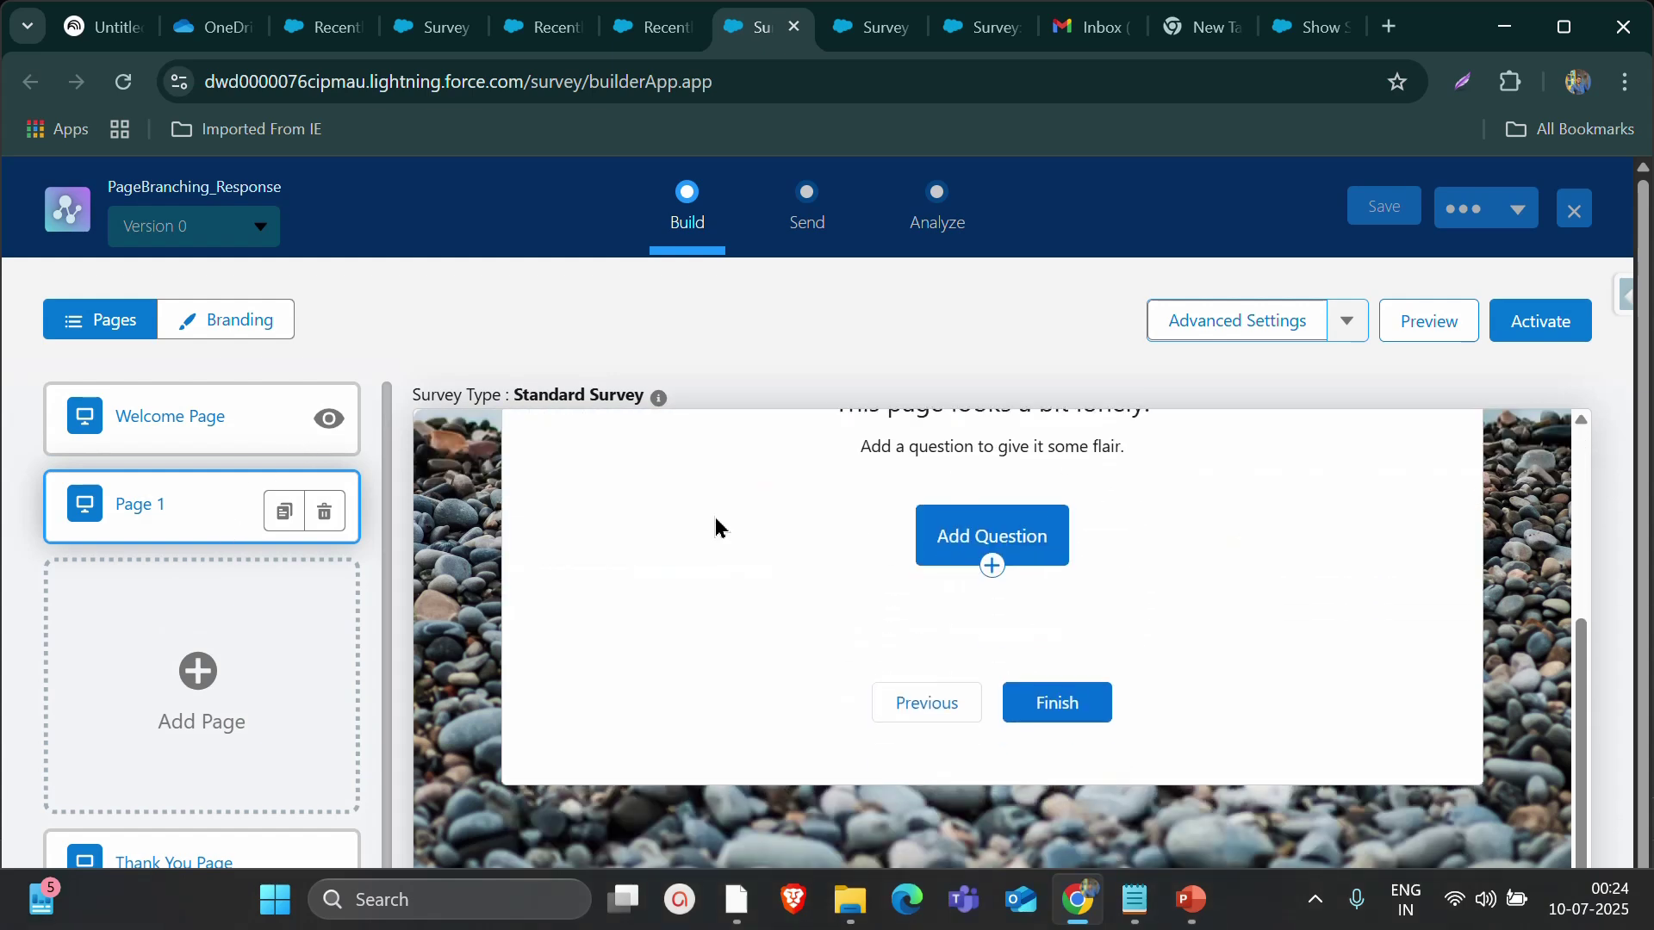
click(976, 543)
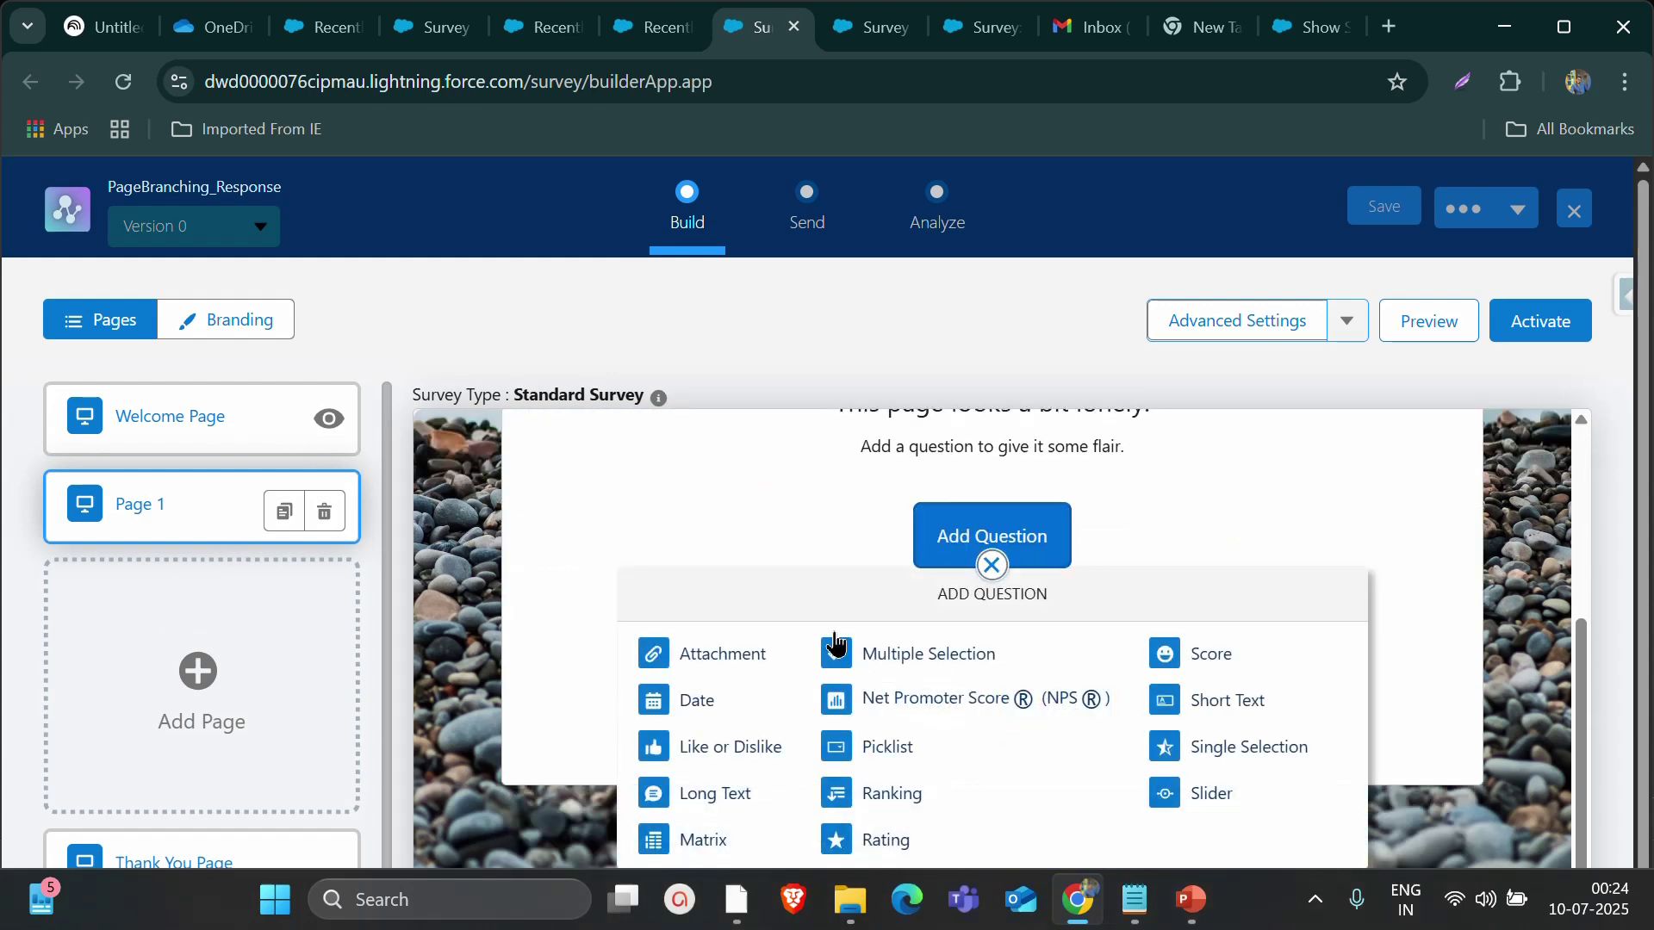
click(902, 702)
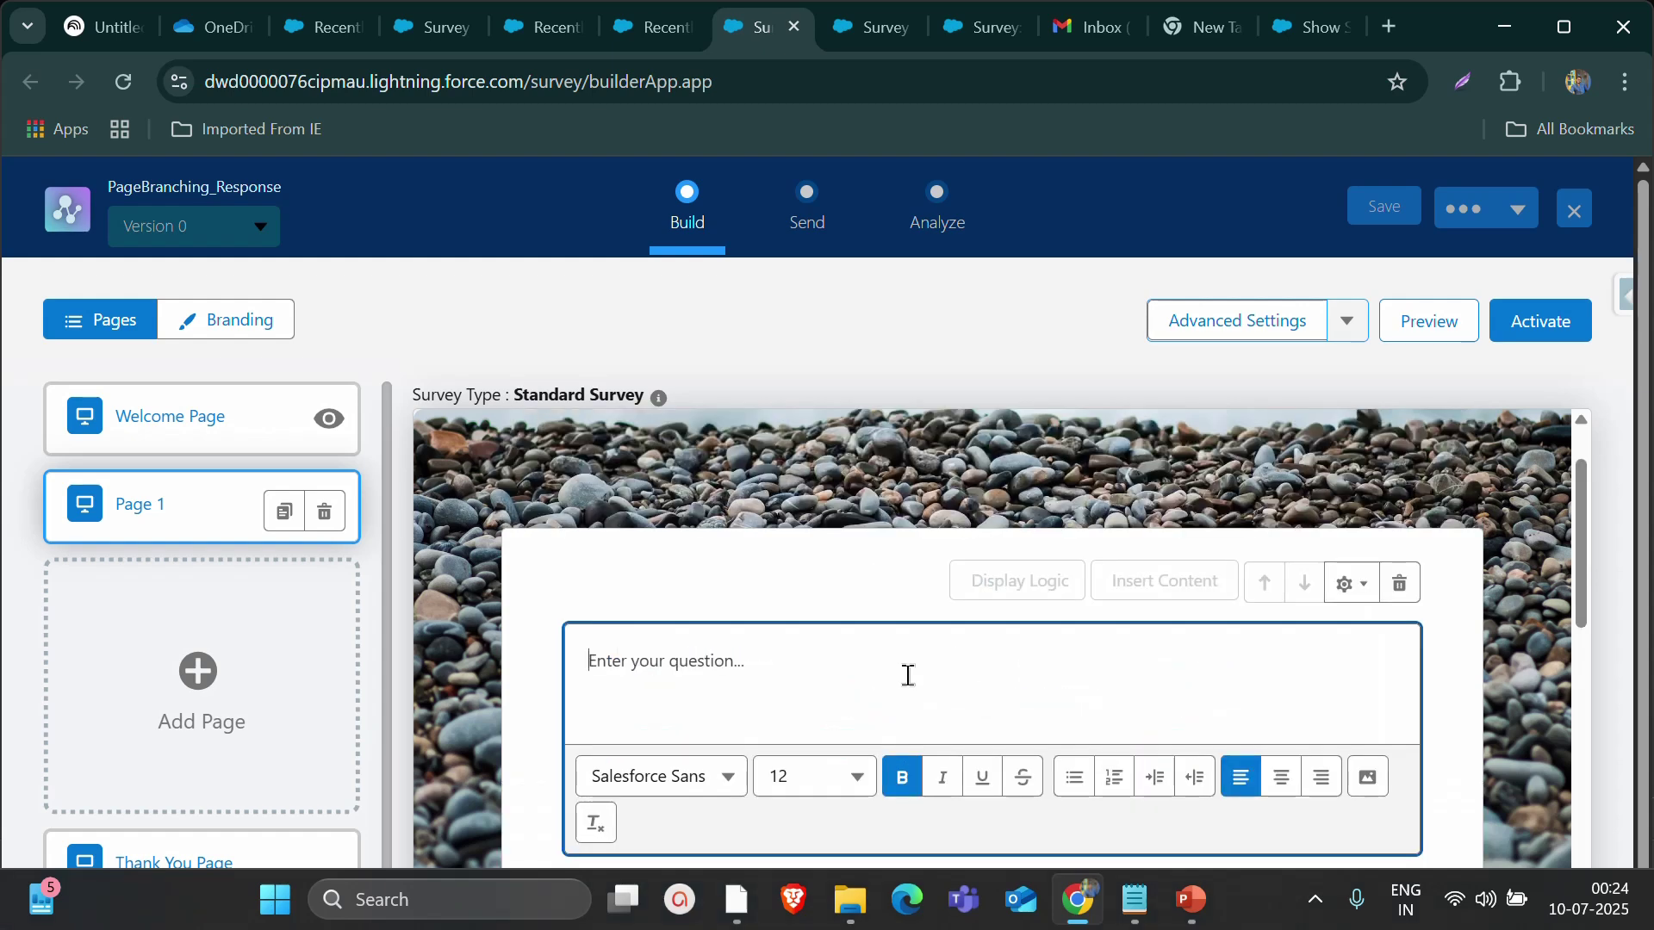
Enter the Net Promoter Score question "How likely are you to recommend our service to a friend or colleague?" in bold
scroll(902, 658, down, 2)
scroll(902, 658, up, 2)
key(super+v)
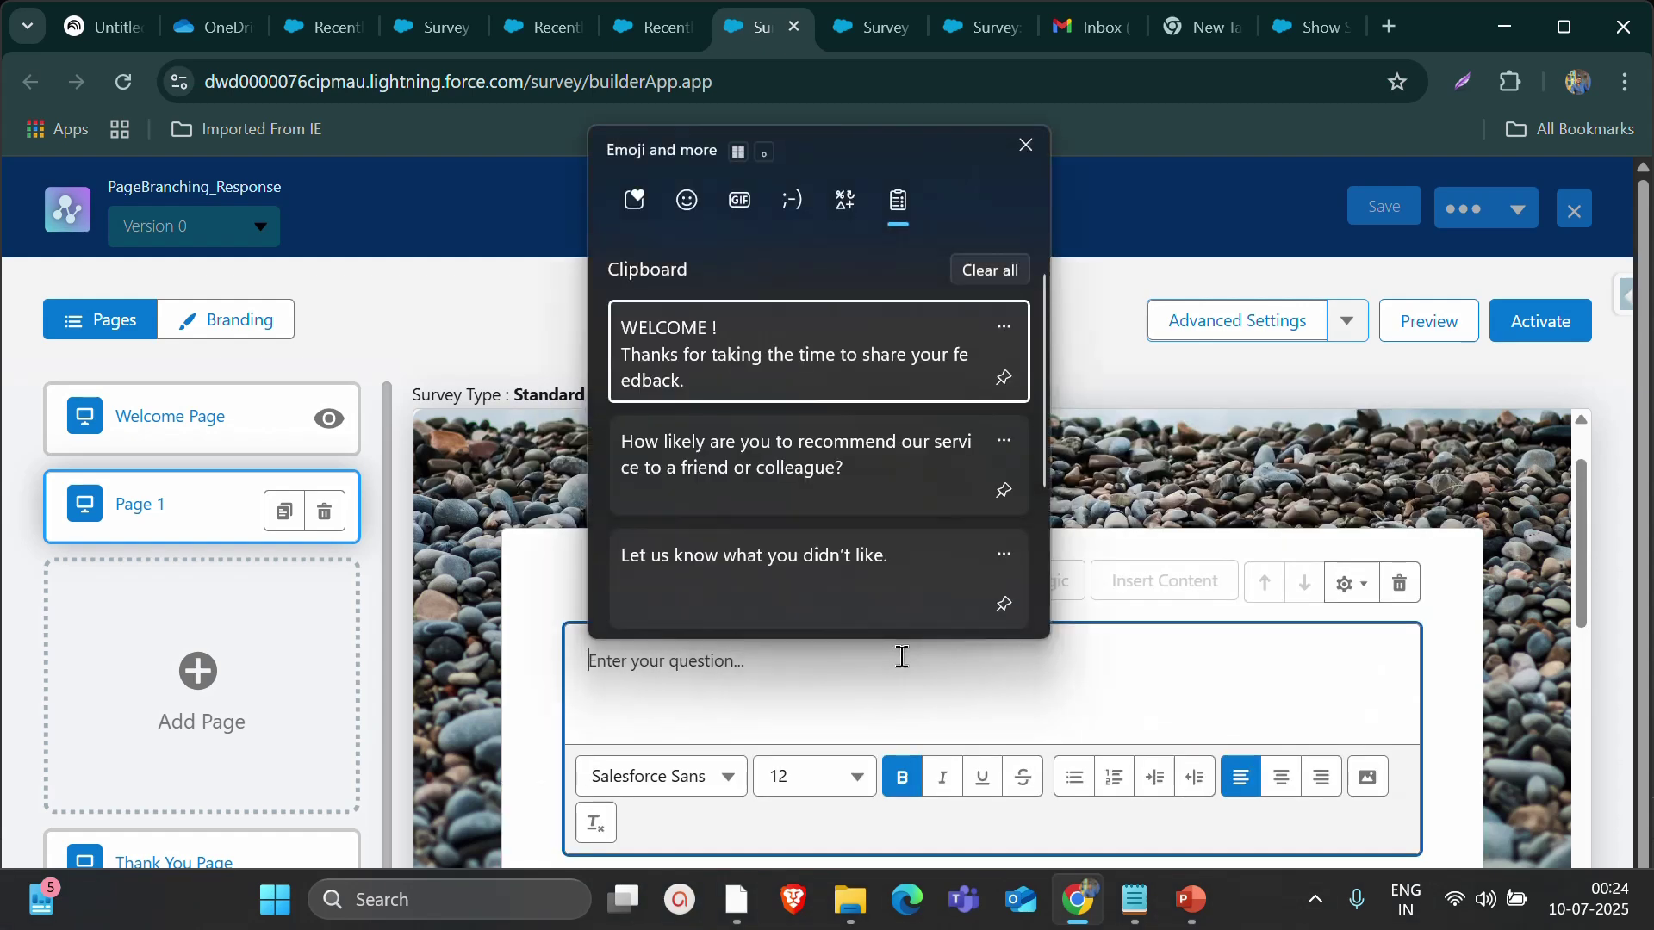
click(770, 476)
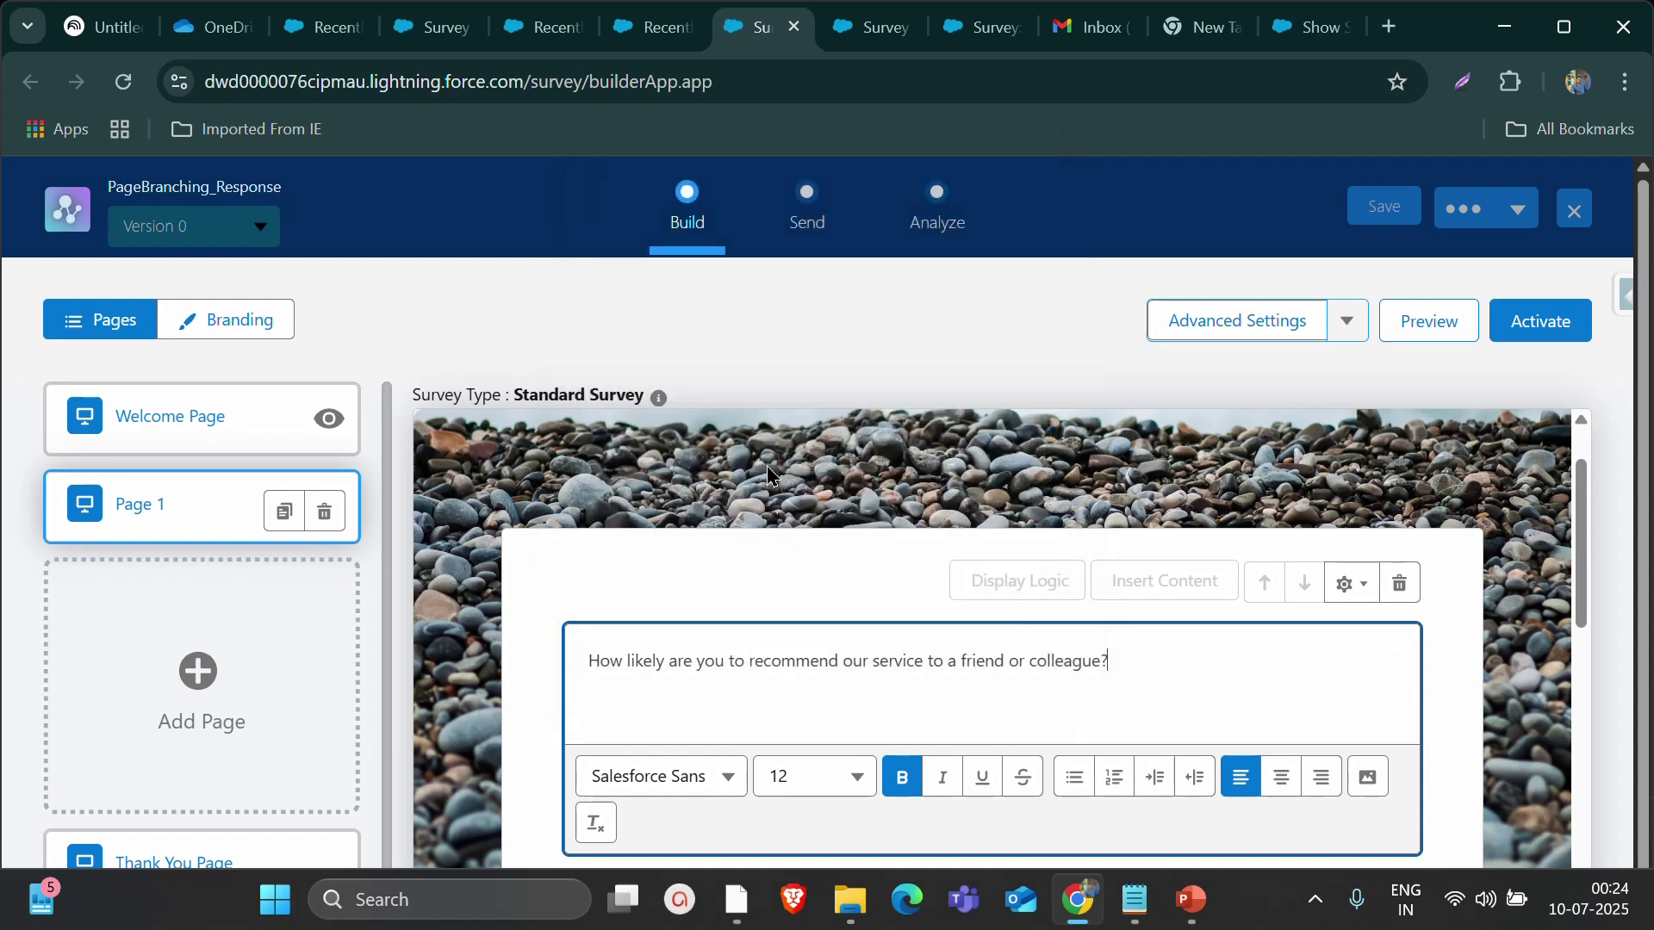
triple_click(901, 658)
click(902, 767)
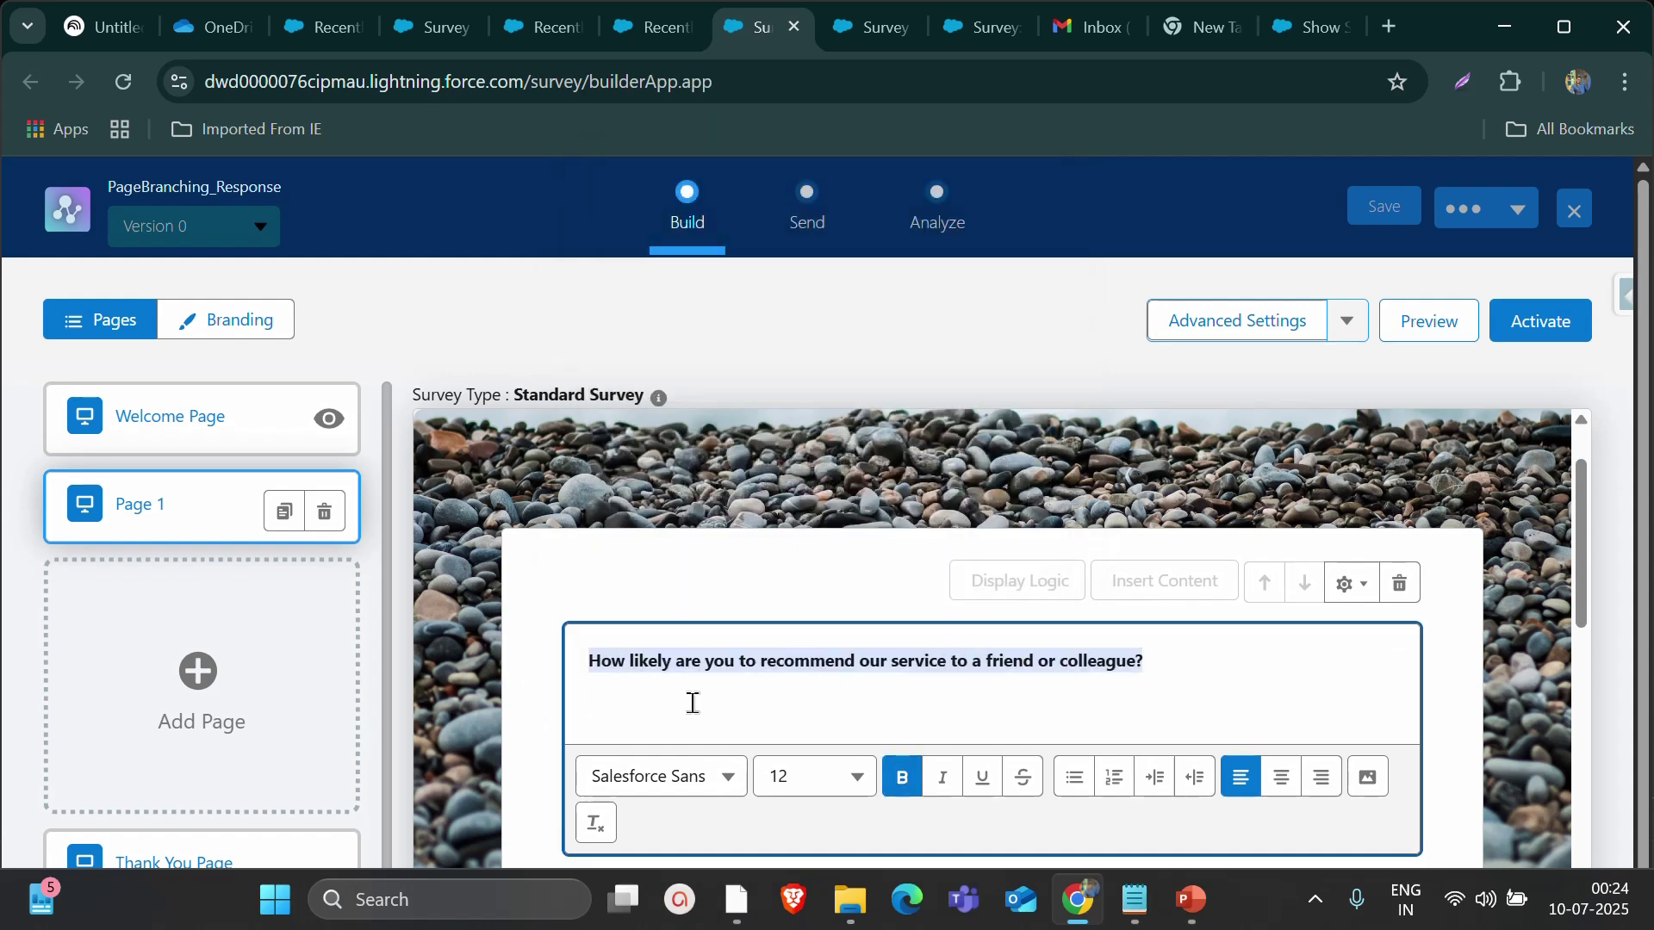
click(996, 694)
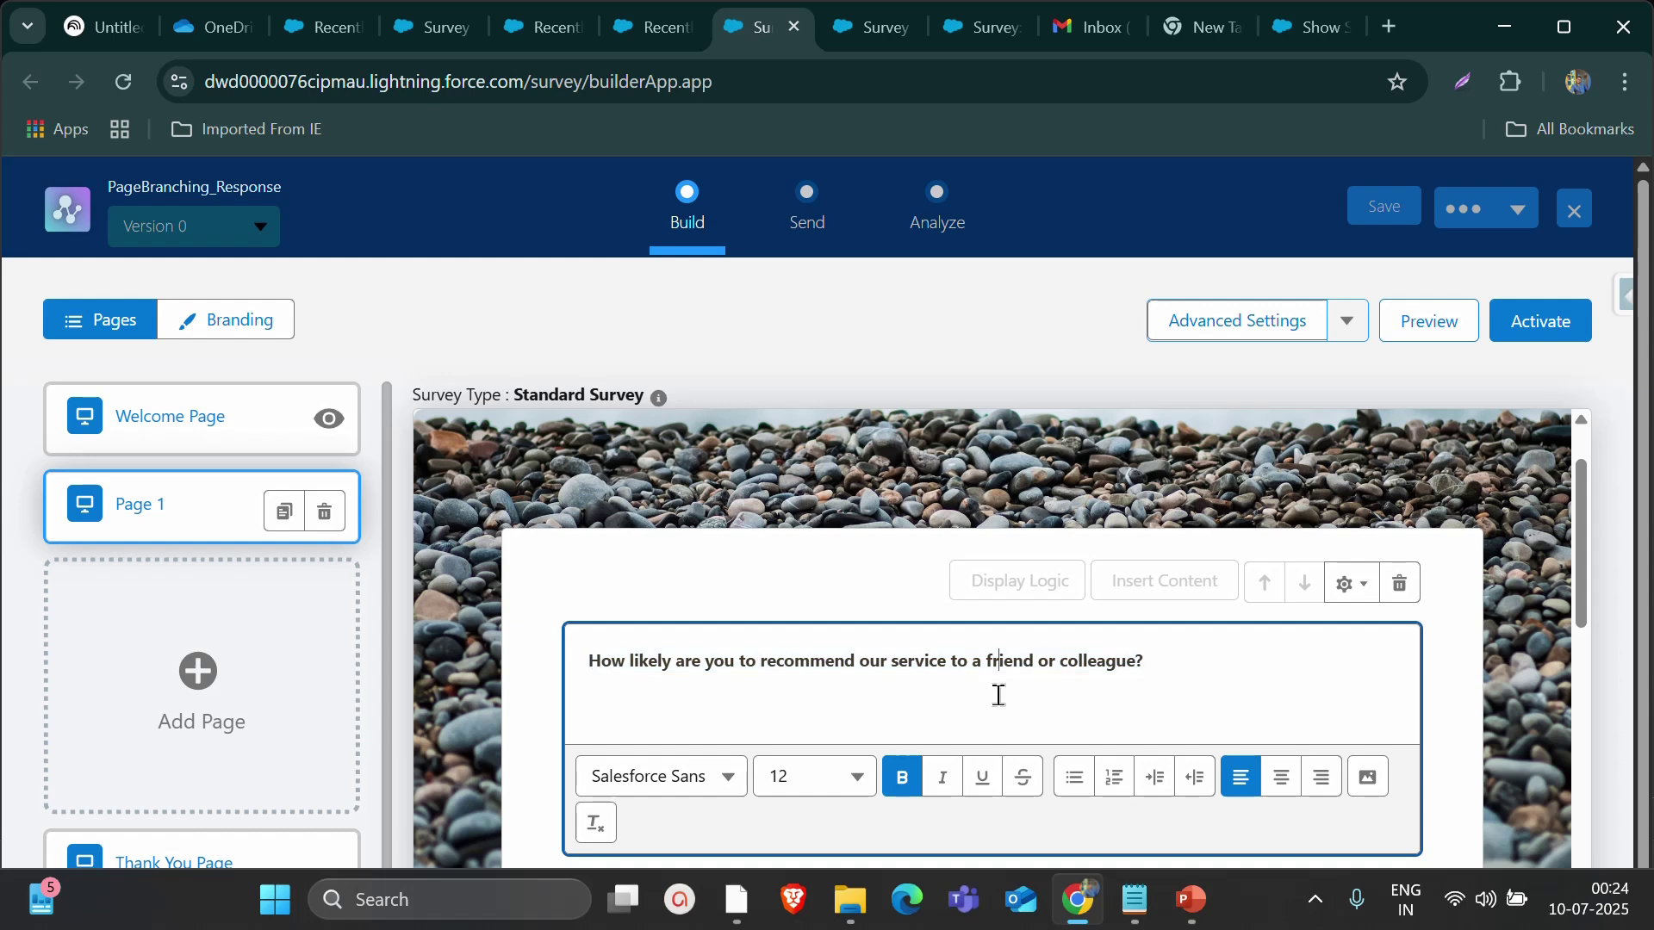
scroll(991, 689, down, 9)
scroll(732, 710, up, 3)
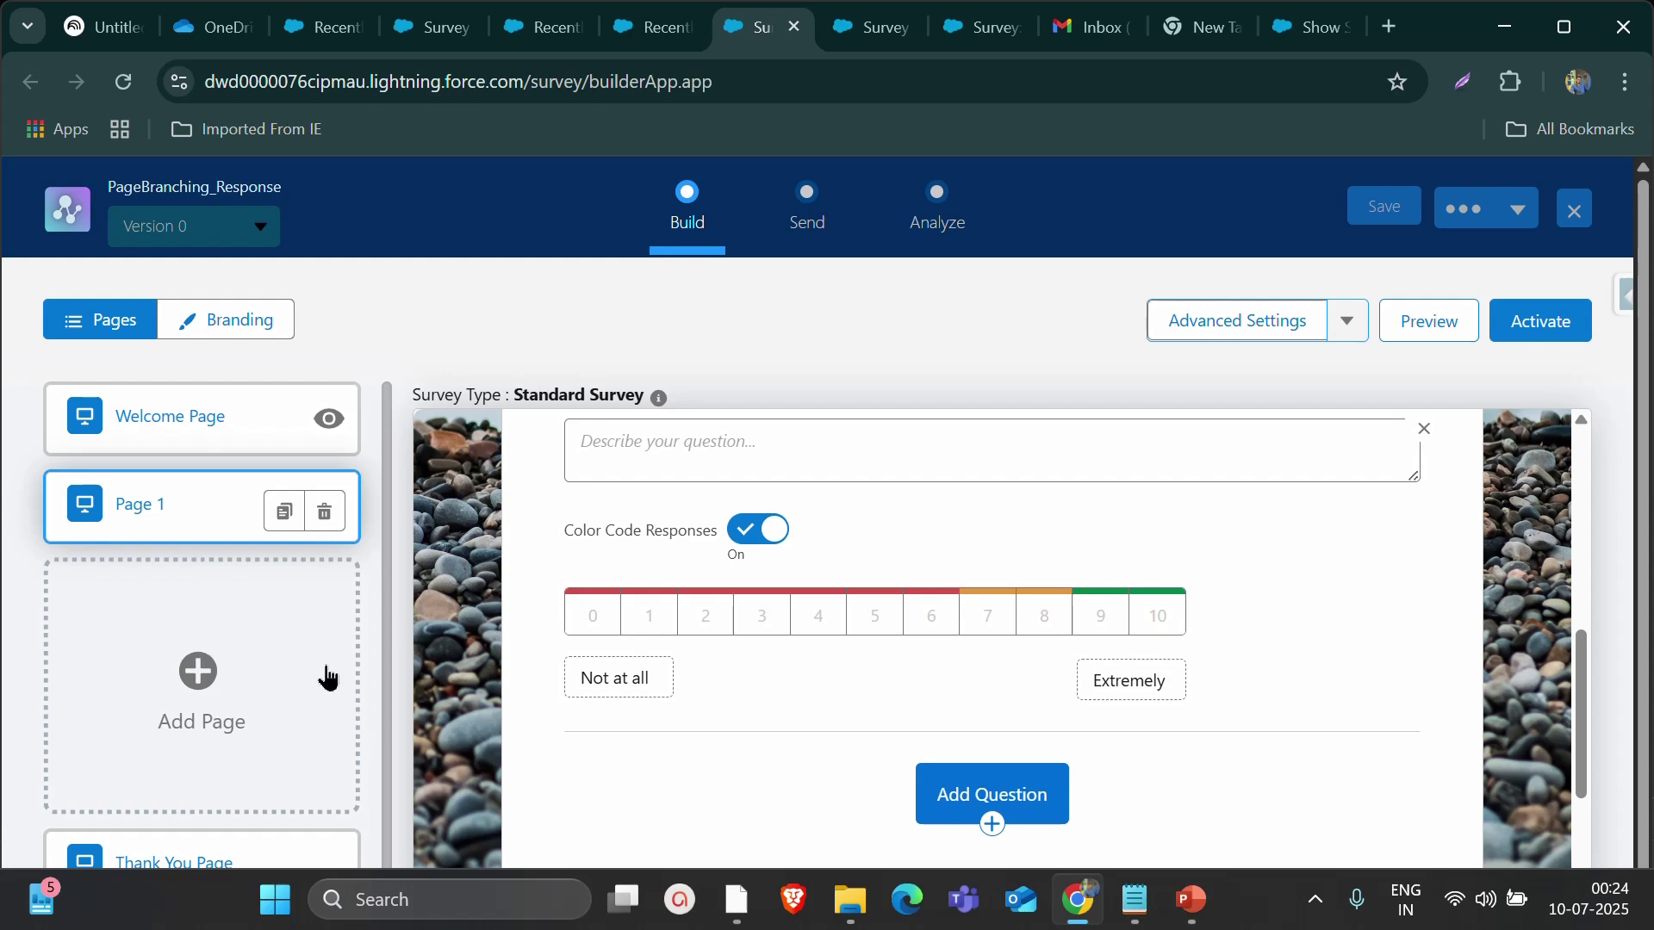
Add a second question page after Page 1 and insert a Short Text question on it
click(198, 671)
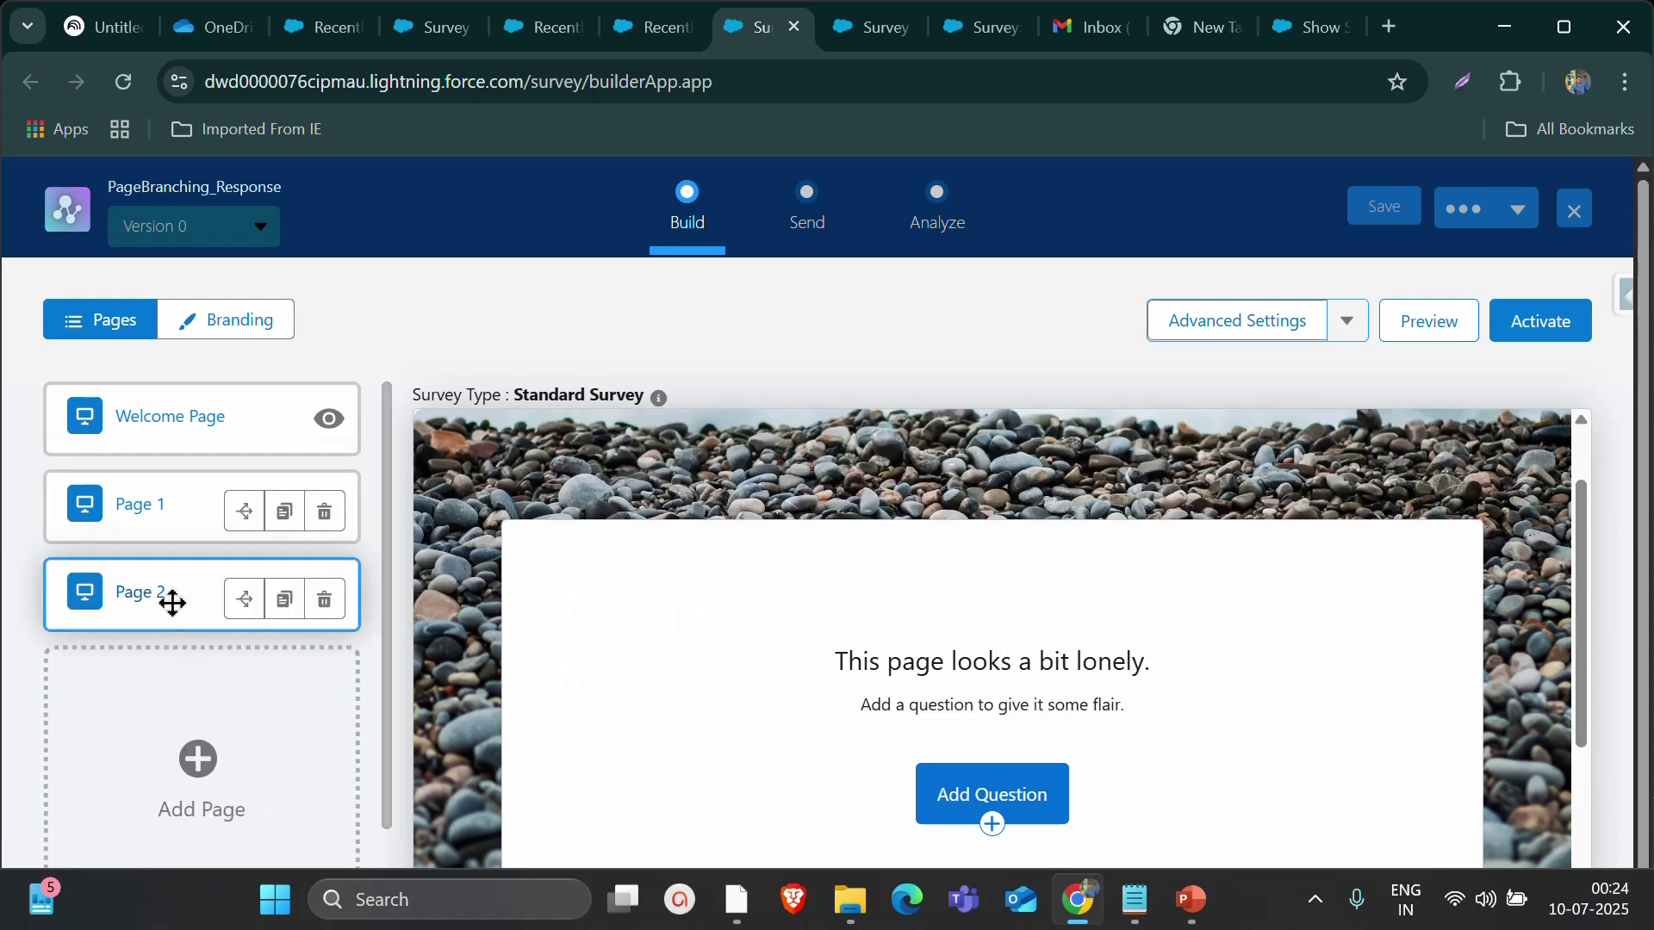
scroll(757, 668, down, 3)
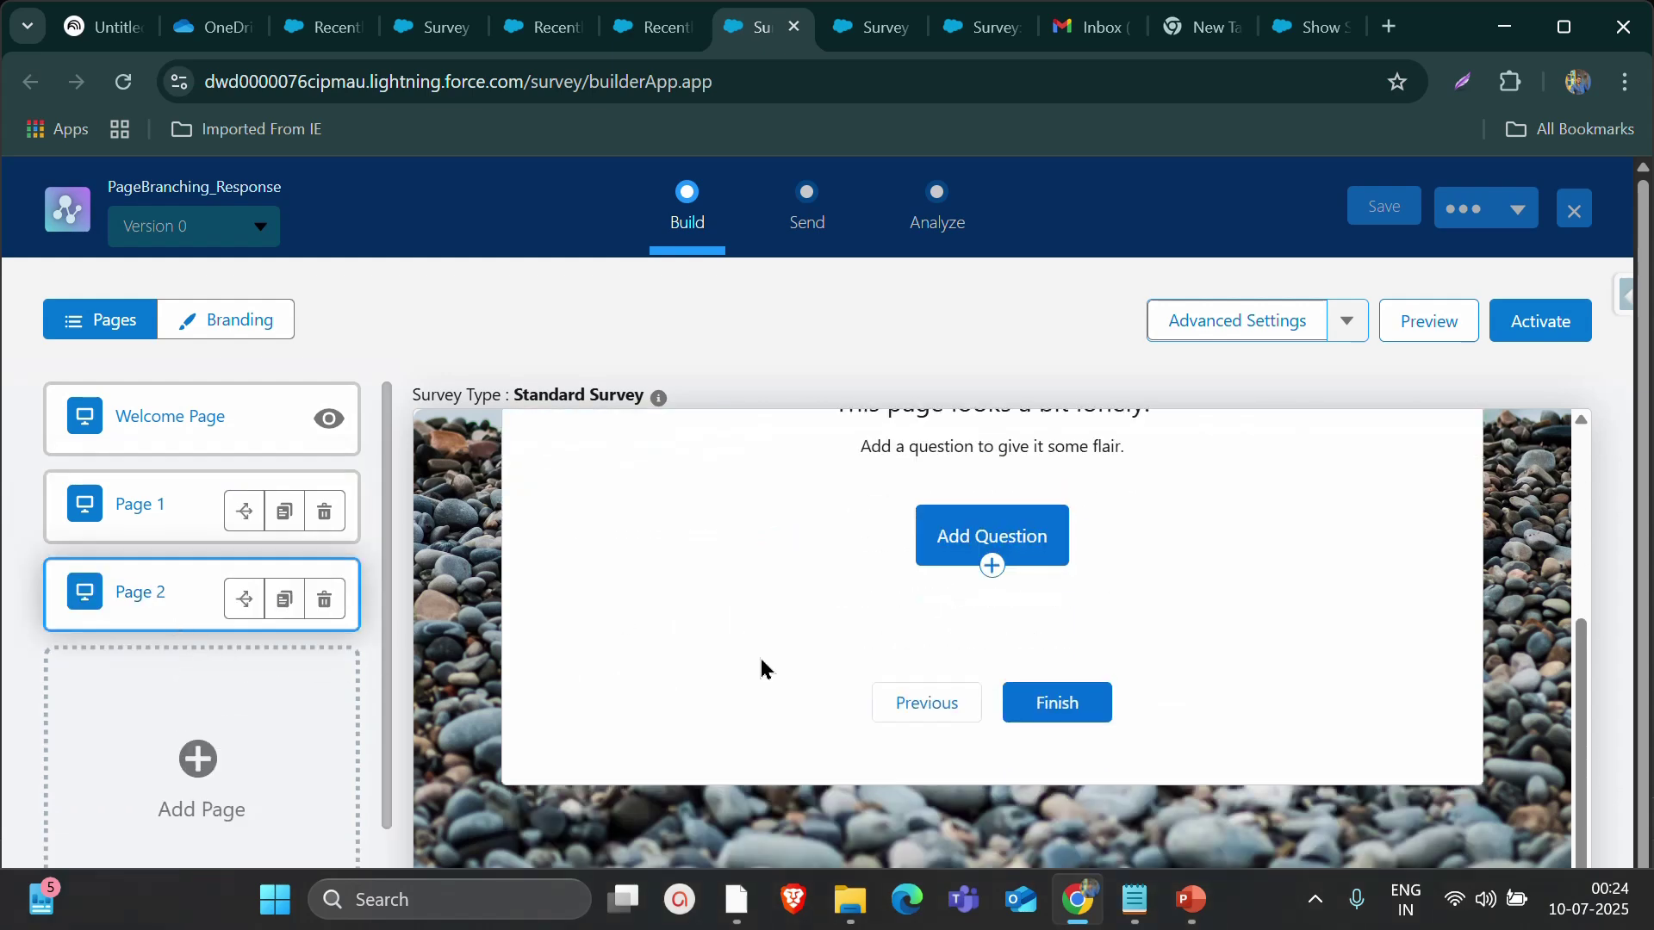
click(964, 540)
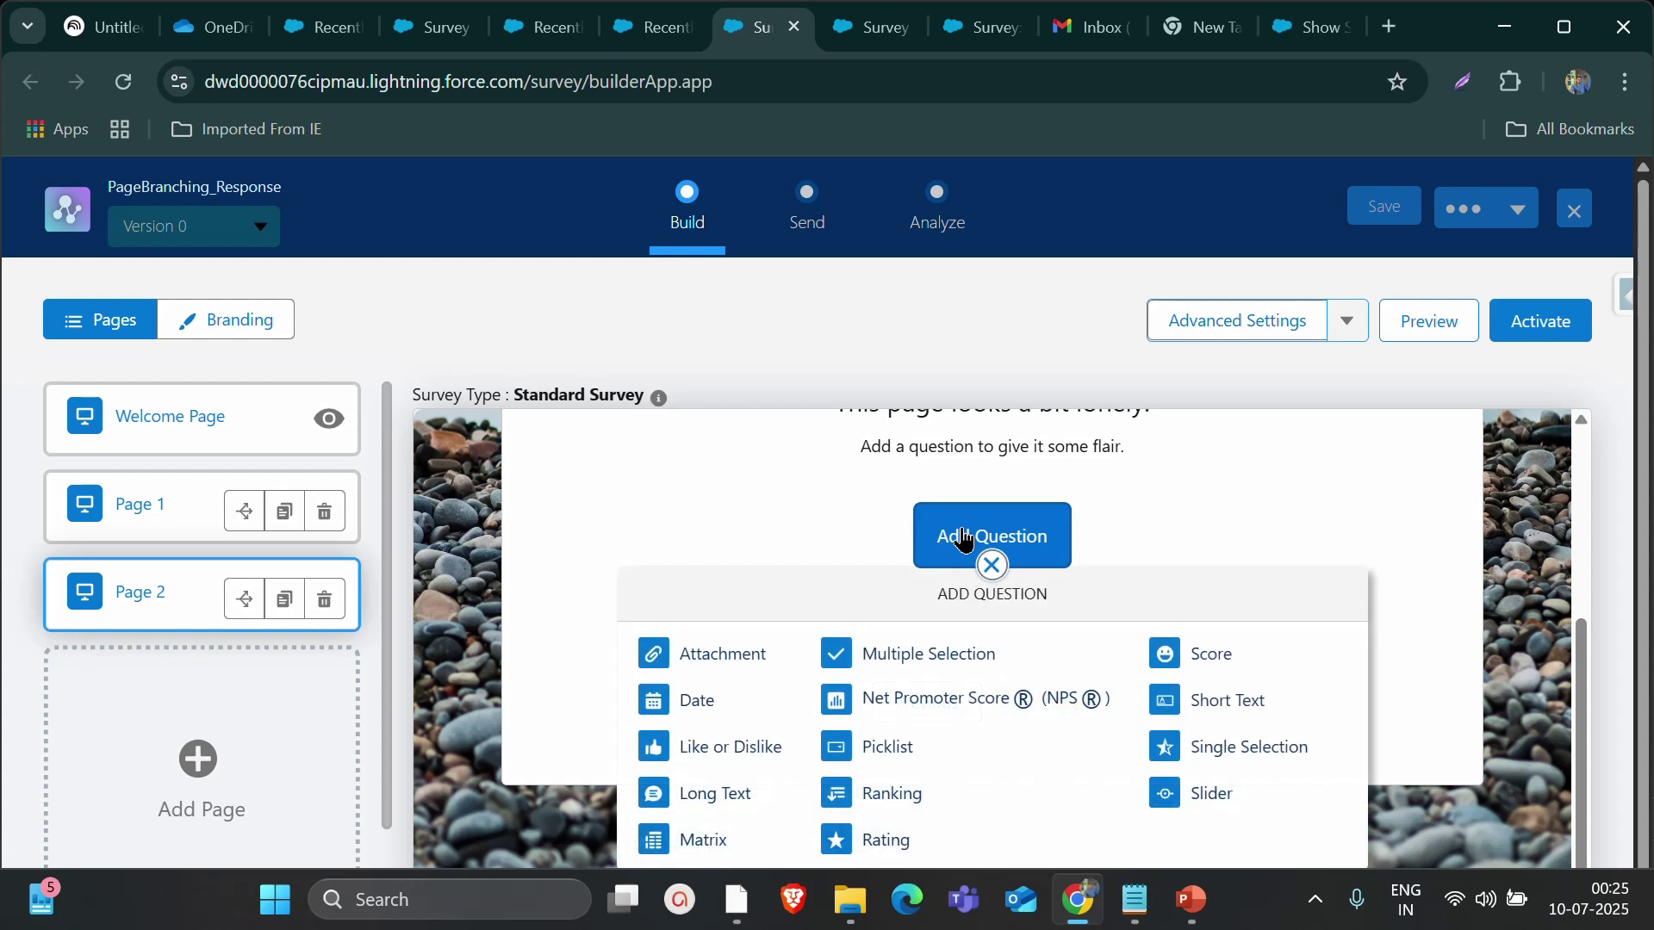
click(1179, 705)
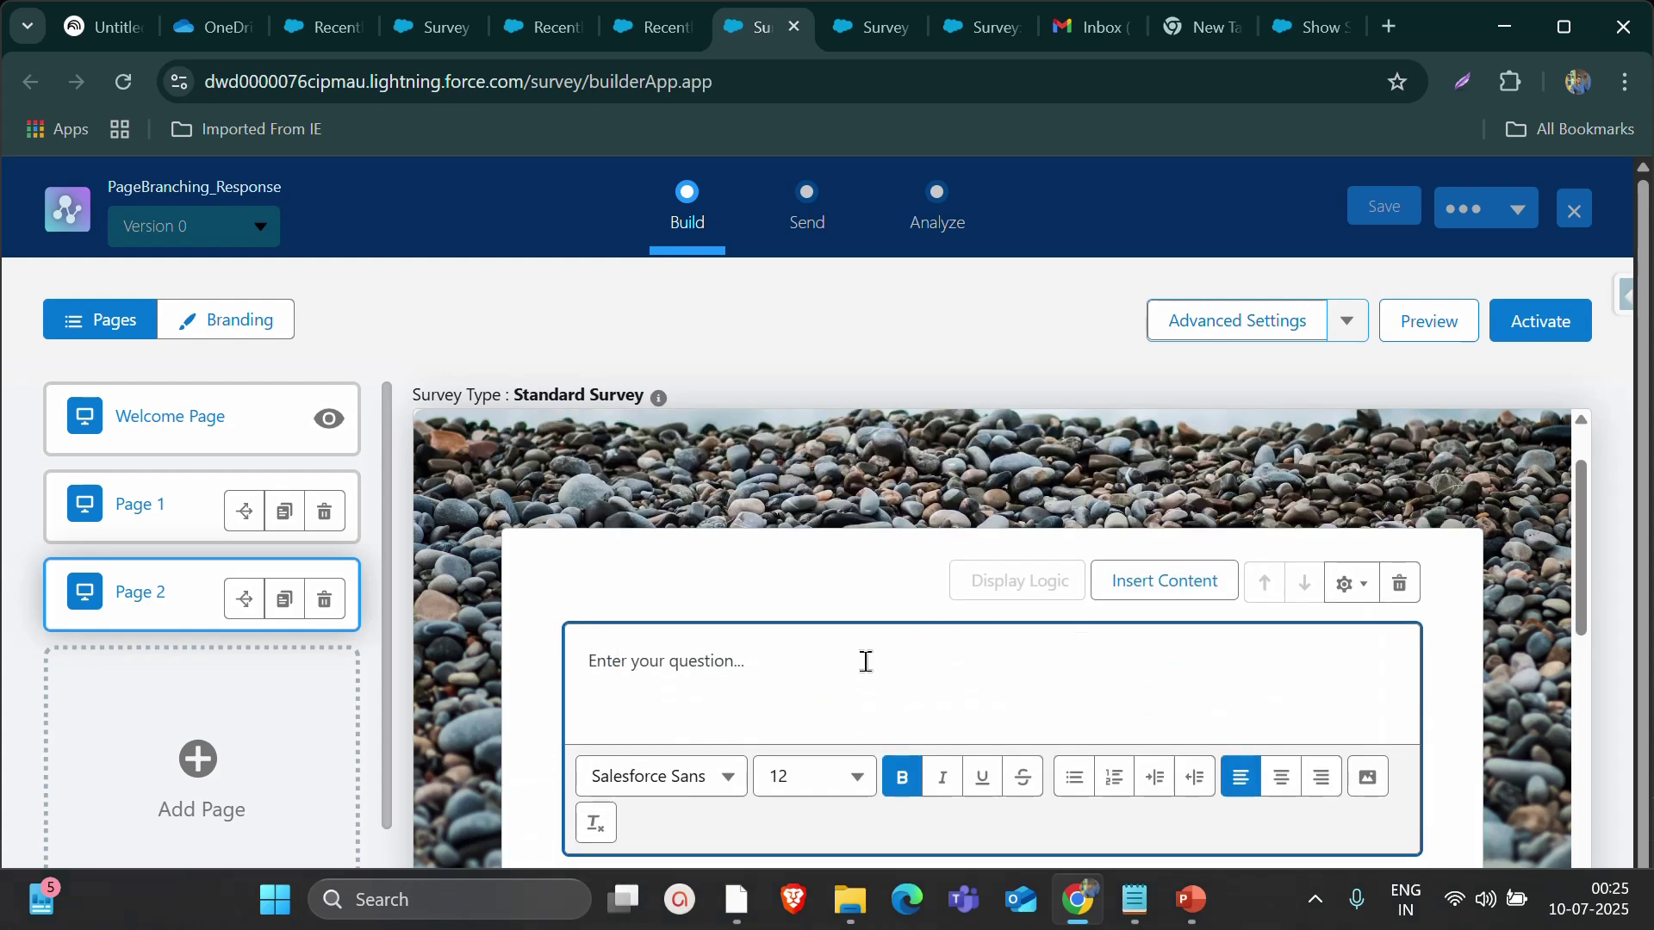
Enter the Page 2 question text "Let us know what you didn't like." in bold
key(super+v)
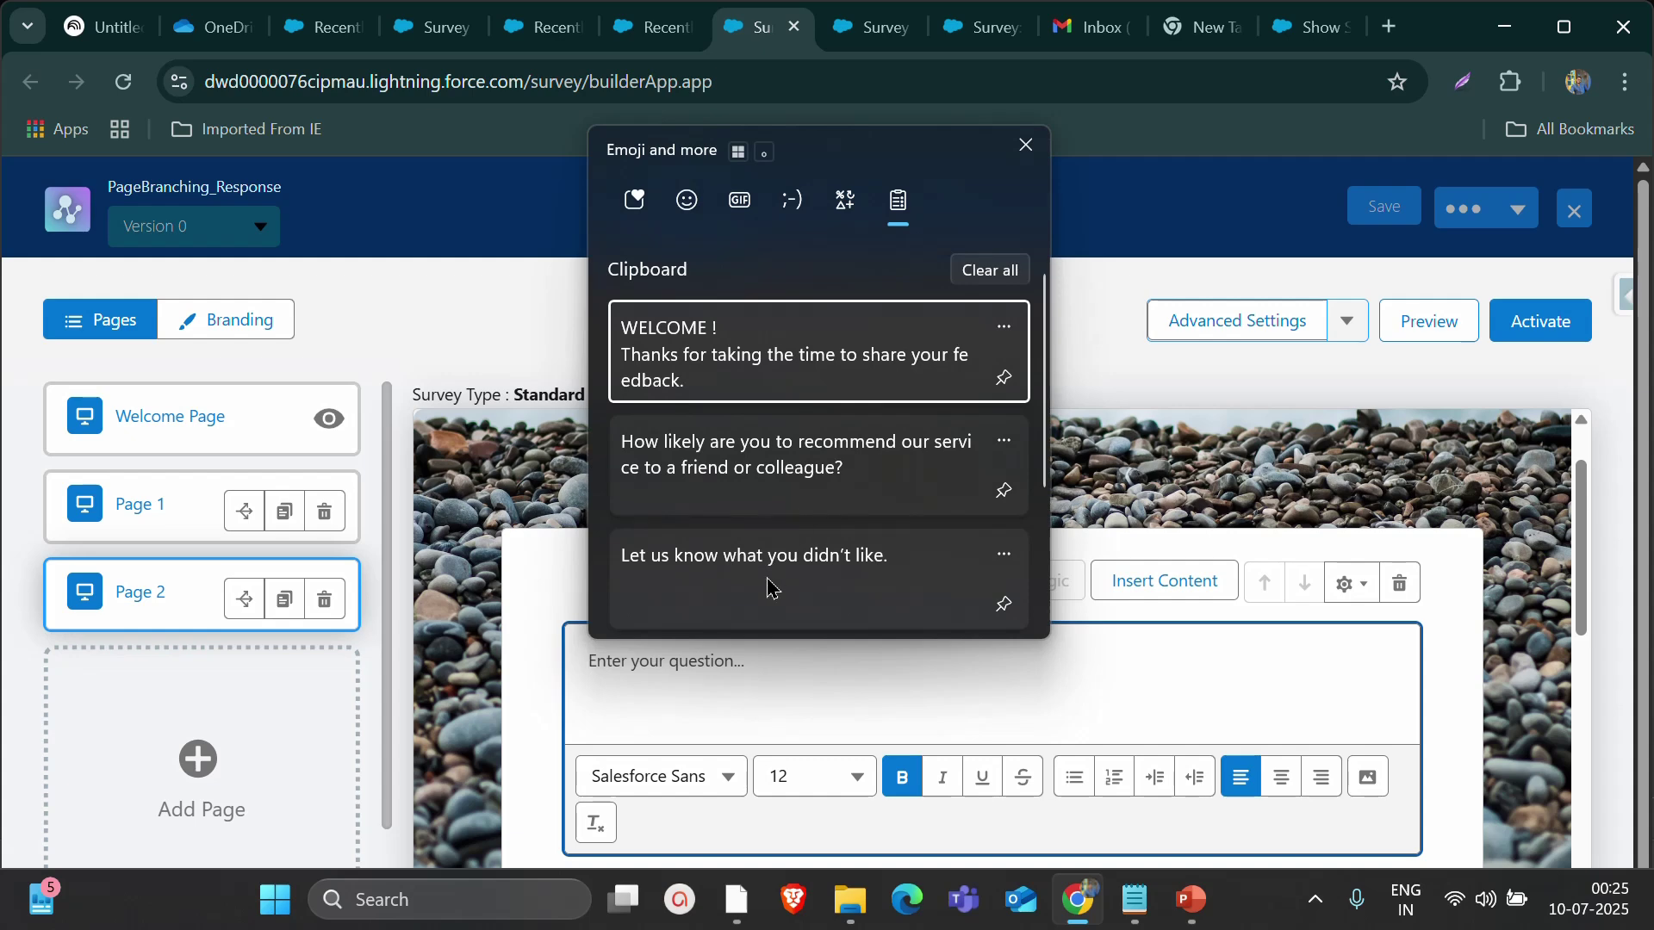
click(769, 585)
triple_click(769, 674)
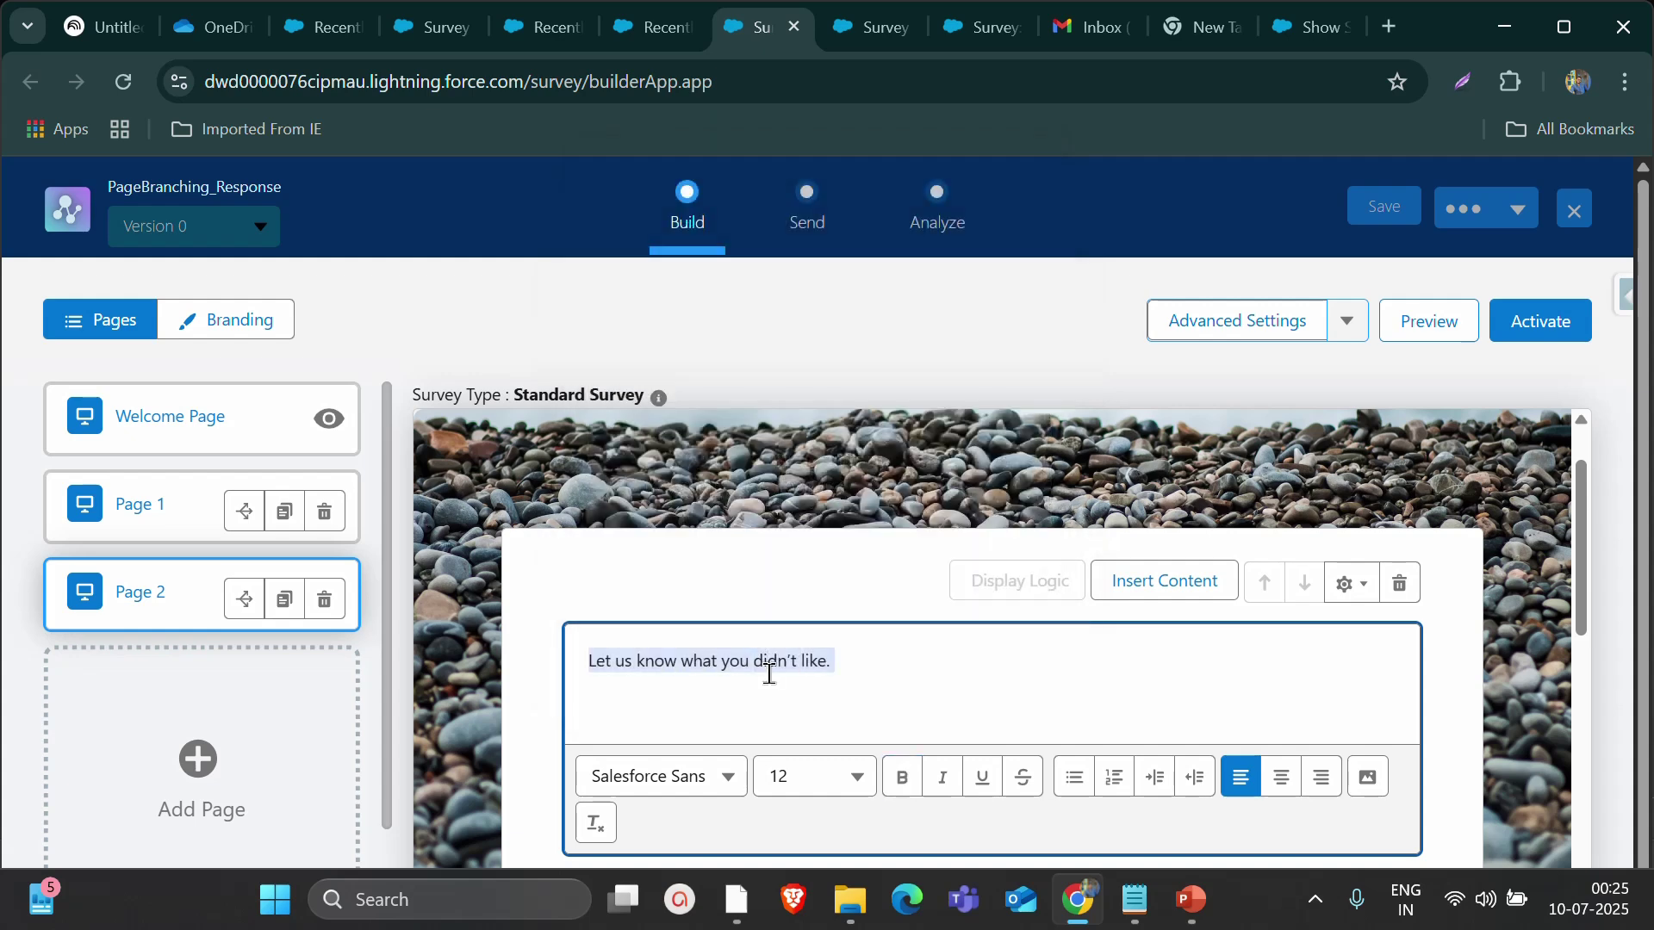
click(902, 777)
click(794, 750)
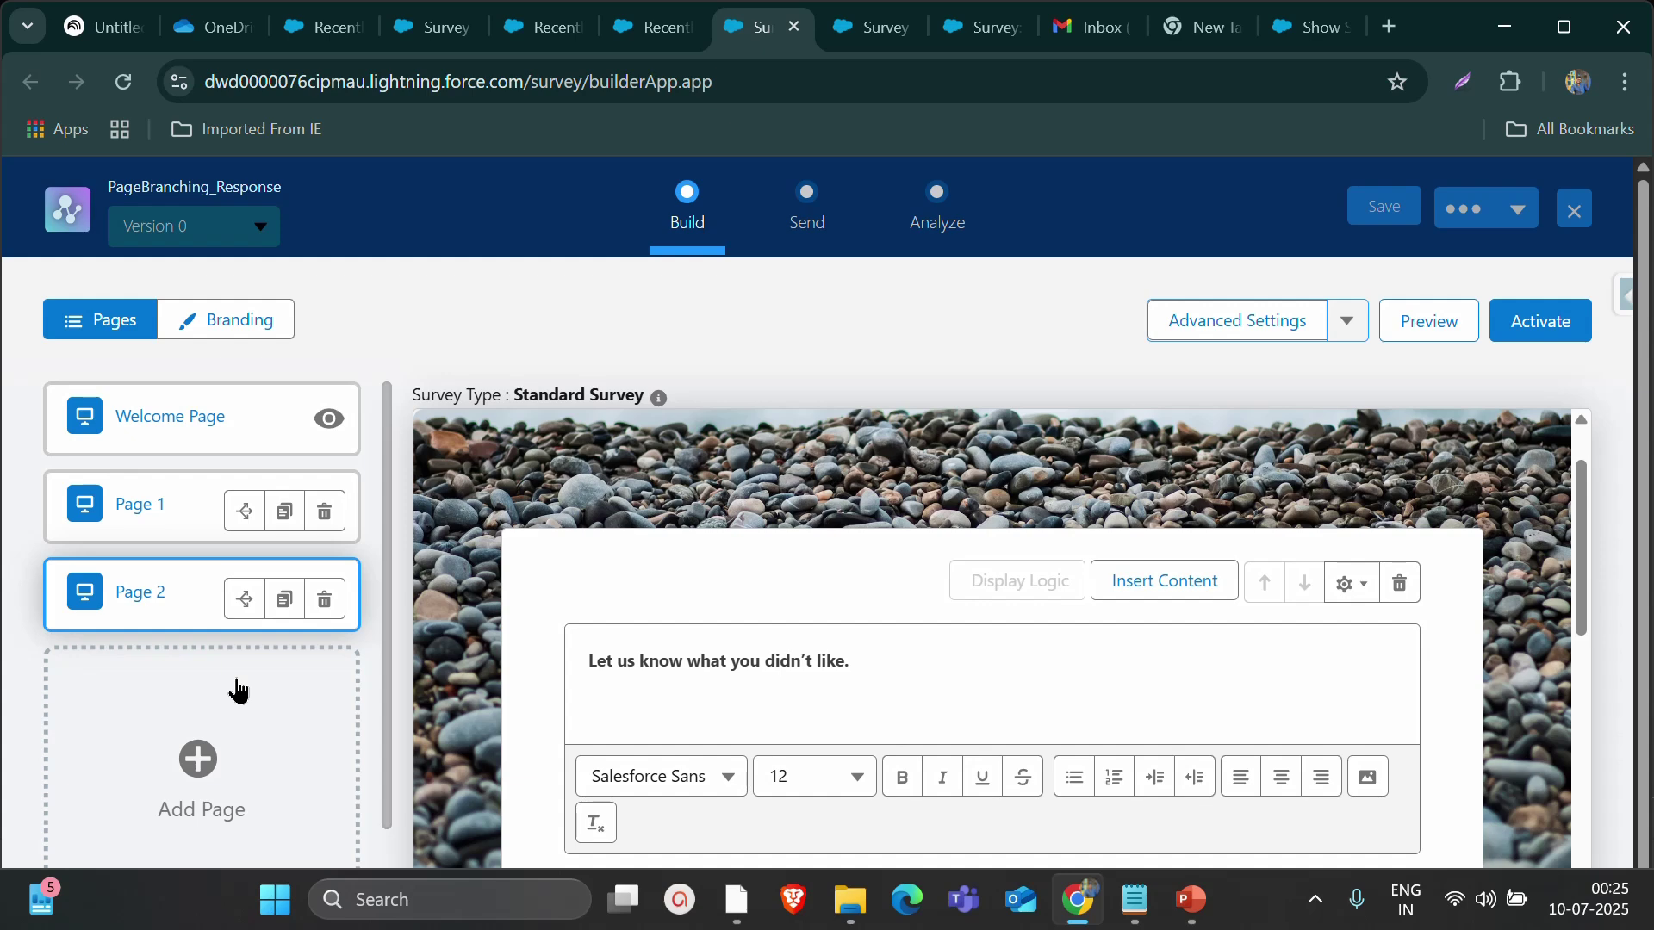
Add a third question page after Page 2 and insert a Short Text question on it
click(234, 722)
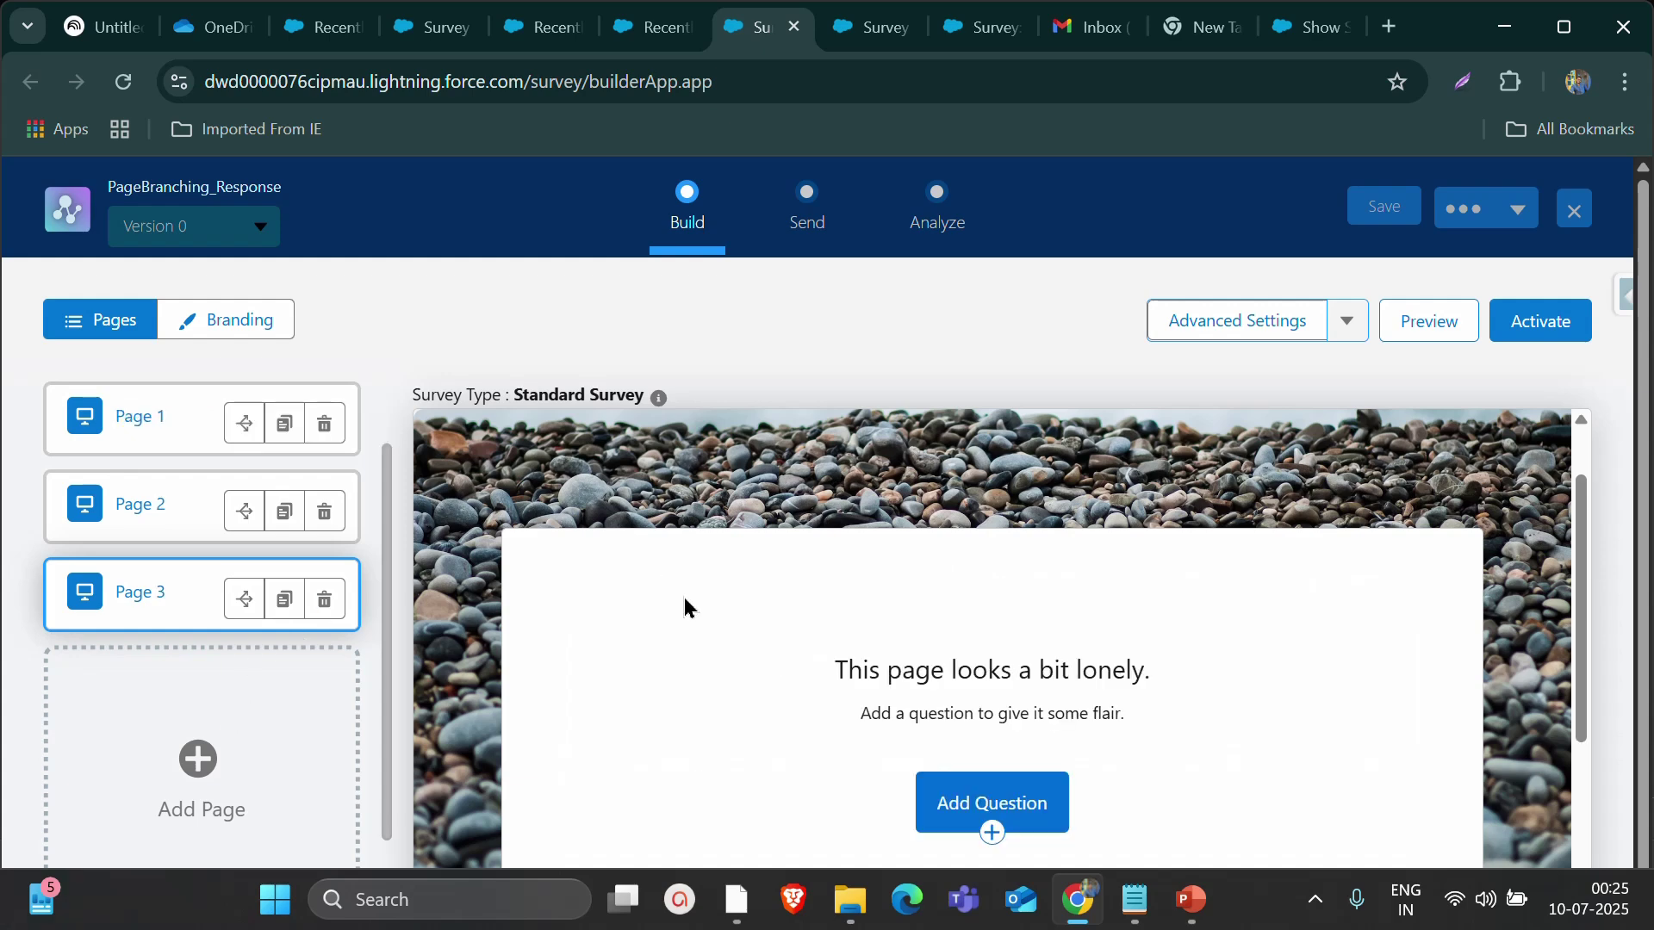
scroll(642, 620, up, 1)
scroll(702, 635, down, 3)
click(939, 622)
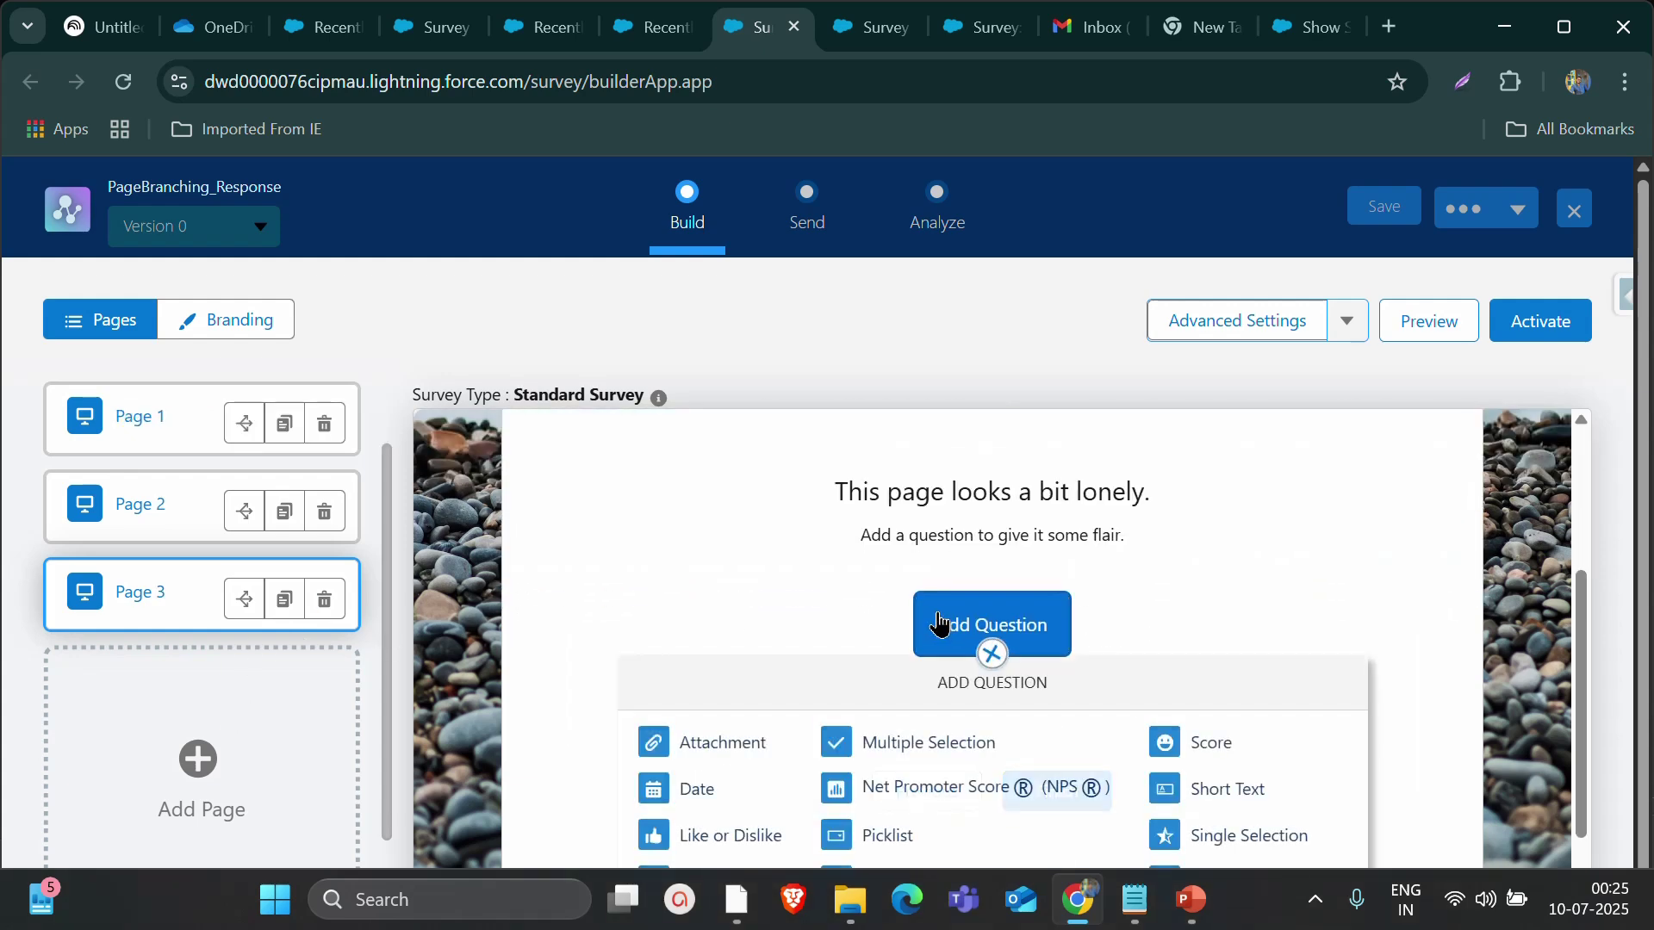
scroll(926, 617, up, 2)
scroll(926, 607, down, 3)
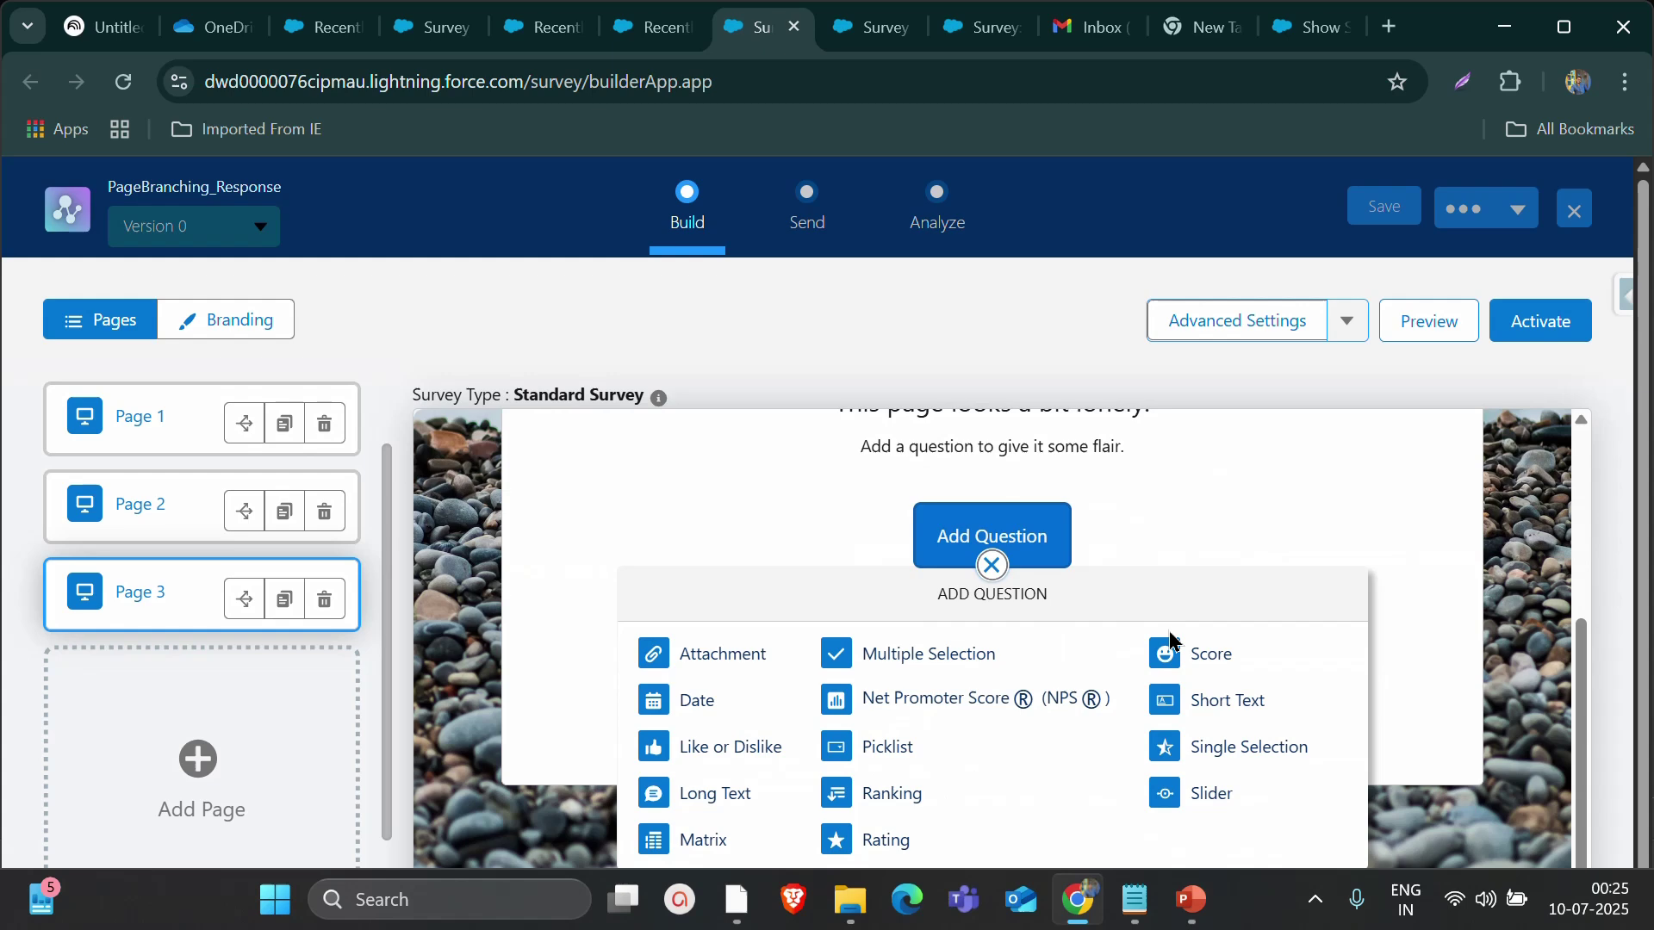
click(1222, 718)
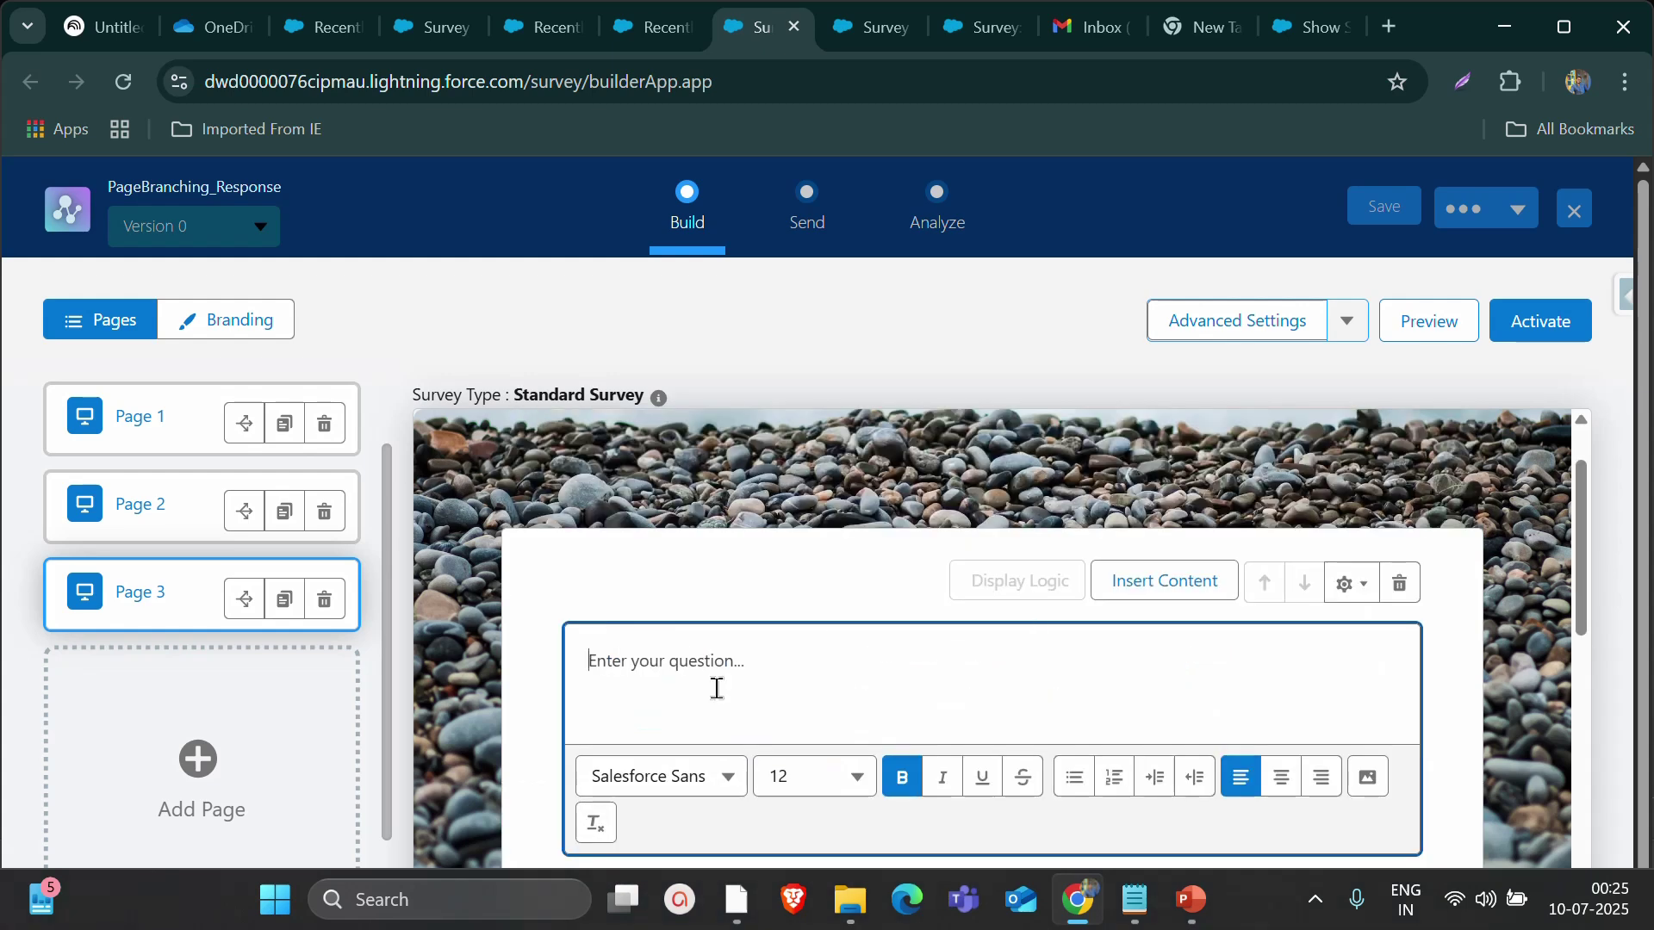
Enter the Page 3 question text "Let us know how we can improve." in bold
key(super+v)
scroll(823, 493, down, 1)
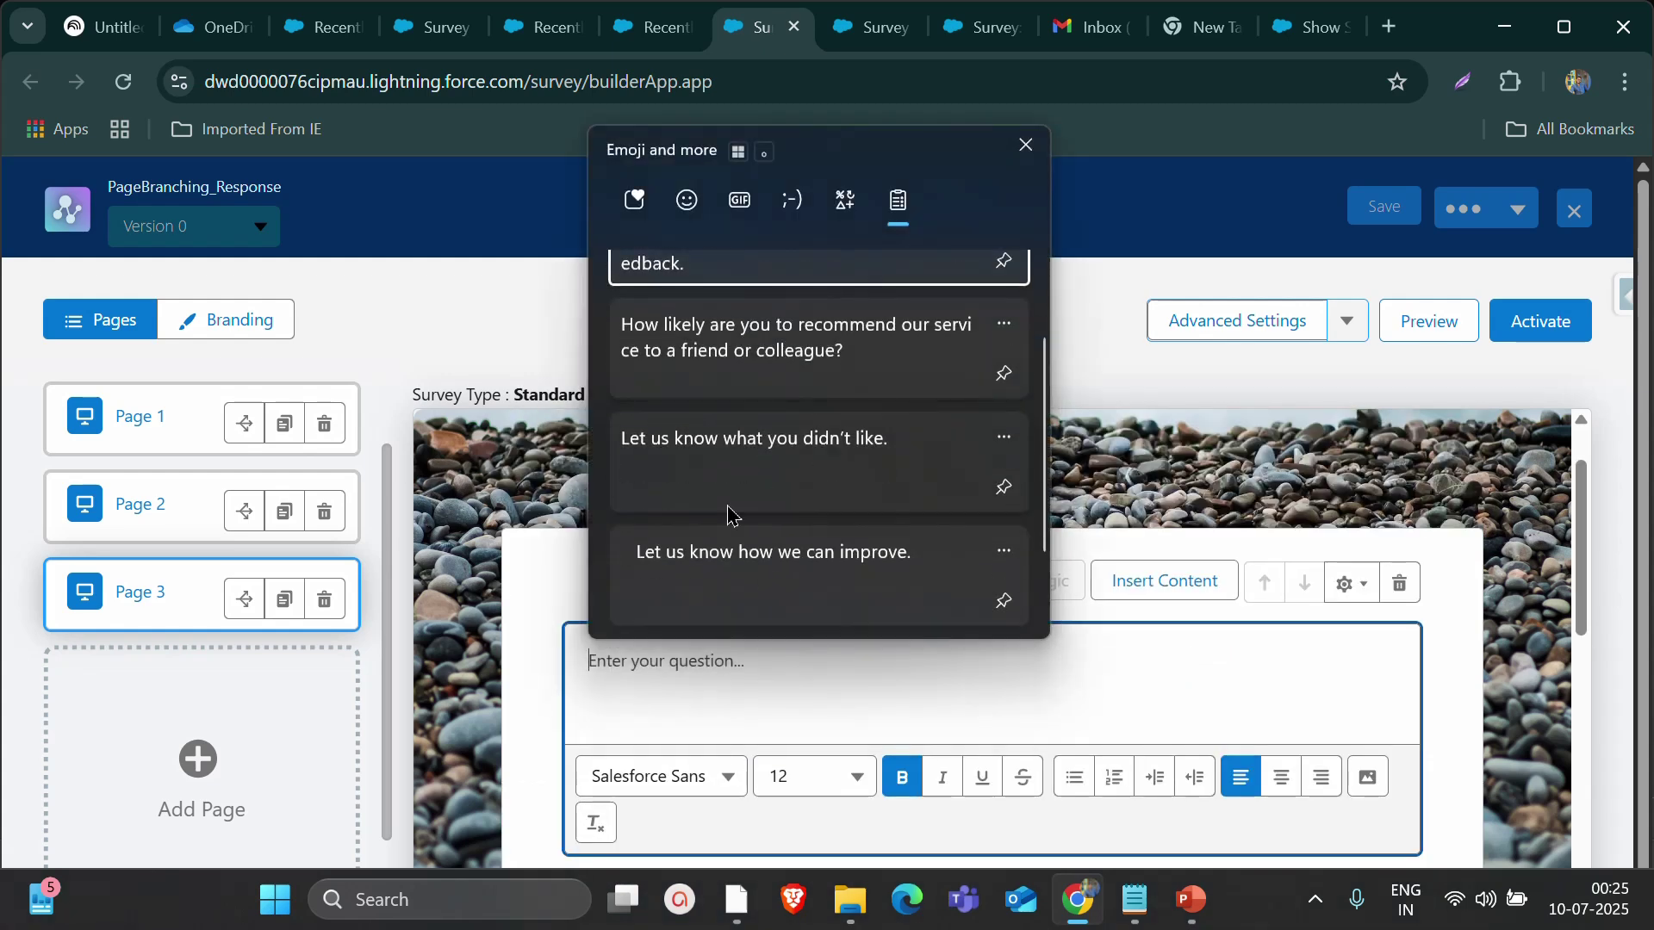
click(758, 574)
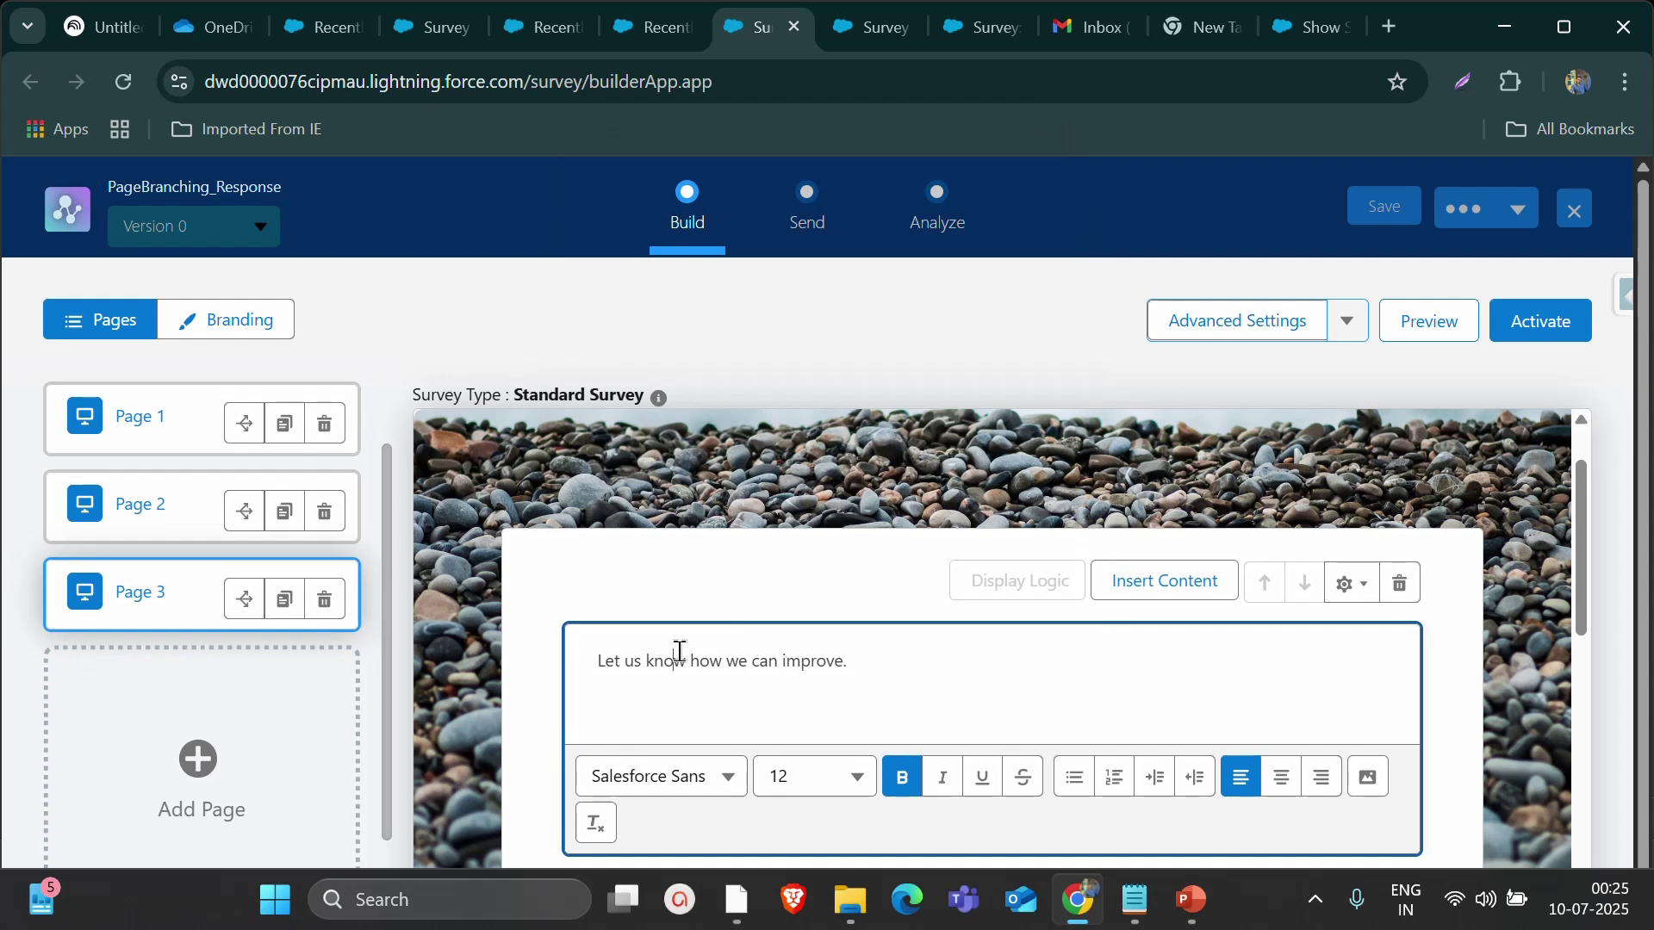
triple_click(680, 651)
scroll(720, 646, down, 3)
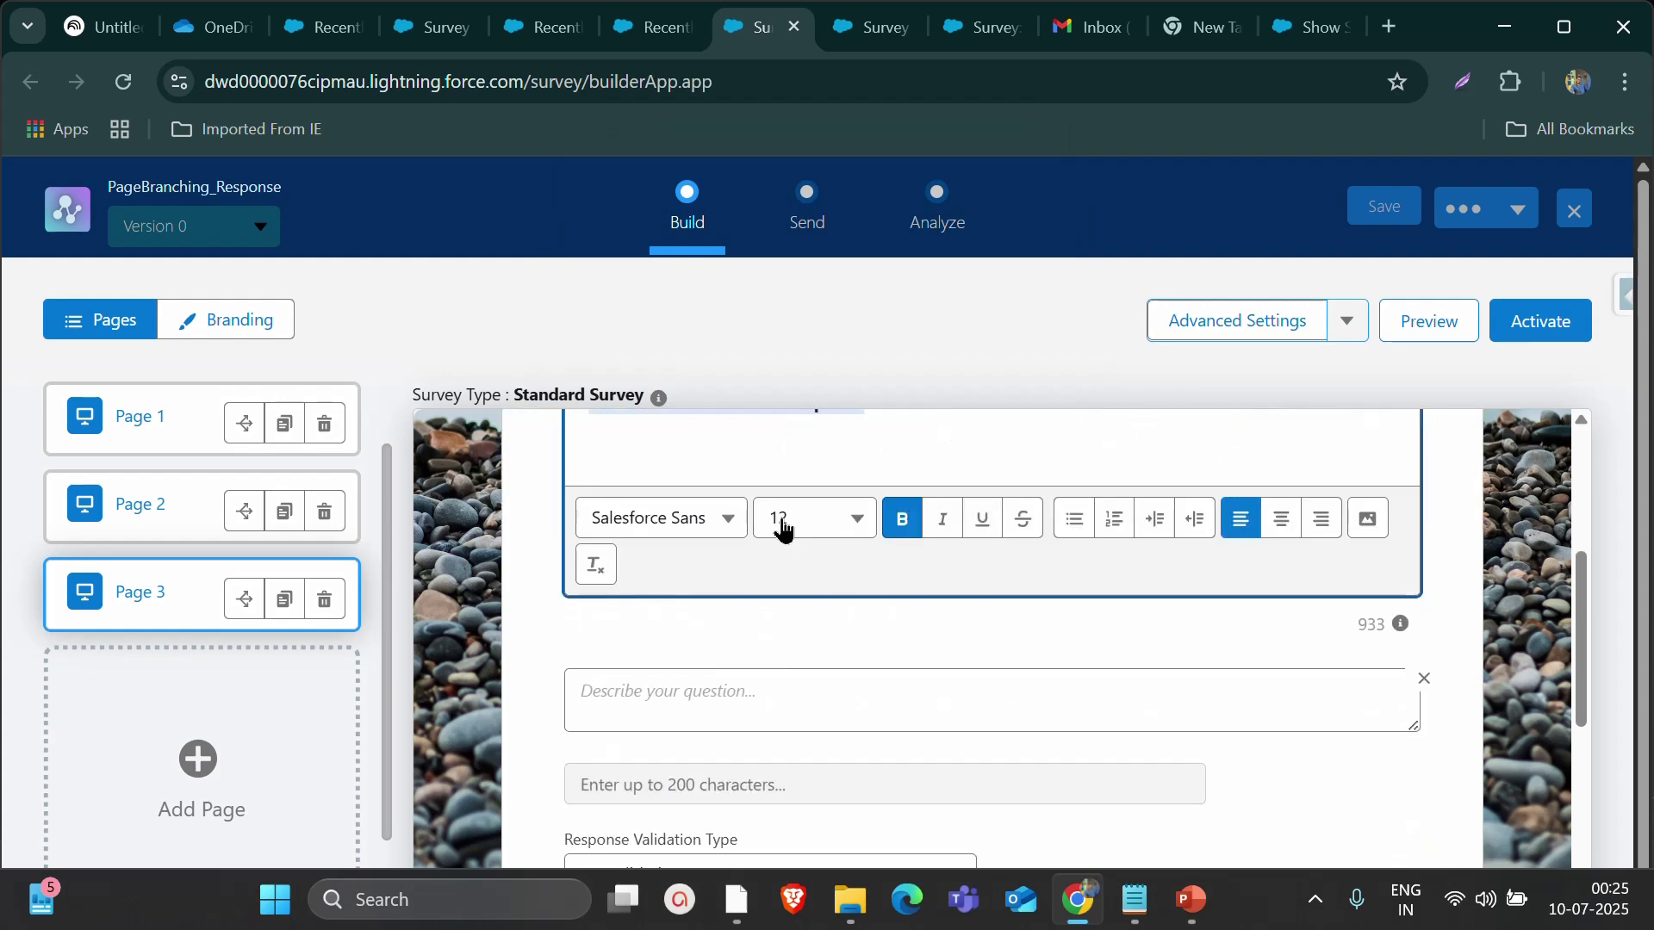
Open the Thank You Page and enter "Thank You" as its default message
scroll(325, 620, down, 2)
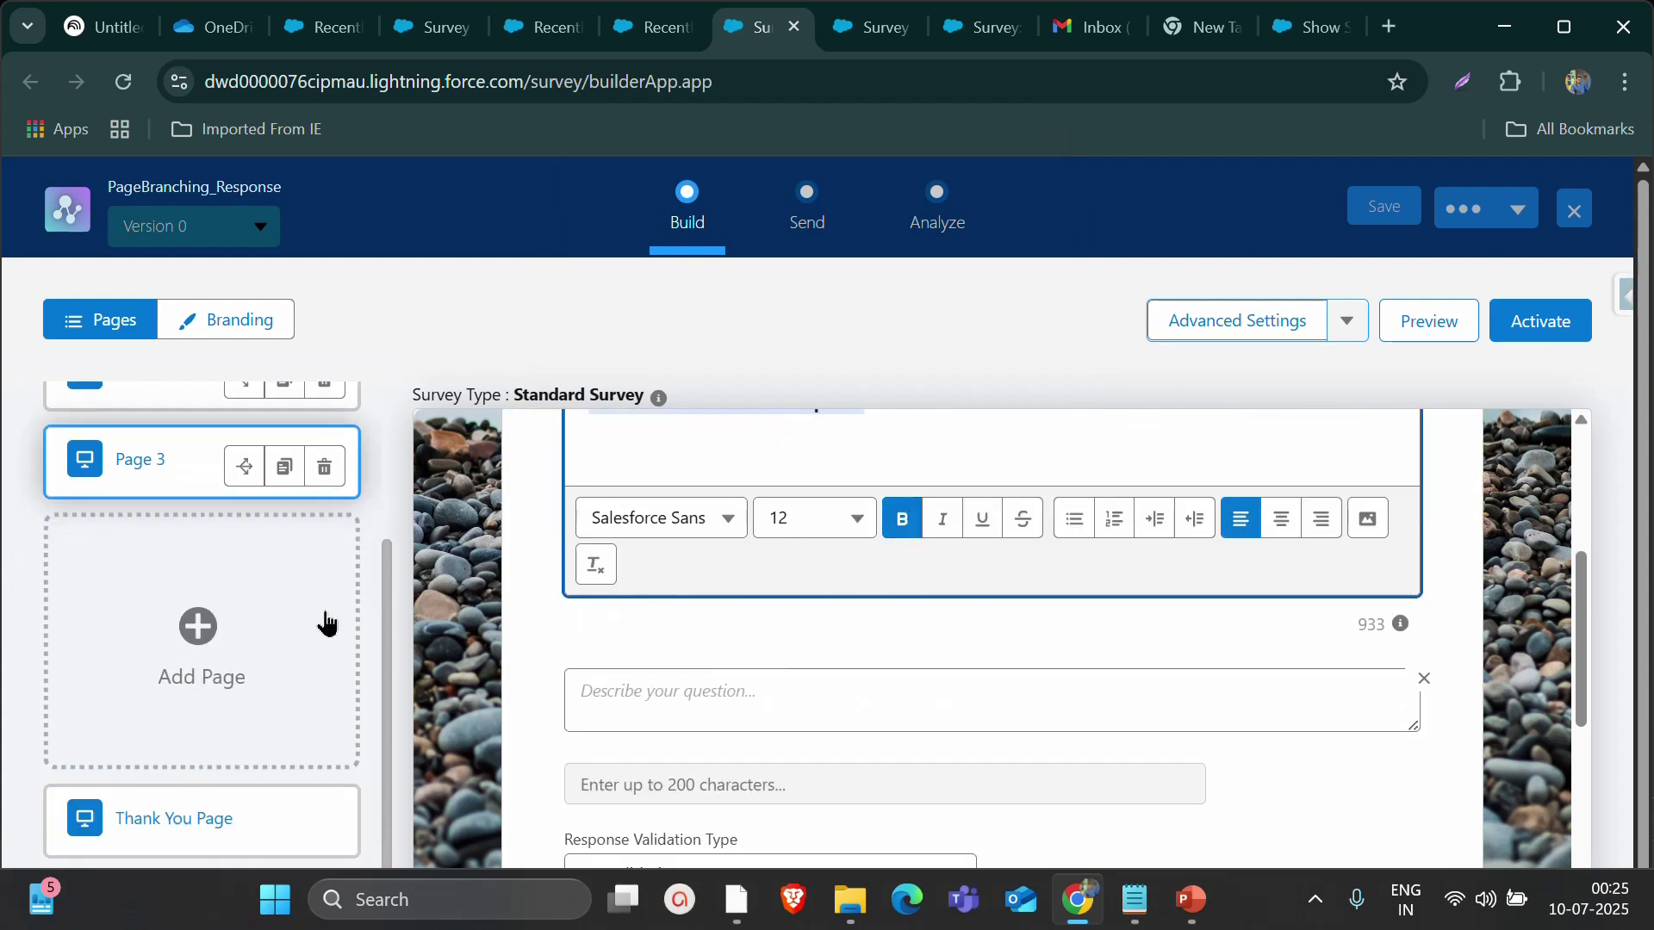
click(253, 810)
scroll(603, 671, up, 3)
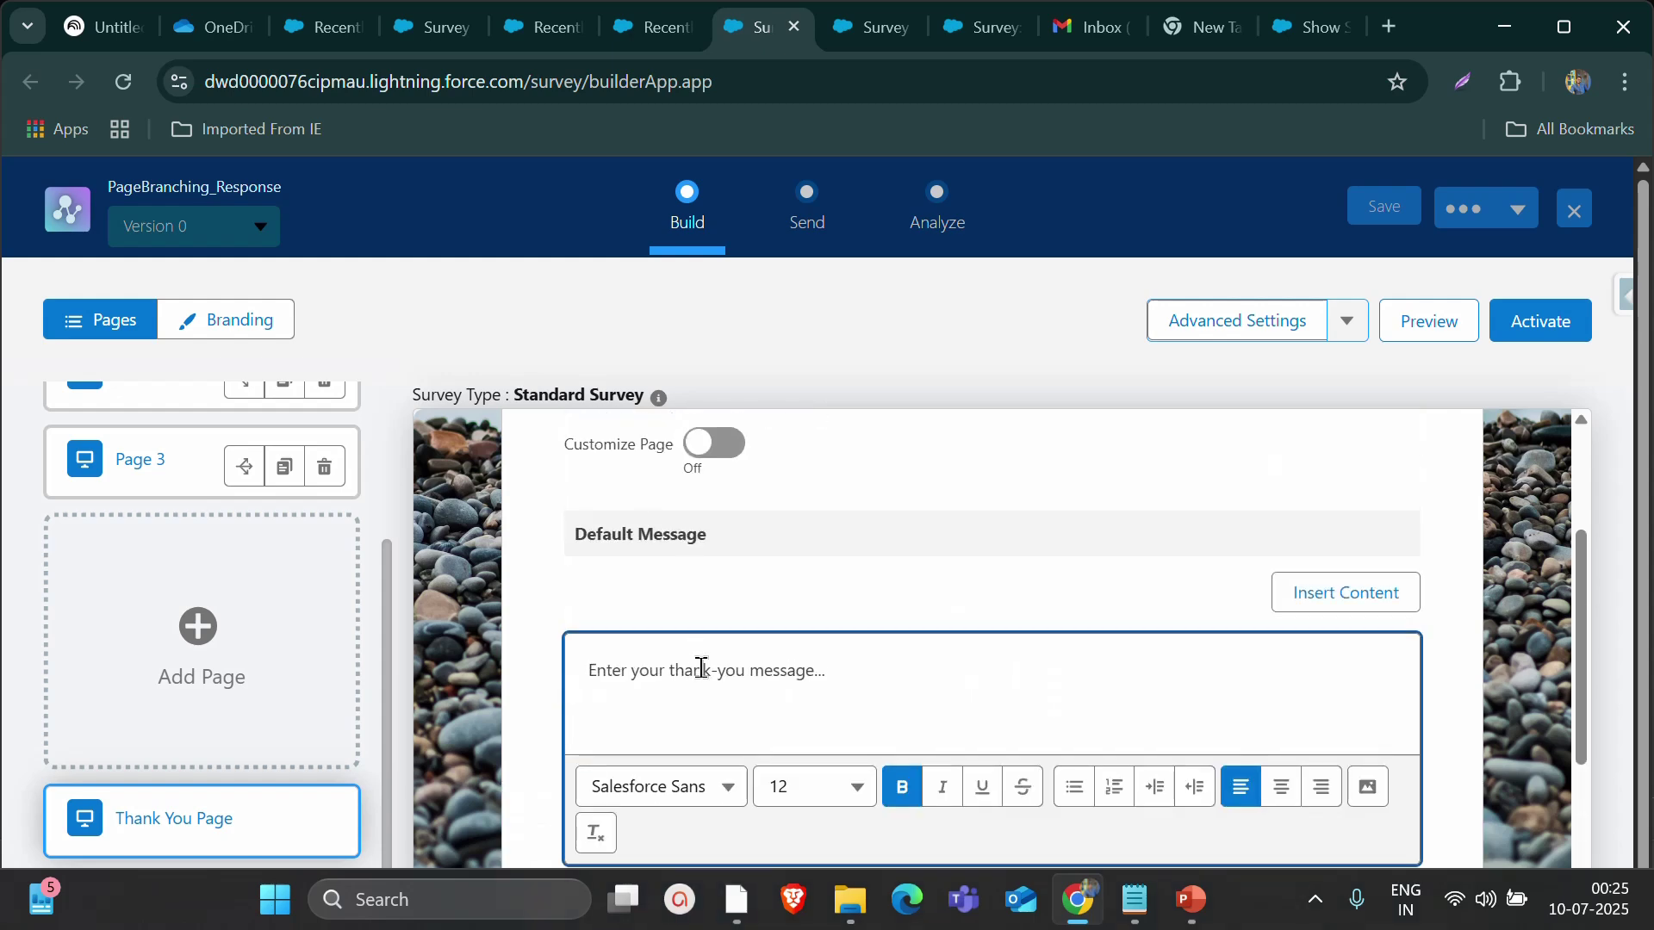
text(Thank You)
Review the Welcome Page, the recommendation question and rating scale on Page 1, and the rest of the page list
scroll(296, 675, up, 3)
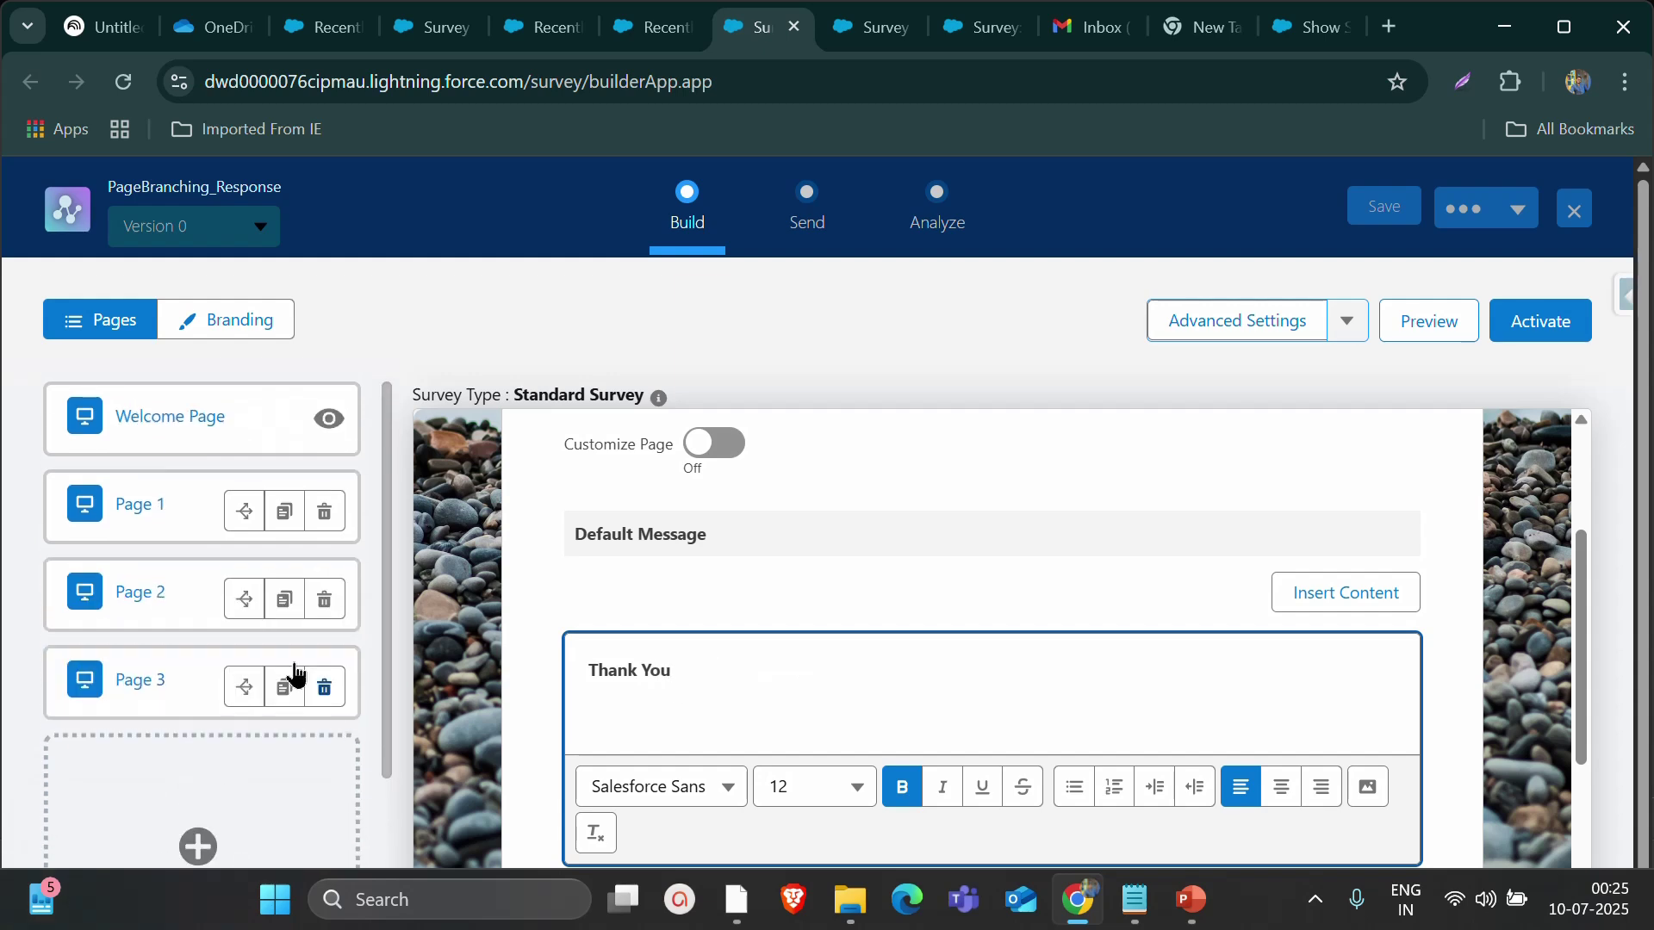
click(229, 422)
click(150, 530)
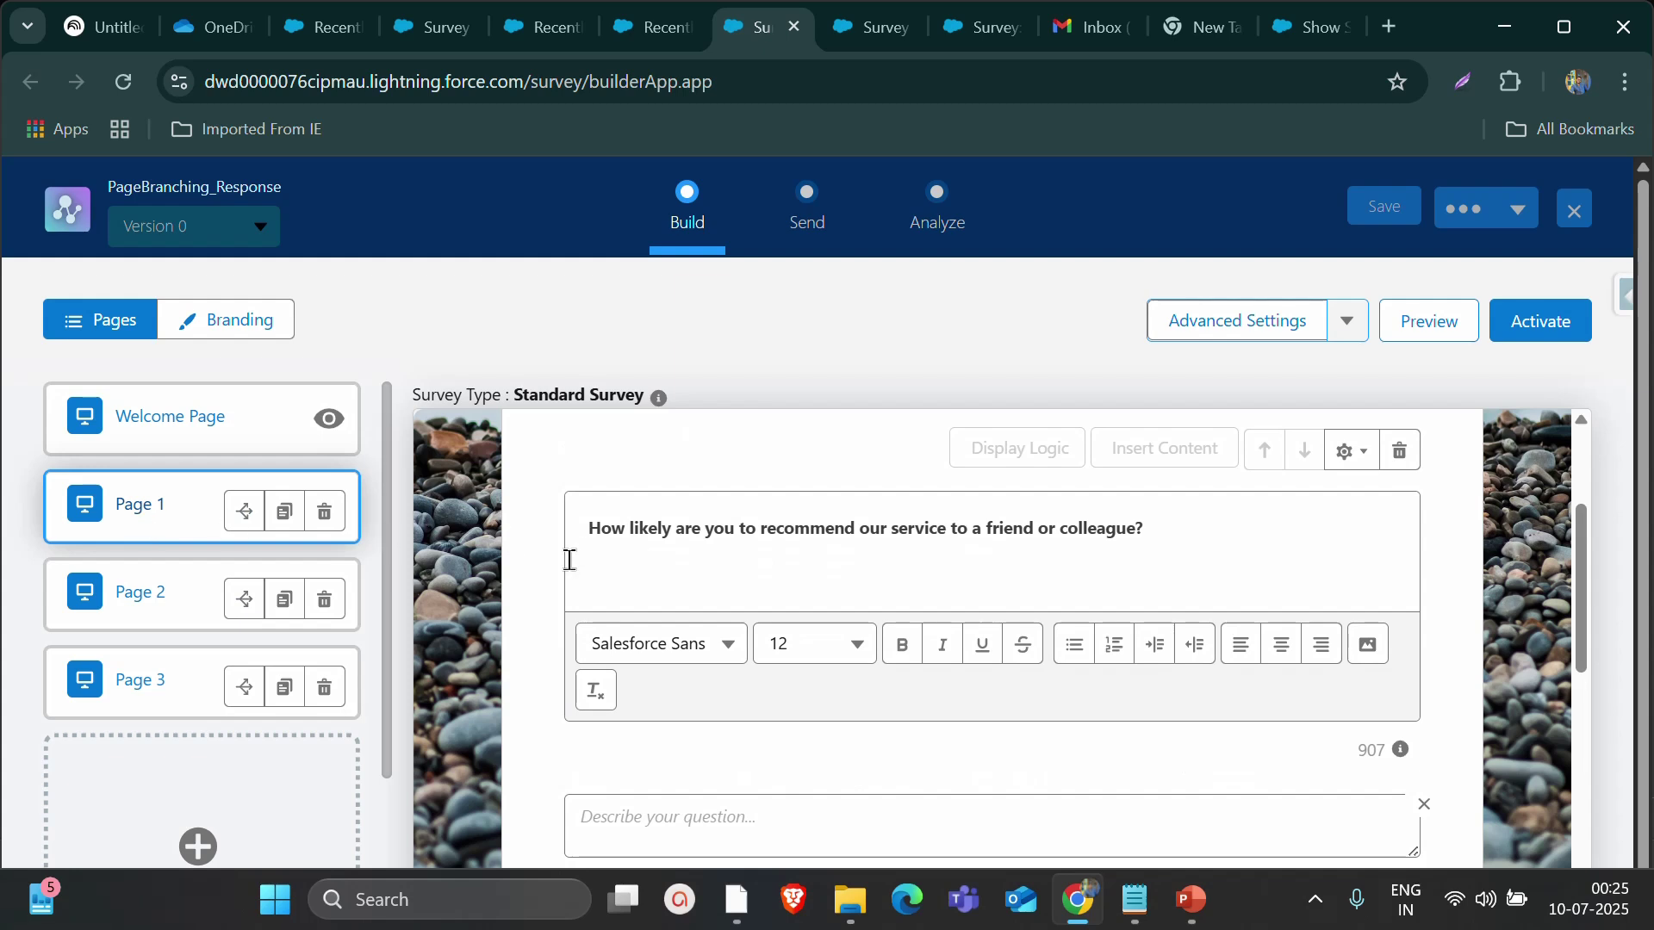
scroll(1019, 632, down, 4)
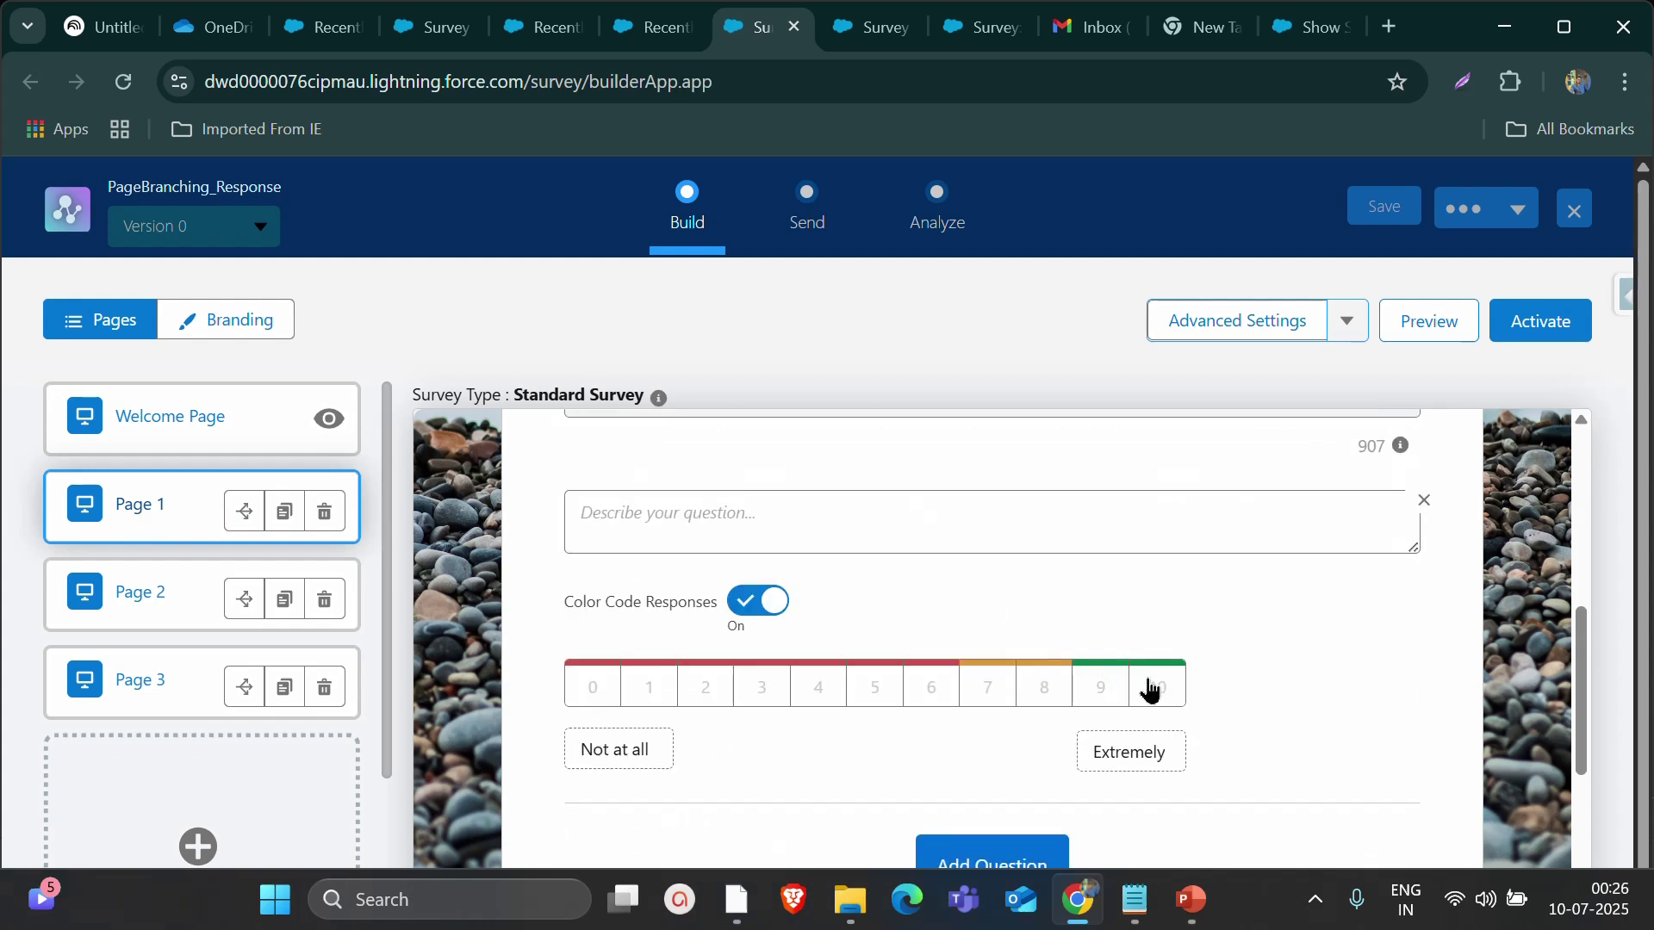
scroll(229, 610, down, 2)
scroll(190, 608, up, 2)
scroll(168, 730, down, 4)
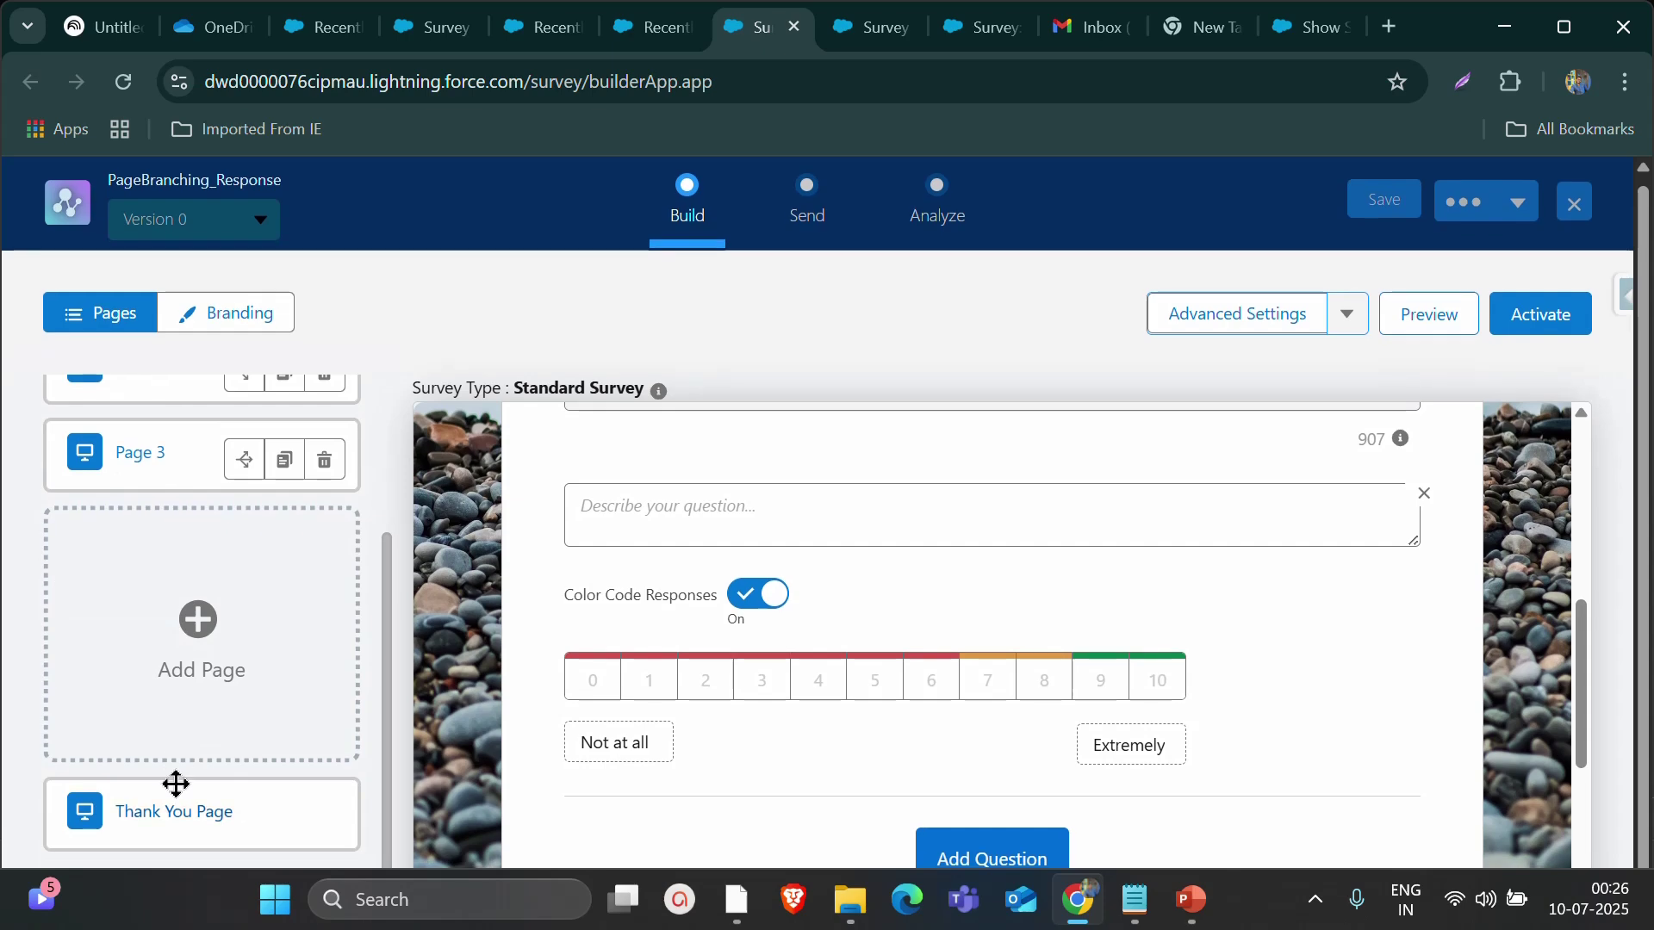
Review the page names and the feedback questions on Page 2 and Page 3
scroll(173, 782, up, 3)
click(144, 606)
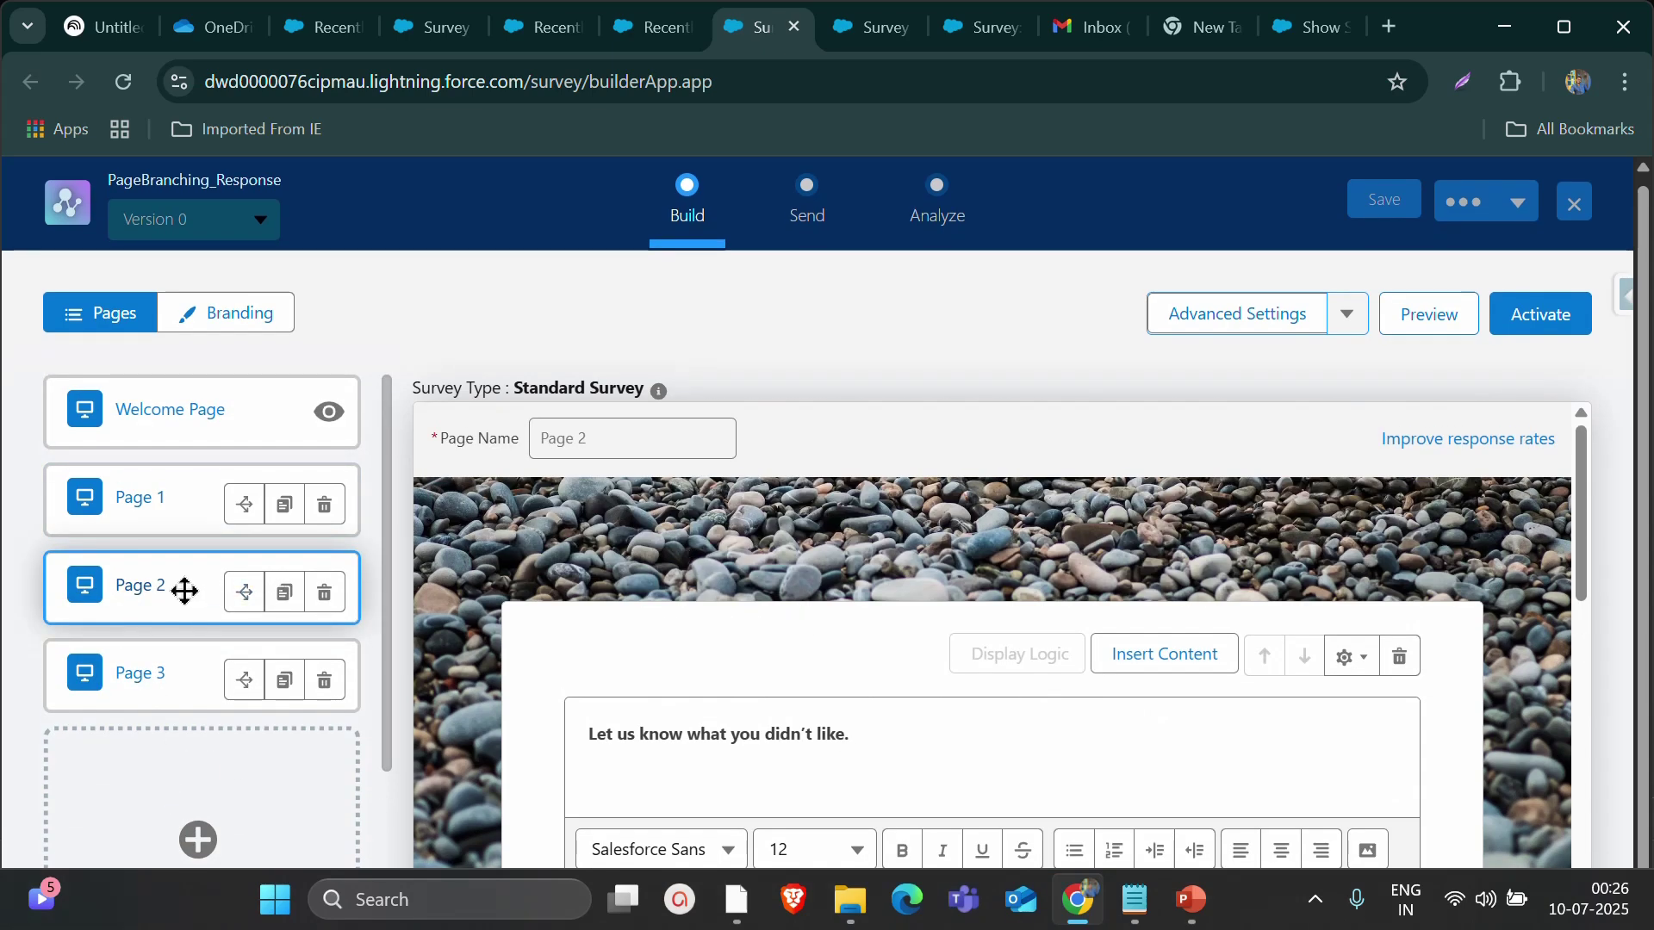
click(530, 446)
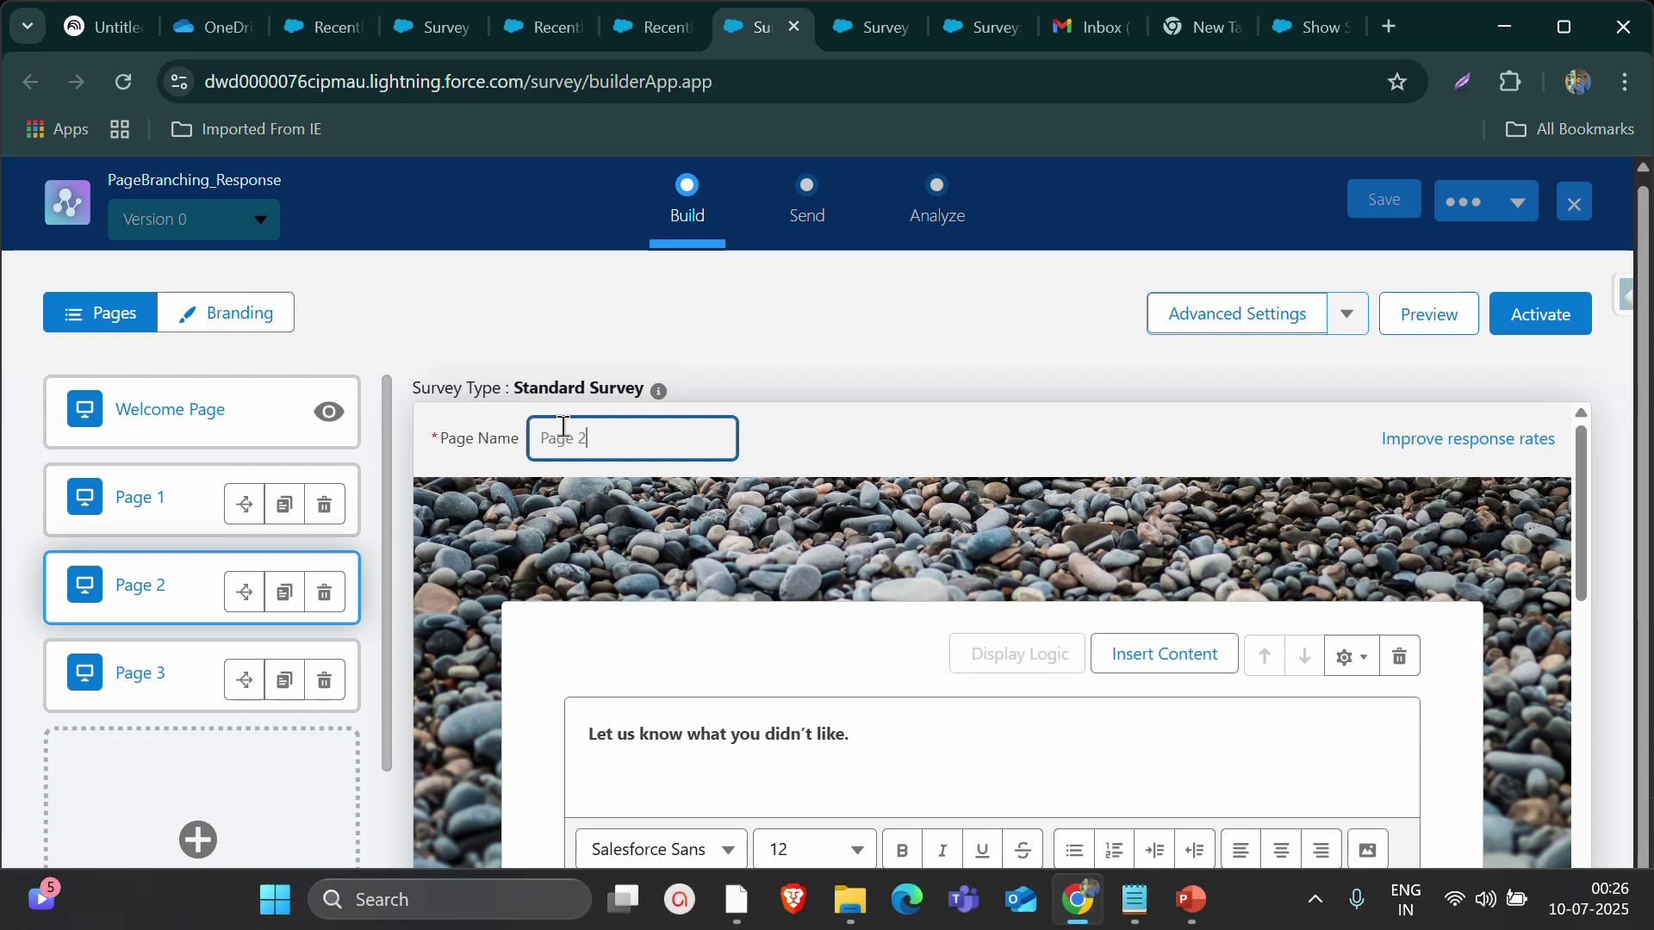
triple_click(564, 427)
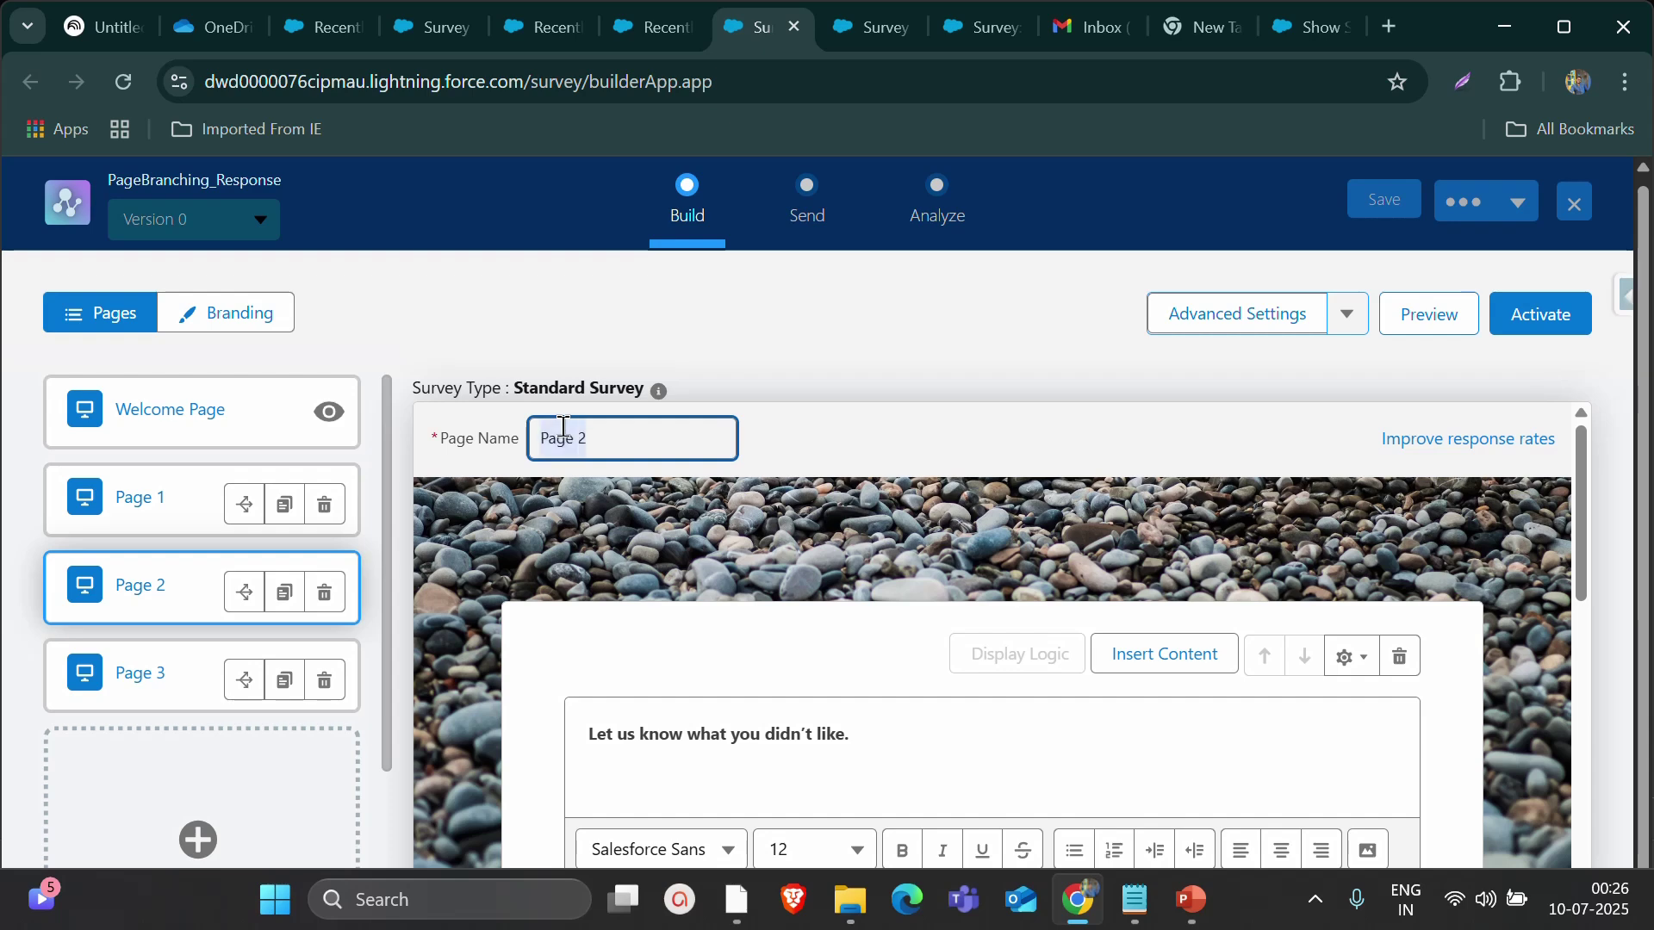
click(127, 705)
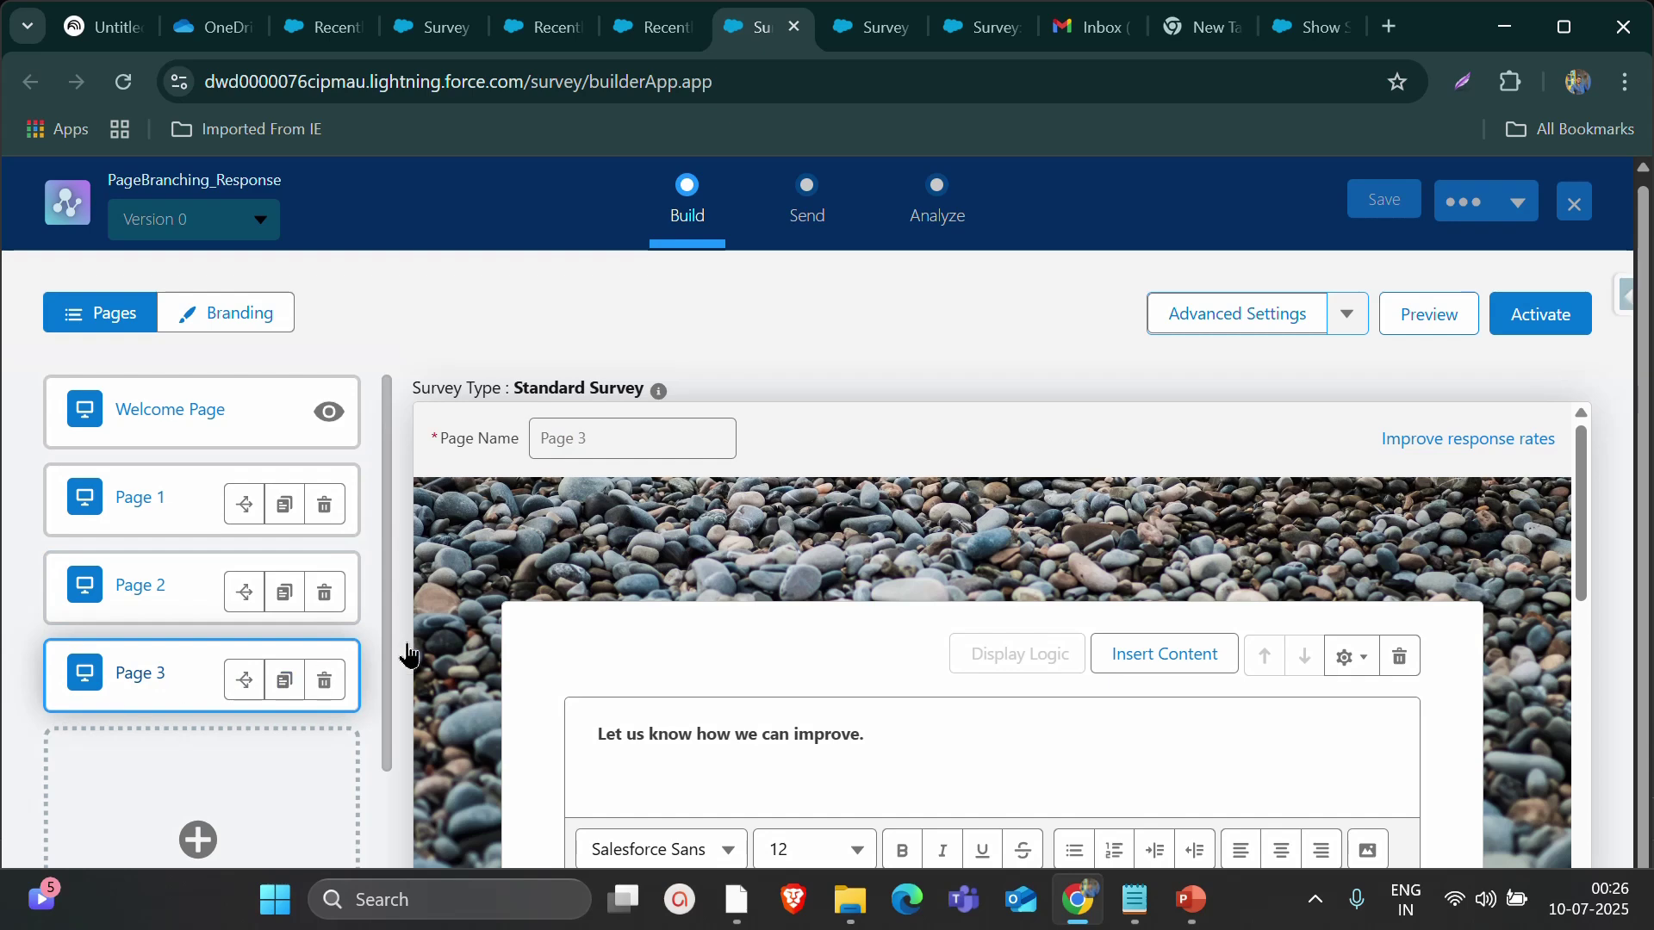
scroll(633, 647, down, 3)
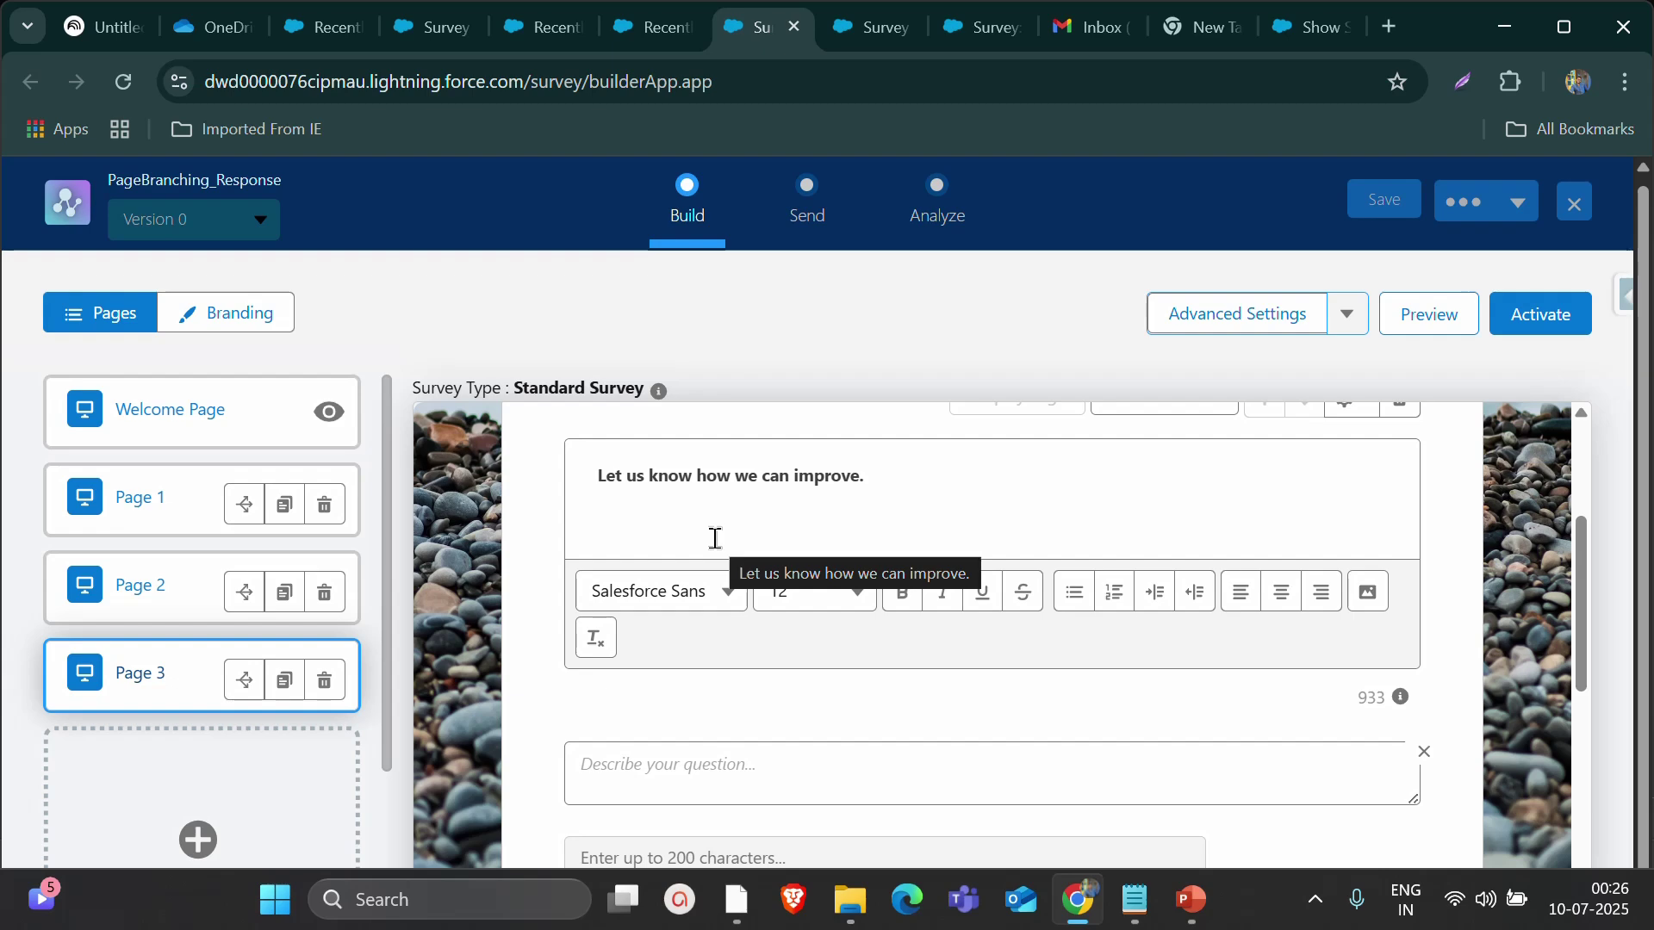
scroll(584, 543, up, 3)
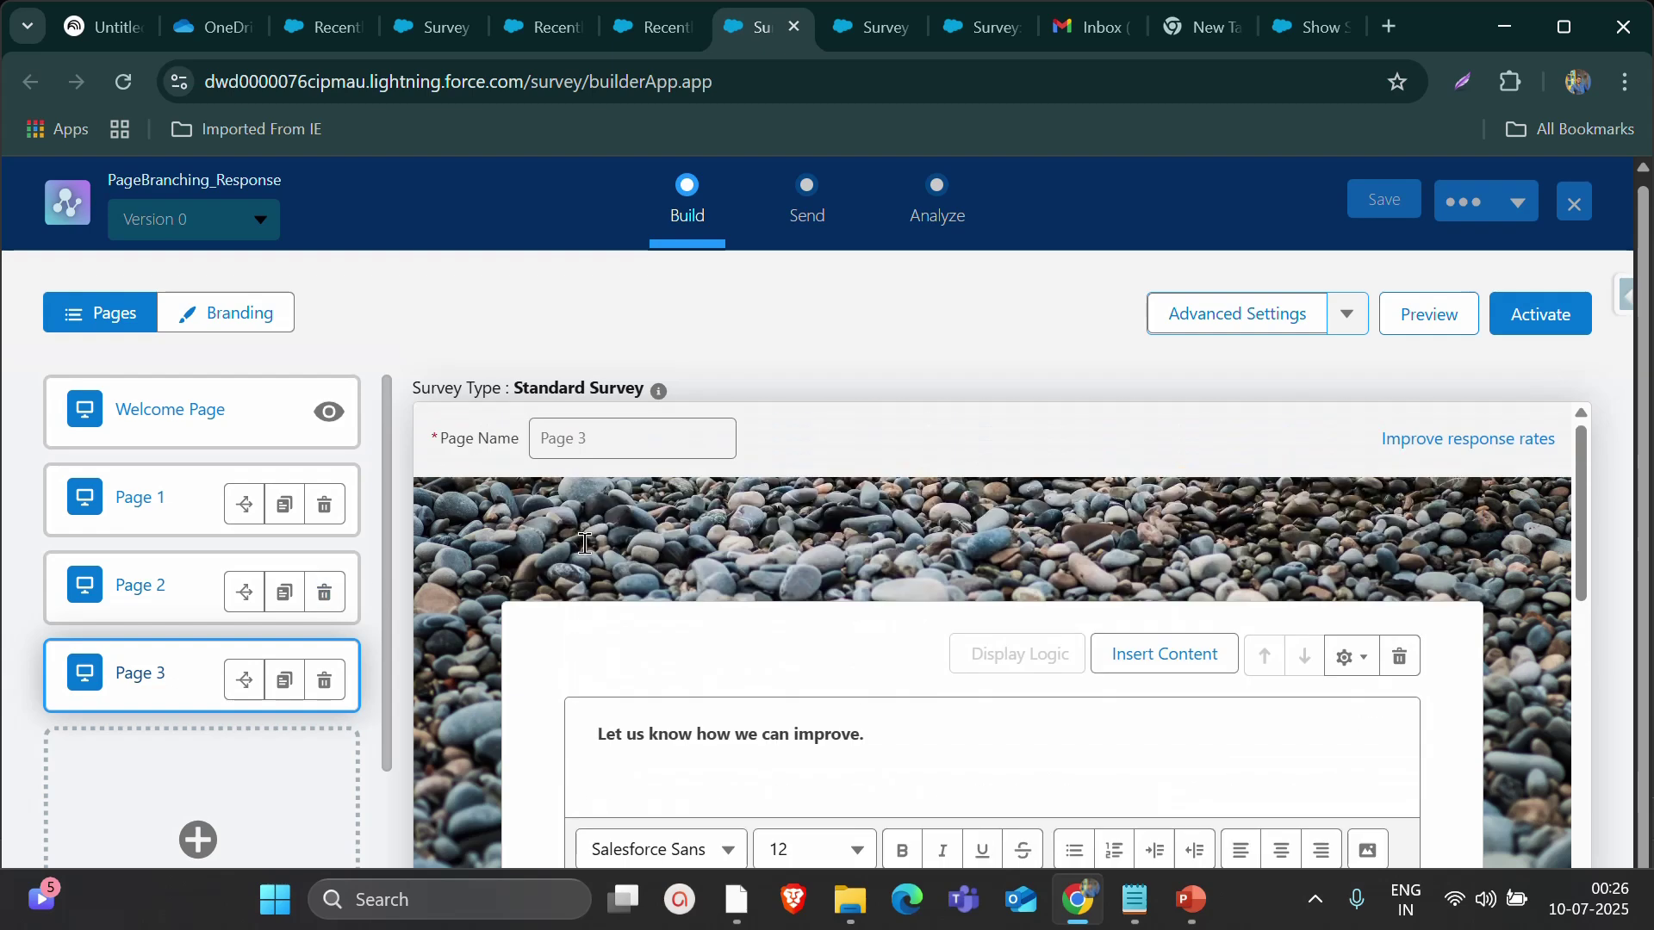
Open the page branching logic for Page 1 and target the Thank You Page based on conditions, with all conditions met
click(234, 519)
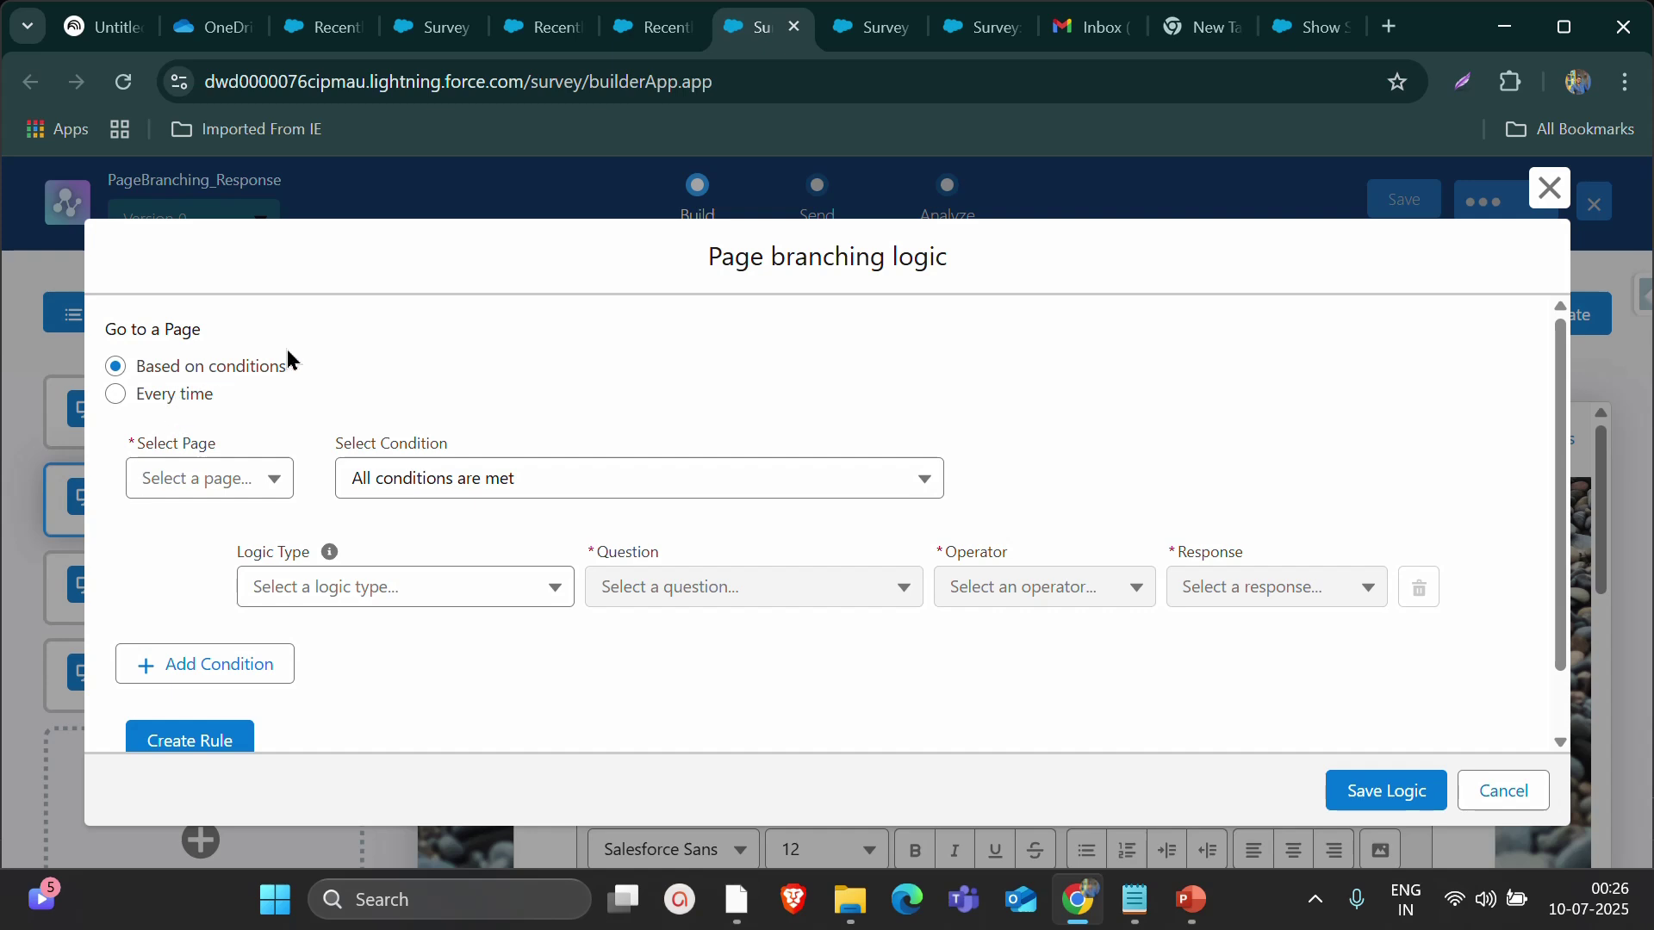
click(249, 379)
scroll(310, 590, down, 1)
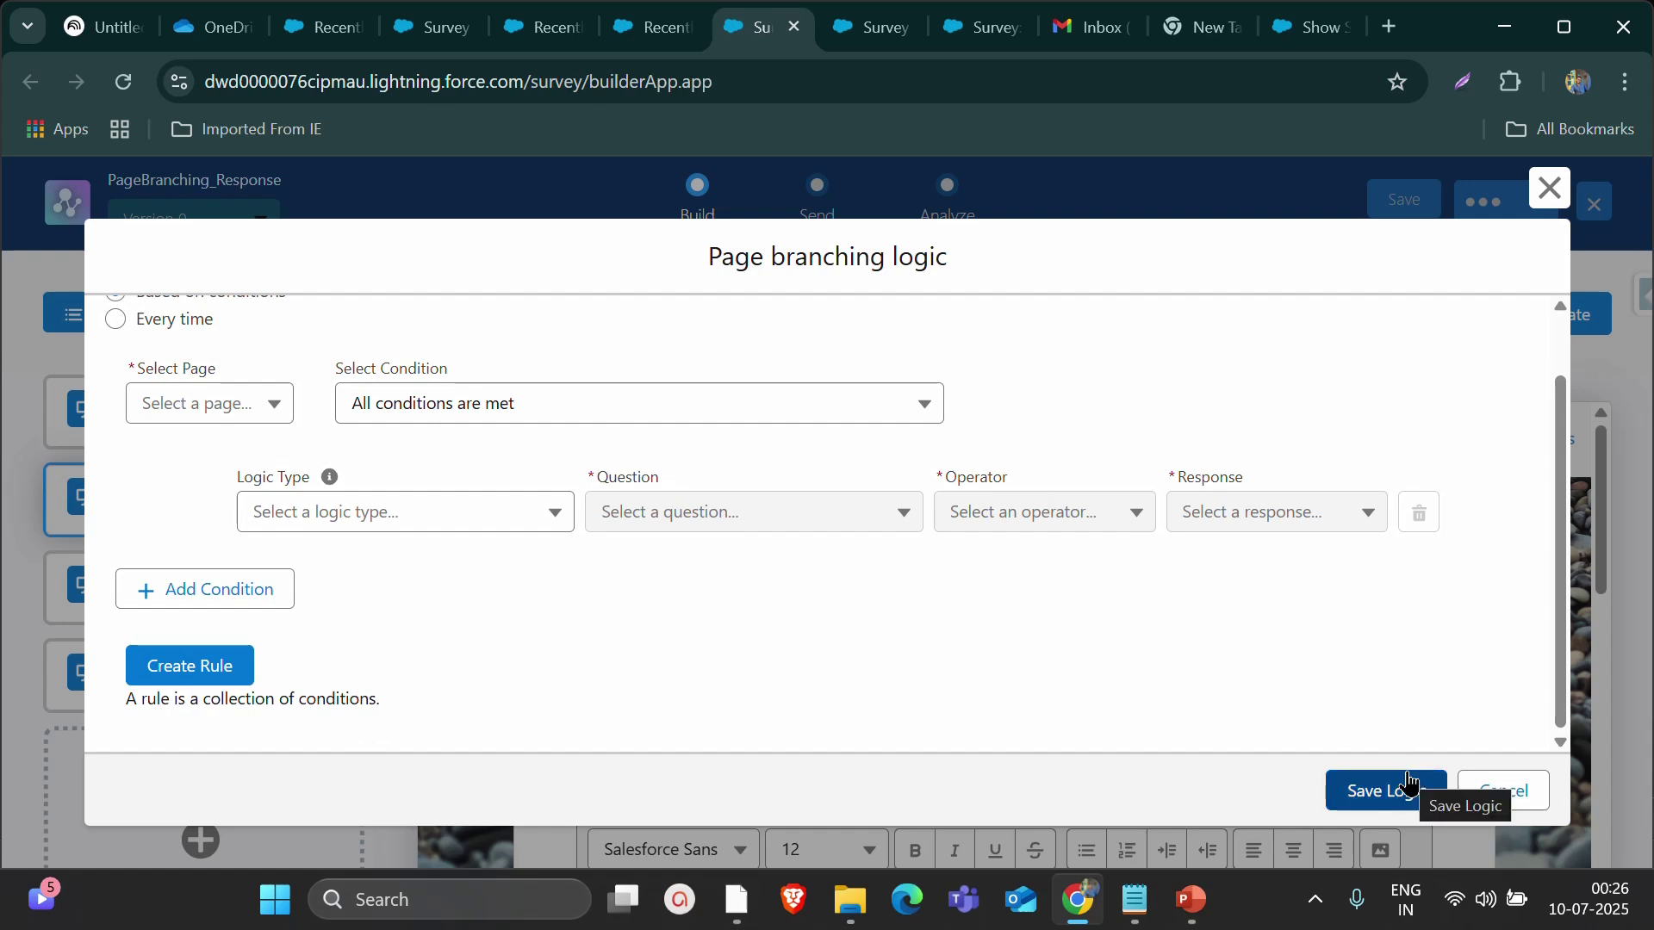
click(201, 420)
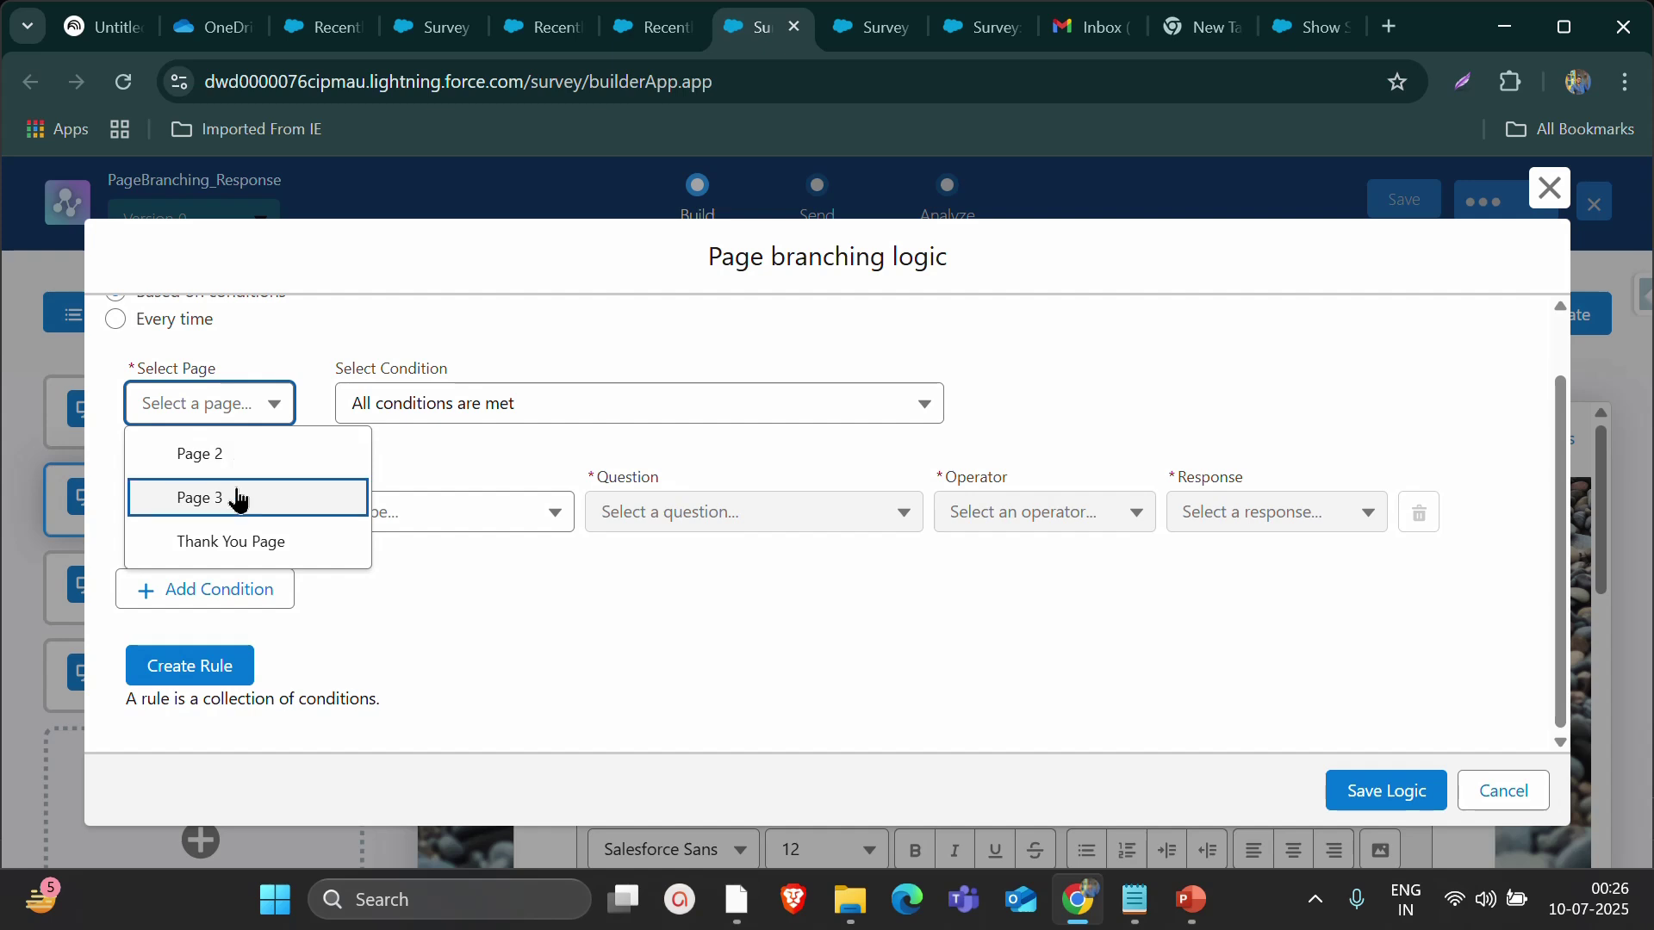
click(239, 549)
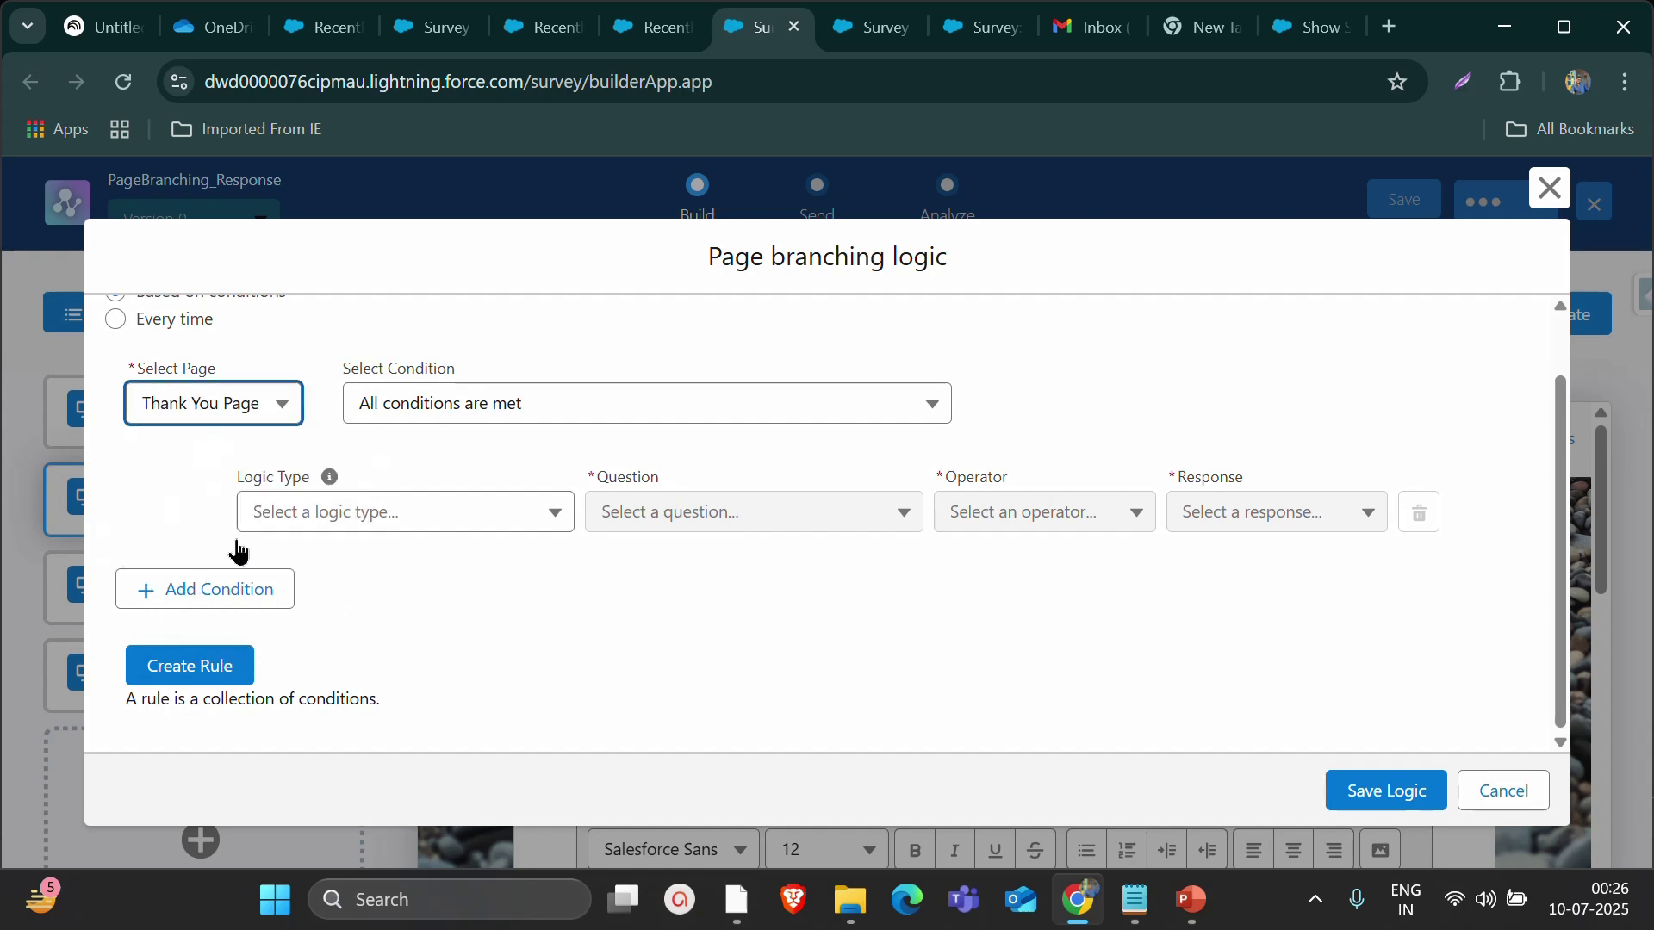
click(417, 412)
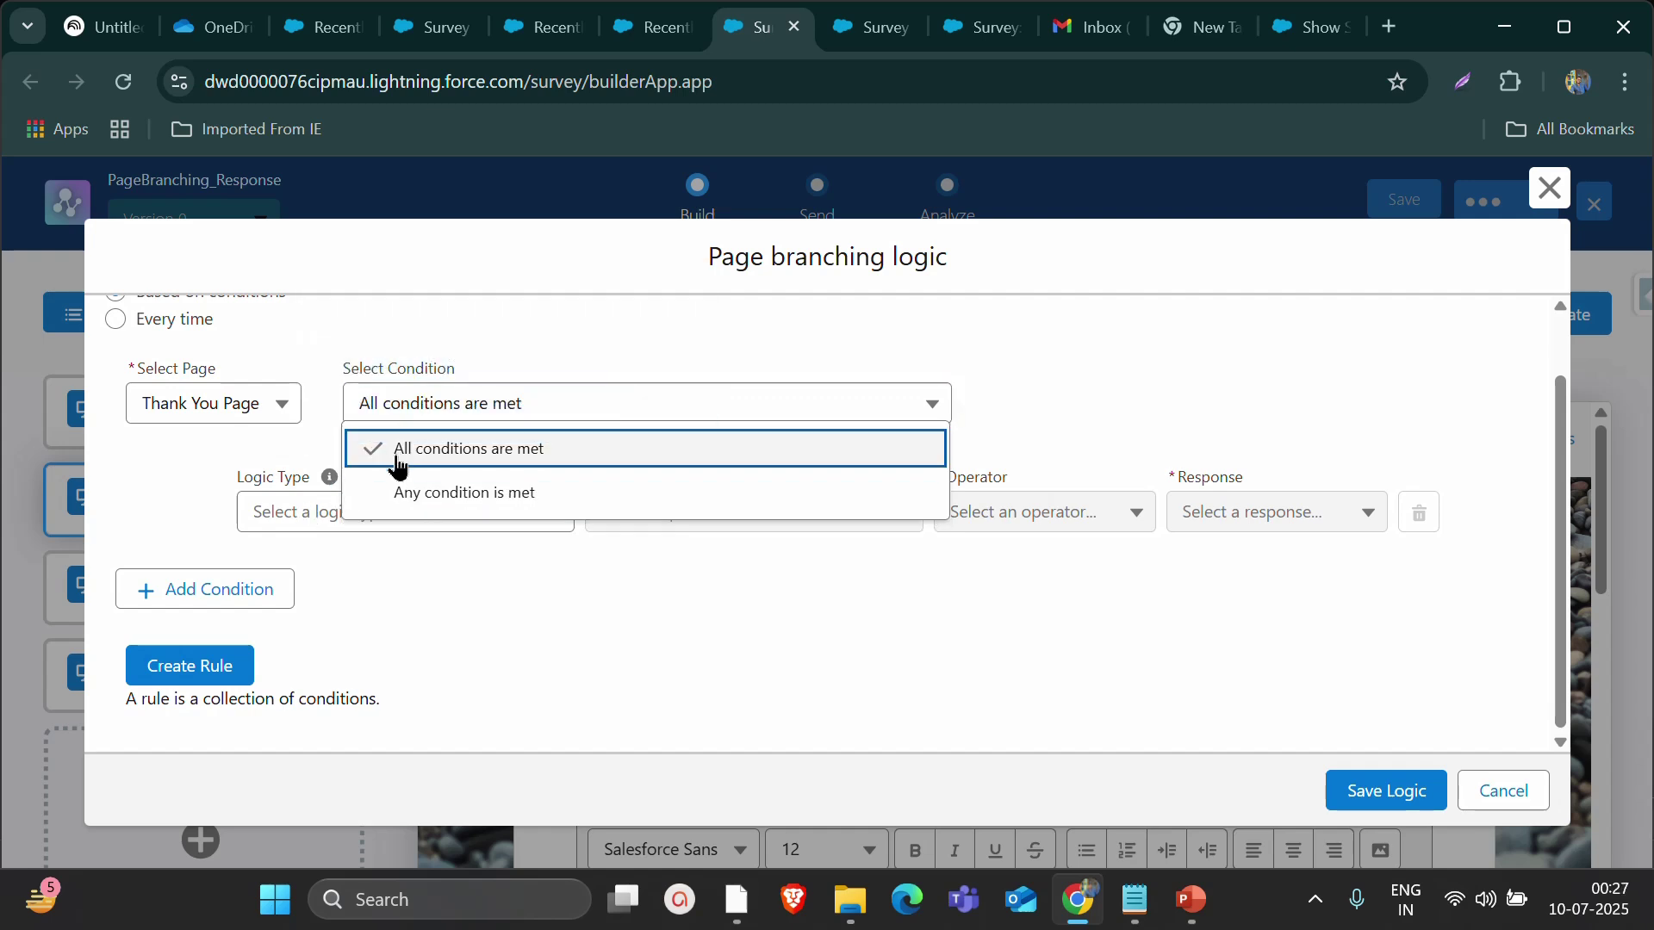
click(397, 456)
Define a Response to Question condition on the recommendation question with the operator "is greater than or equal to" and response 9
click(358, 516)
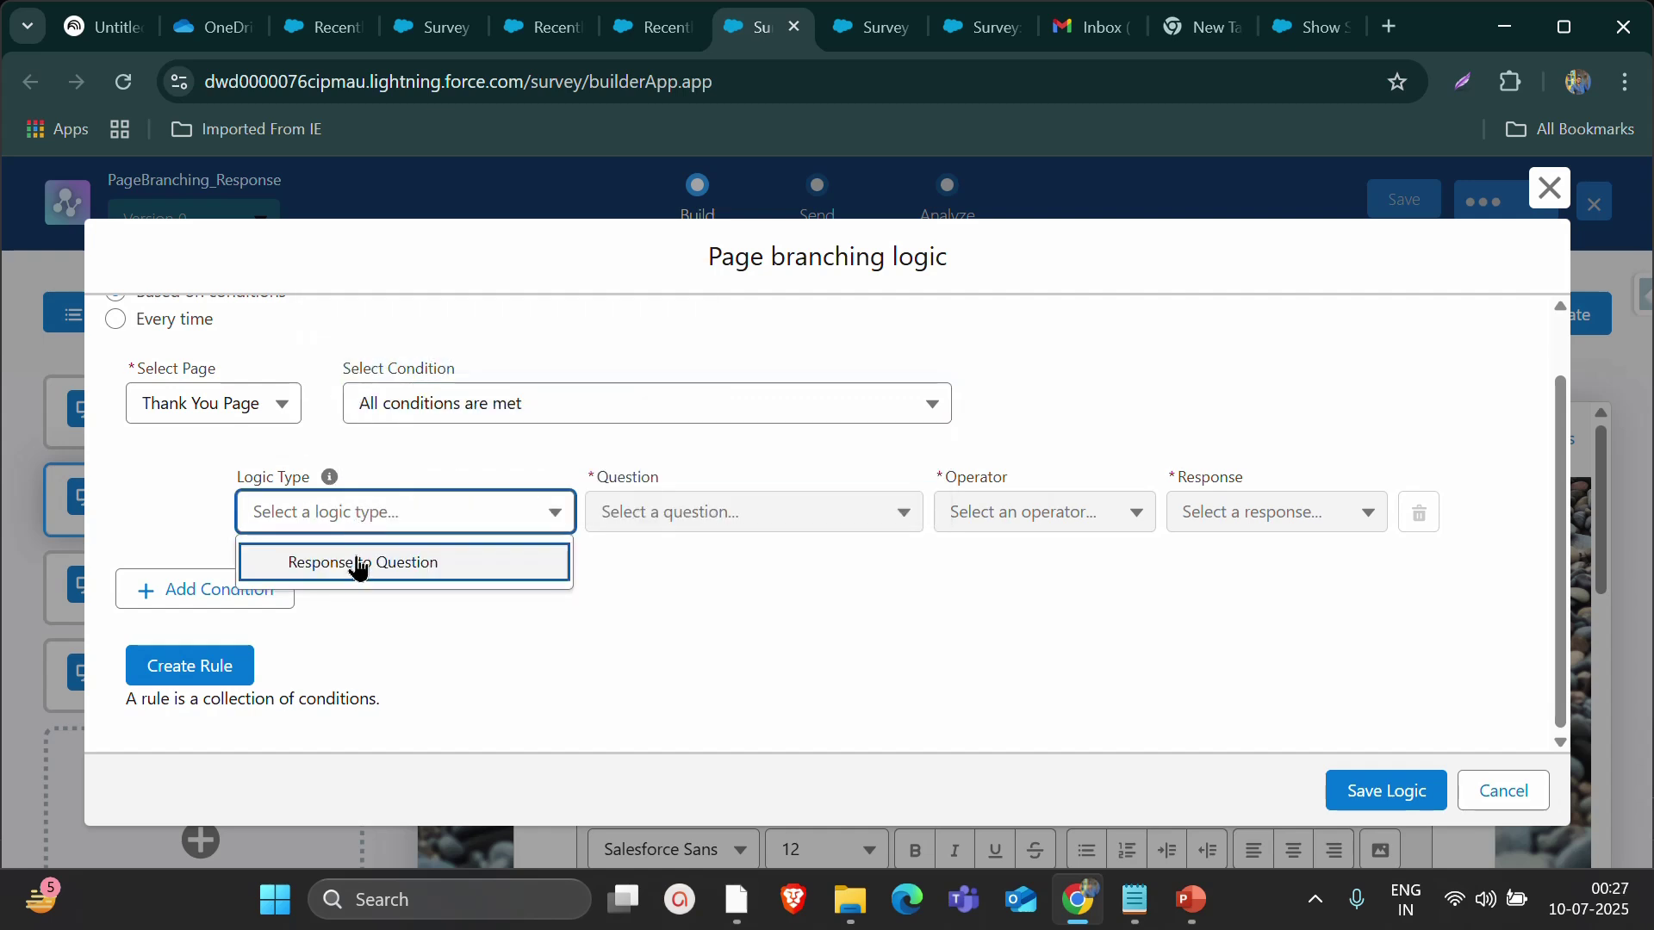
mouse_move(330, 479)
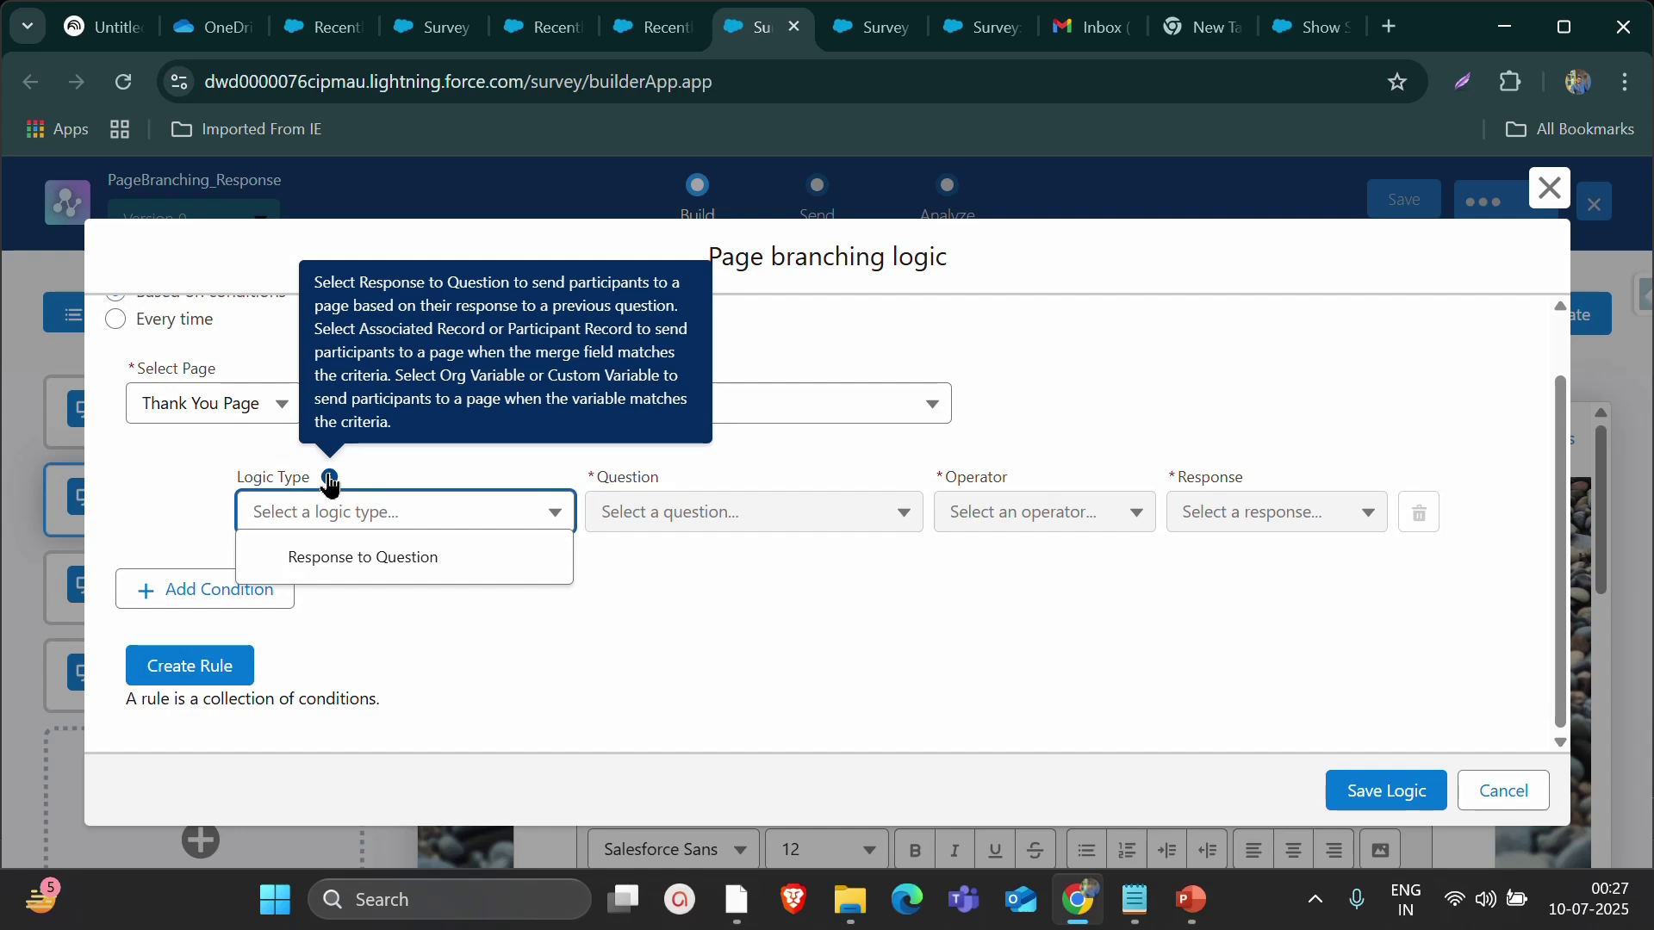
click(325, 552)
click(671, 512)
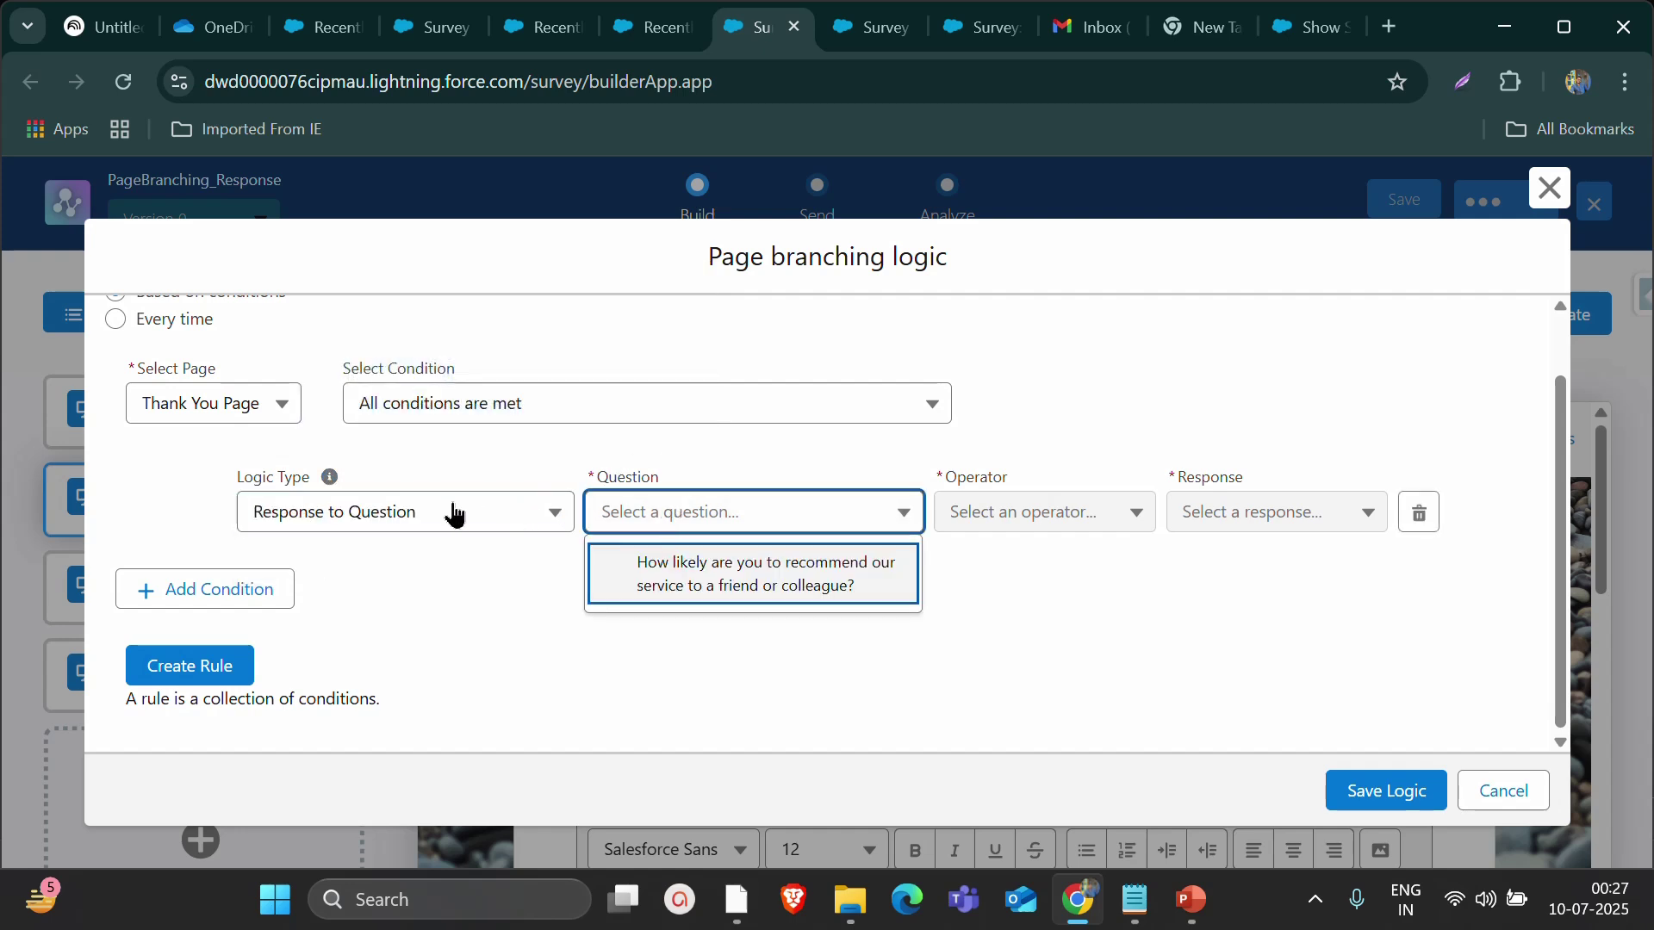
click(683, 584)
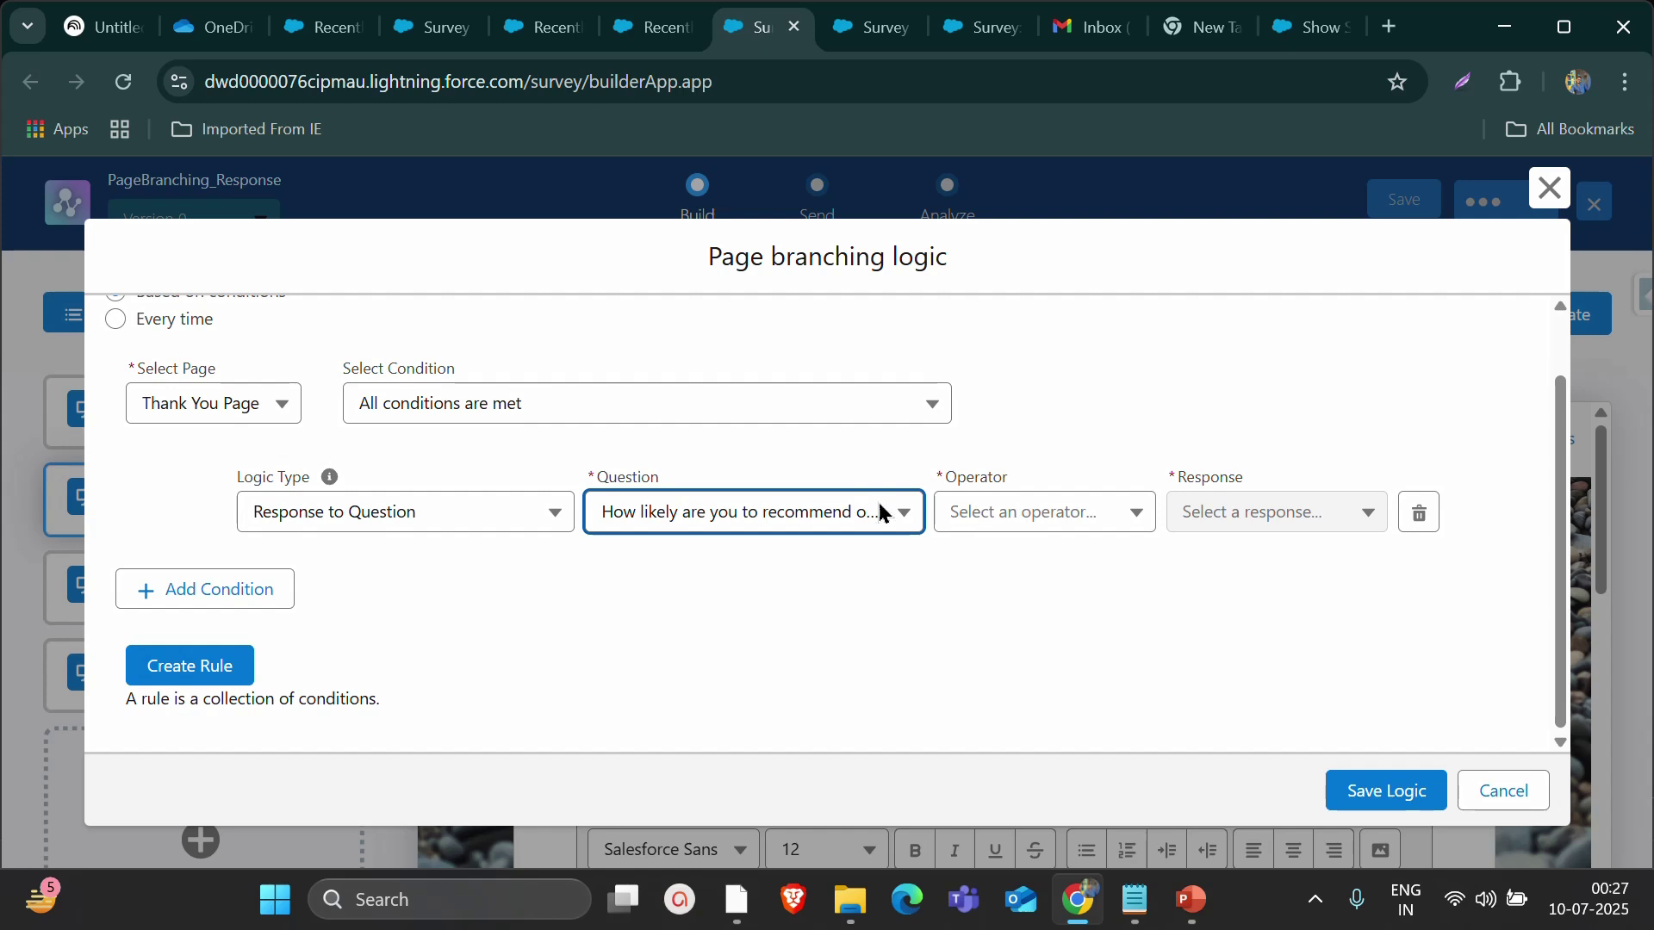
click(988, 523)
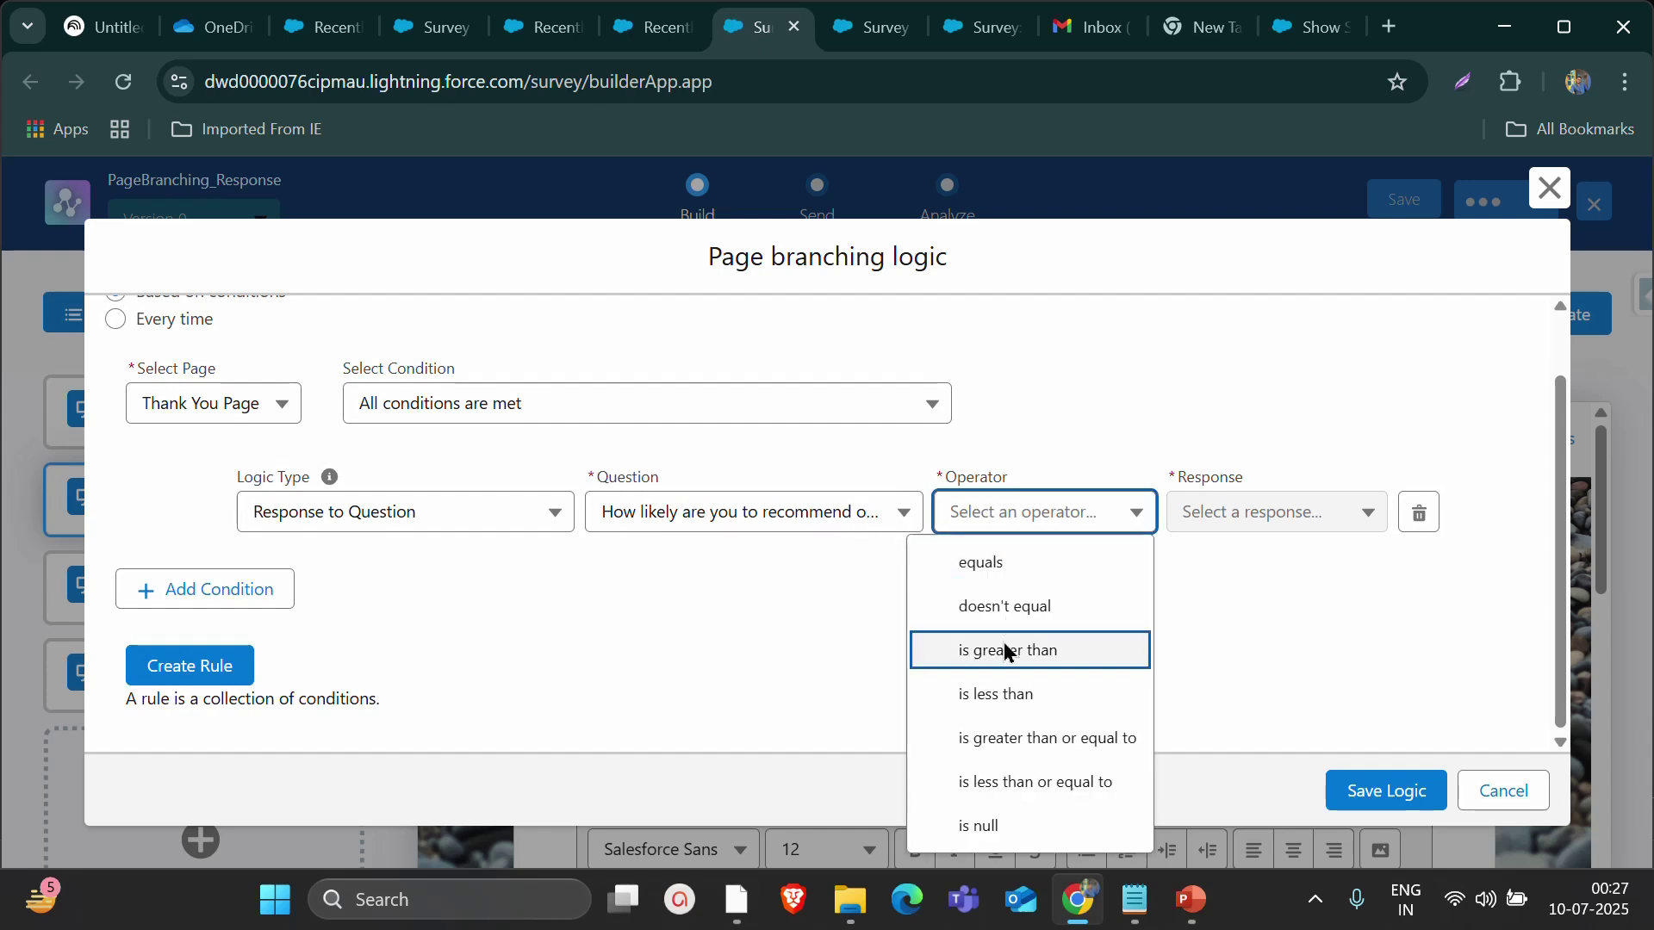
click(1001, 746)
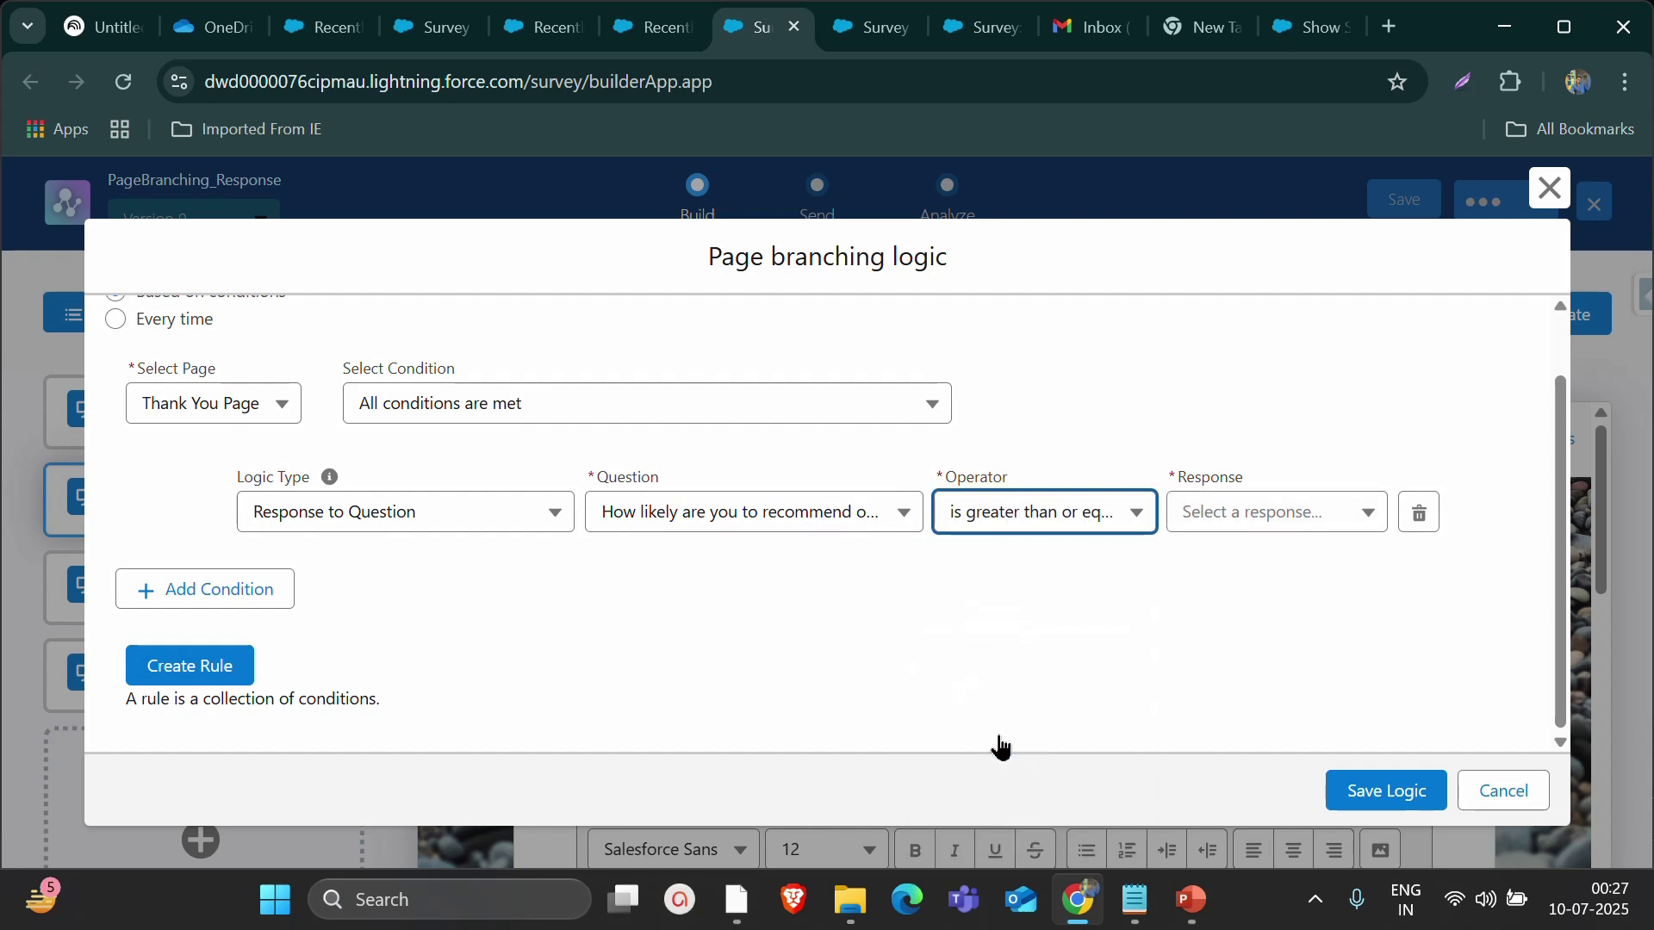
click(1224, 519)
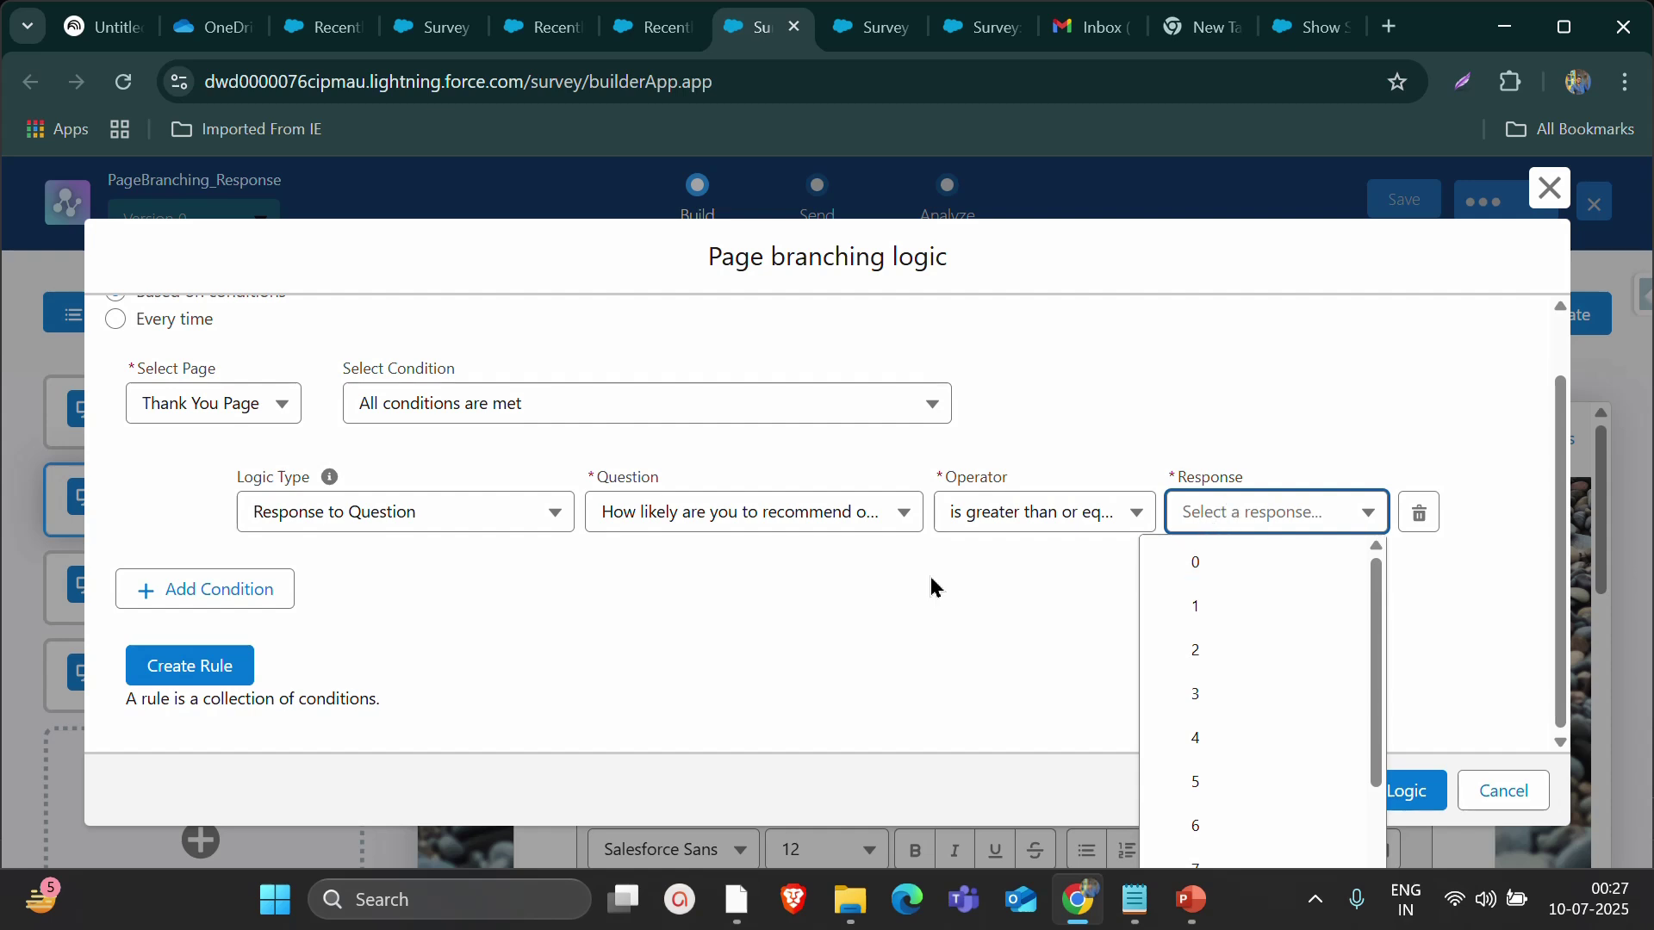
scroll(1180, 649, down, 2)
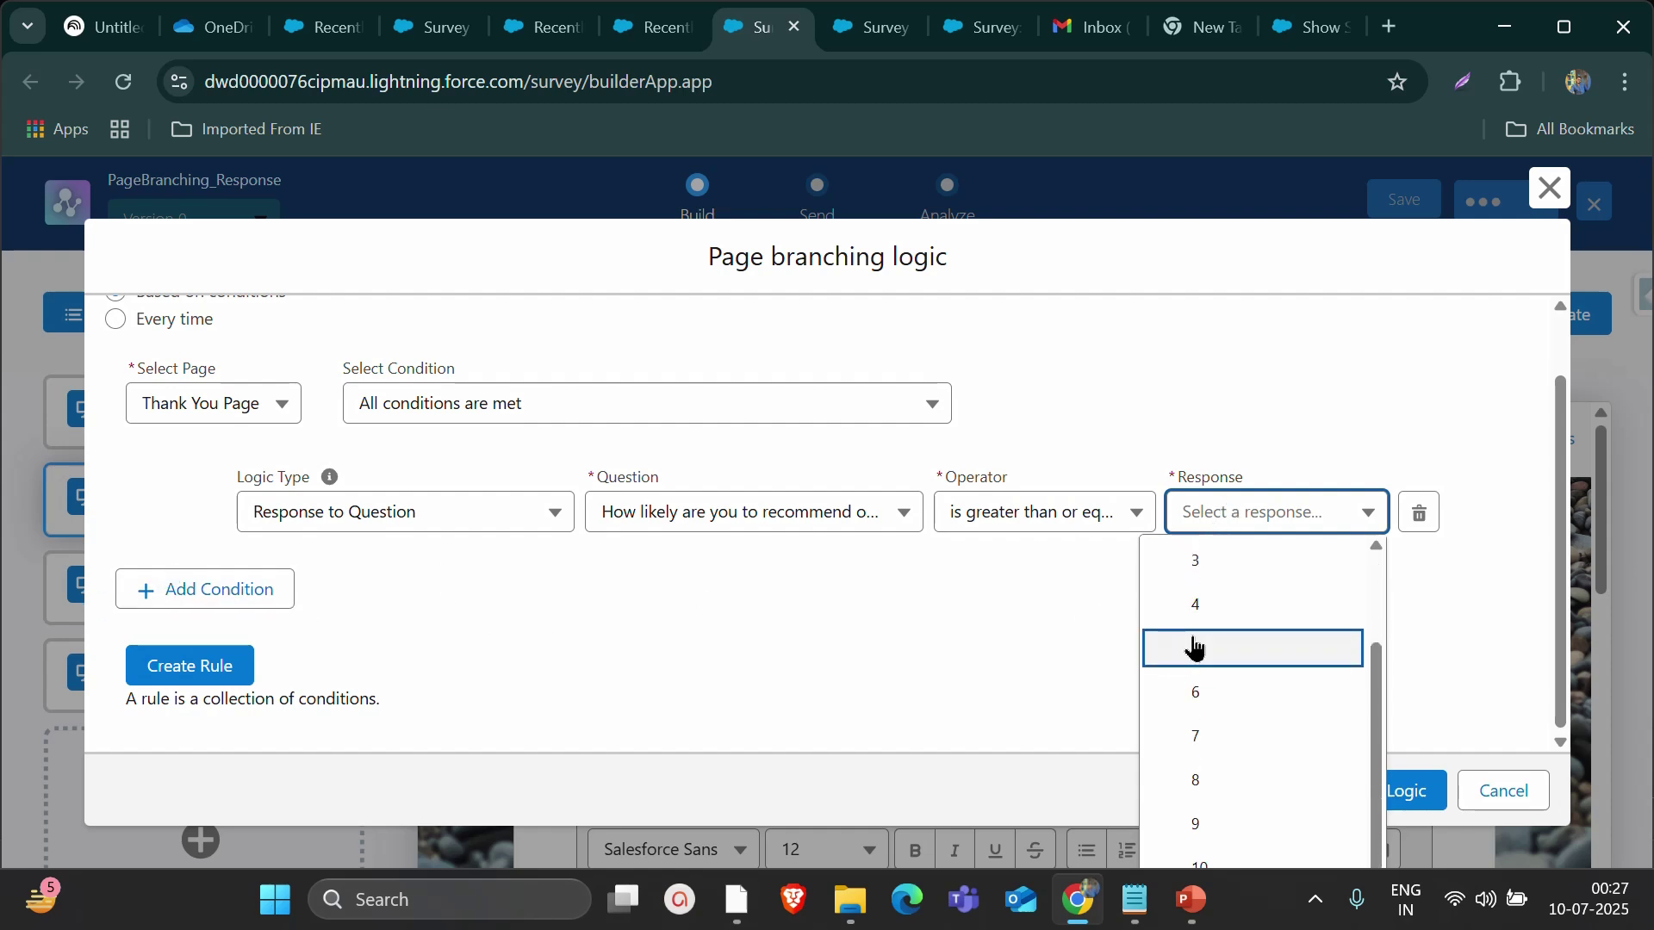
click(1218, 815)
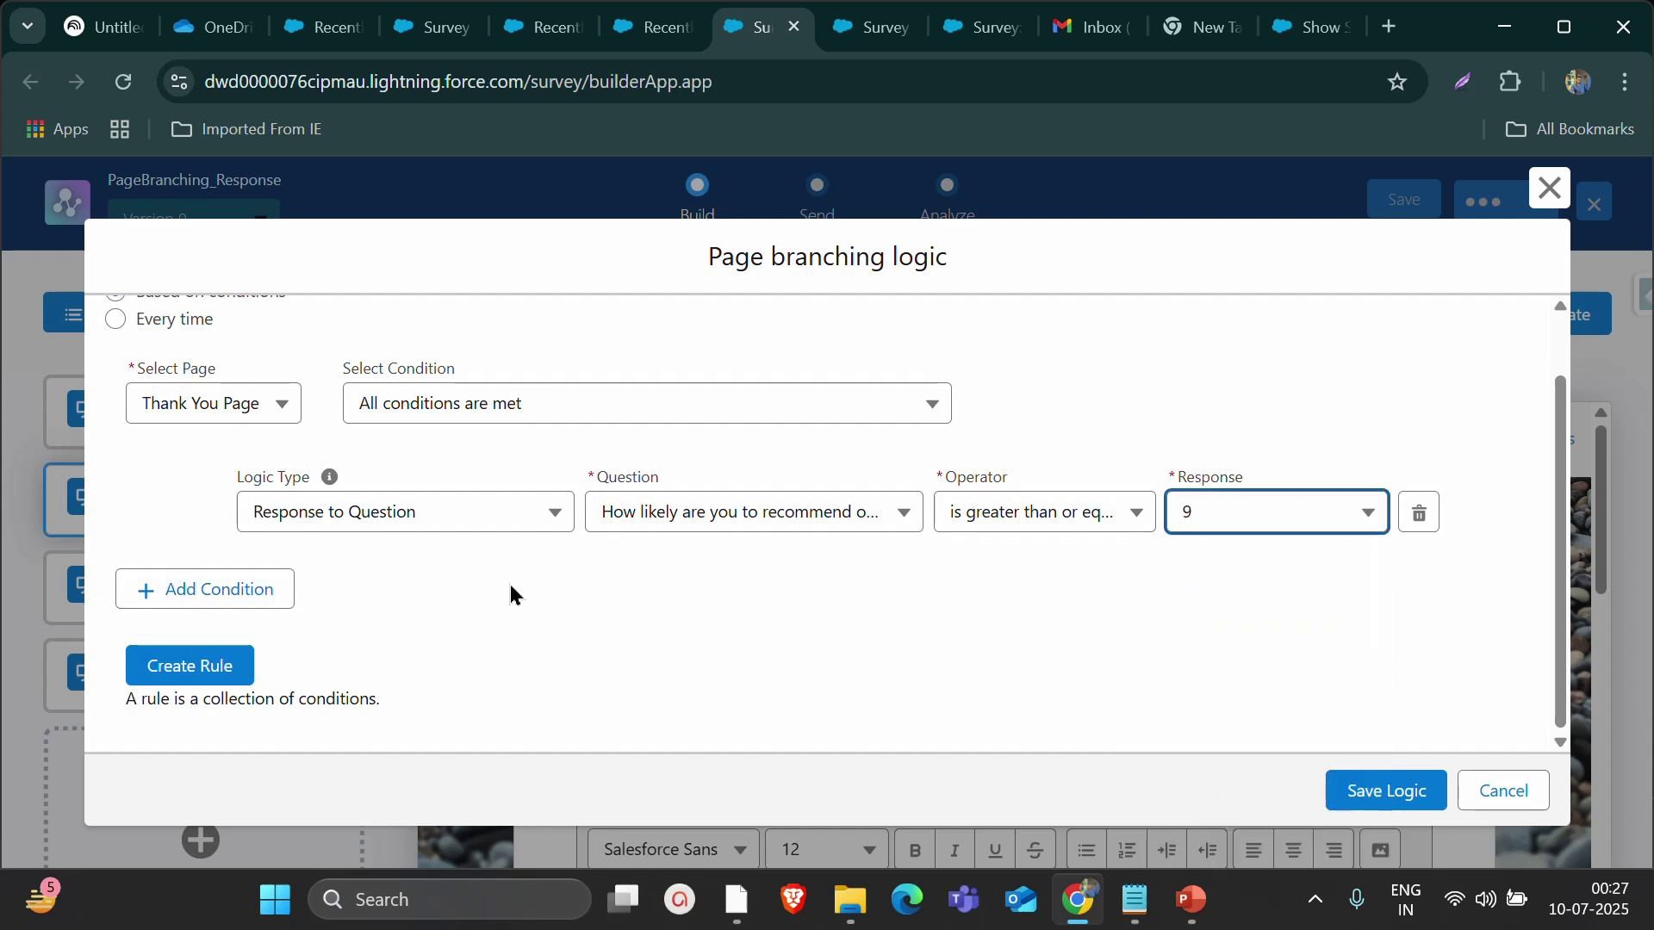
Create the Thank You Page rule from the completed condition and check it in the rule list
scroll(174, 472, up, 1)
scroll(445, 463, down, 1)
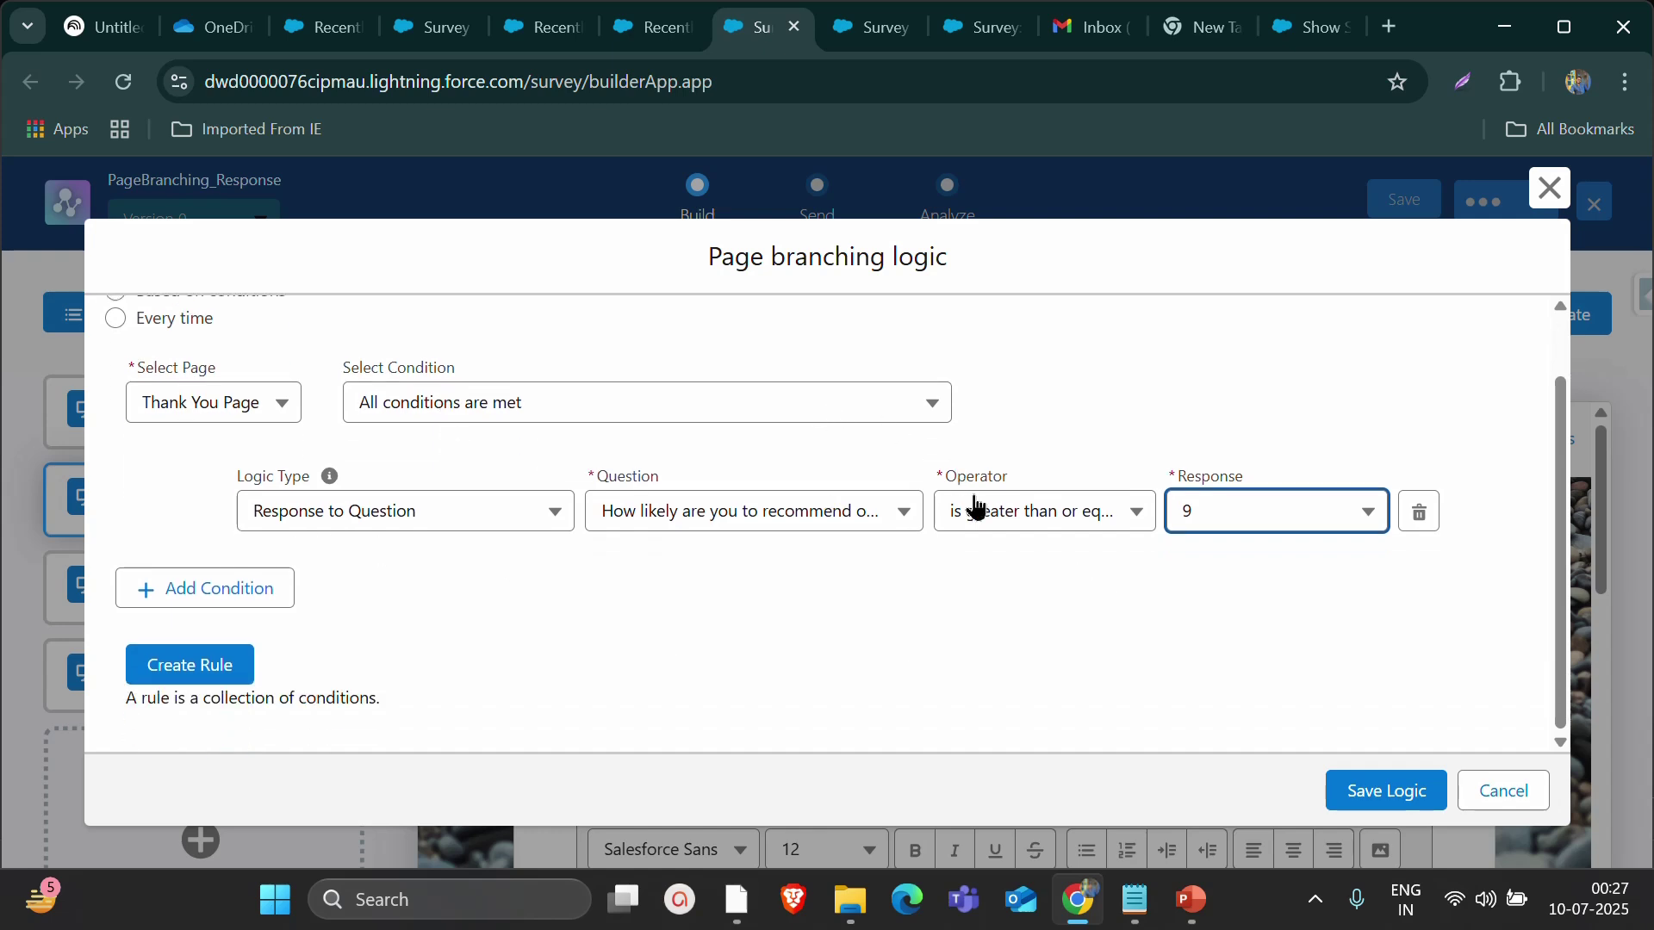
click(173, 673)
scroll(403, 568, down, 4)
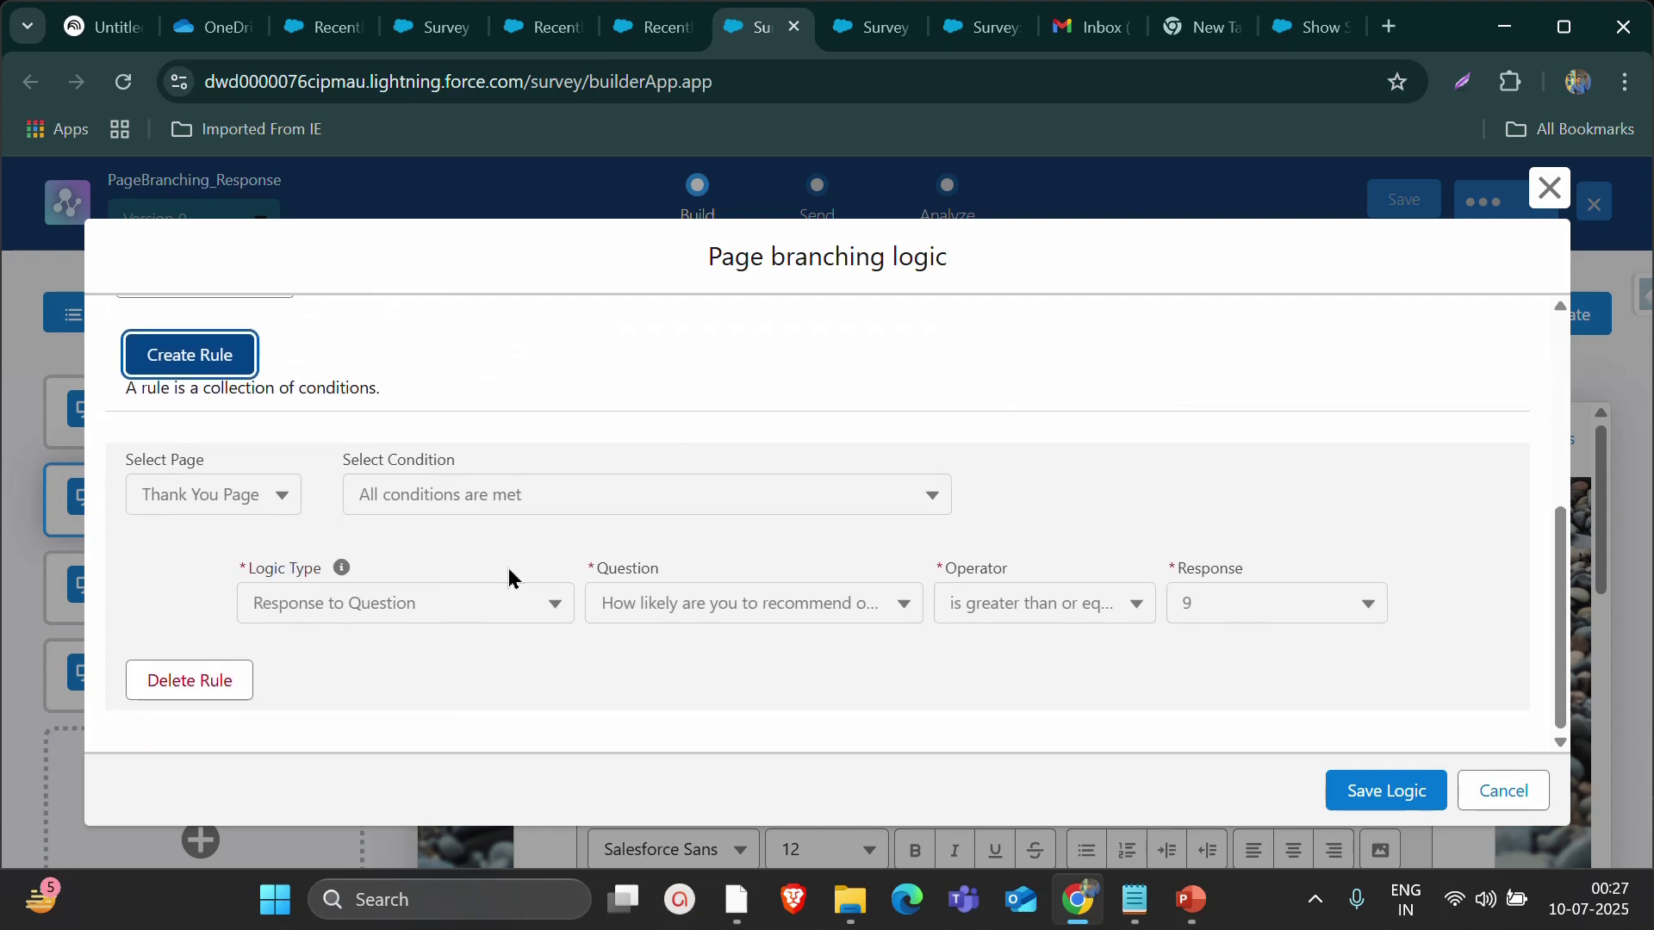
scroll(616, 543, up, 5)
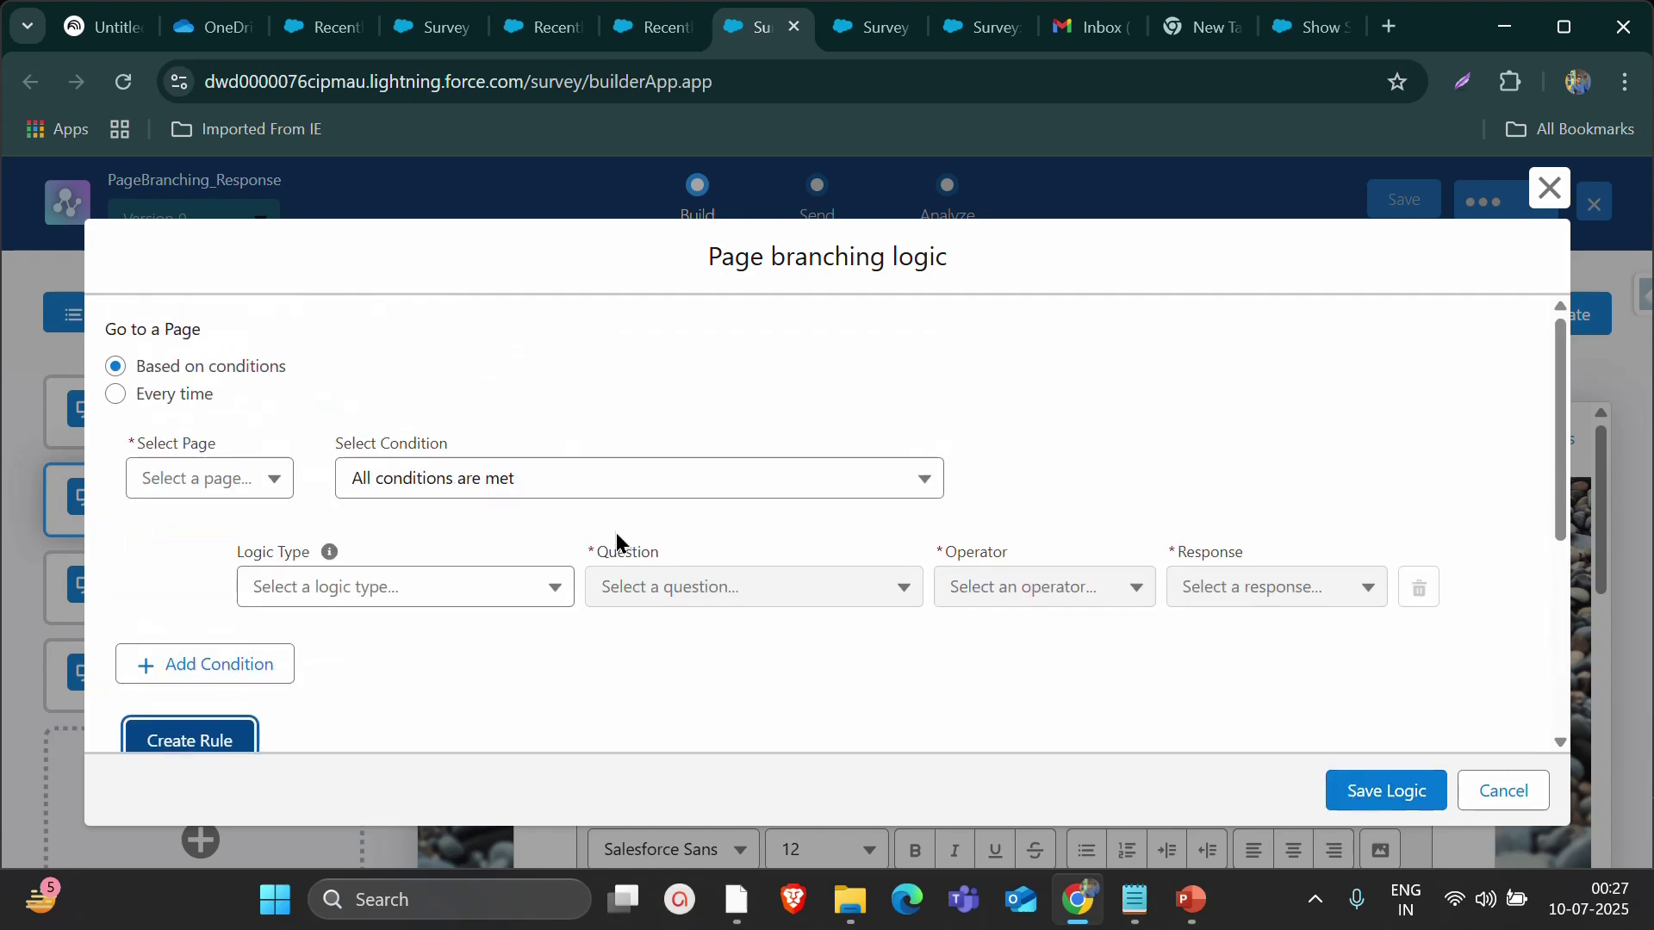
scroll(618, 542, down, 4)
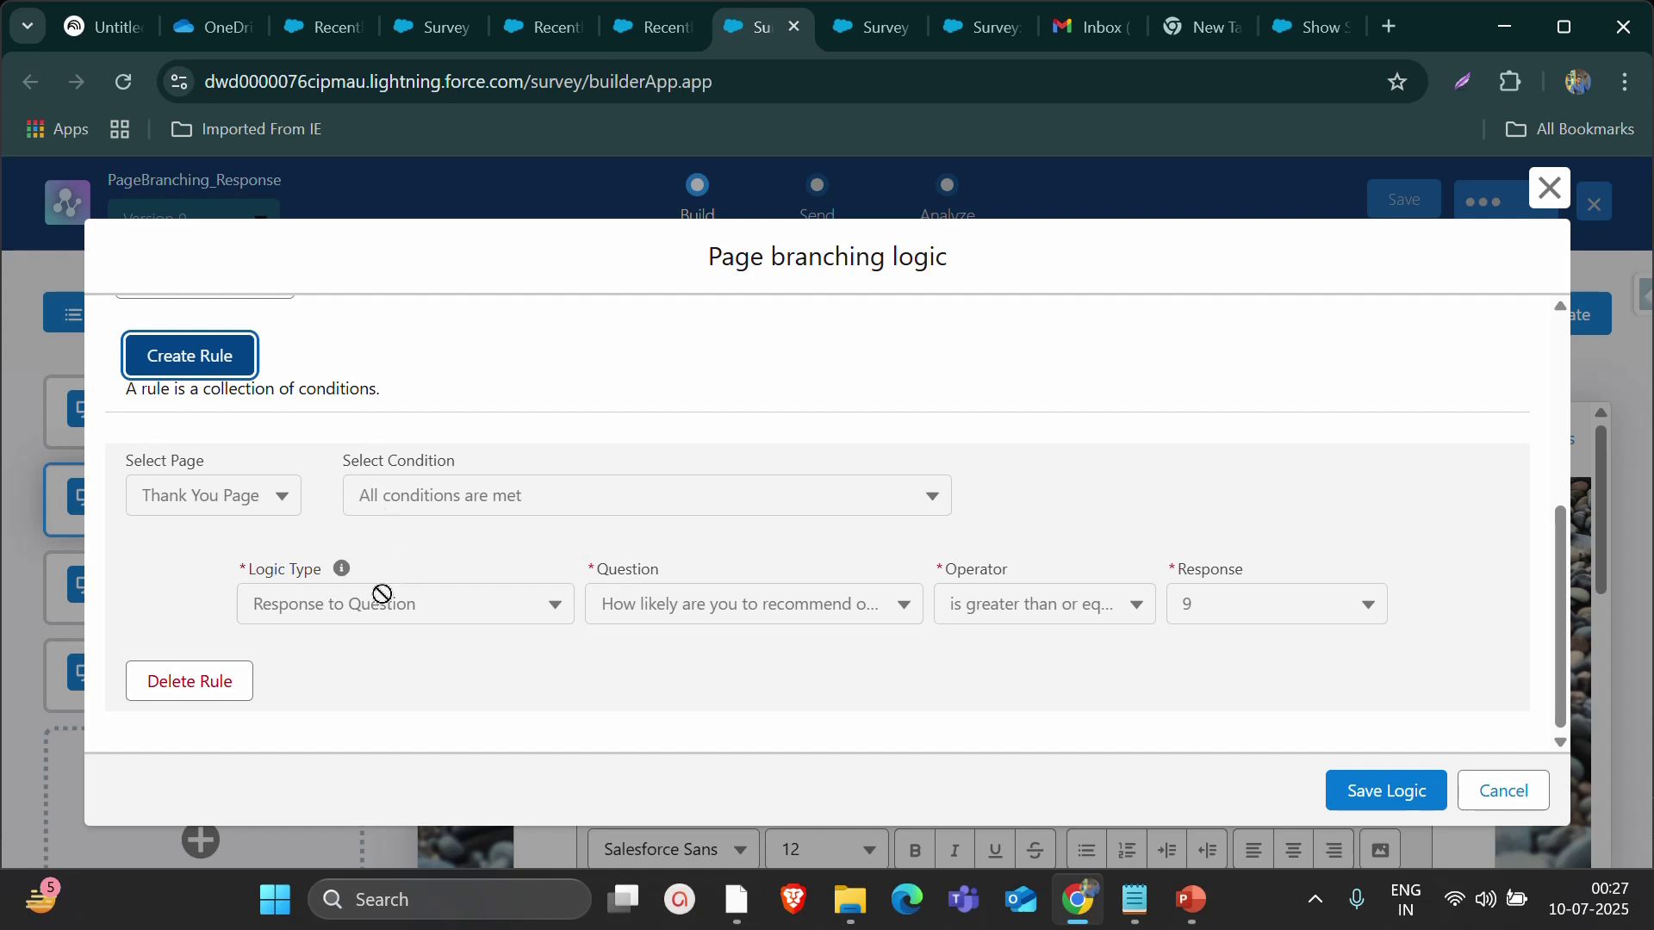
scroll(646, 591, up, 4)
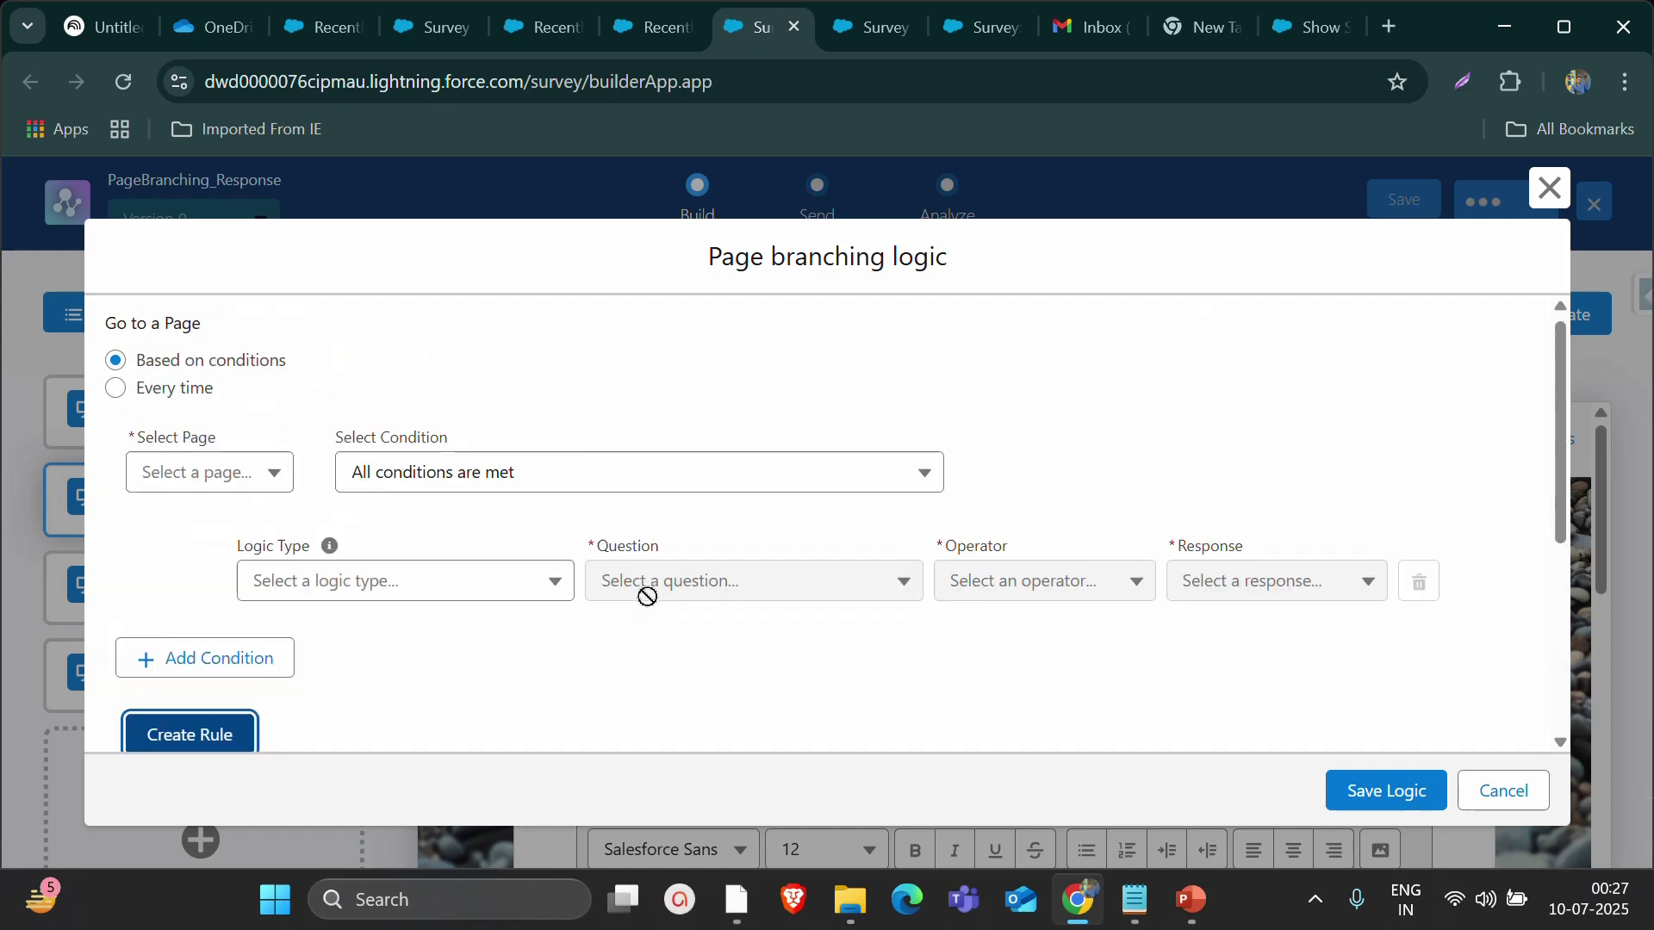
Start a second branching rule that goes to Page 3 when any condition is met
click(228, 496)
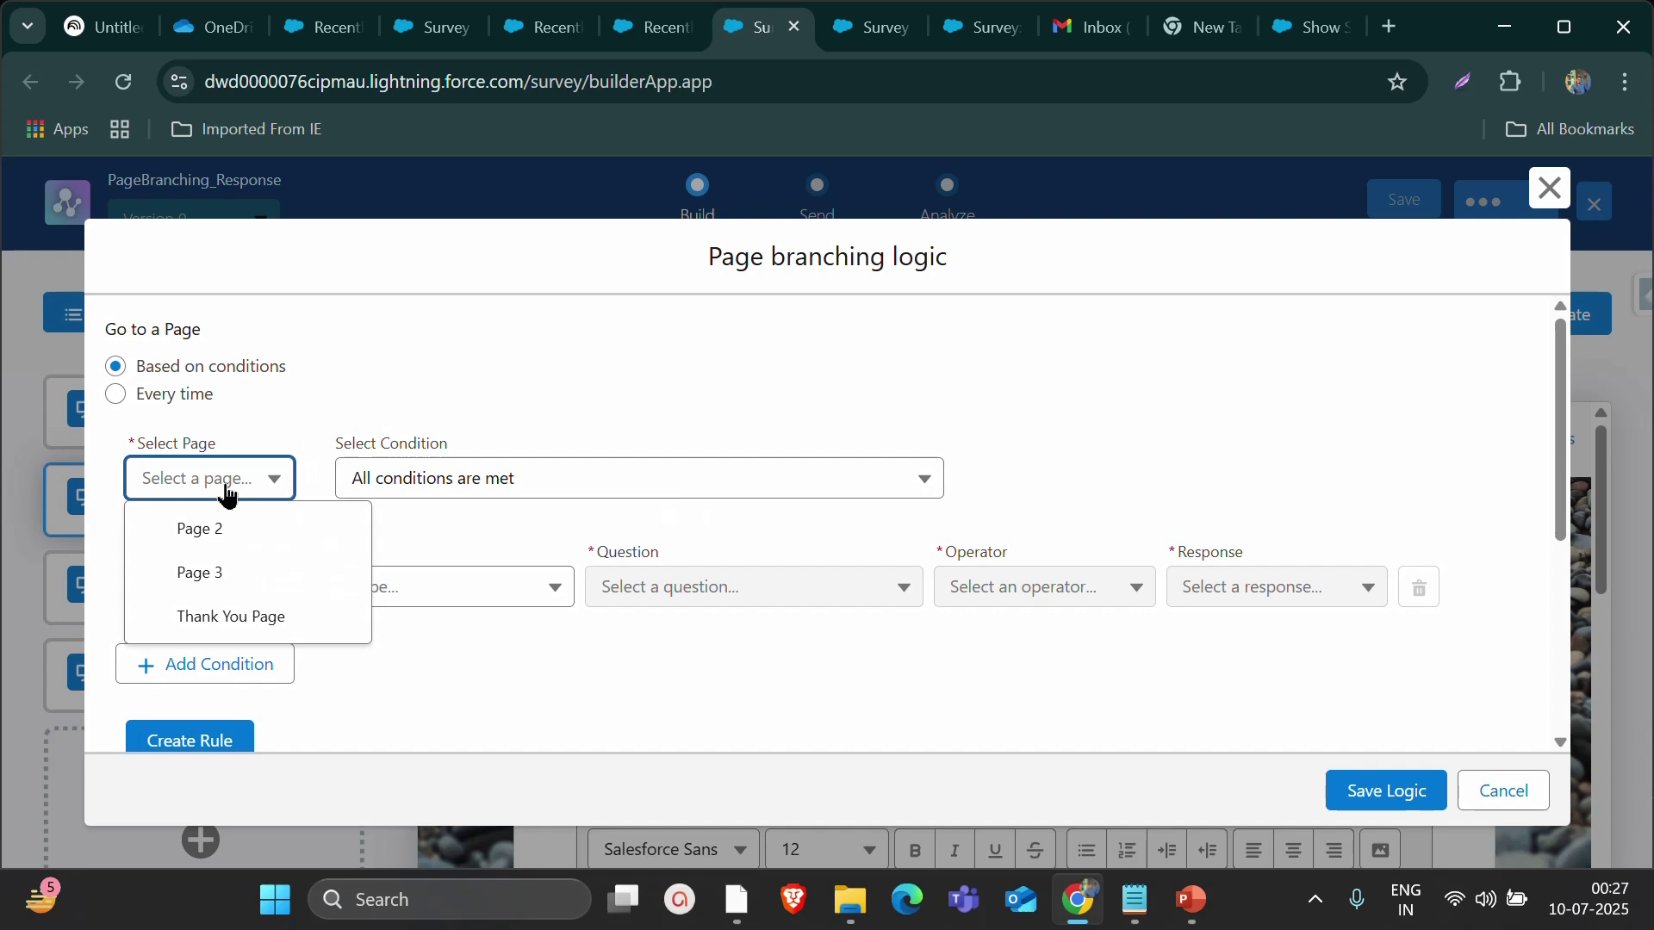
click(210, 571)
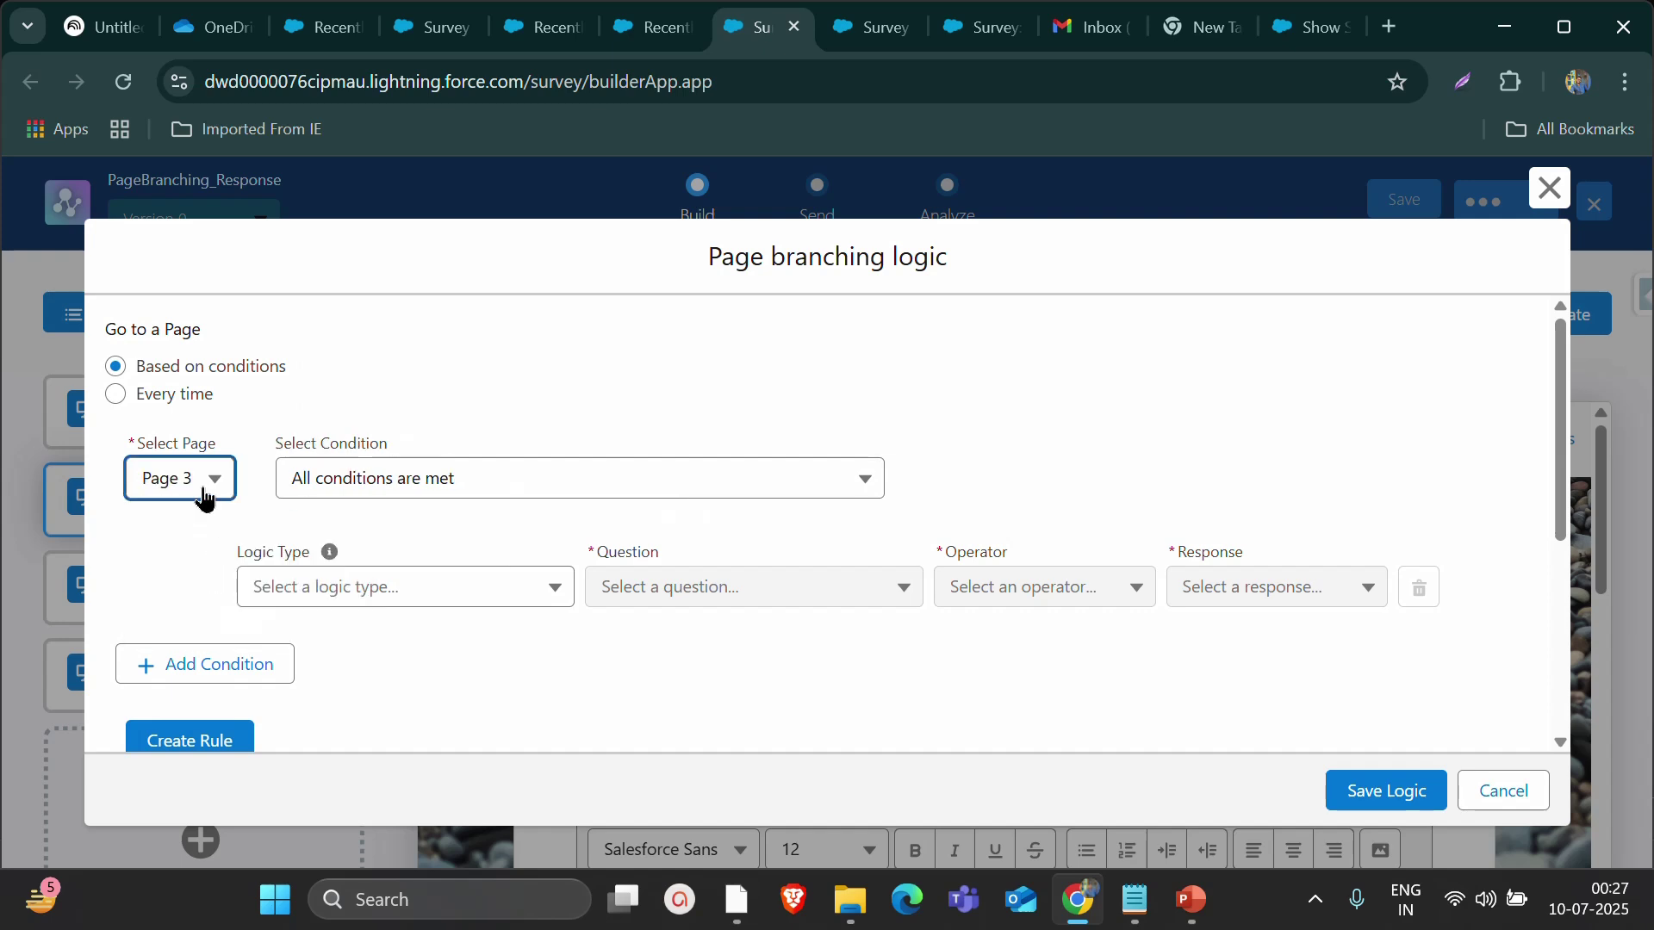
click(398, 485)
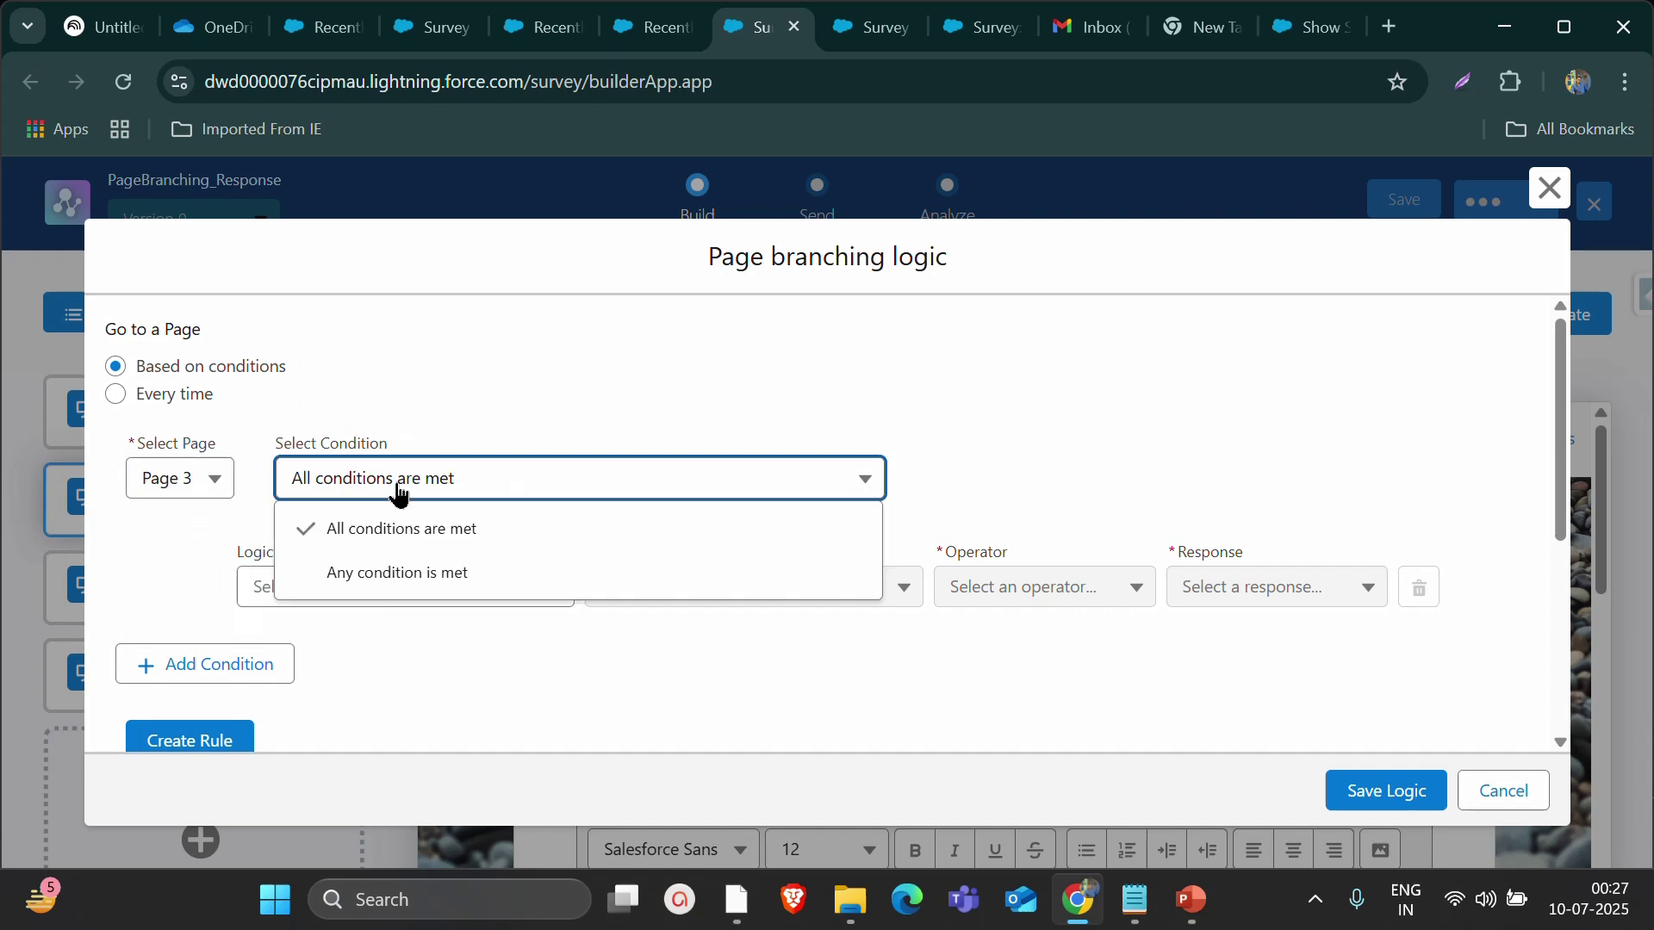
click(413, 575)
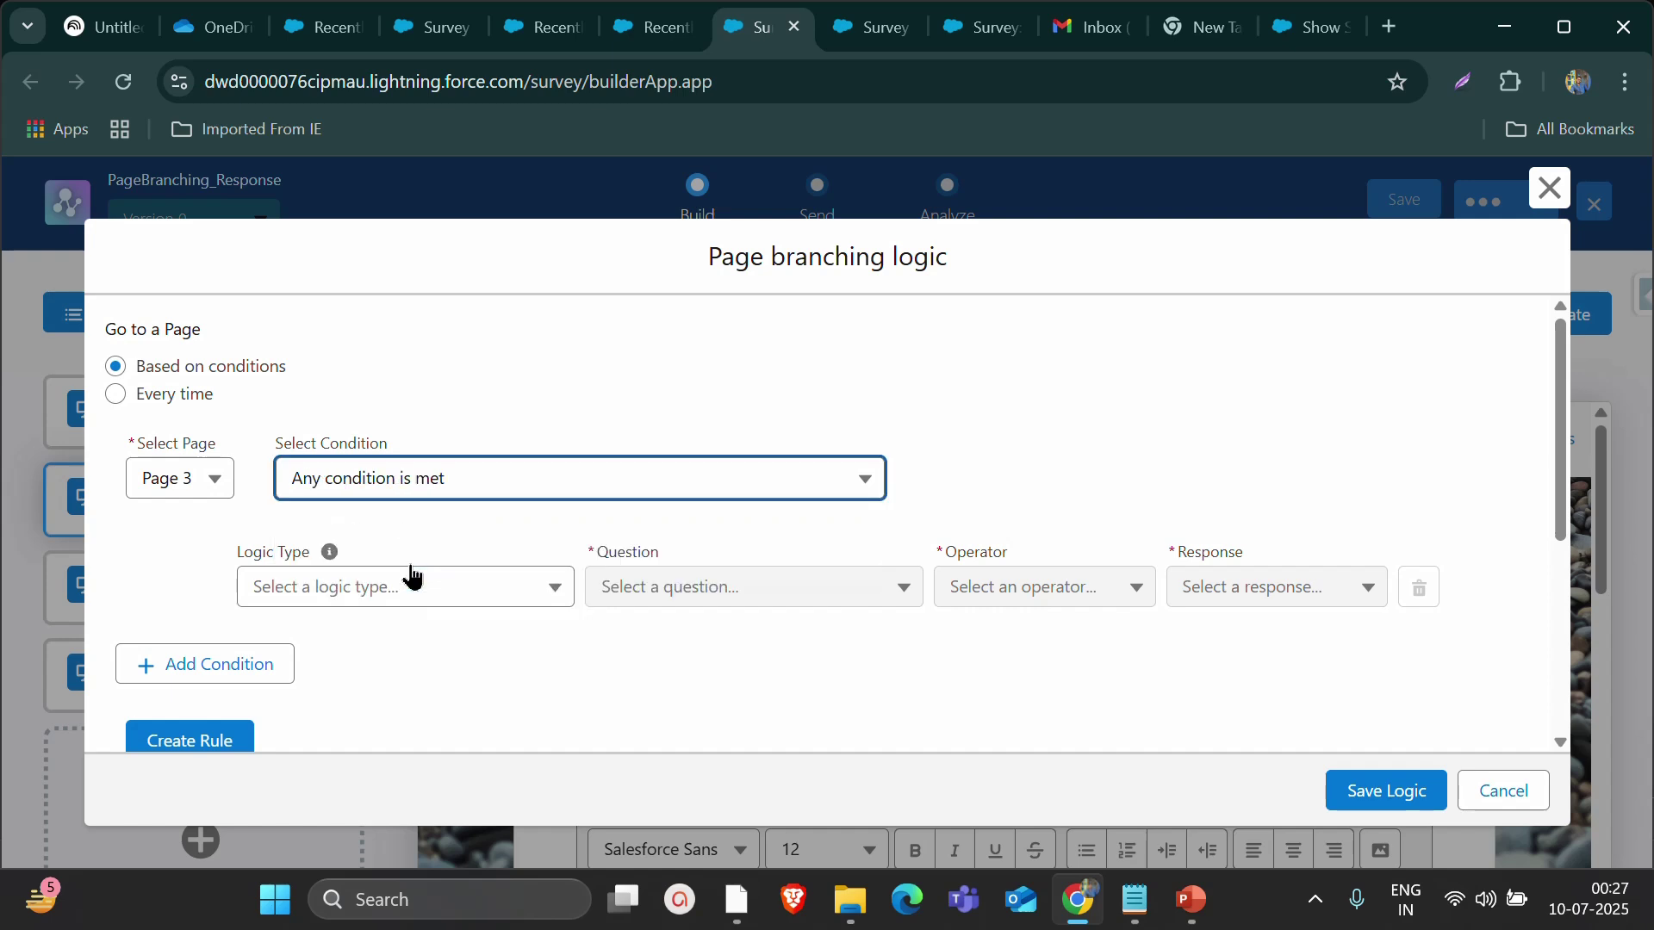
Set the Page 3 rule's first condition to Response to Question, with the recommendation question equal to 6
click(387, 596)
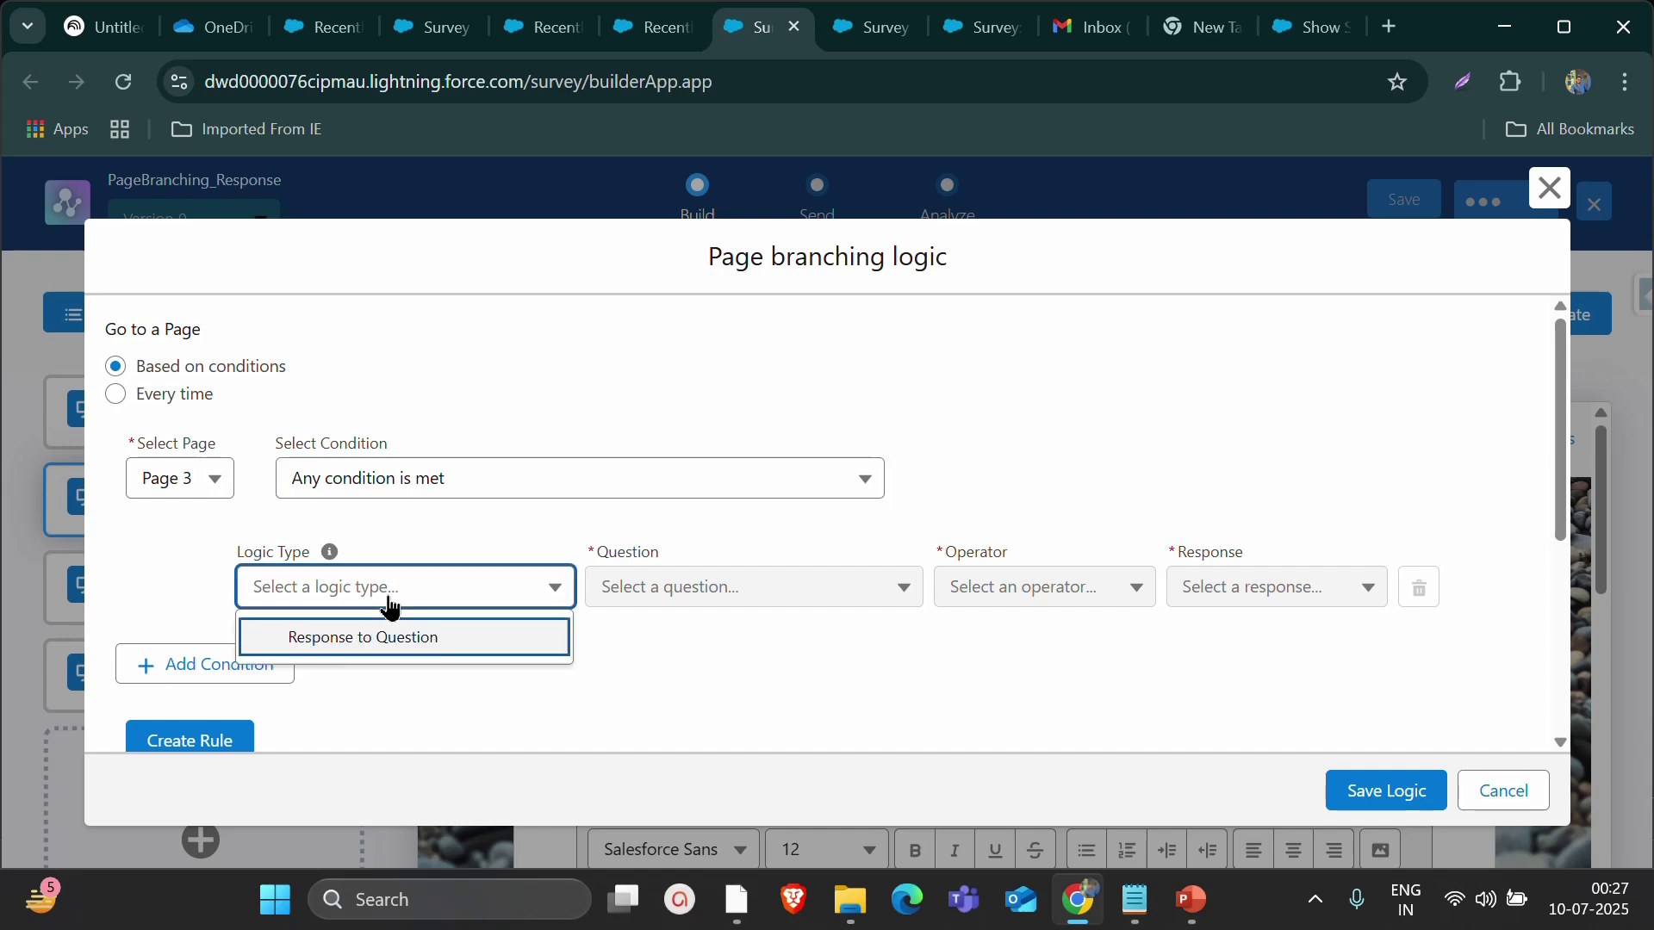
click(386, 654)
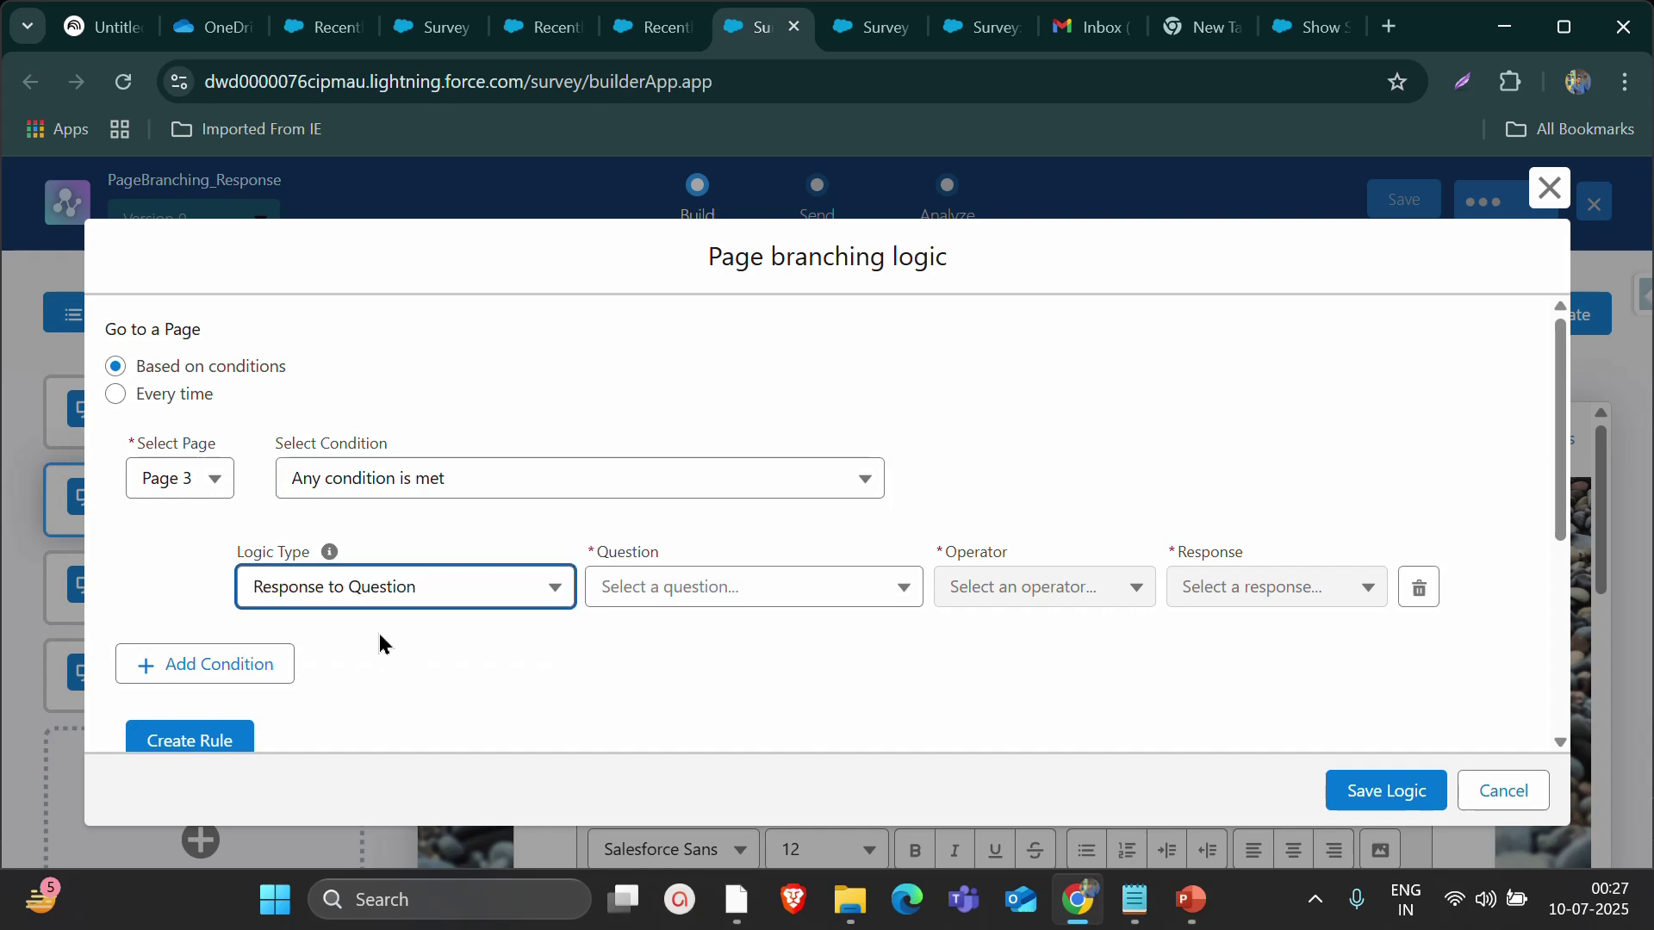
click(612, 608)
click(687, 667)
click(1023, 585)
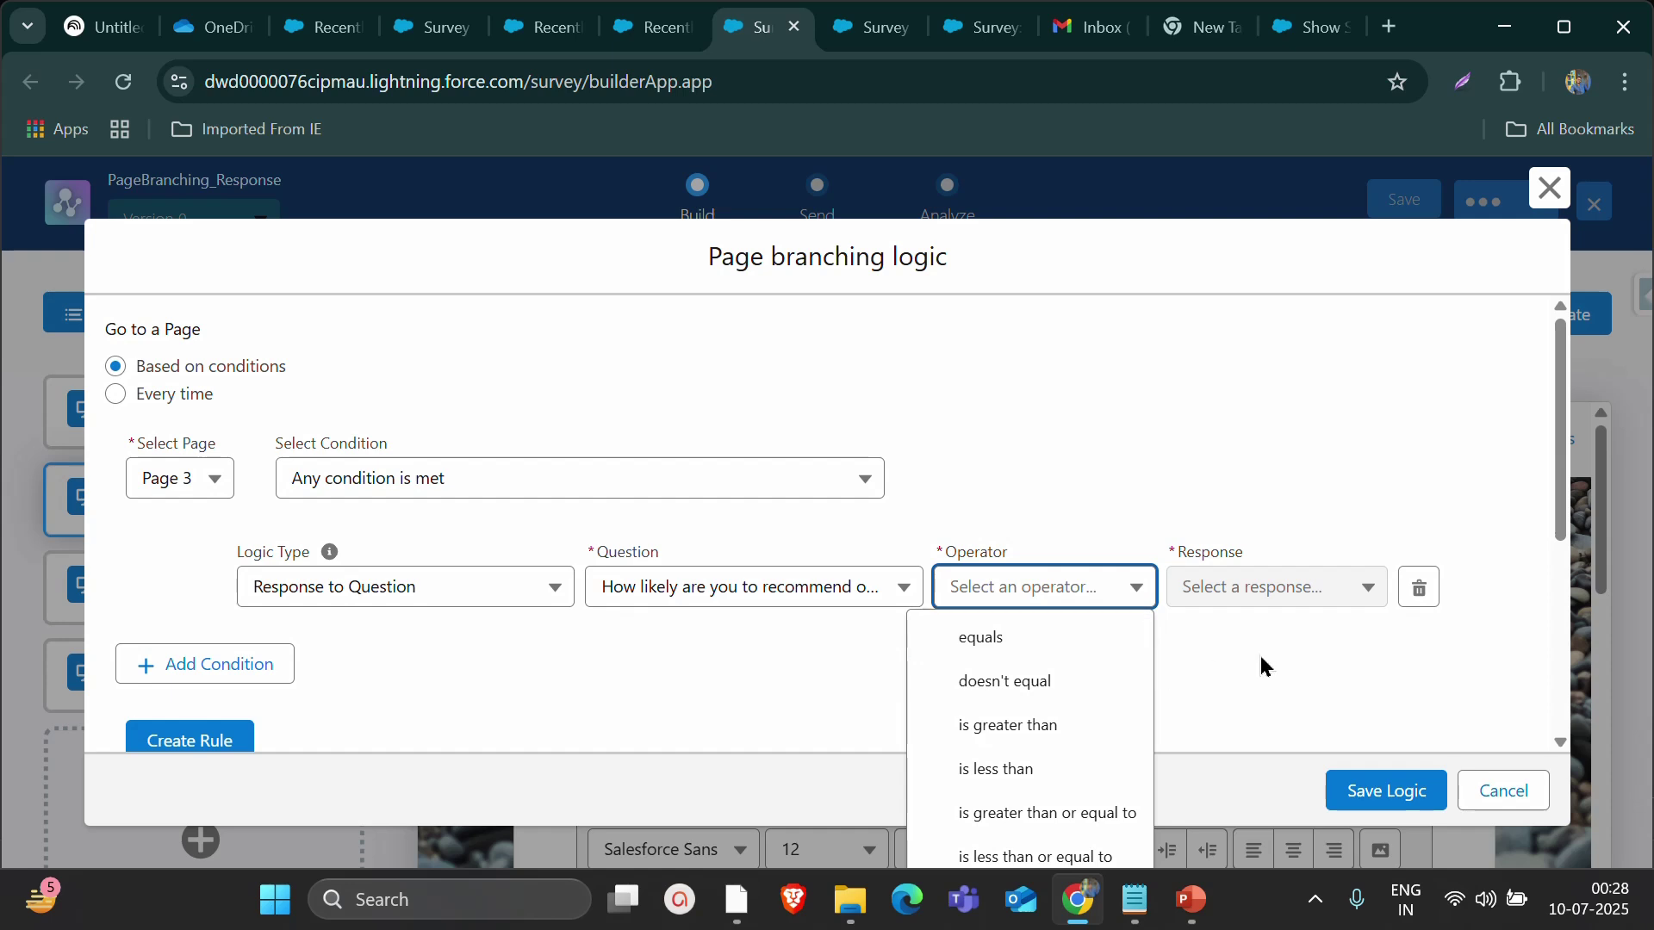
click(1085, 653)
click(1266, 585)
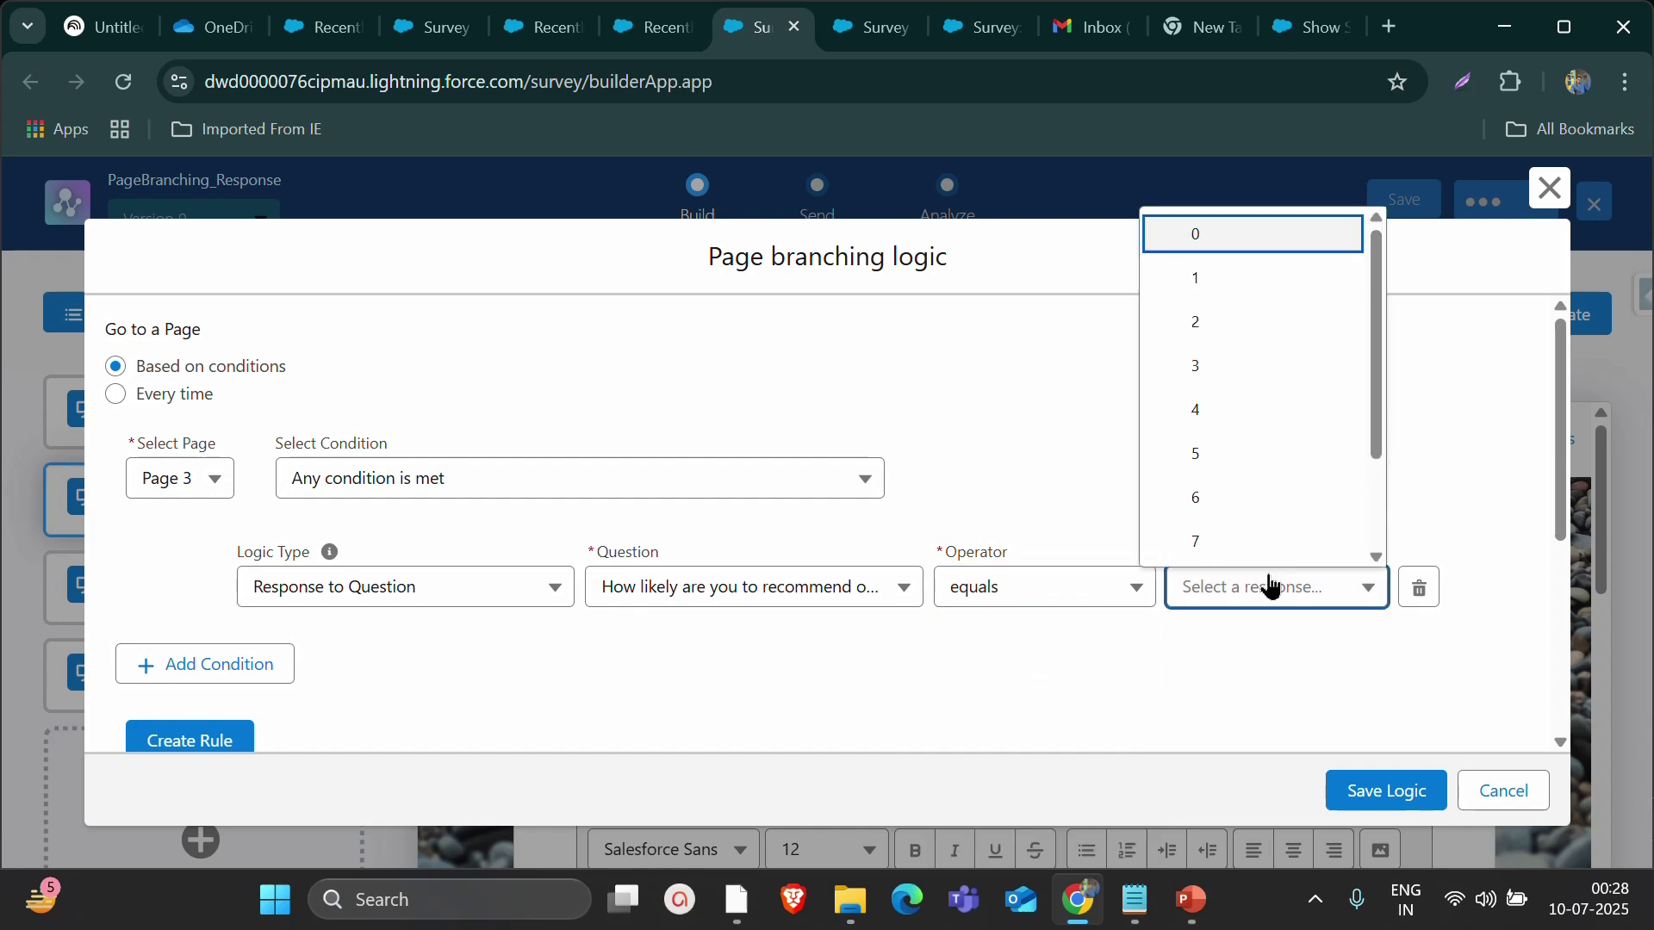
click(1260, 495)
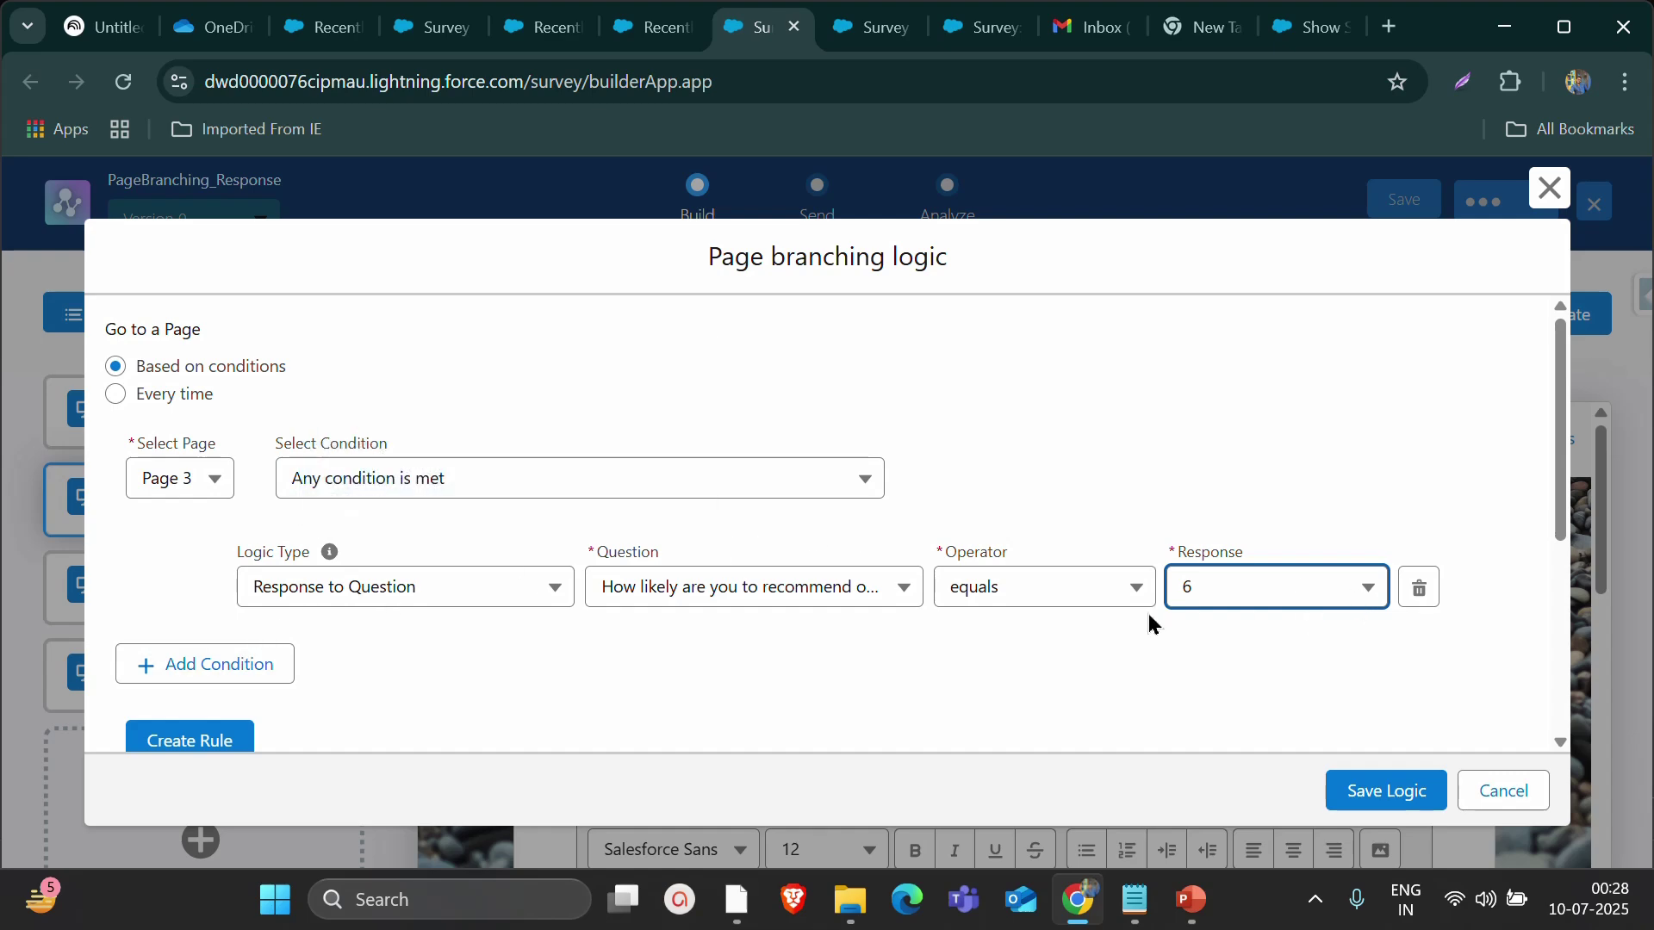
Add a second condition to the Page 3 rule and set the first condition's response to 7
scroll(258, 601, down, 3)
scroll(218, 446, up, 3)
scroll(345, 595, down, 3)
click(249, 406)
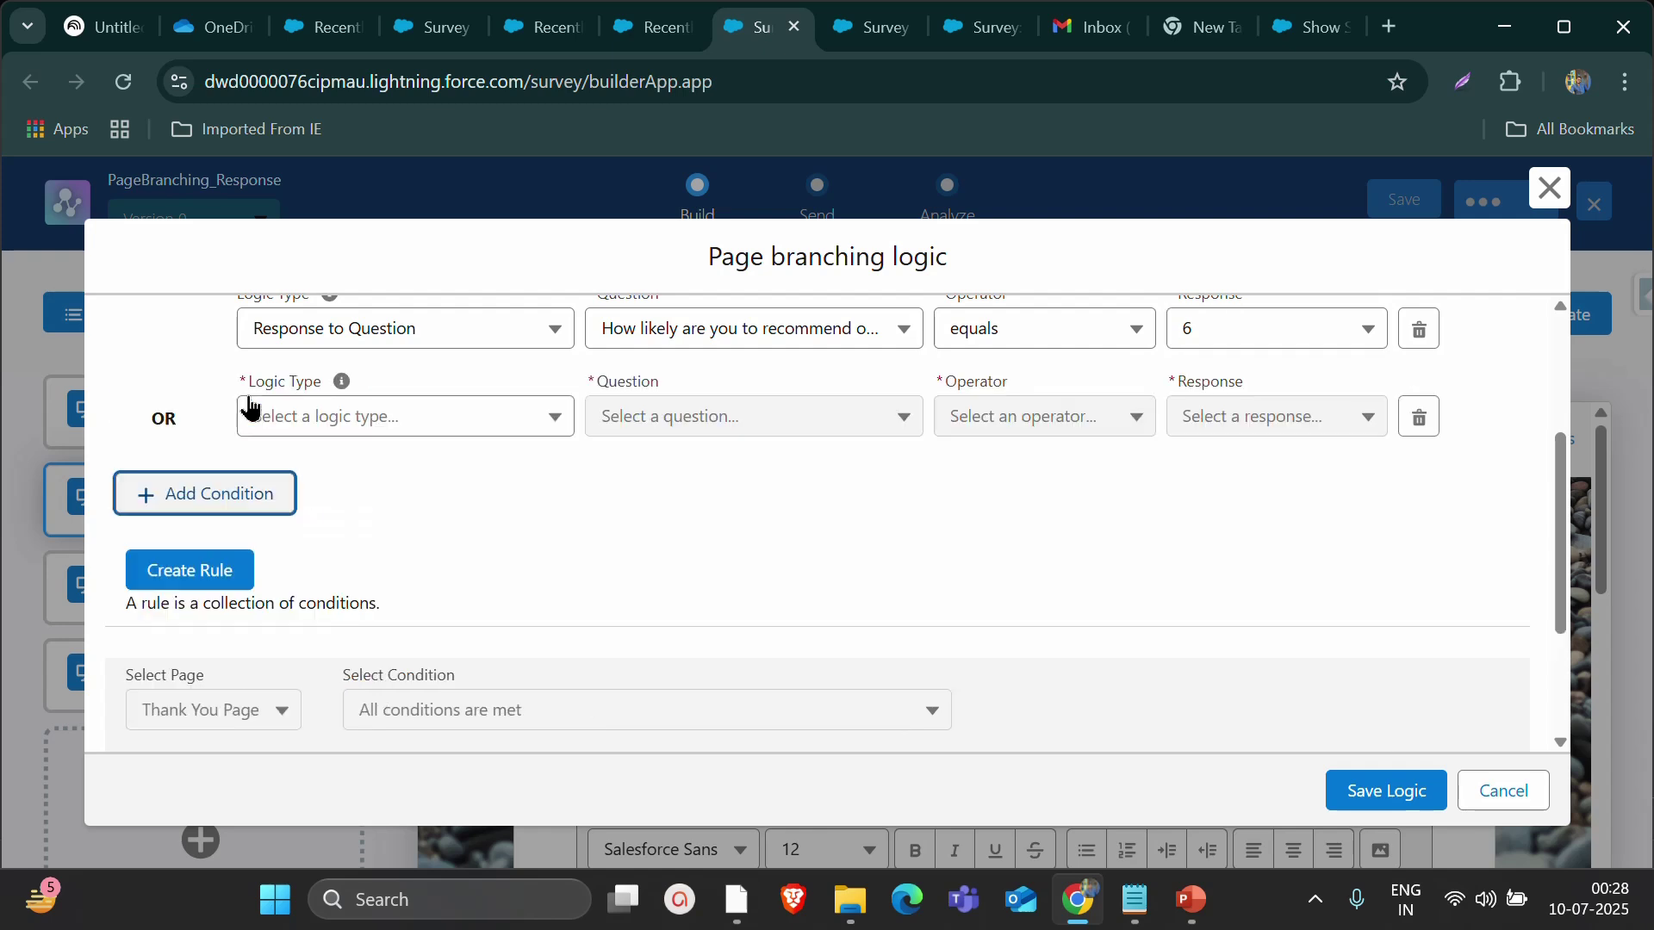
scroll(242, 424, up, 3)
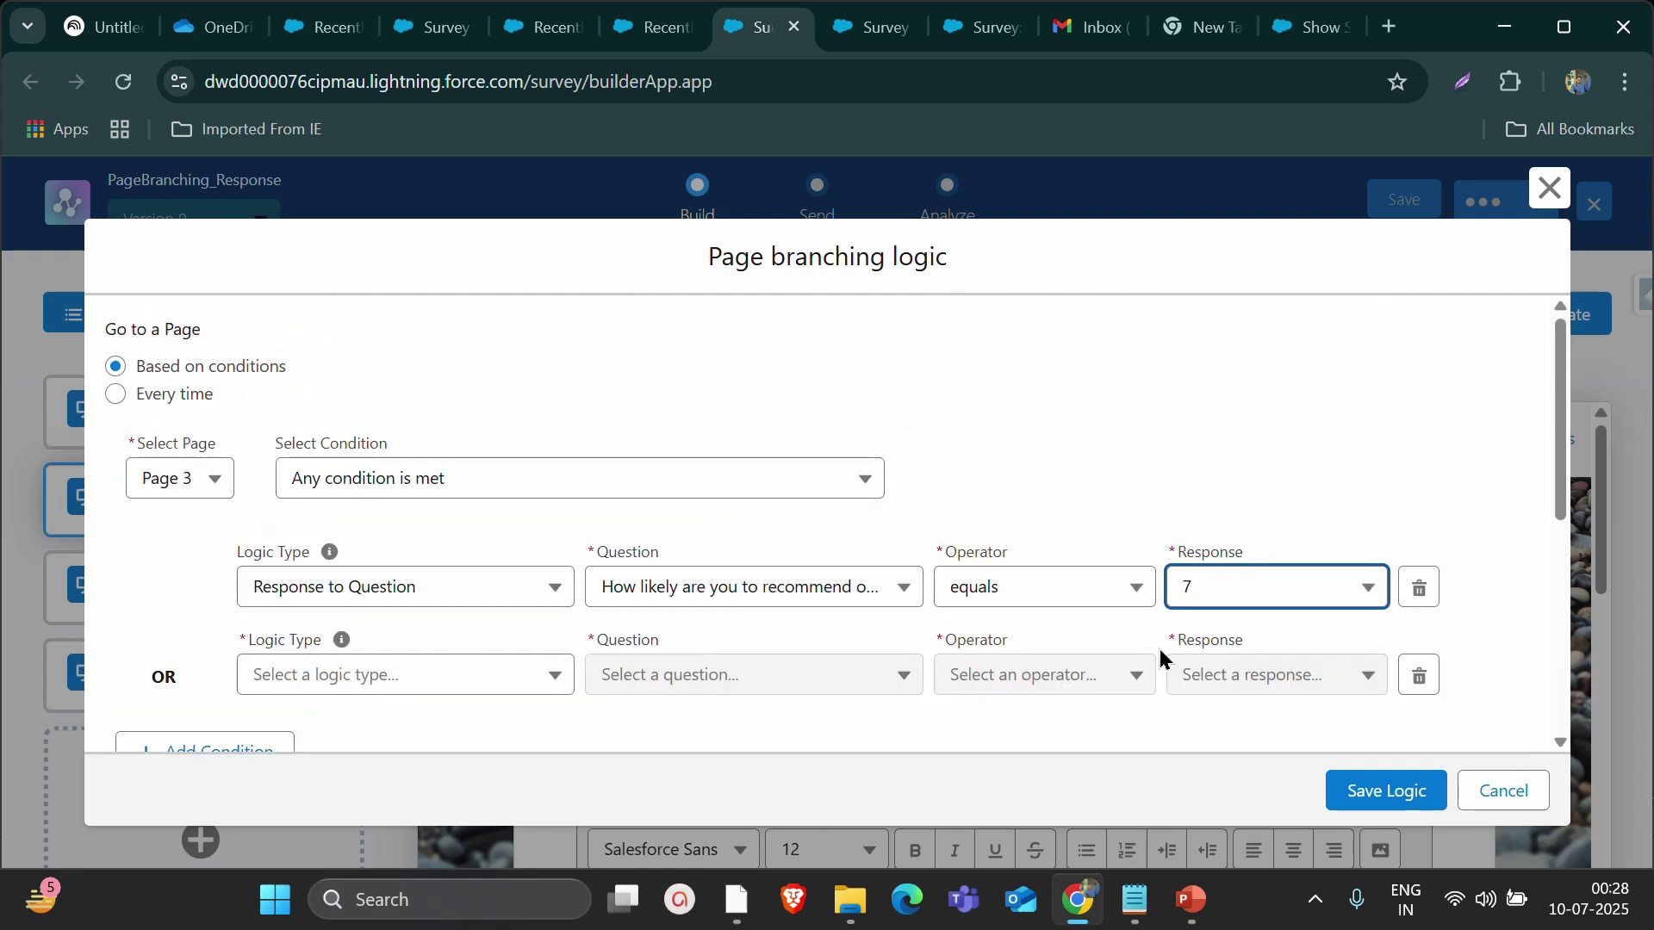
Define the Page 3 rule's second condition as Response to Question, with the recommendation question equal to 8
click(480, 672)
click(457, 726)
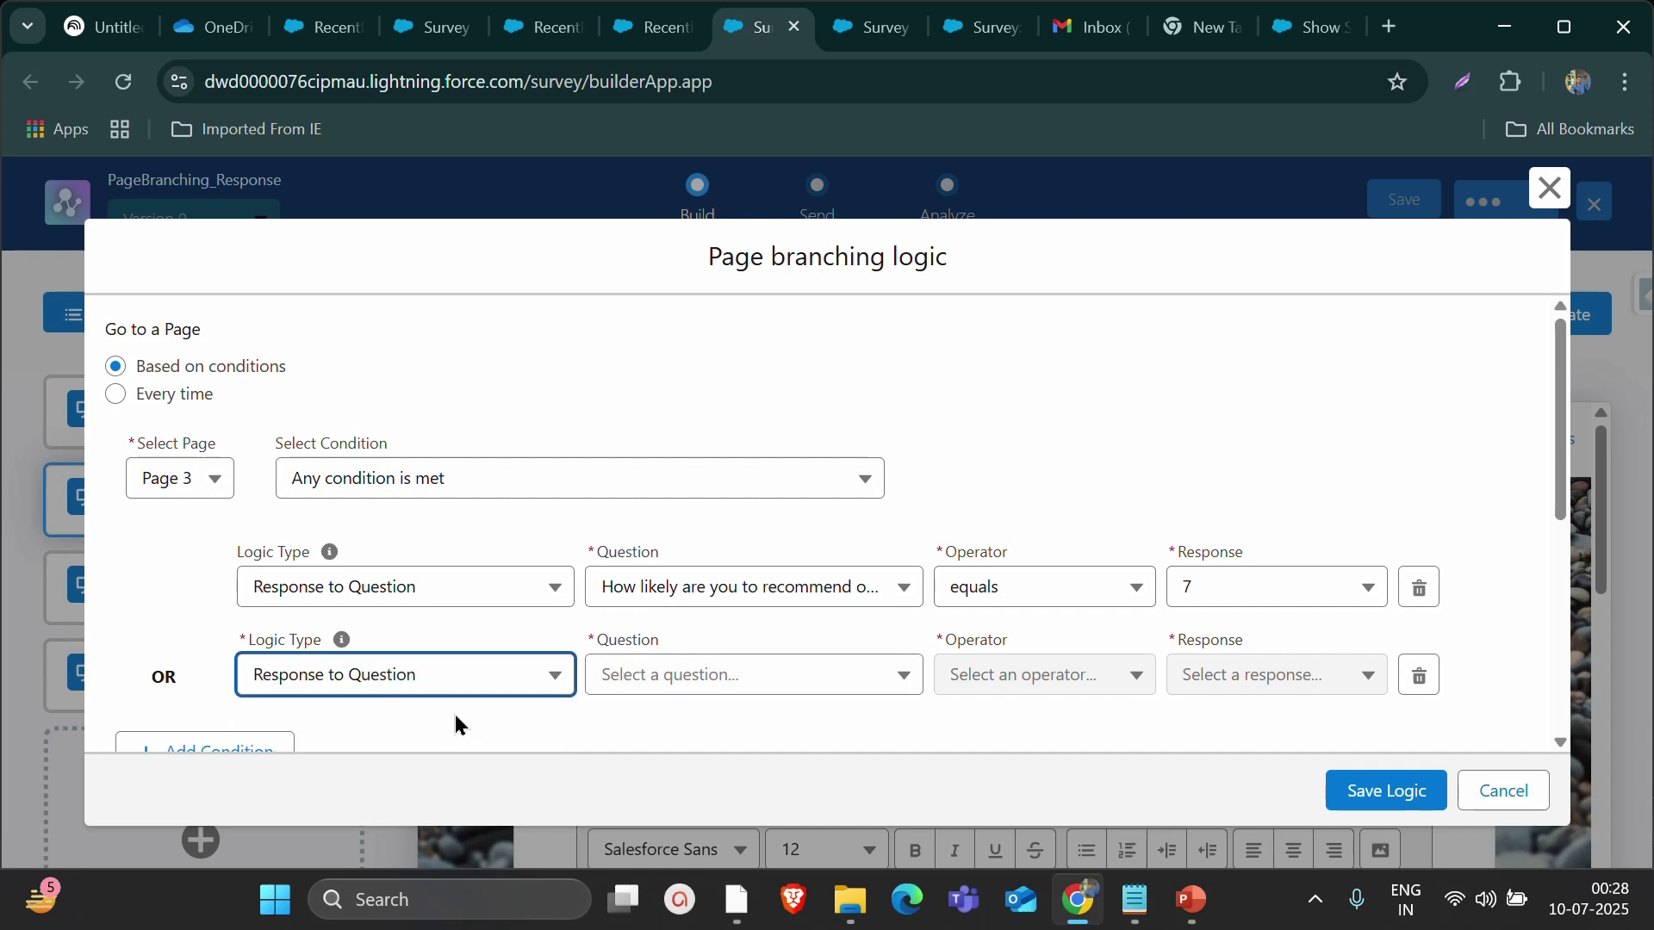
click(750, 675)
click(757, 746)
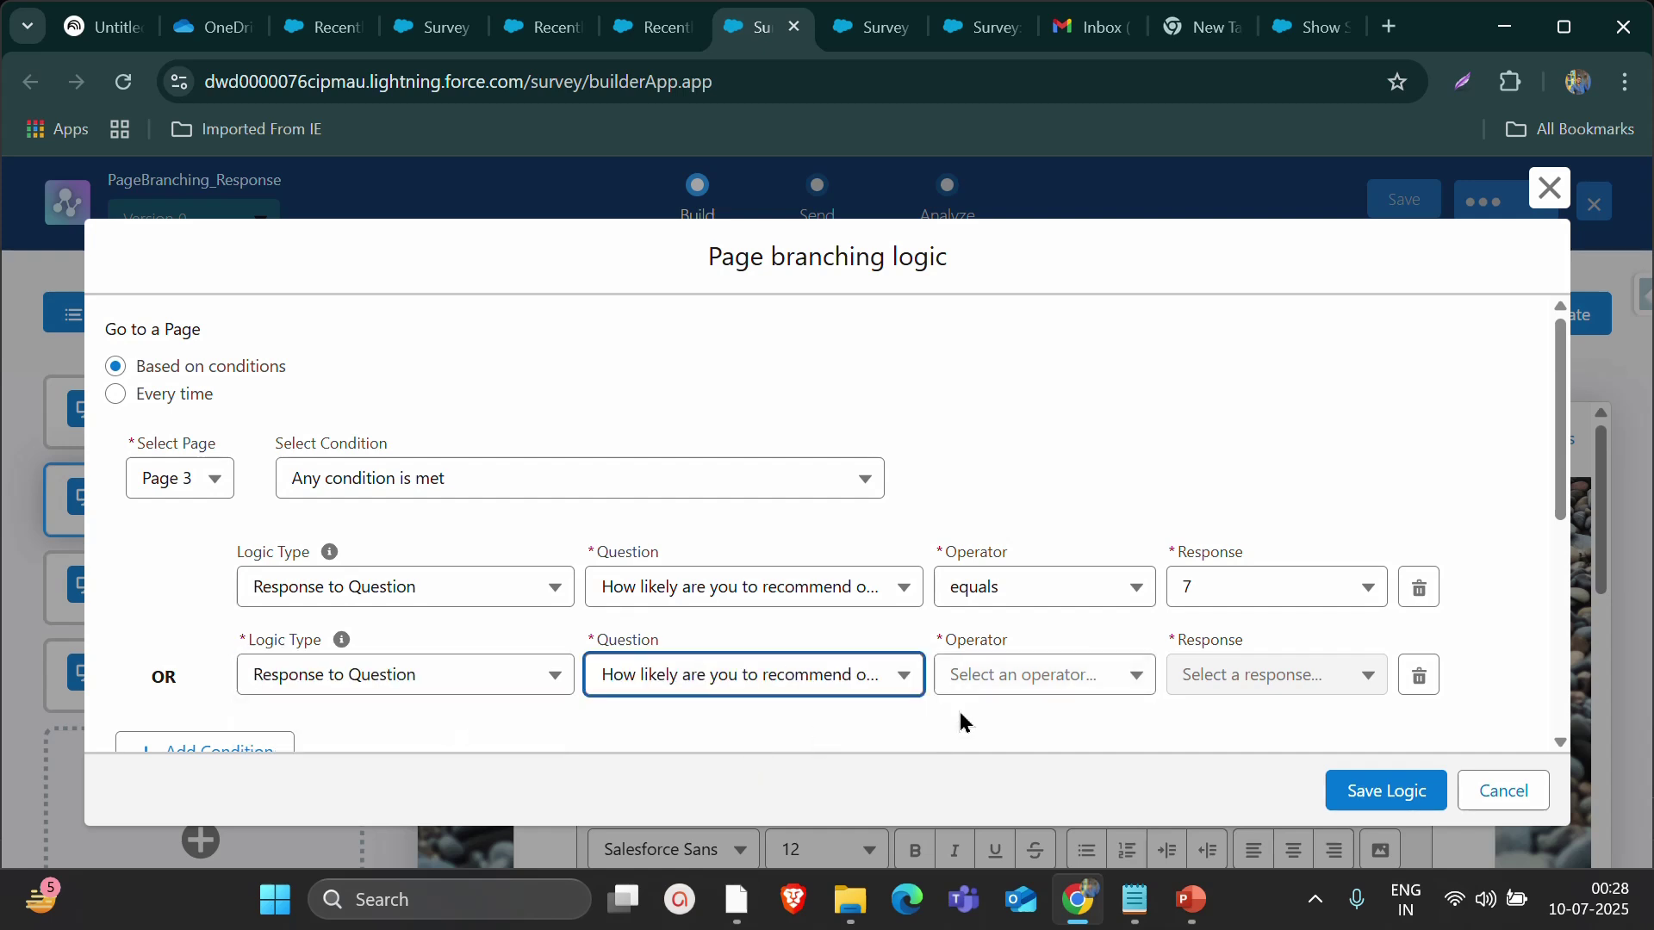
click(969, 684)
click(1034, 369)
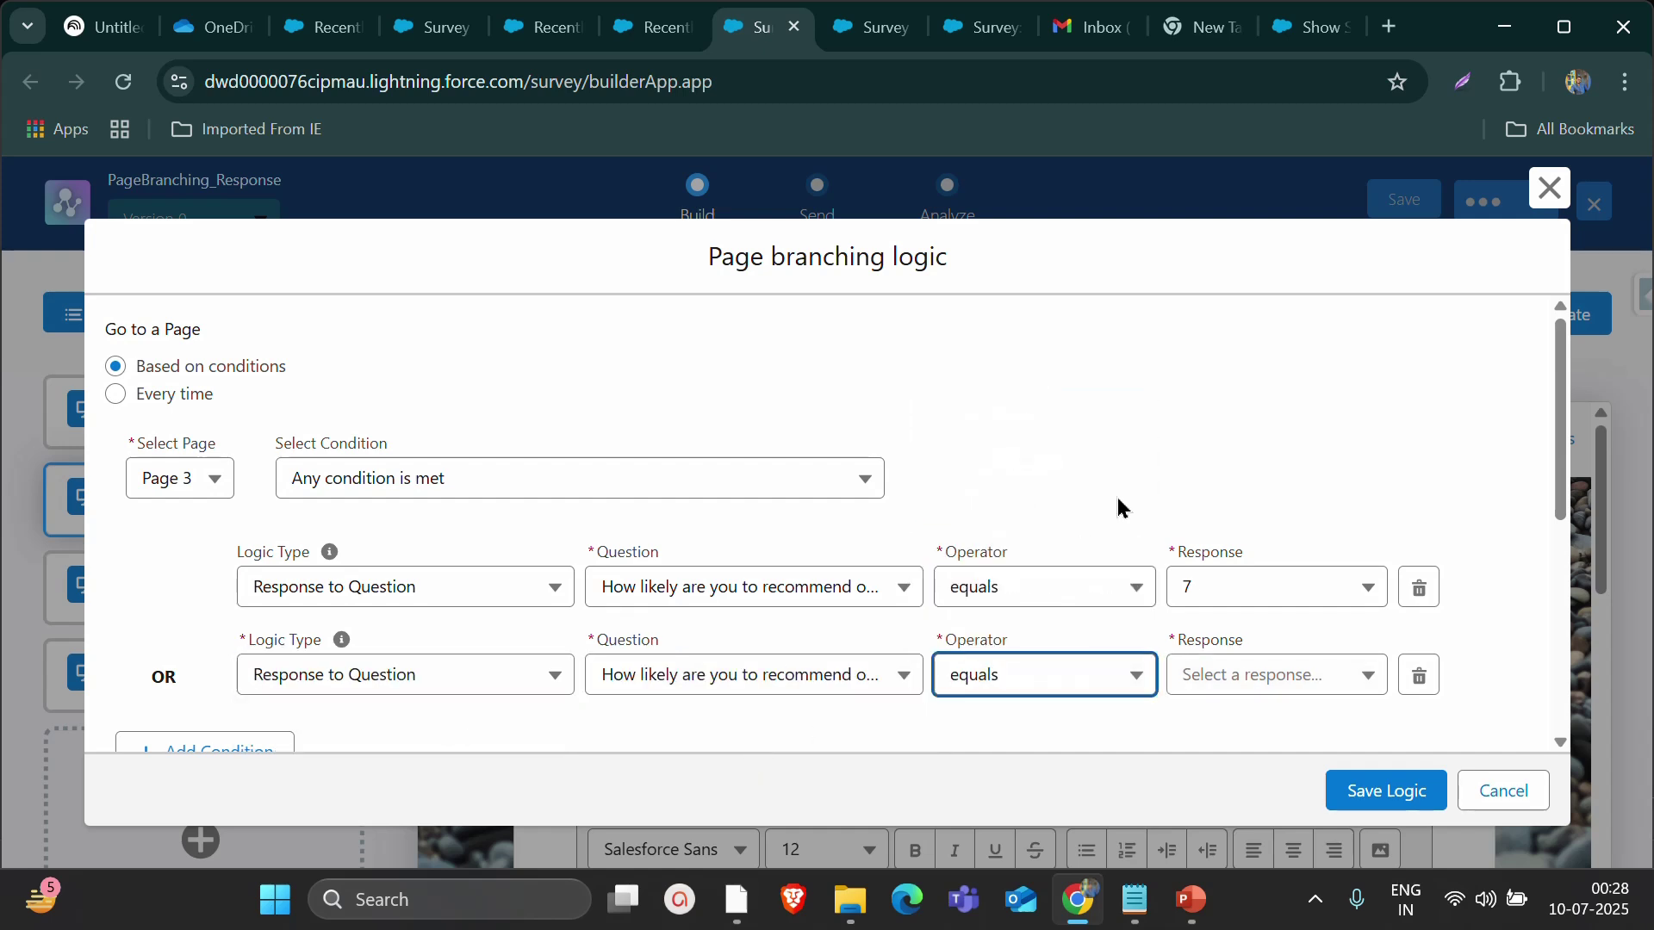
click(1252, 676)
scroll(1234, 444, down, 2)
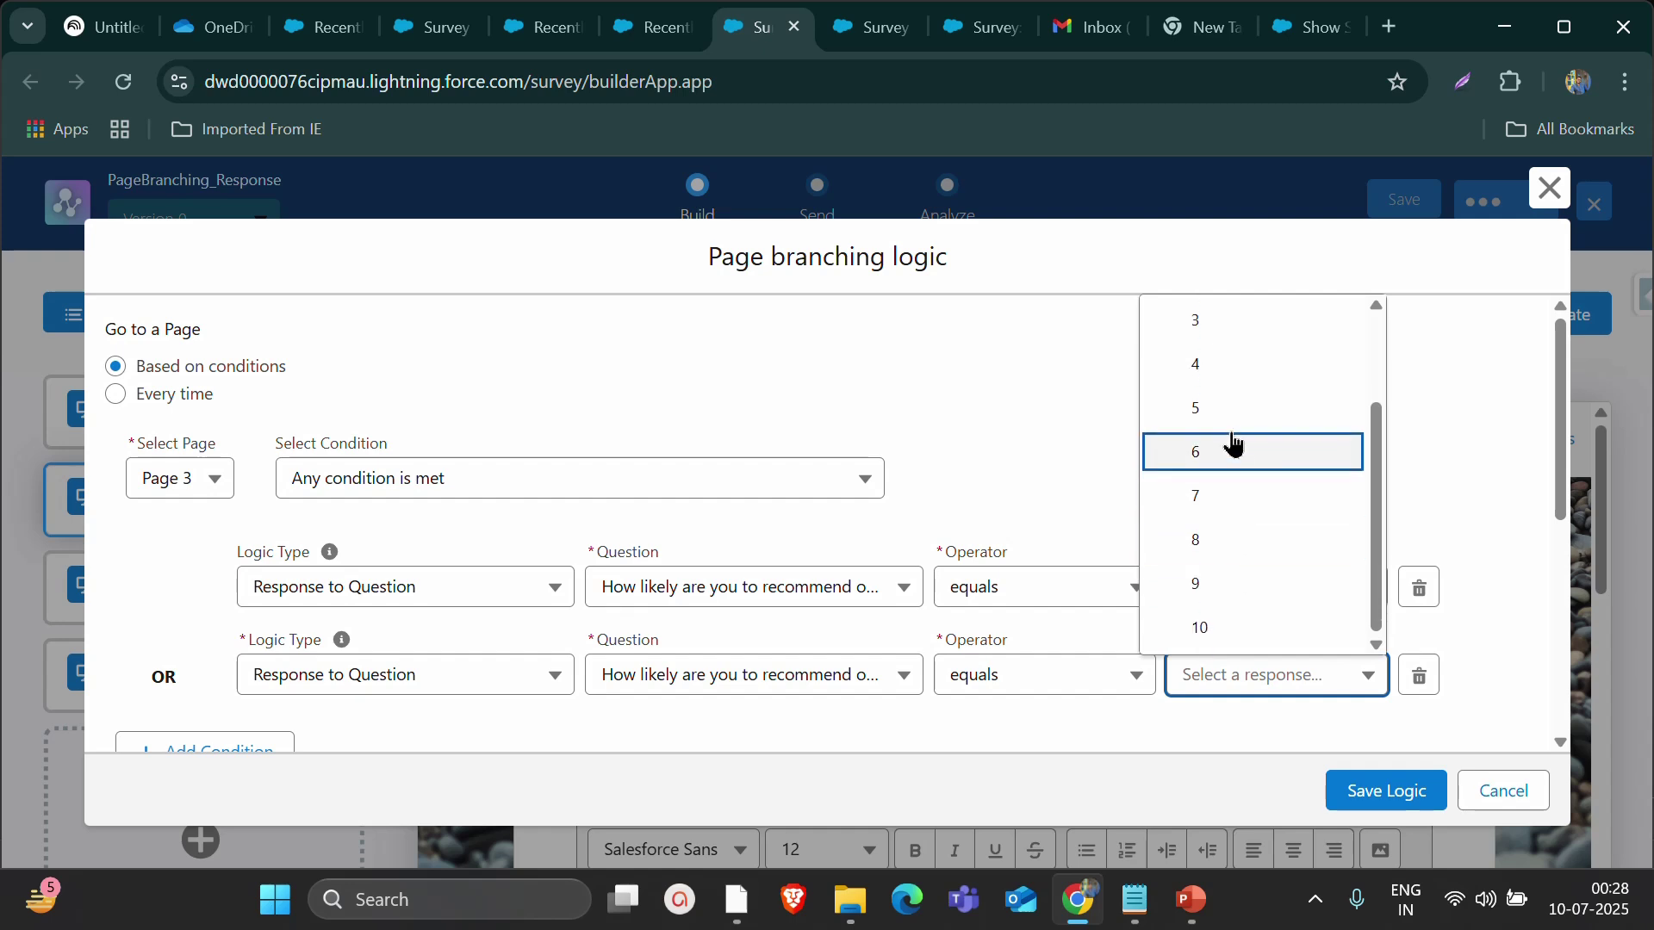
click(1216, 540)
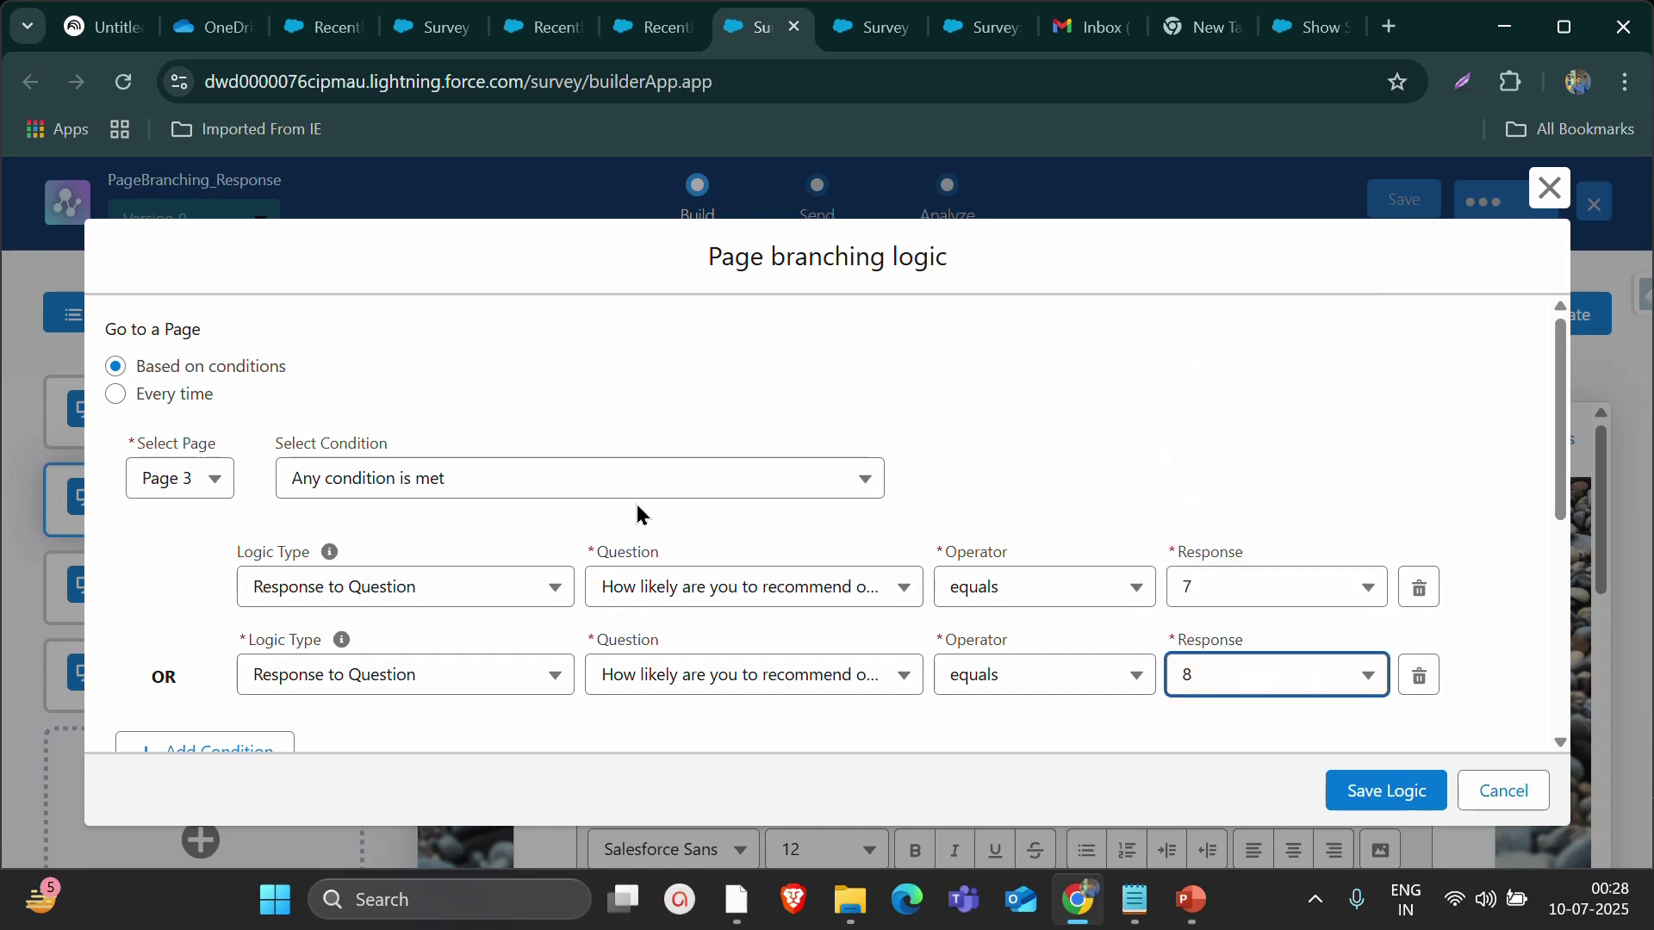
Create the Page 3 rule from its two conditions and save Page 1's branching logic
scroll(864, 676, down, 3)
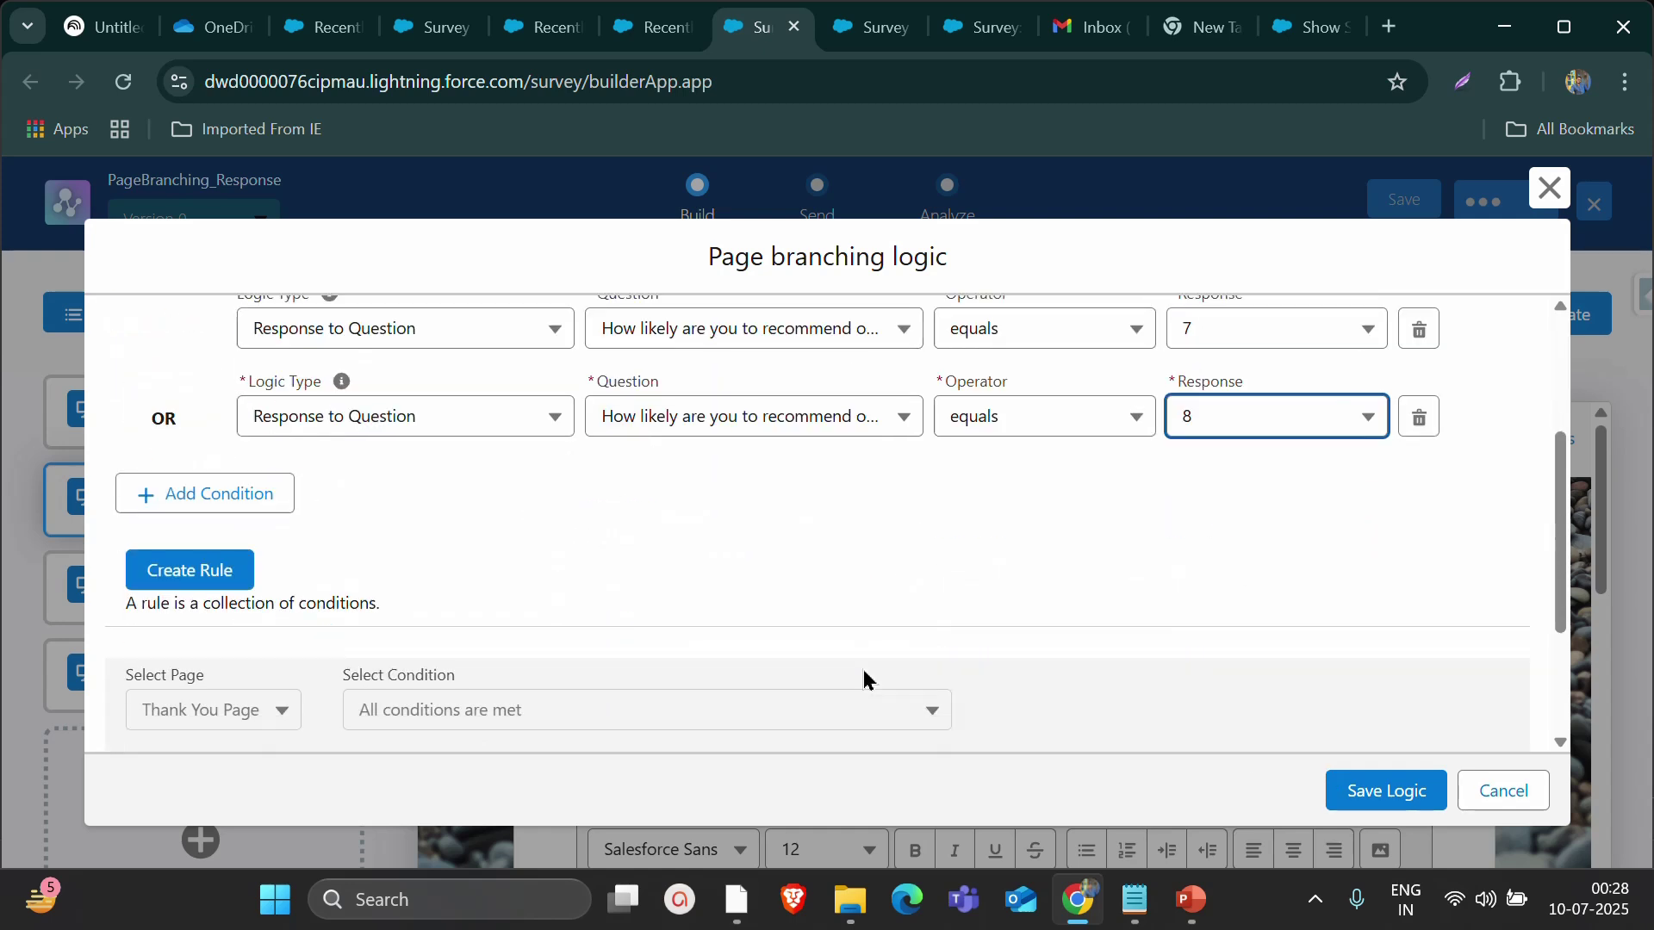
click(143, 582)
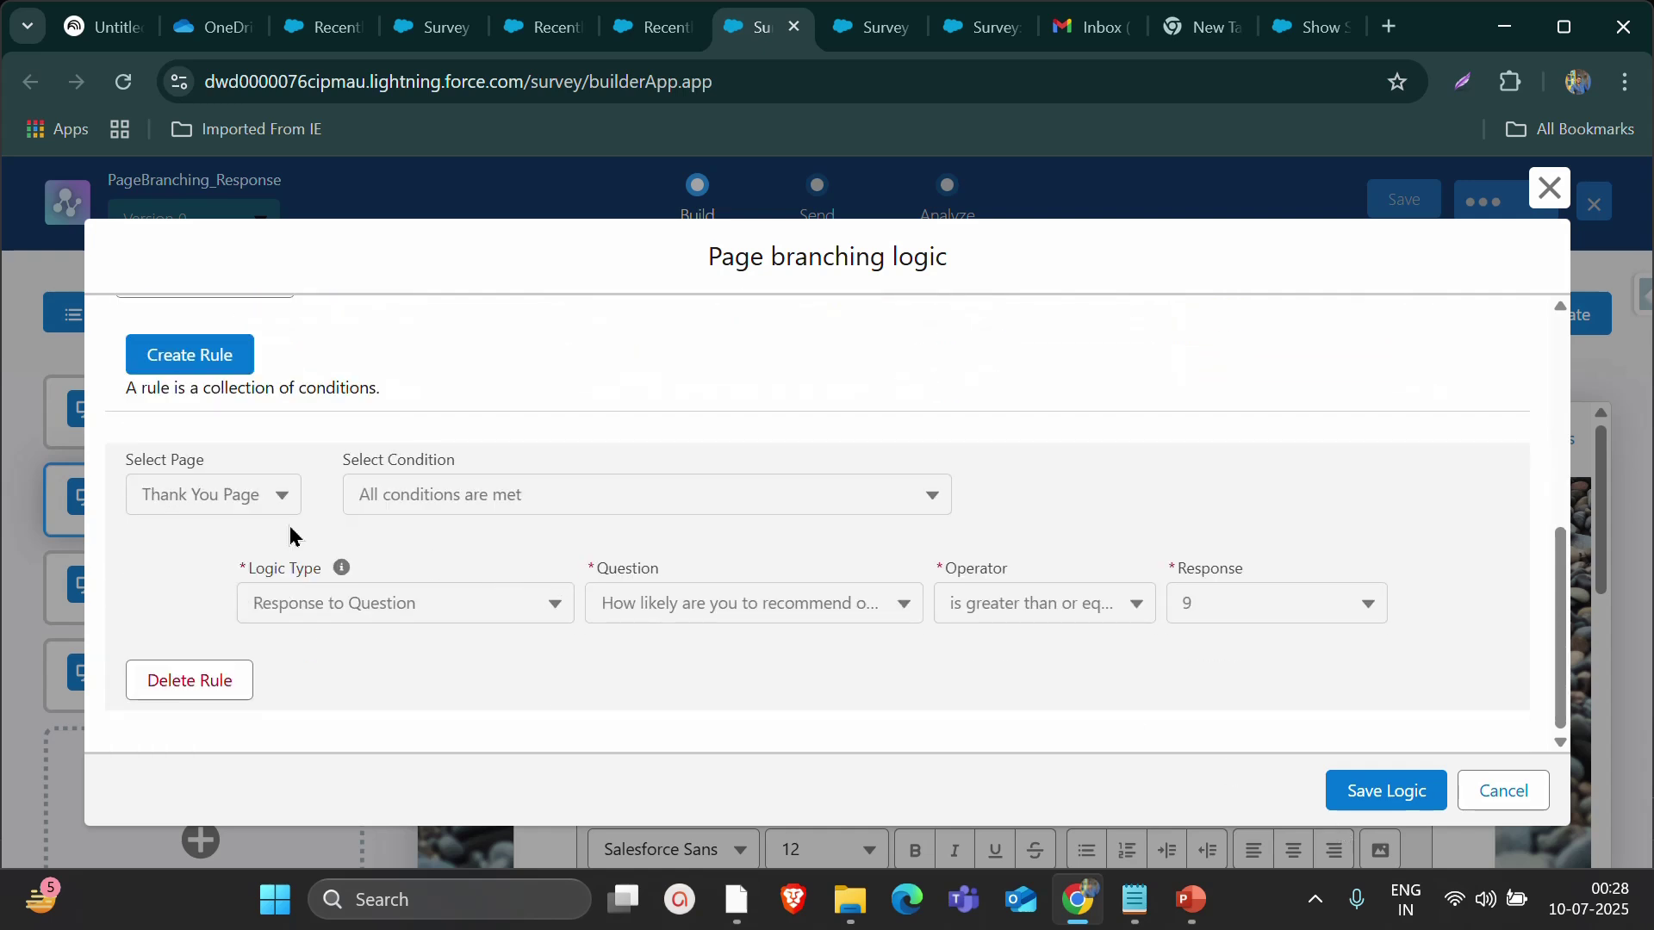
click(151, 360)
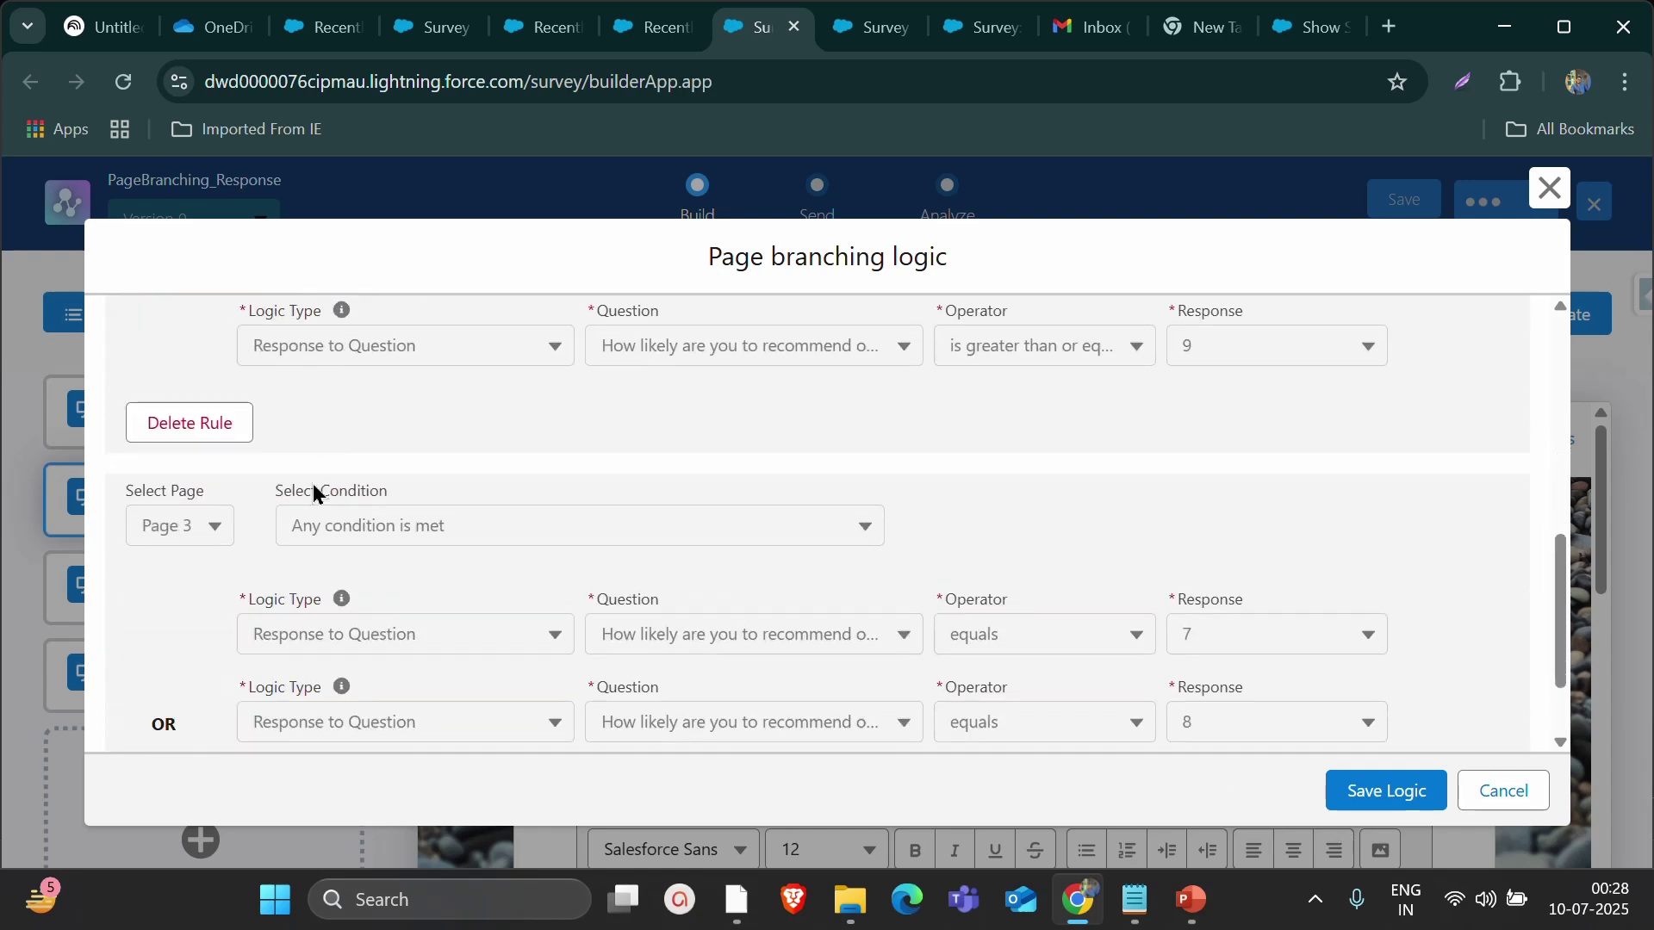
scroll(642, 594, down, 2)
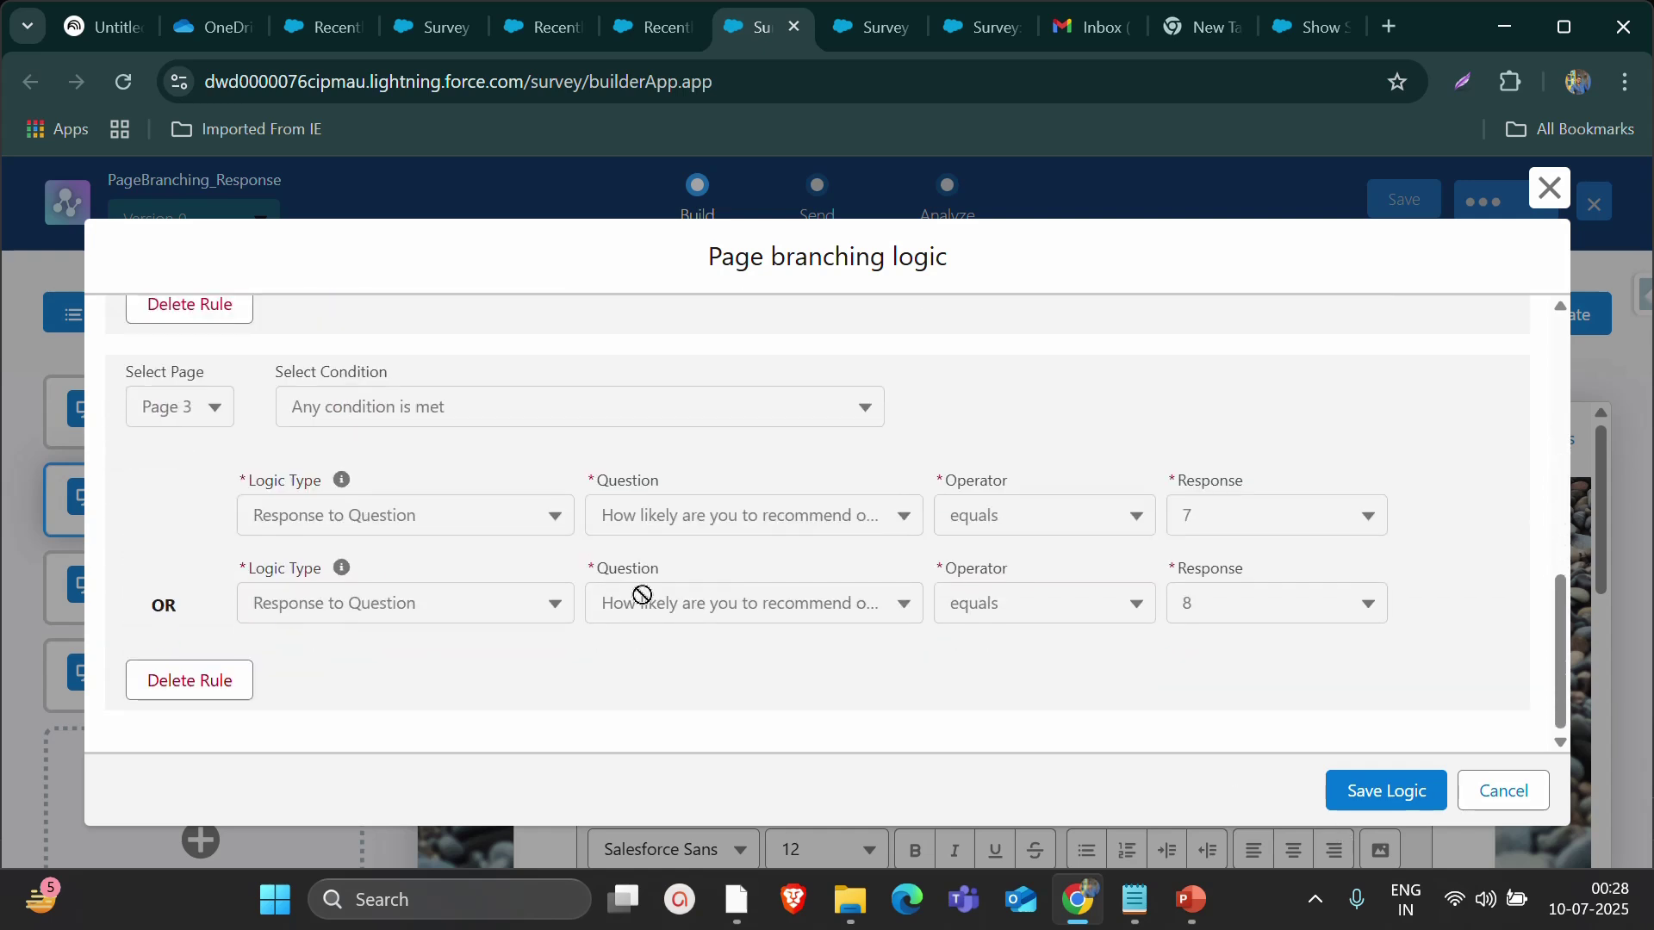
click(1401, 785)
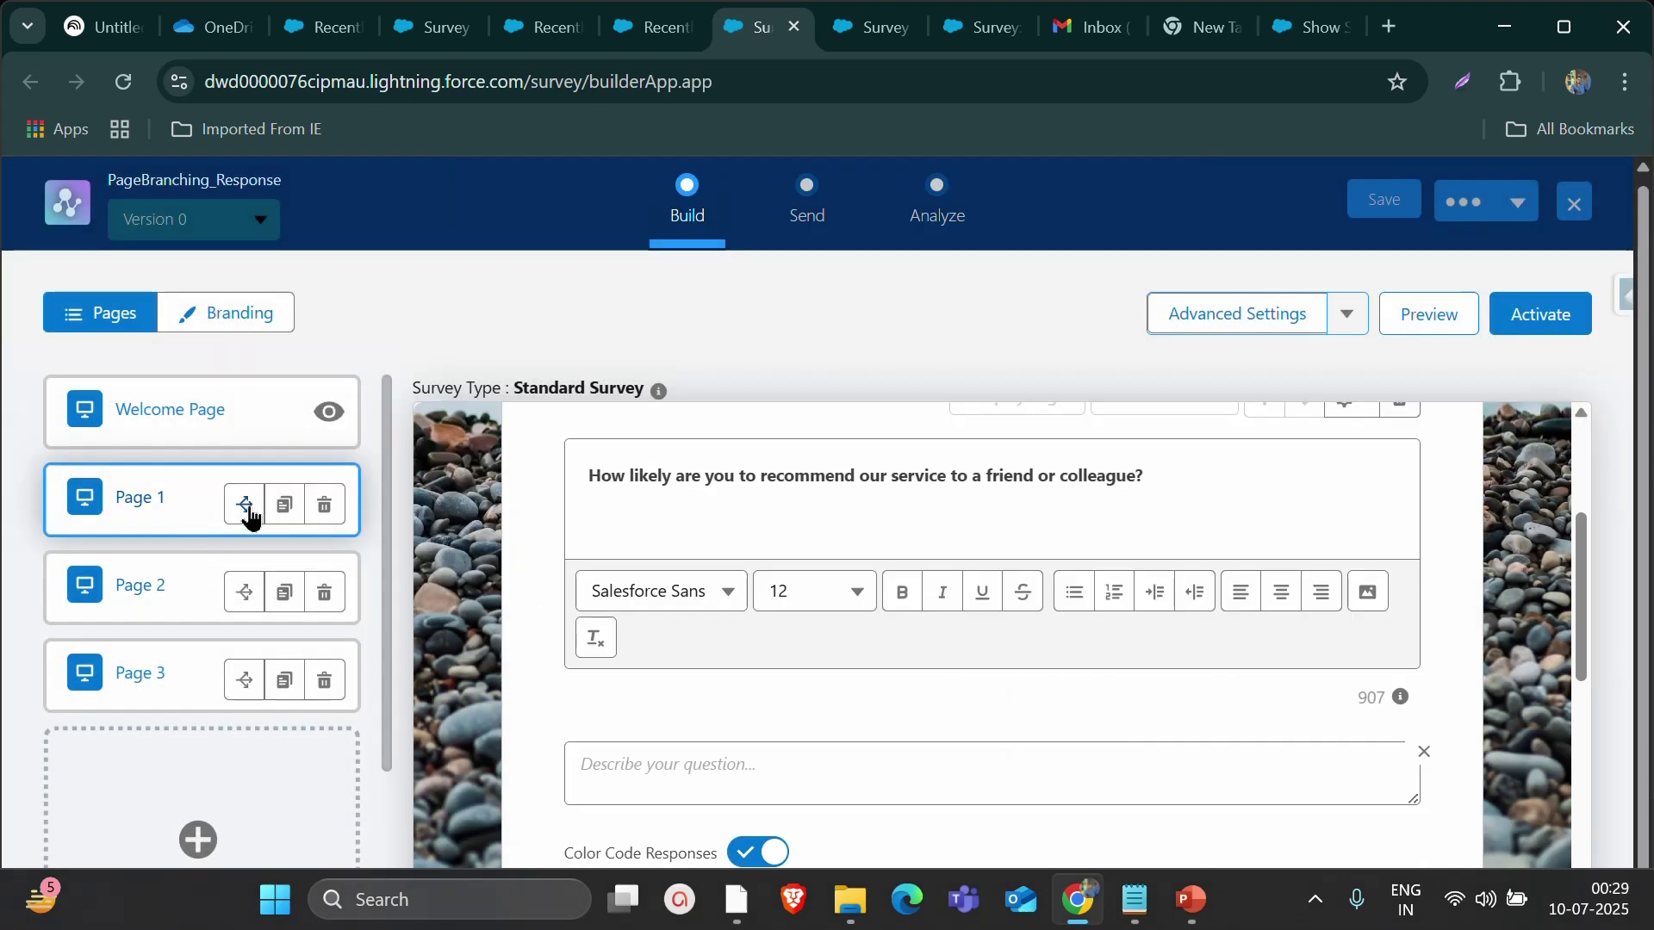
Reopen Page 1's branching logic and start a rule that goes to Page 2 when all conditions are met
click(249, 514)
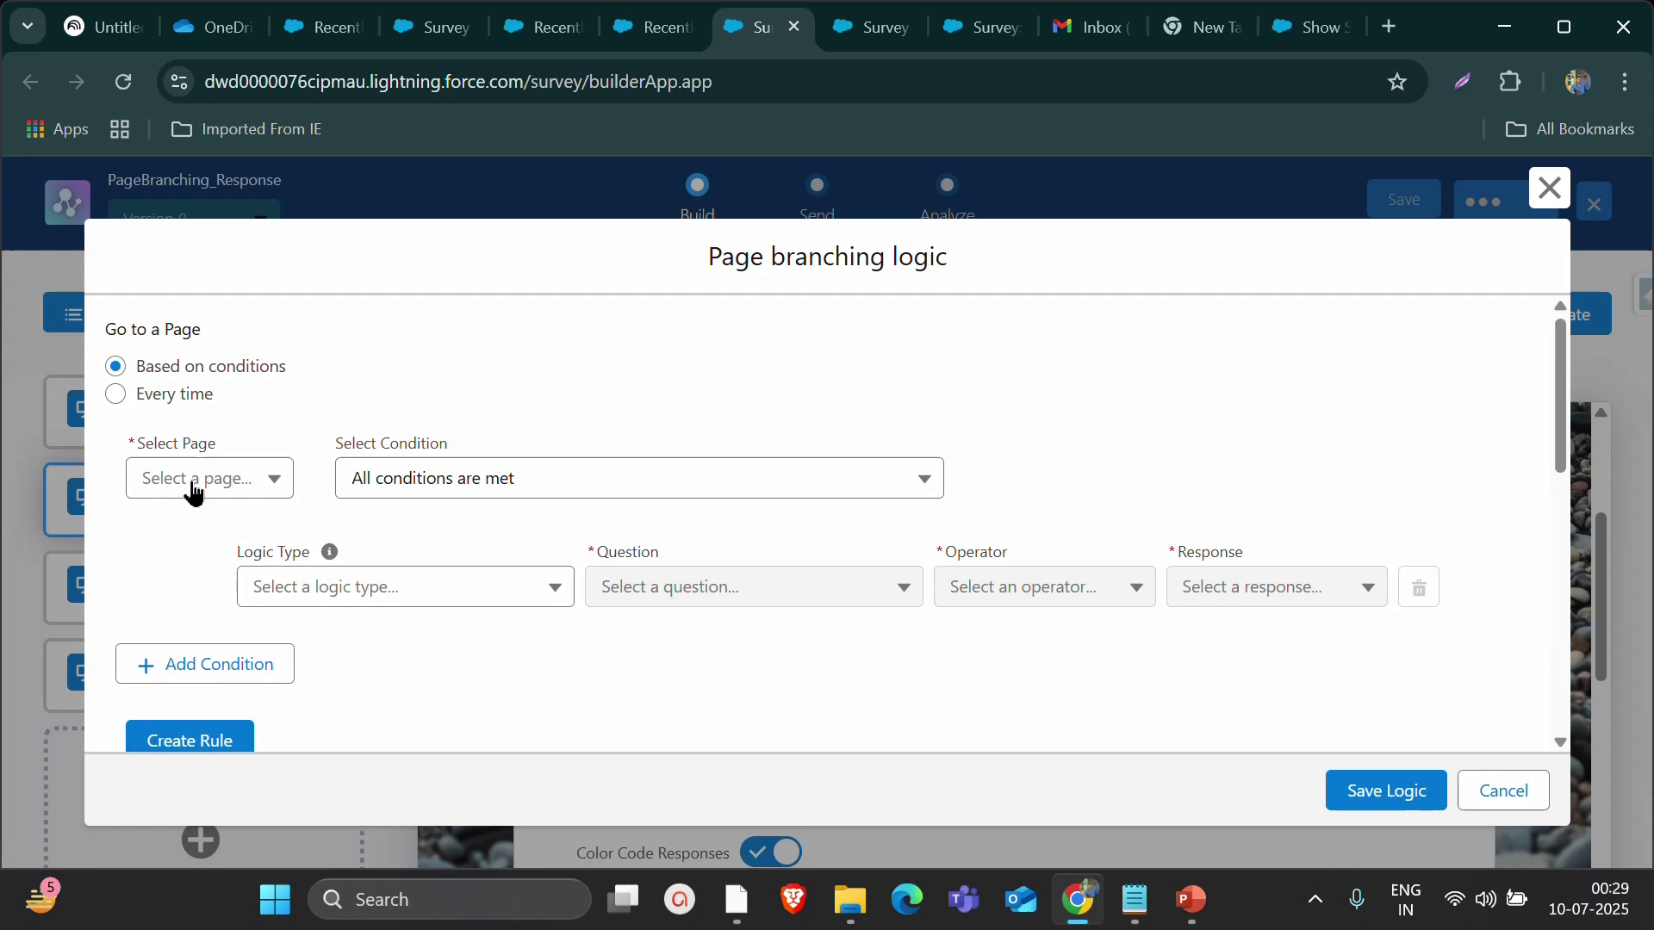
click(196, 487)
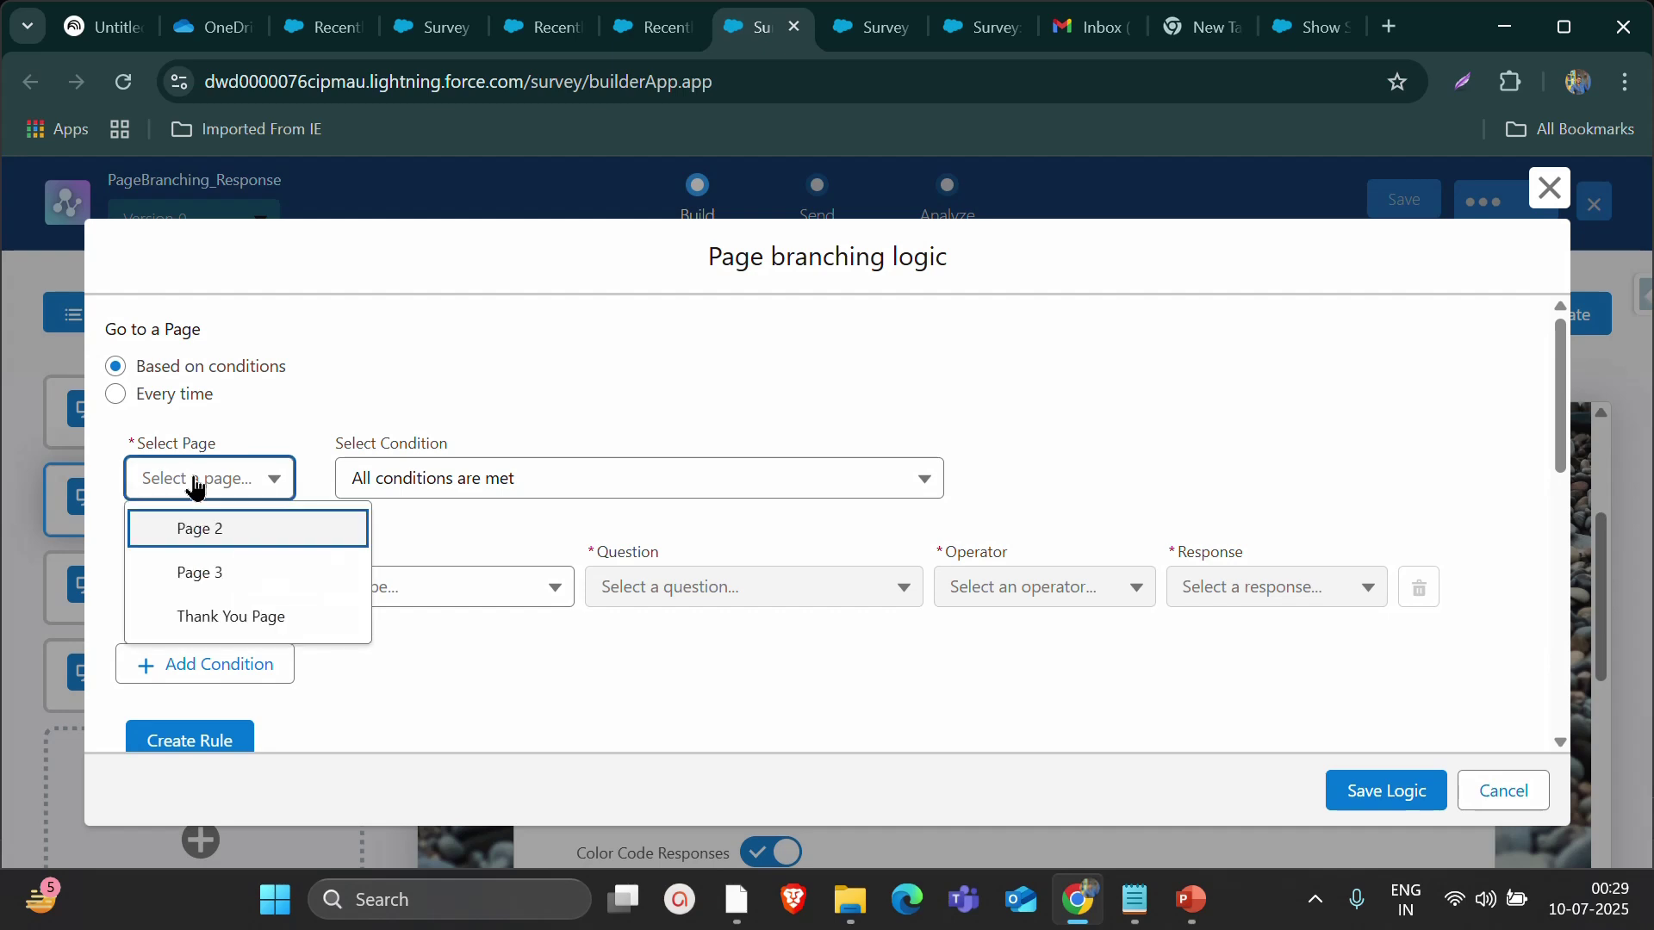
click(205, 554)
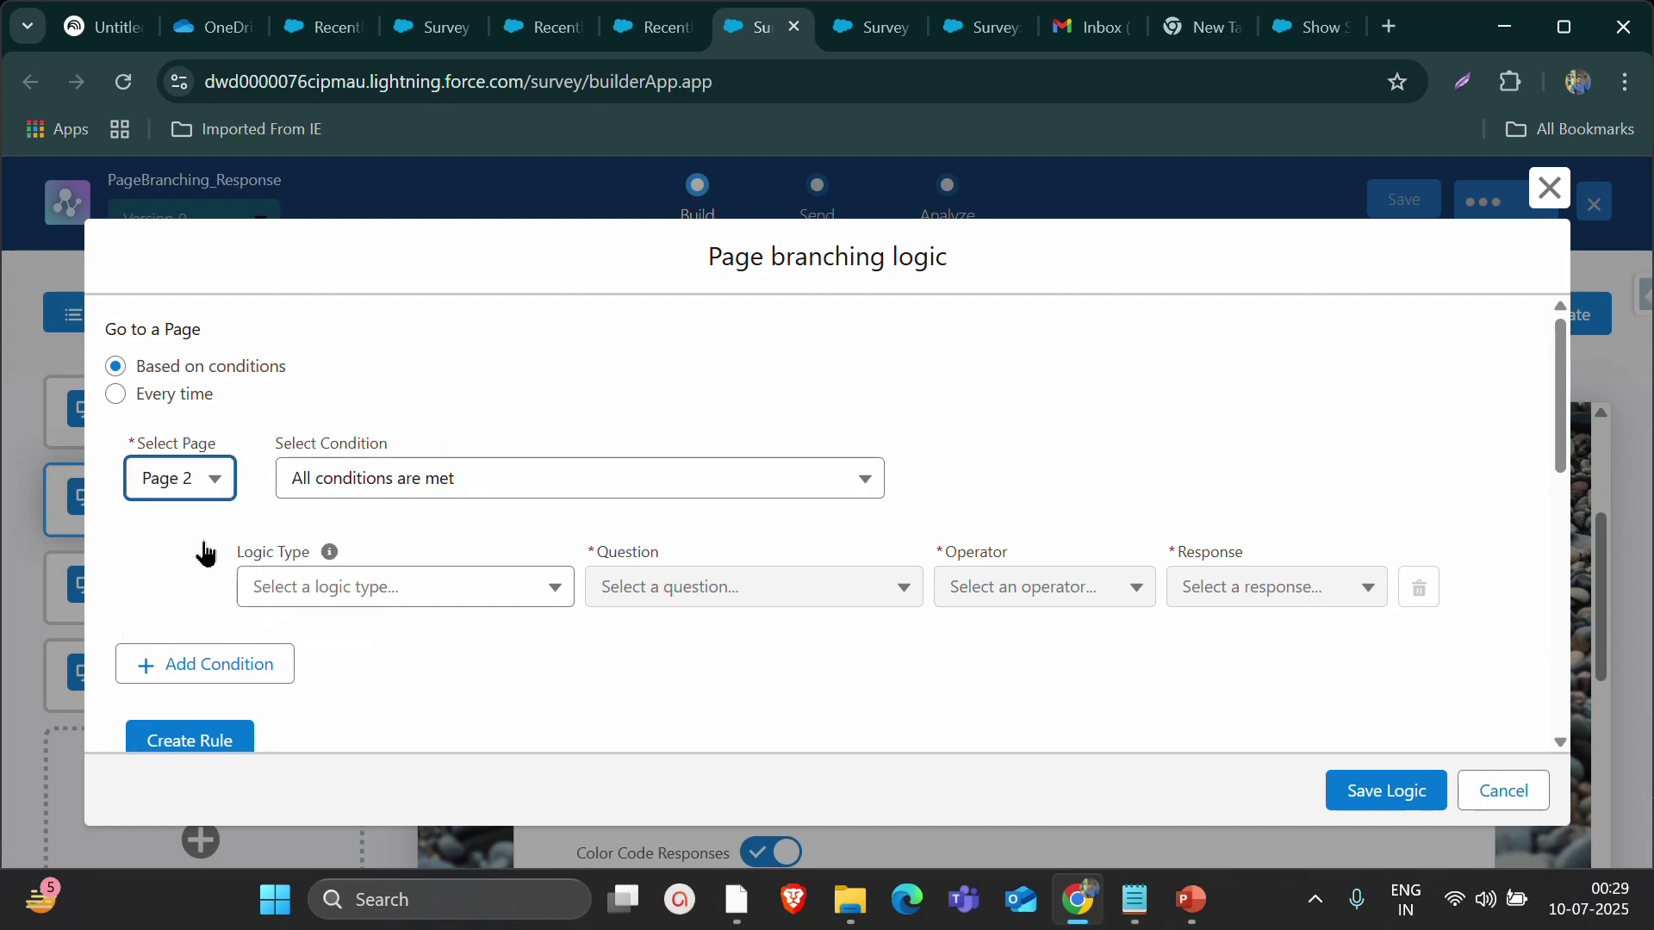
click(361, 497)
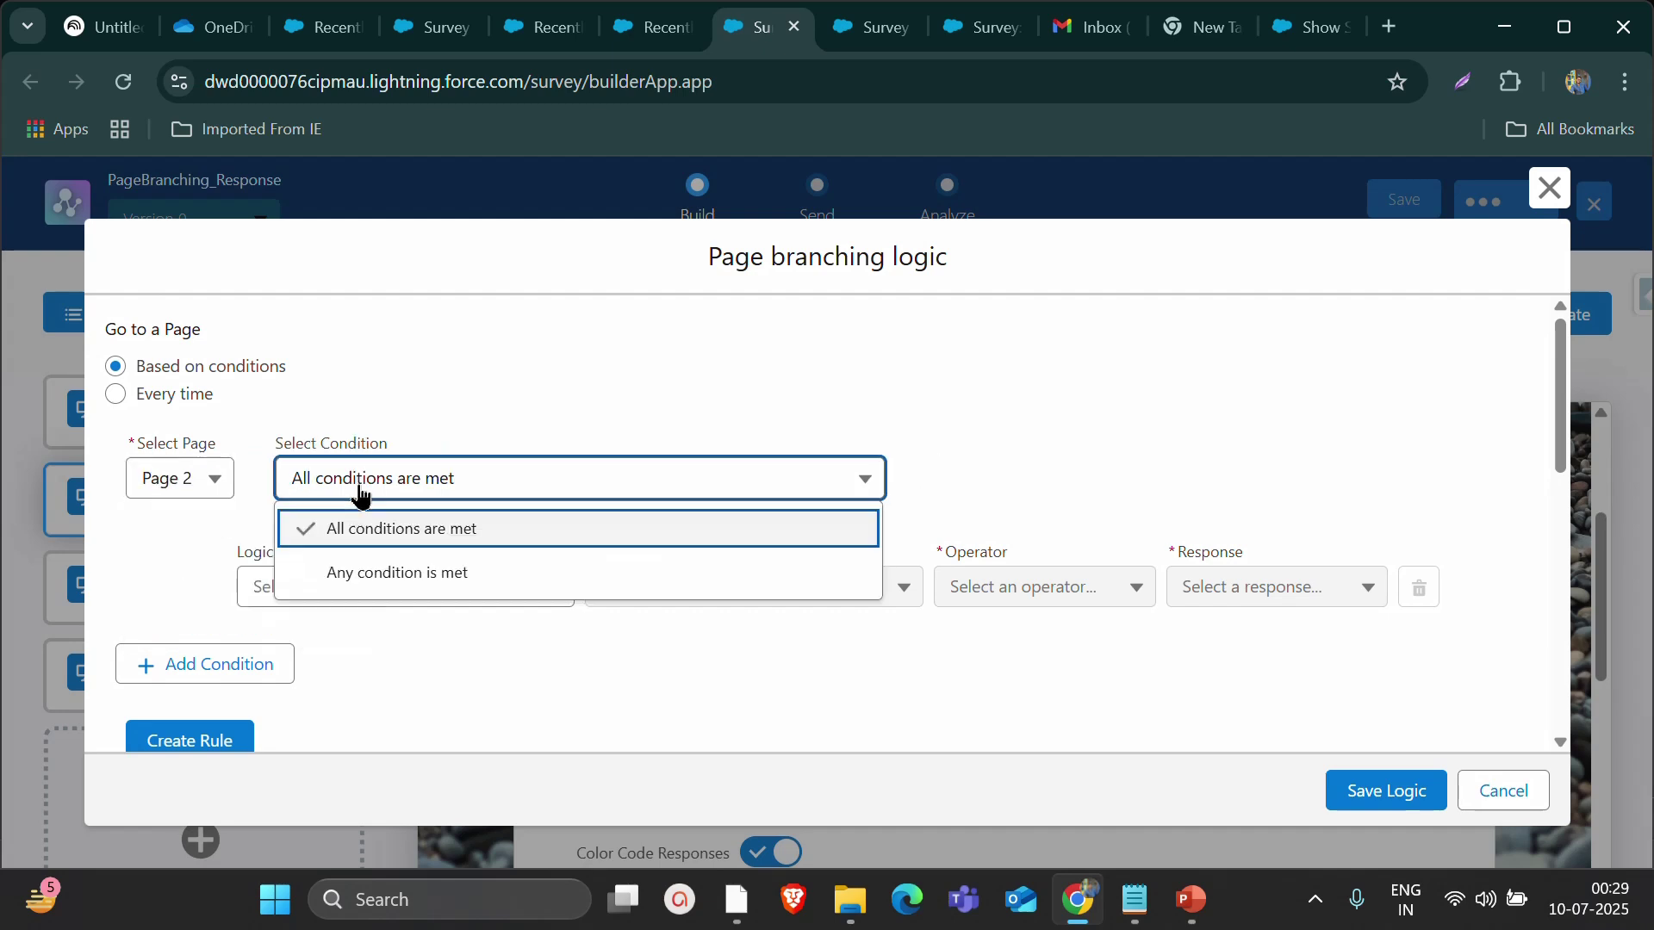
click(456, 550)
Set the Page 2 rule's condition to Response to Question, with the recommendation question "is less than or equal to" 6
click(394, 584)
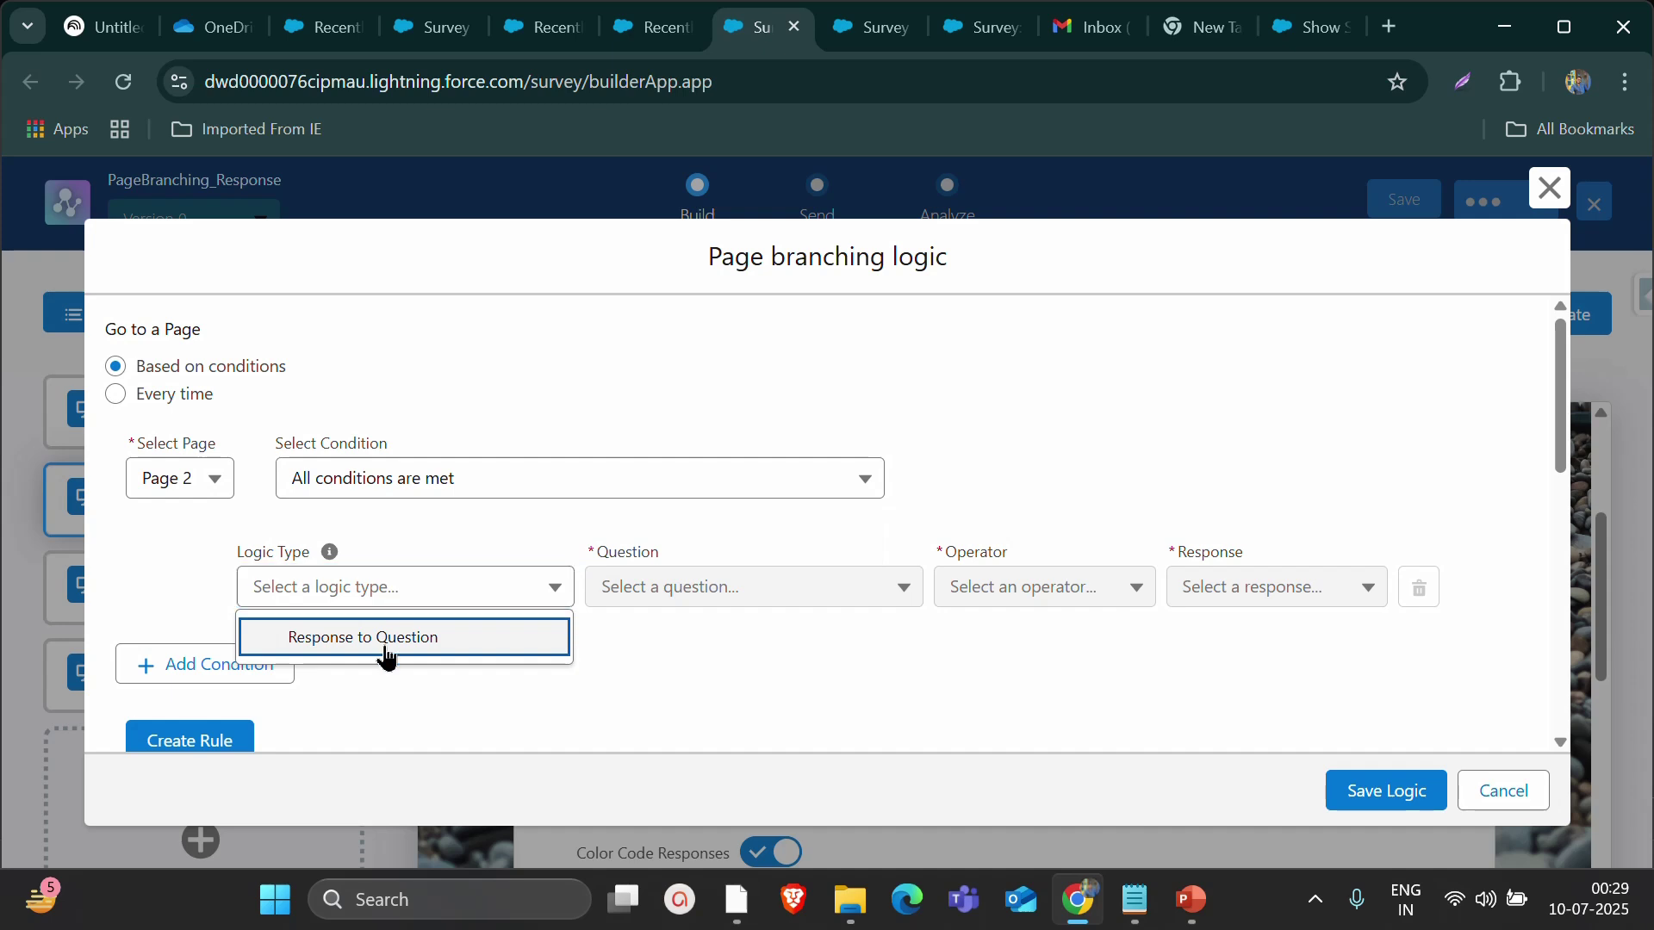
click(383, 647)
click(677, 603)
click(790, 644)
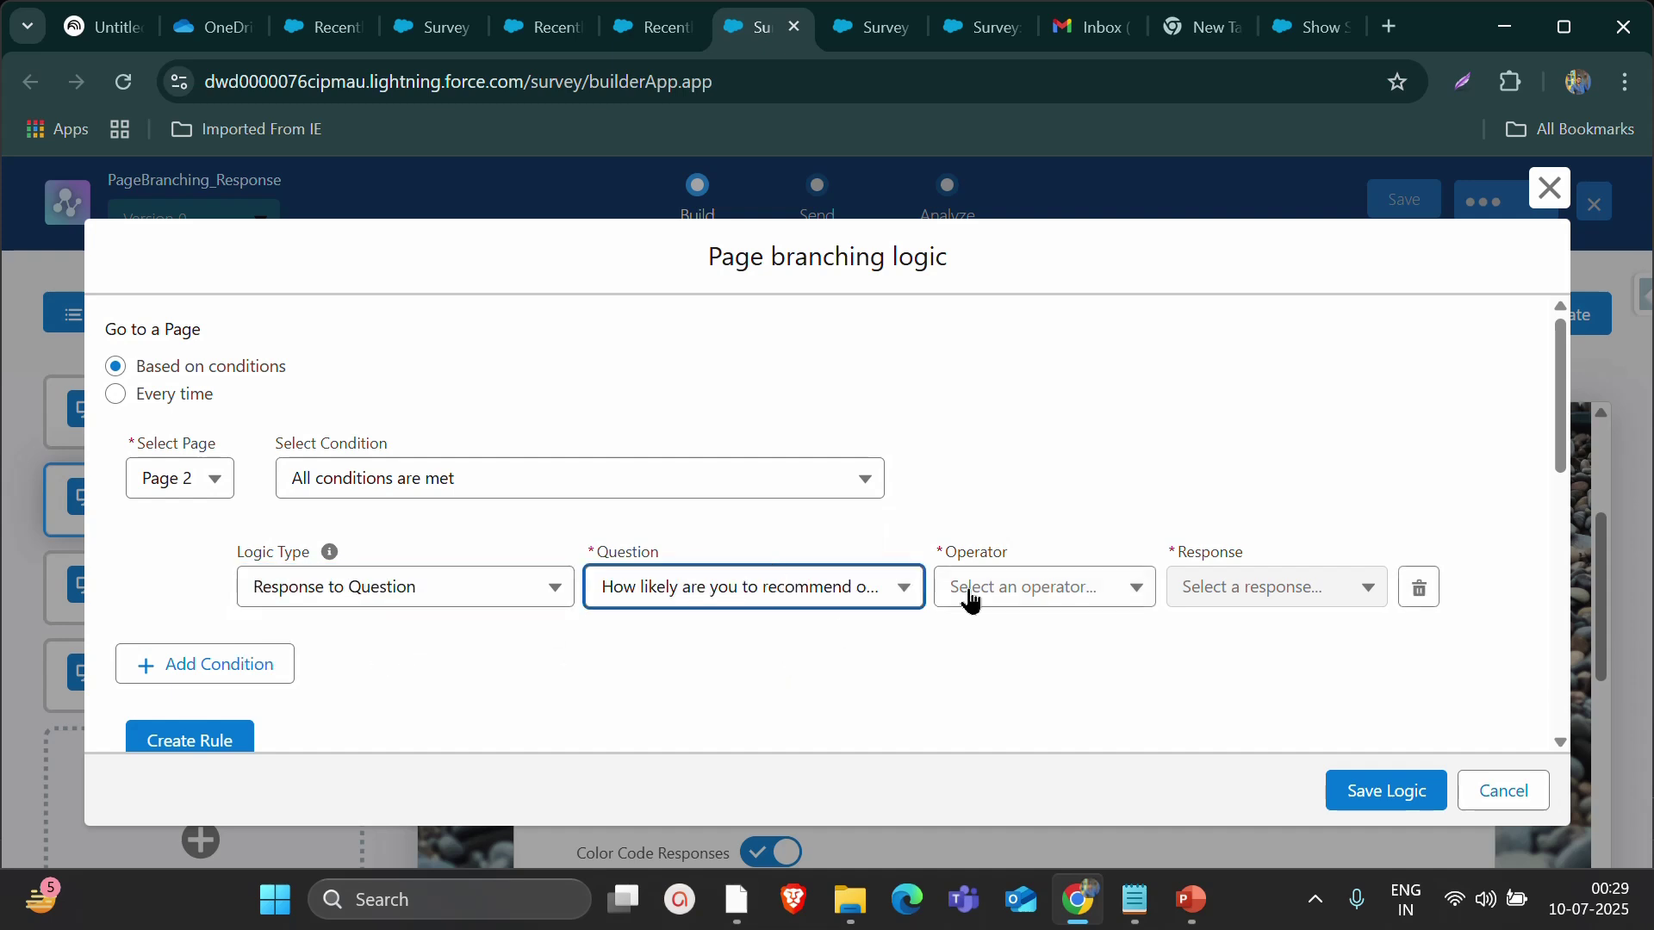
click(995, 593)
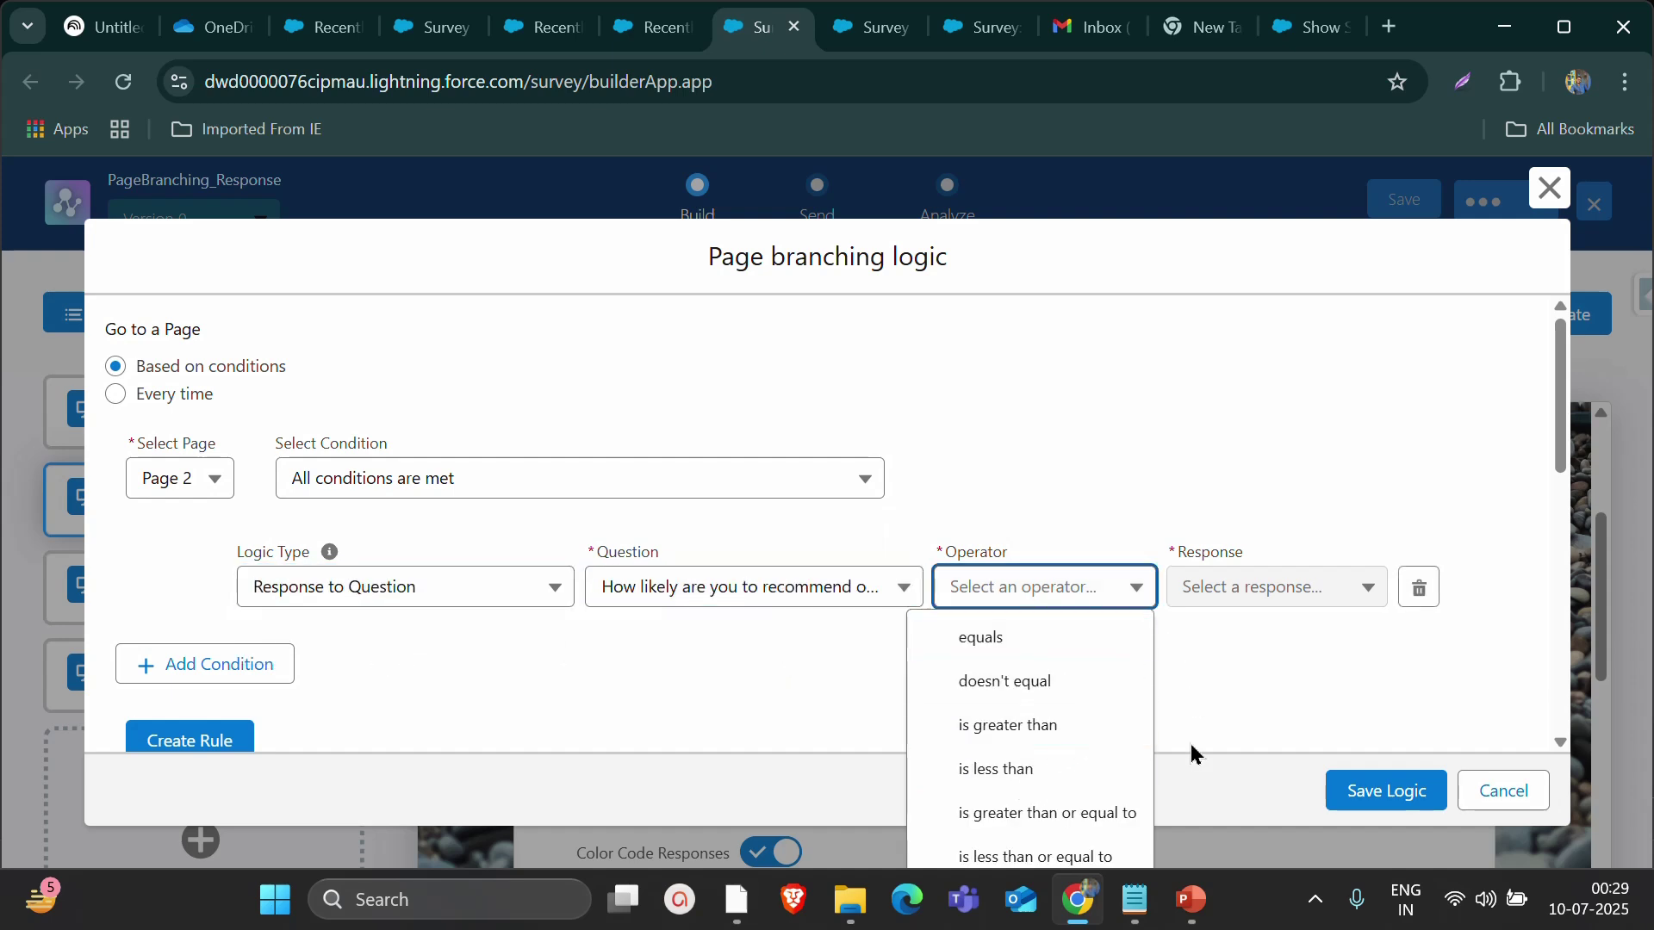
click(1120, 854)
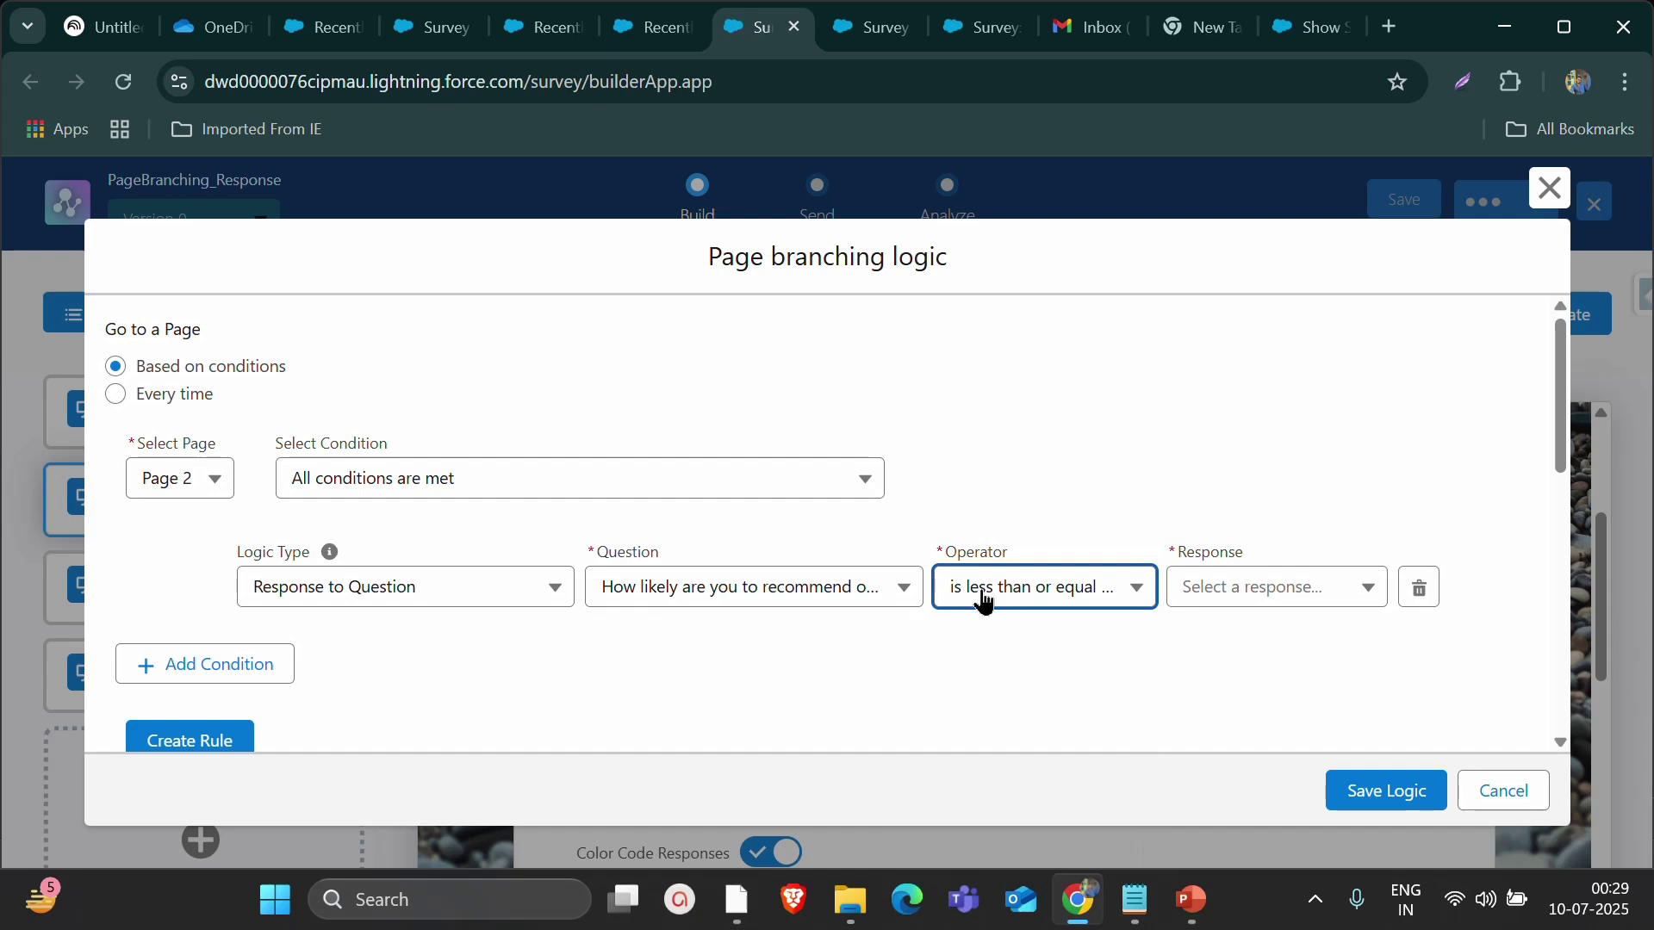
click(1187, 589)
click(1215, 508)
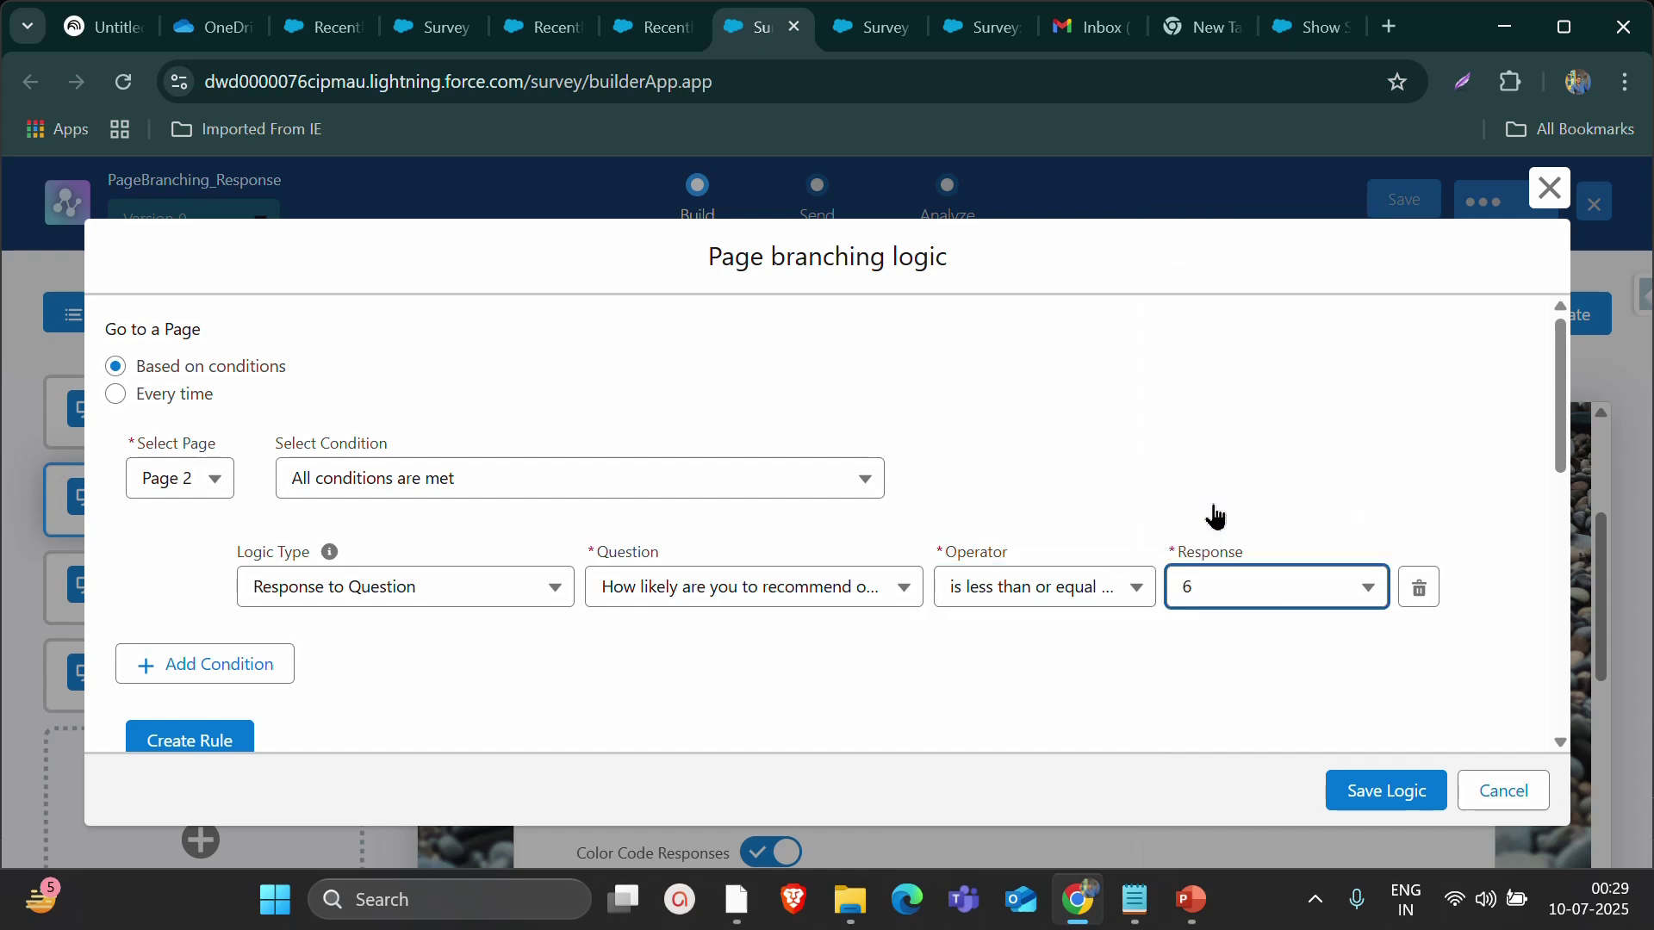
Create the Page 2 rule, and save both the branching logic and the survey
scroll(662, 611, down, 3)
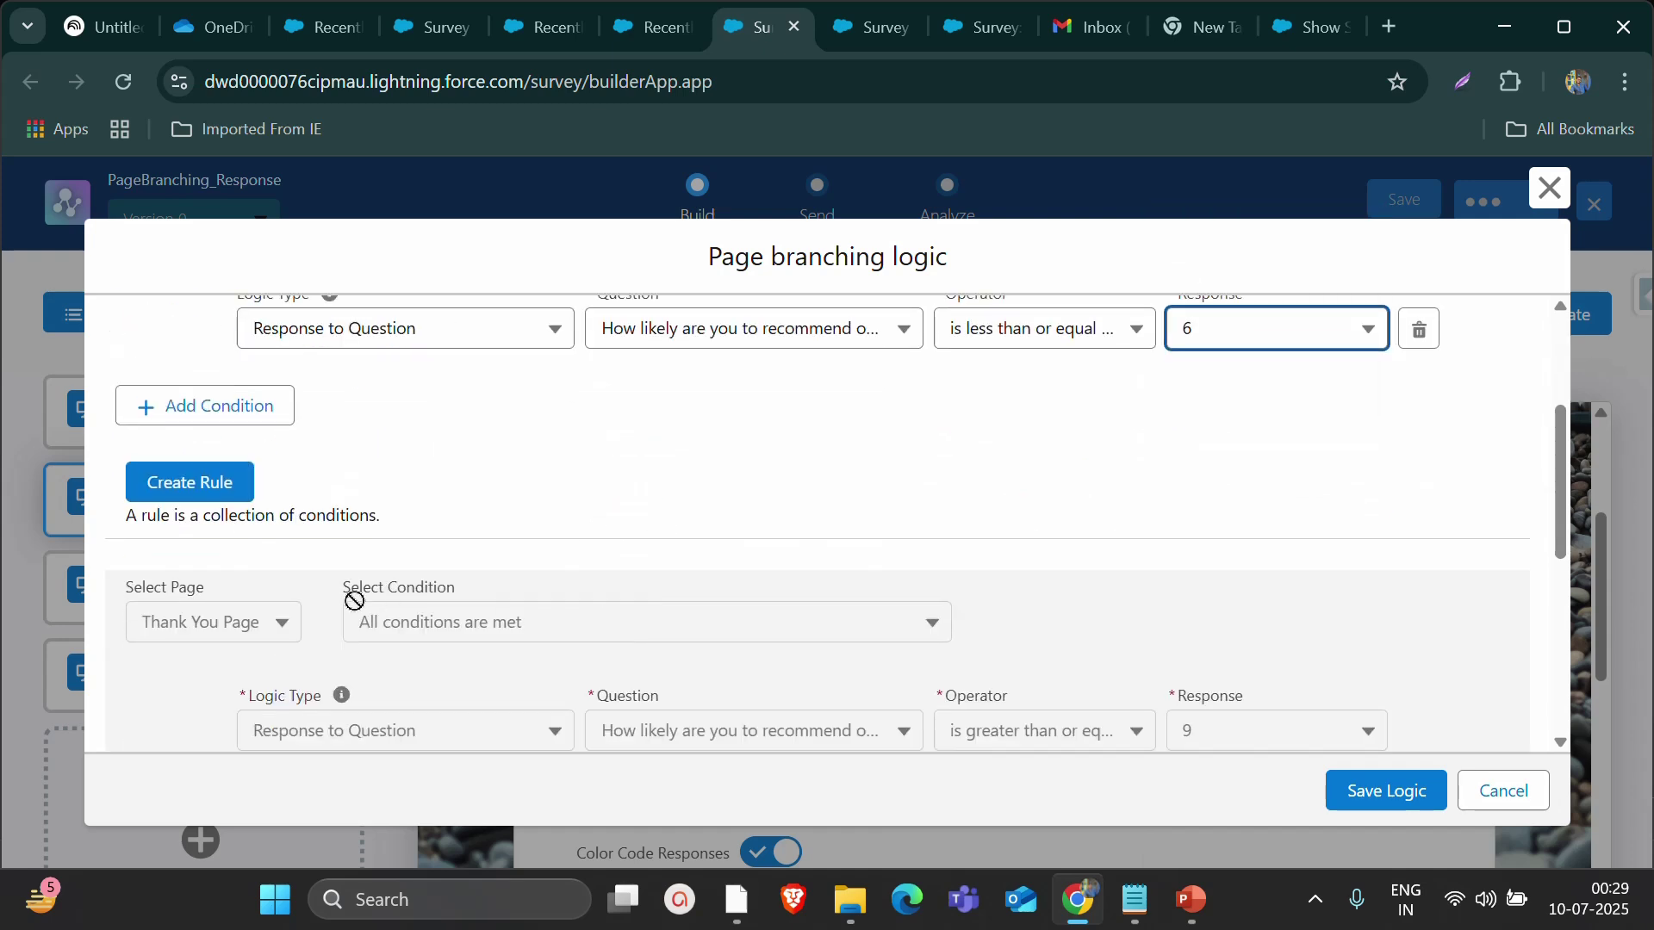
scroll(355, 600, up, 5)
click(235, 735)
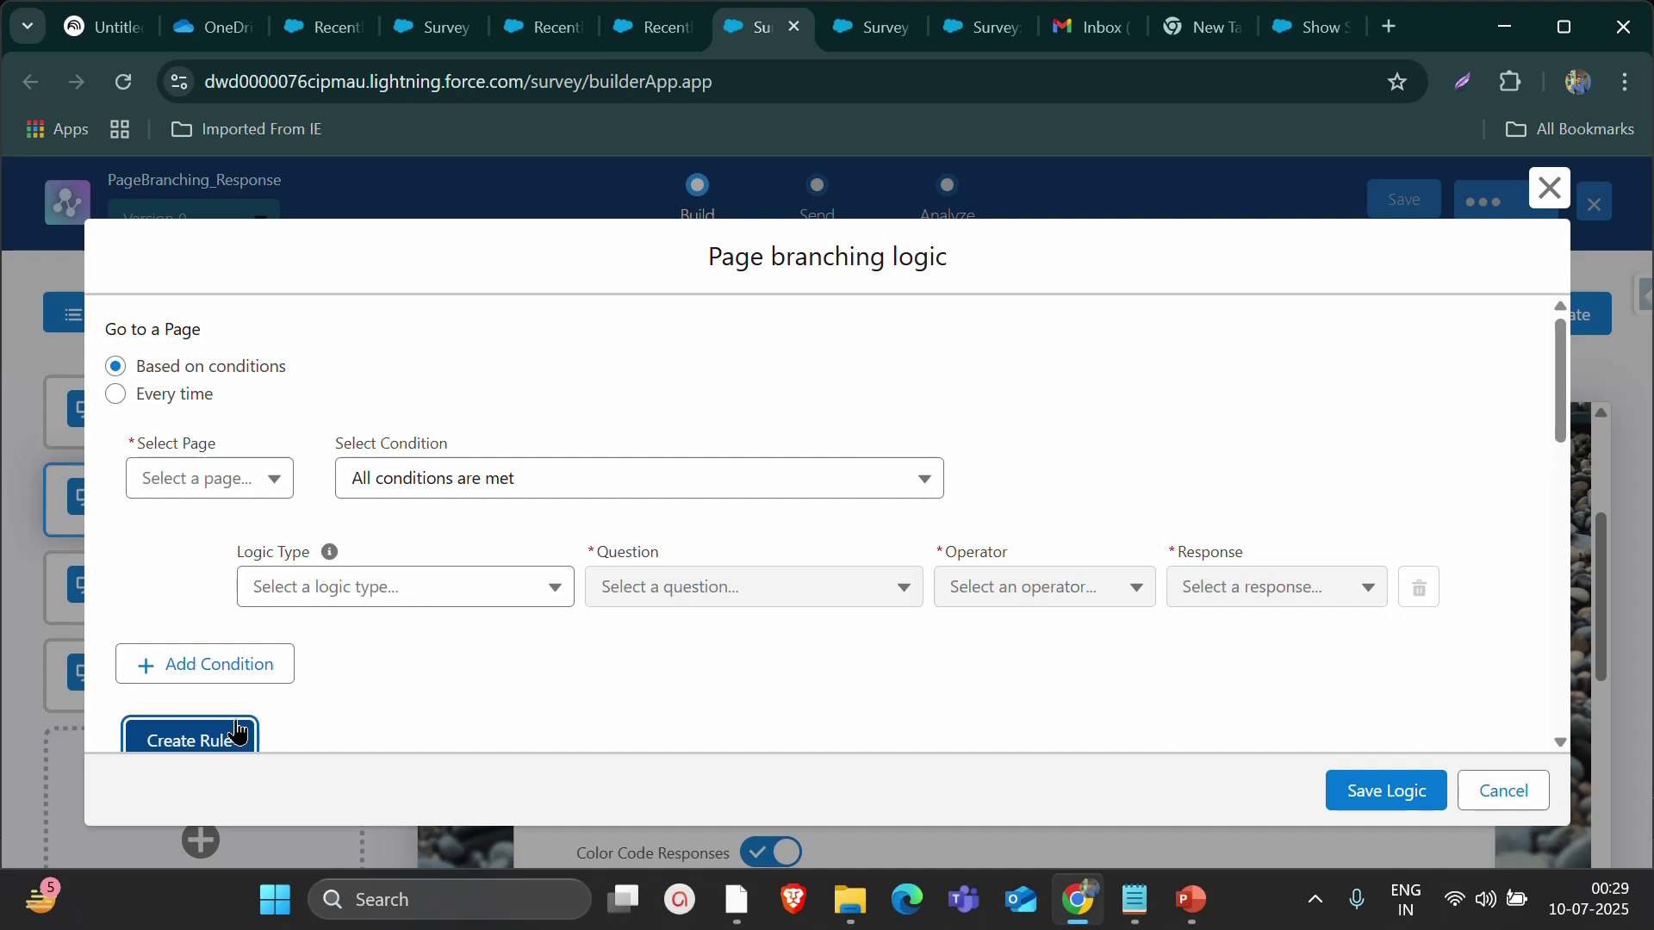
scroll(354, 591, down, 10)
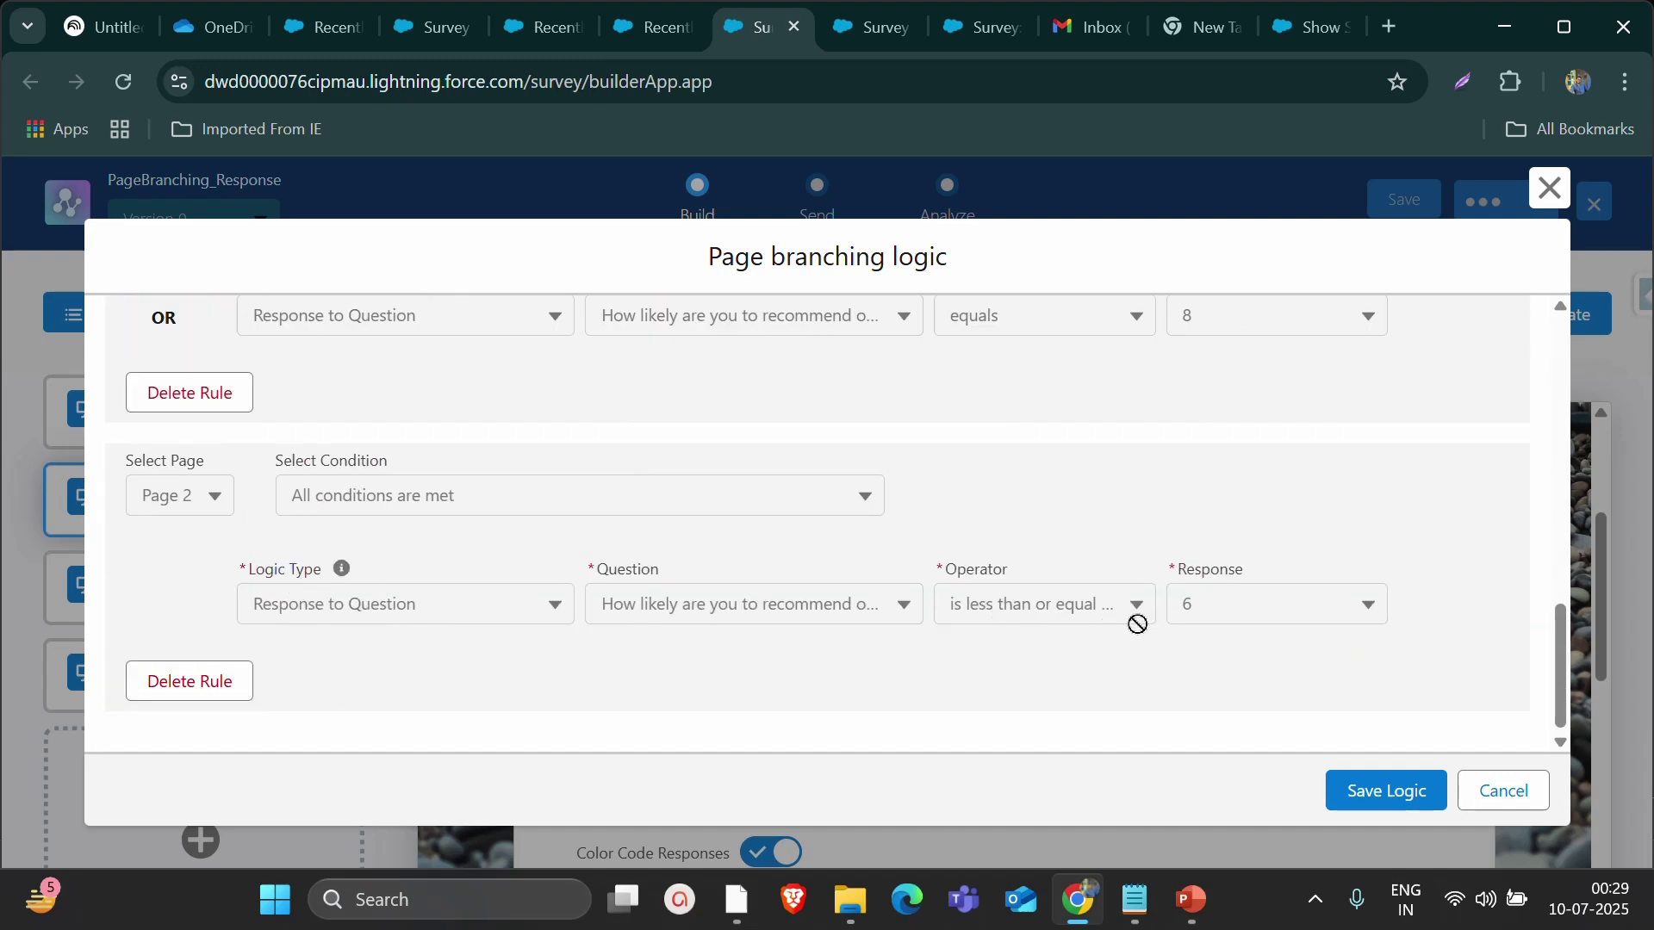
click(1397, 791)
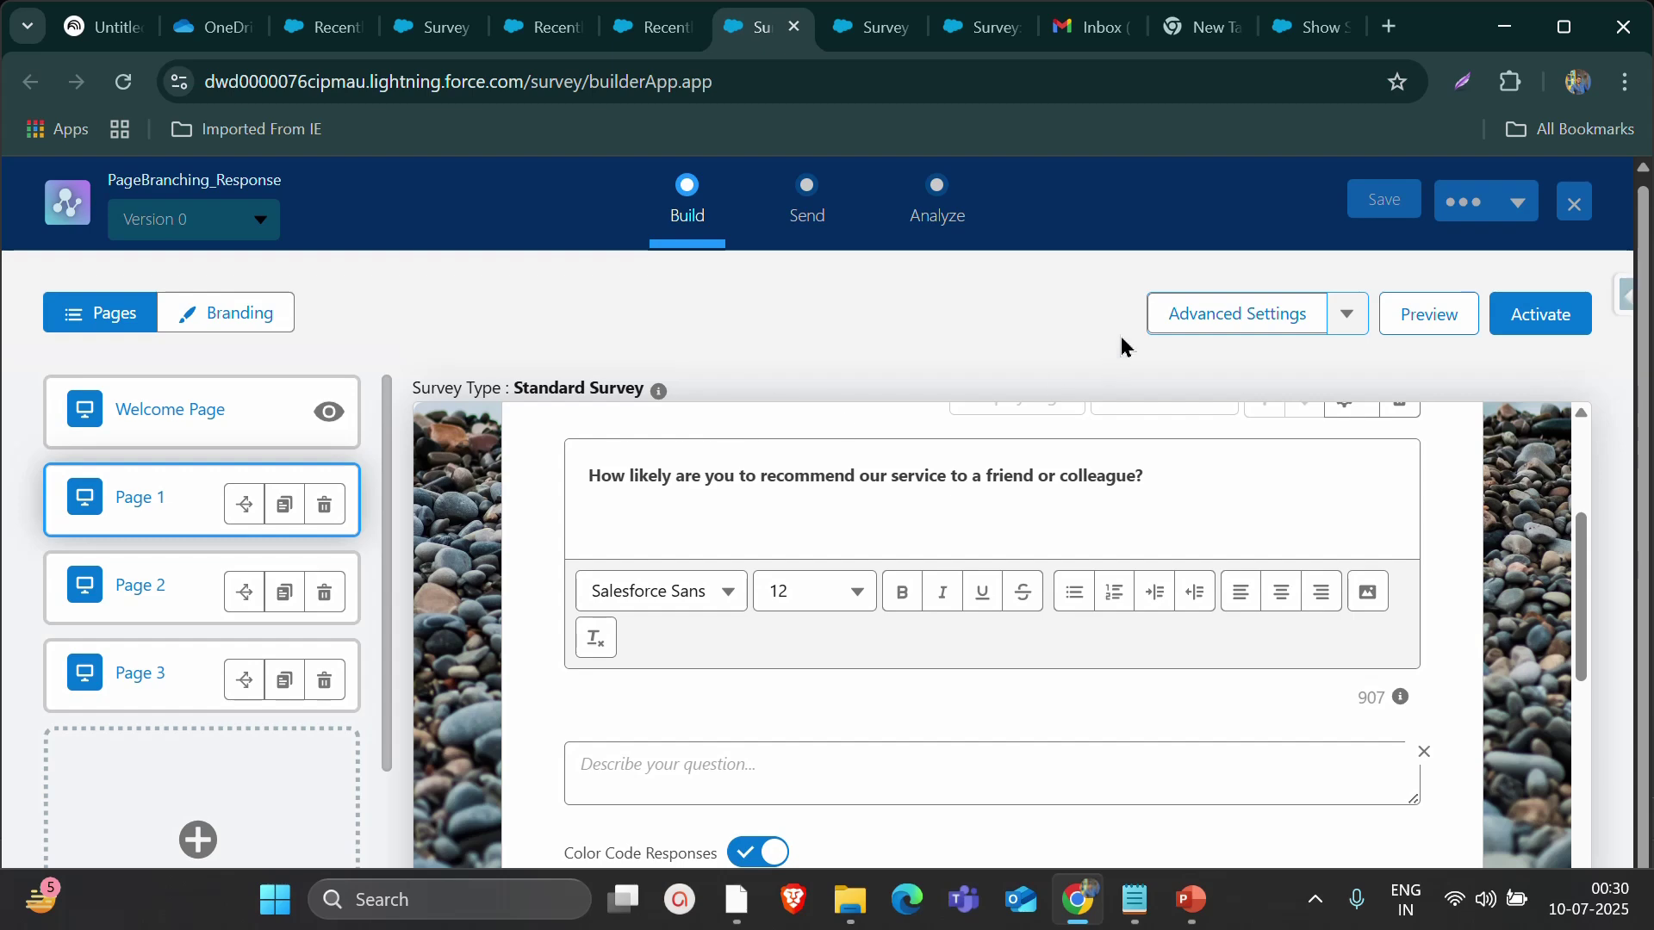
click(1411, 214)
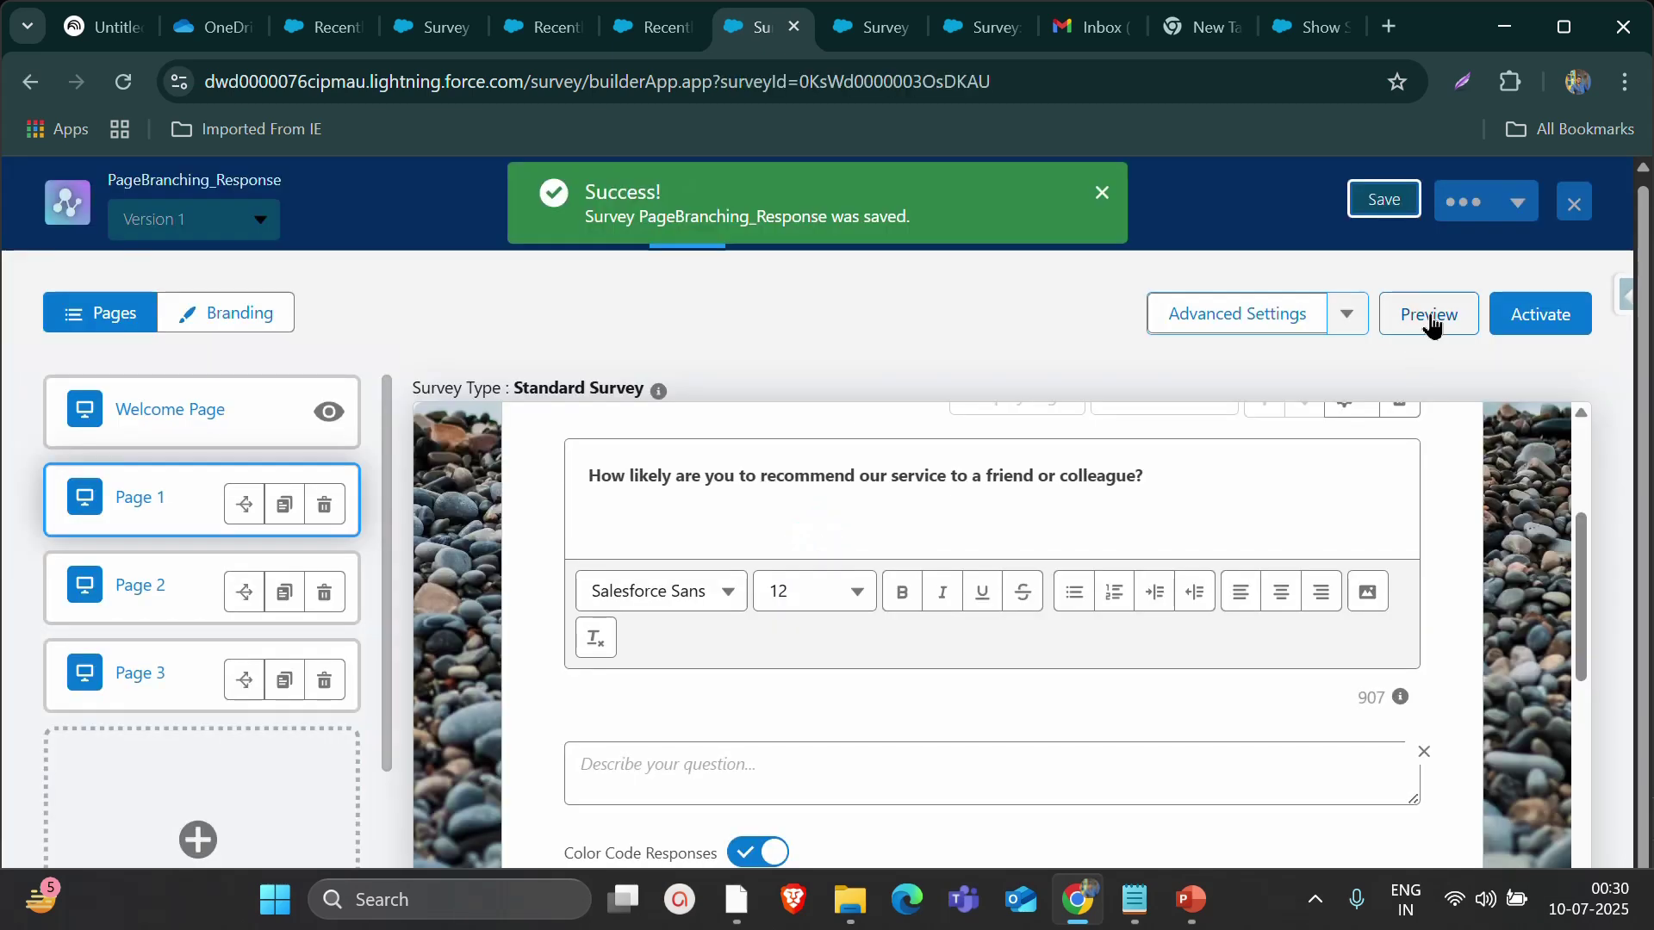
Preview the survey and submit a recommendation score of 9 to test the Thank You Page branch
click(1431, 320)
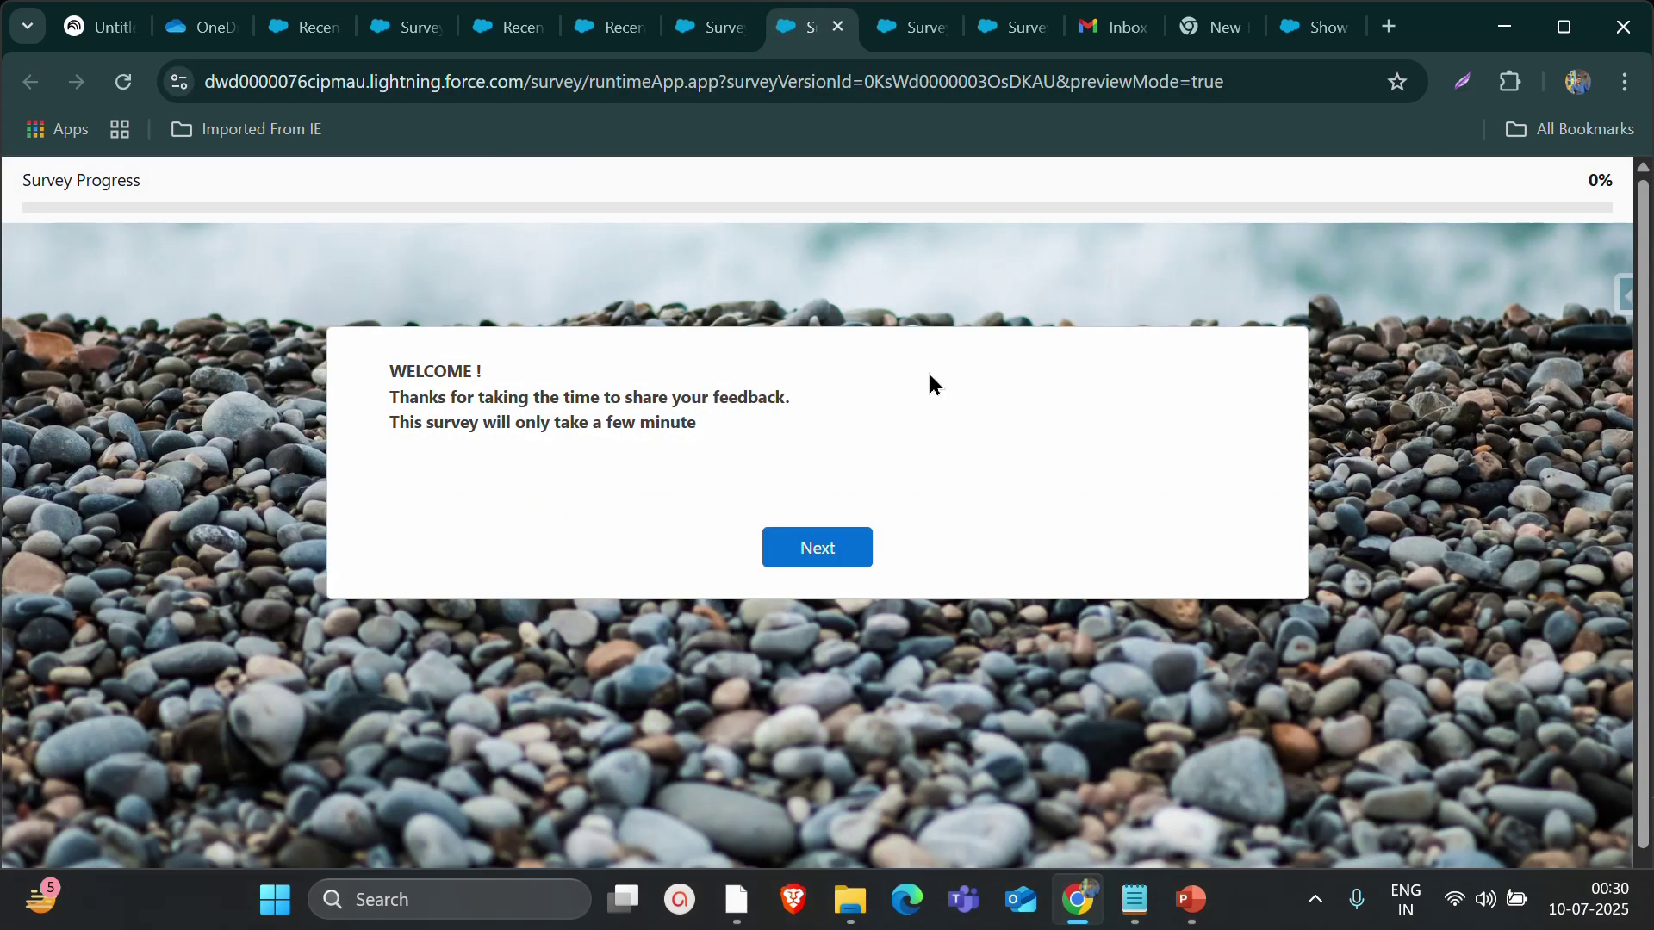
click(860, 561)
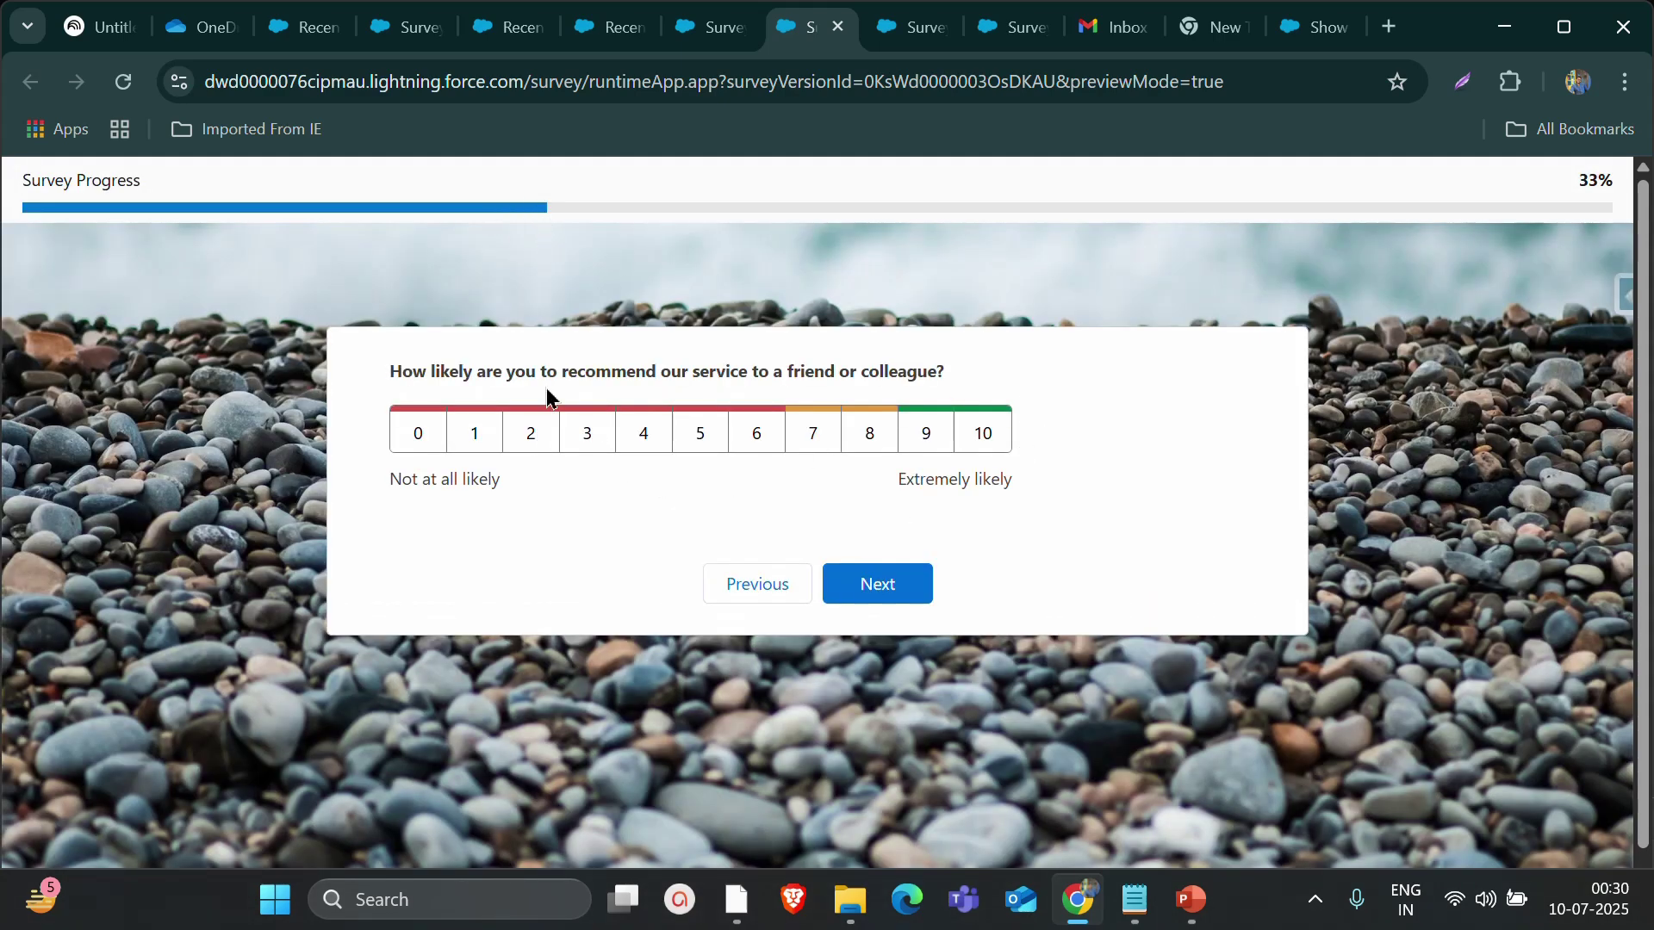
click(945, 438)
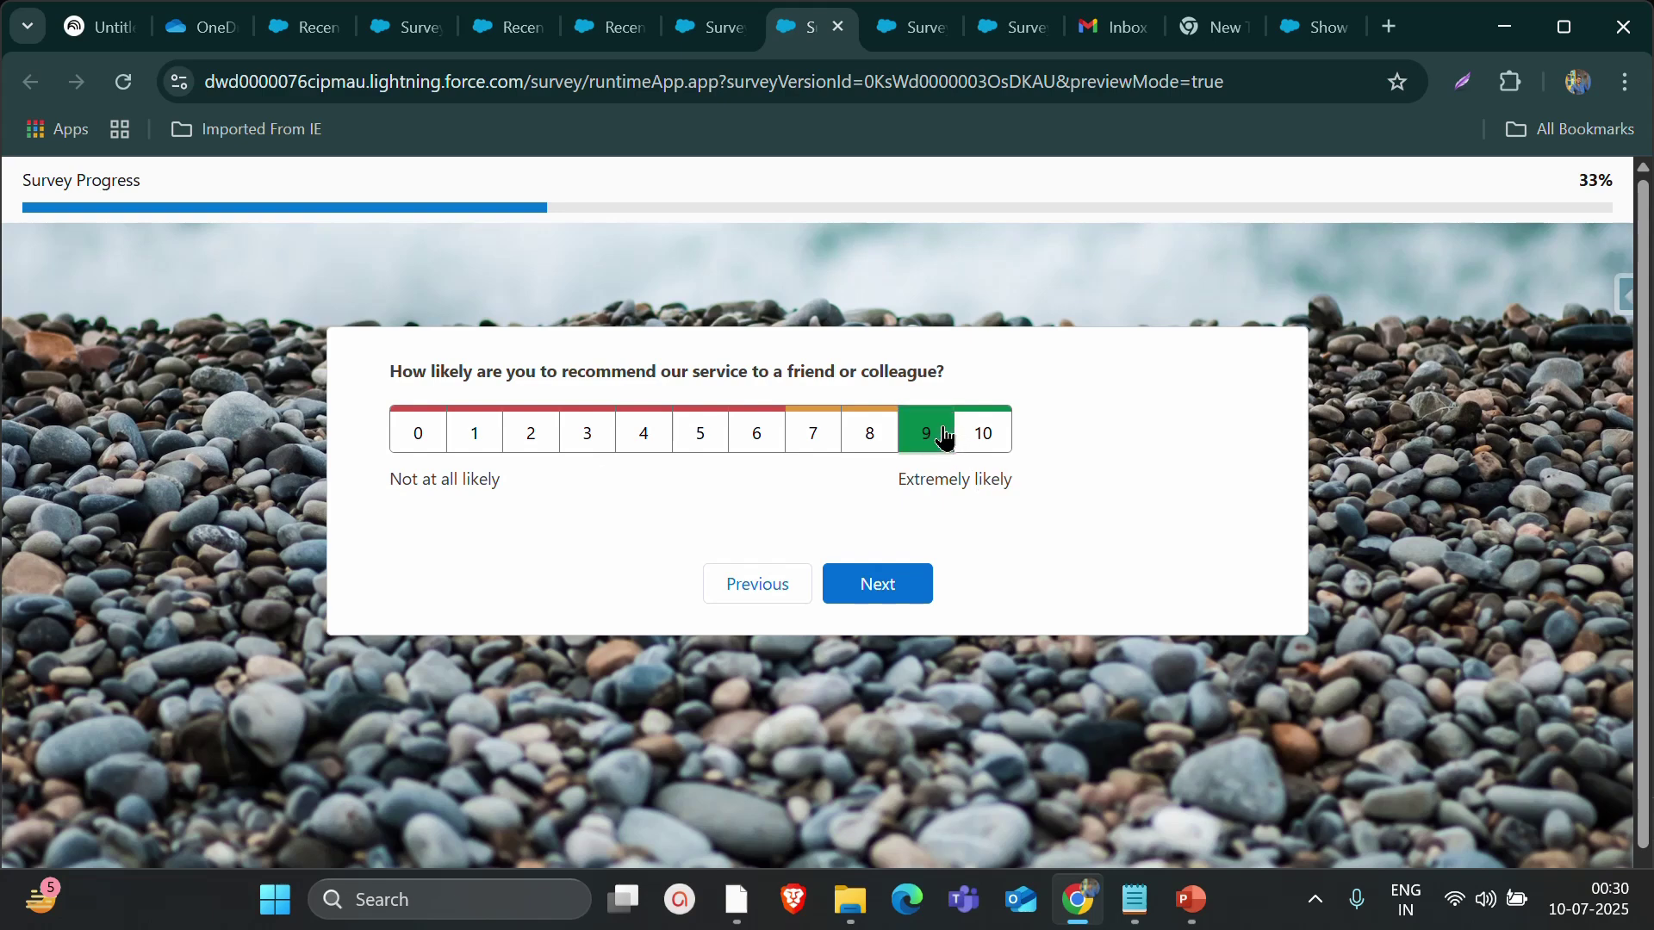
click(927, 582)
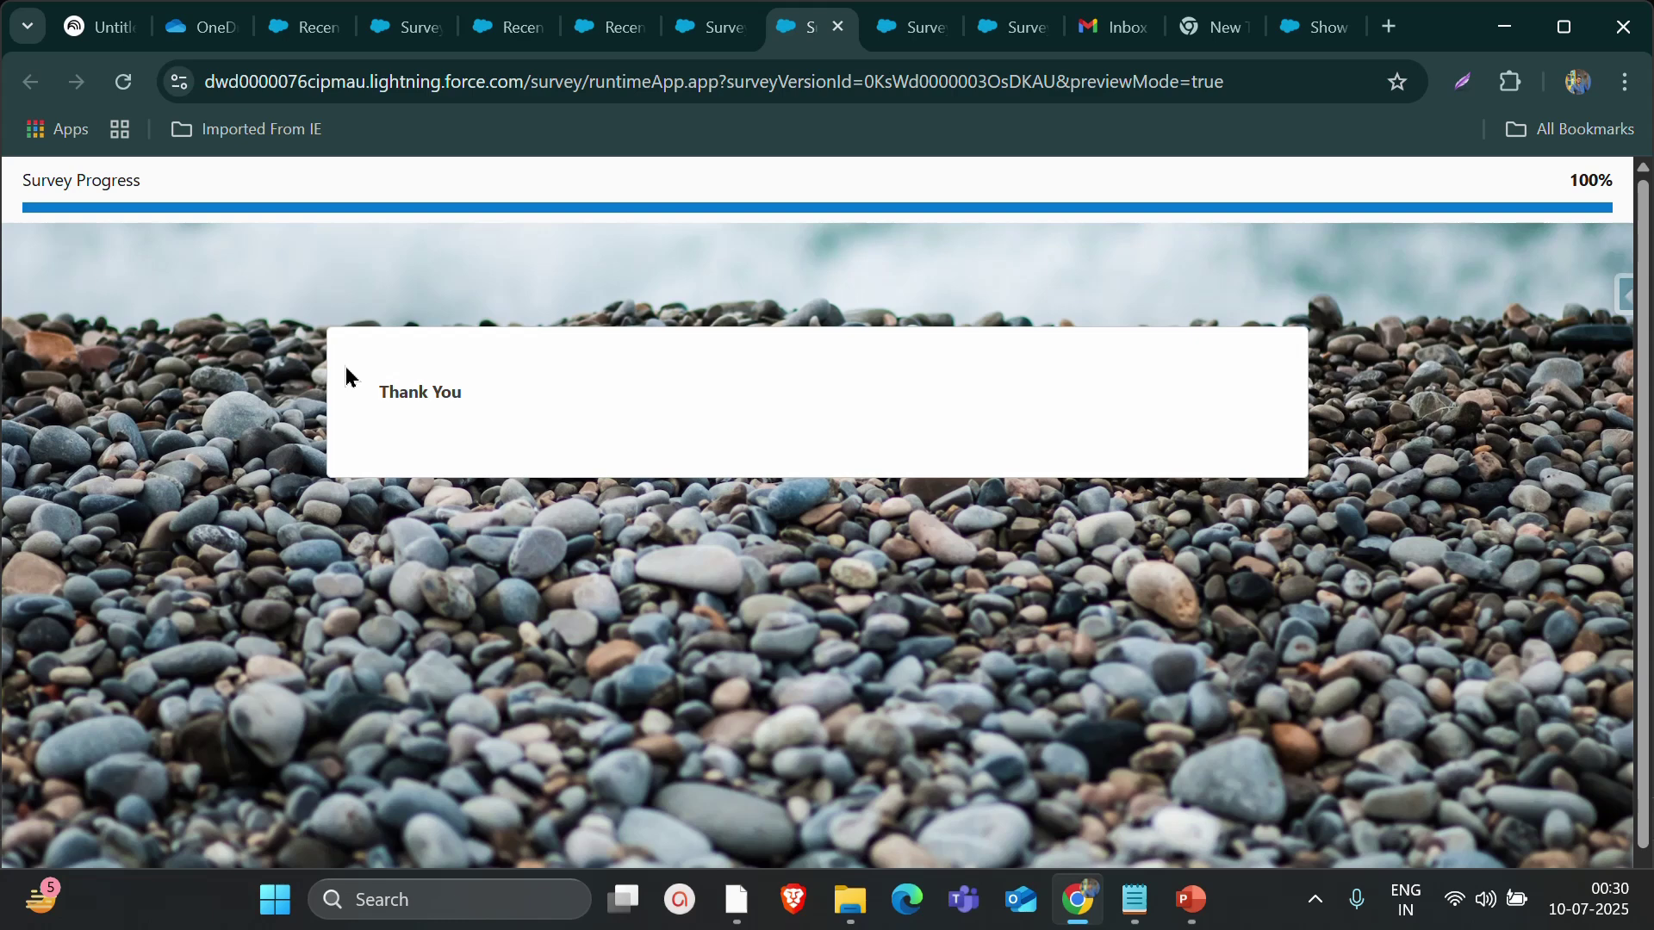
Restart the survey preview and finish it with a recommendation score of 8 to test the Page 3 branch
click(116, 102)
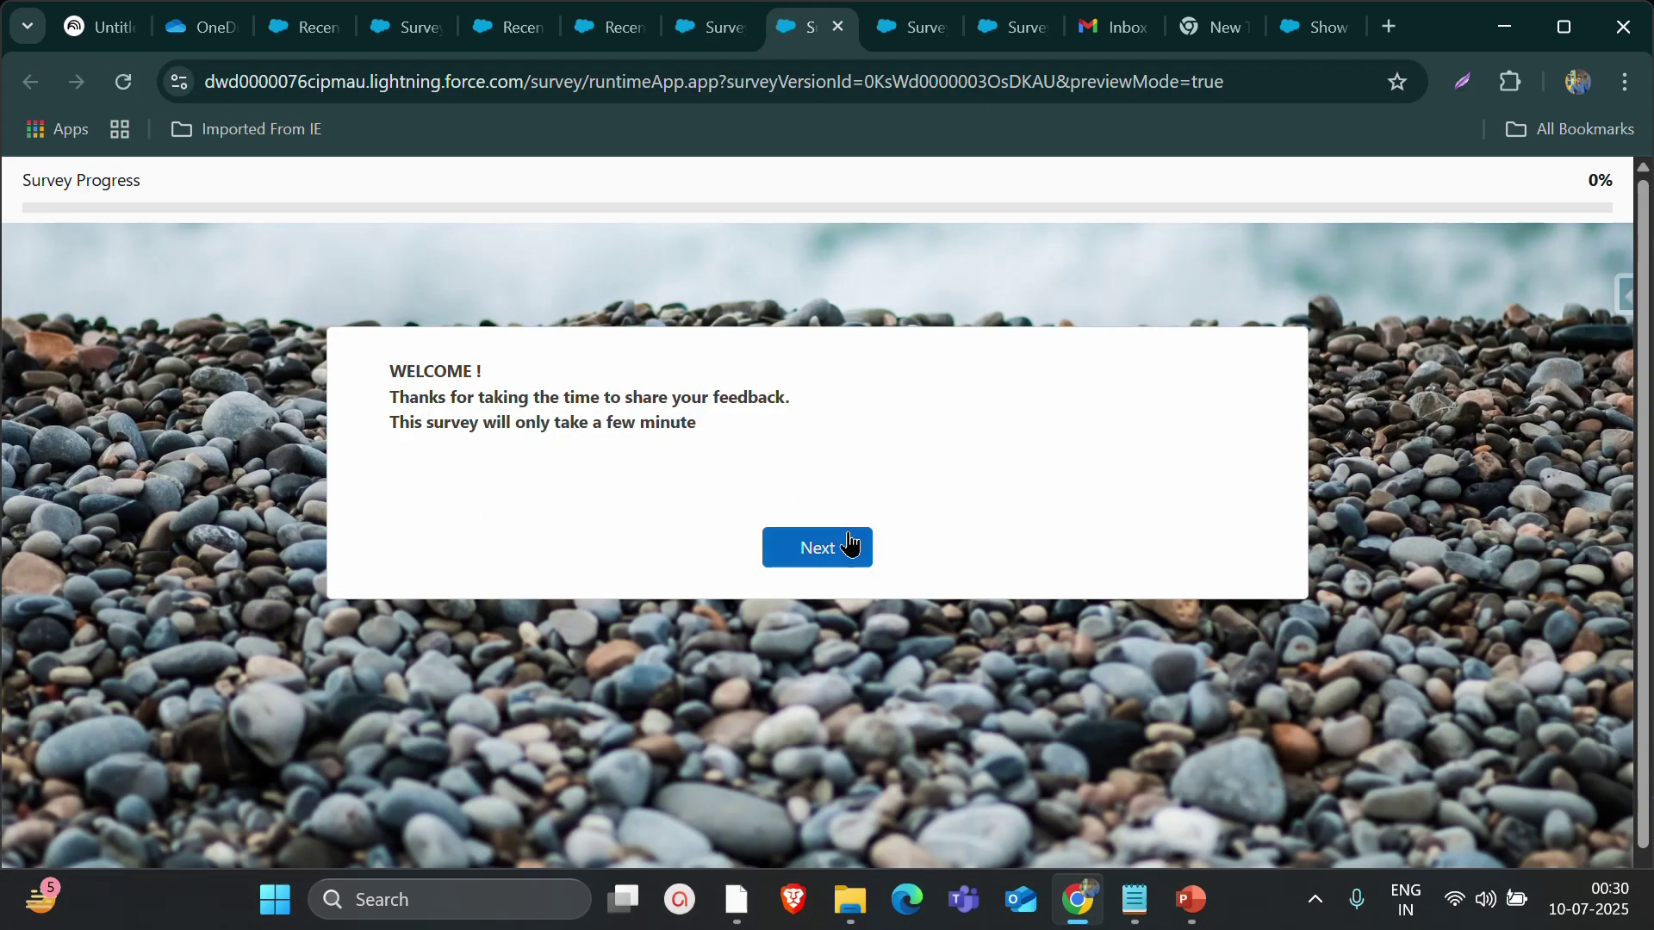
click(850, 545)
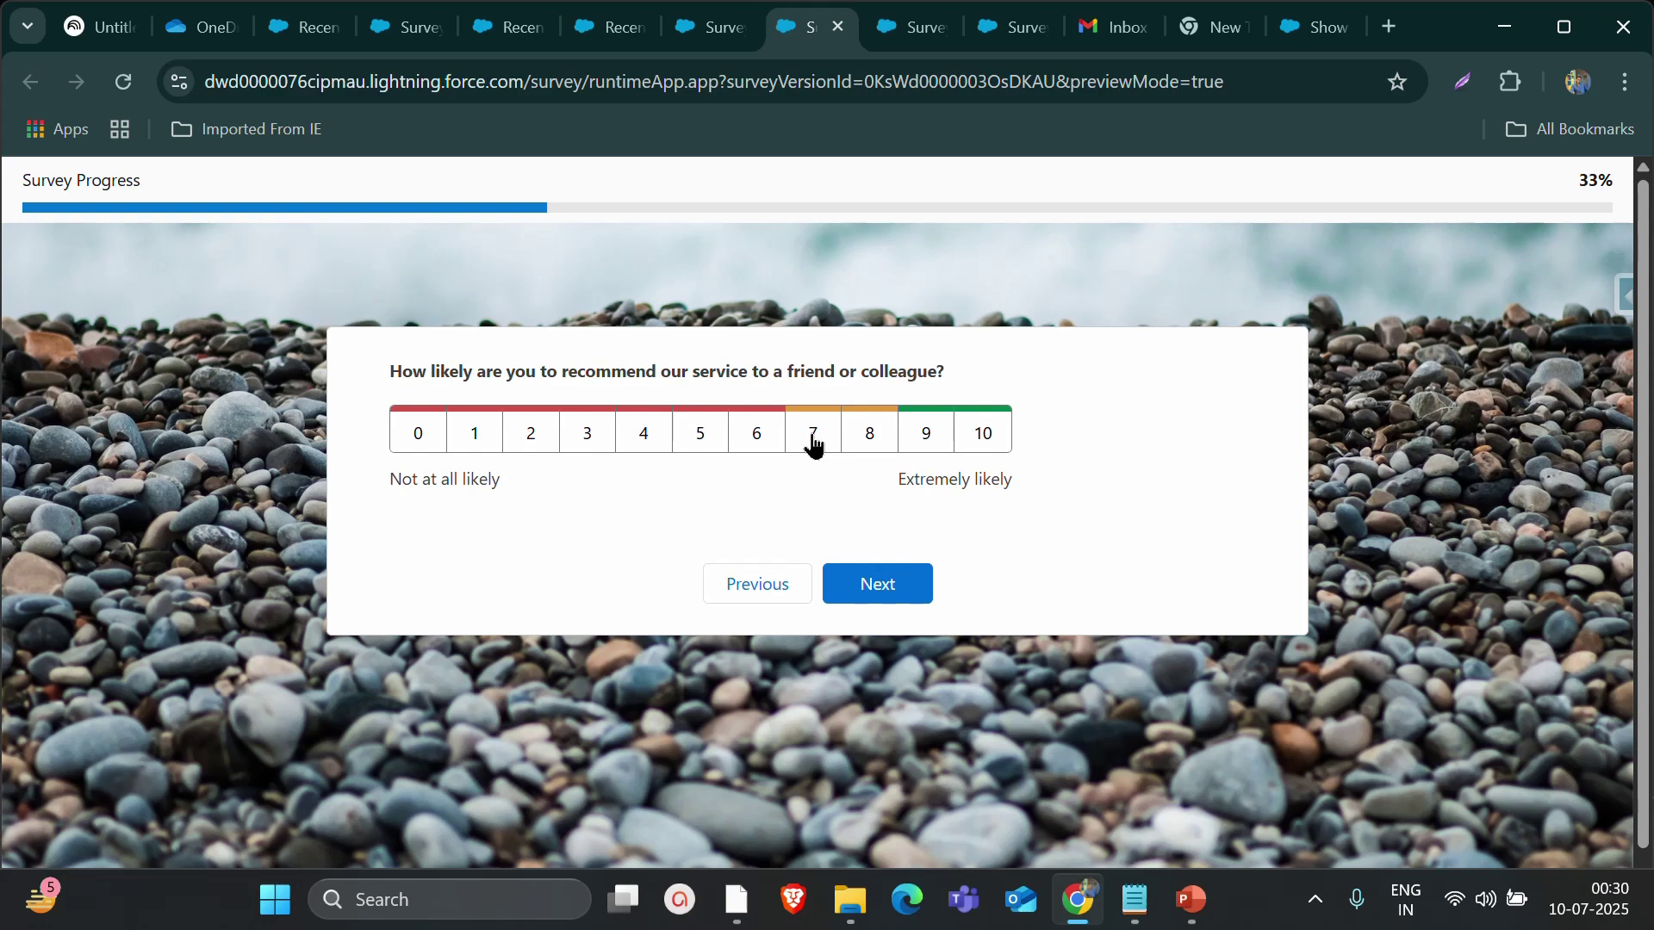
click(855, 446)
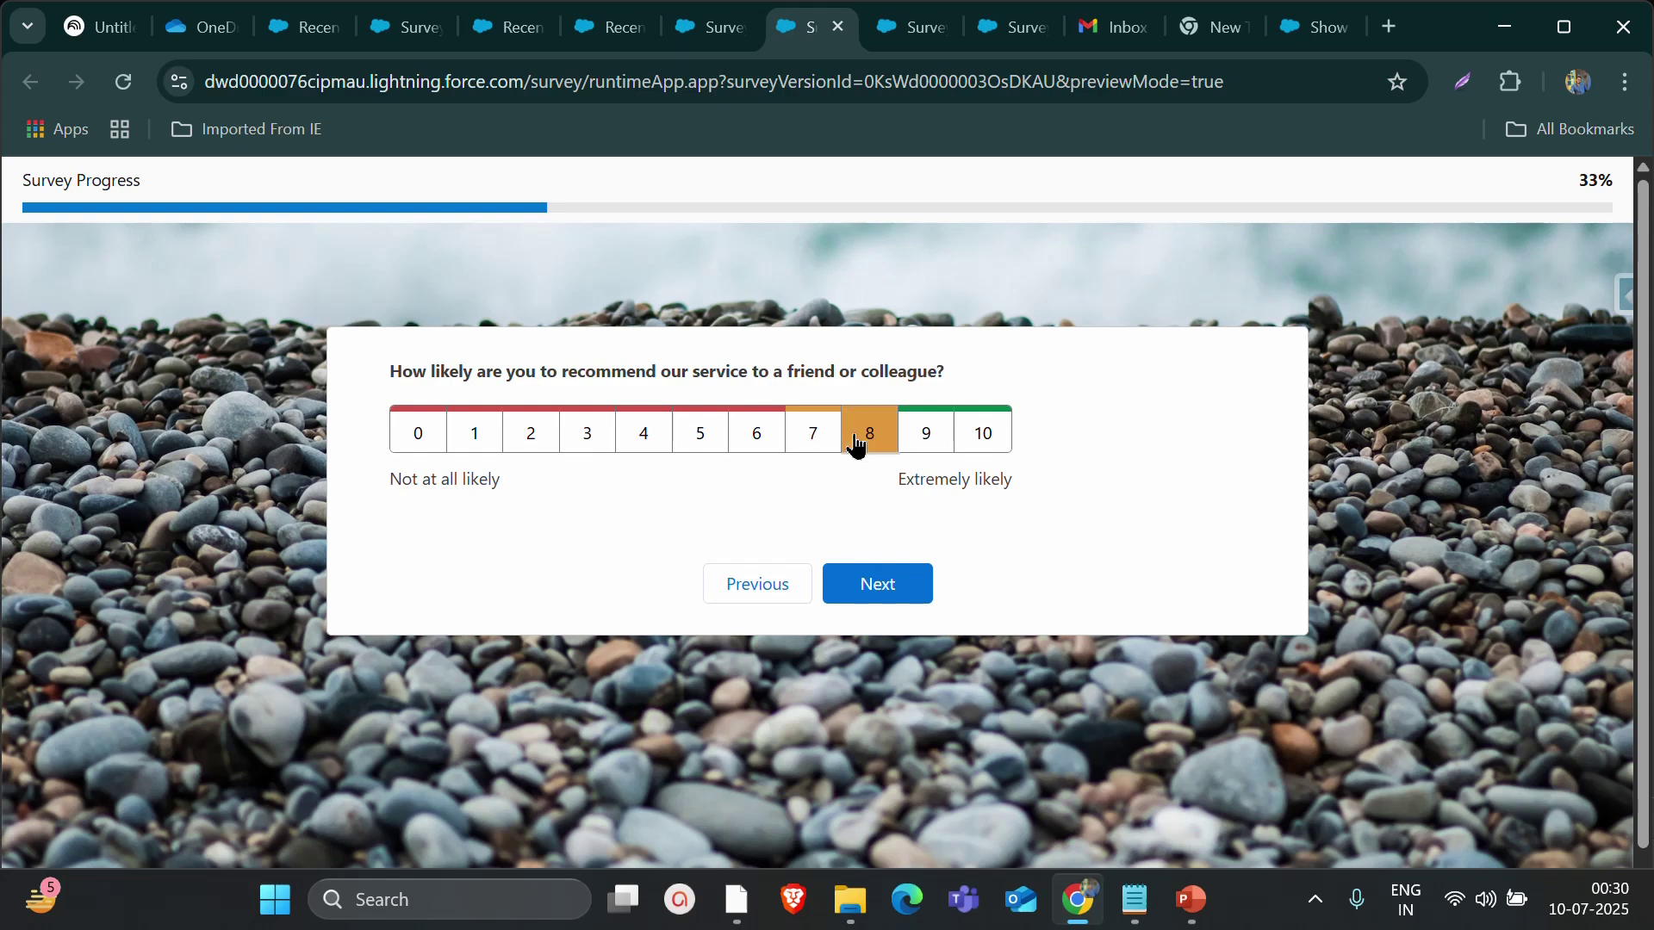
click(910, 589)
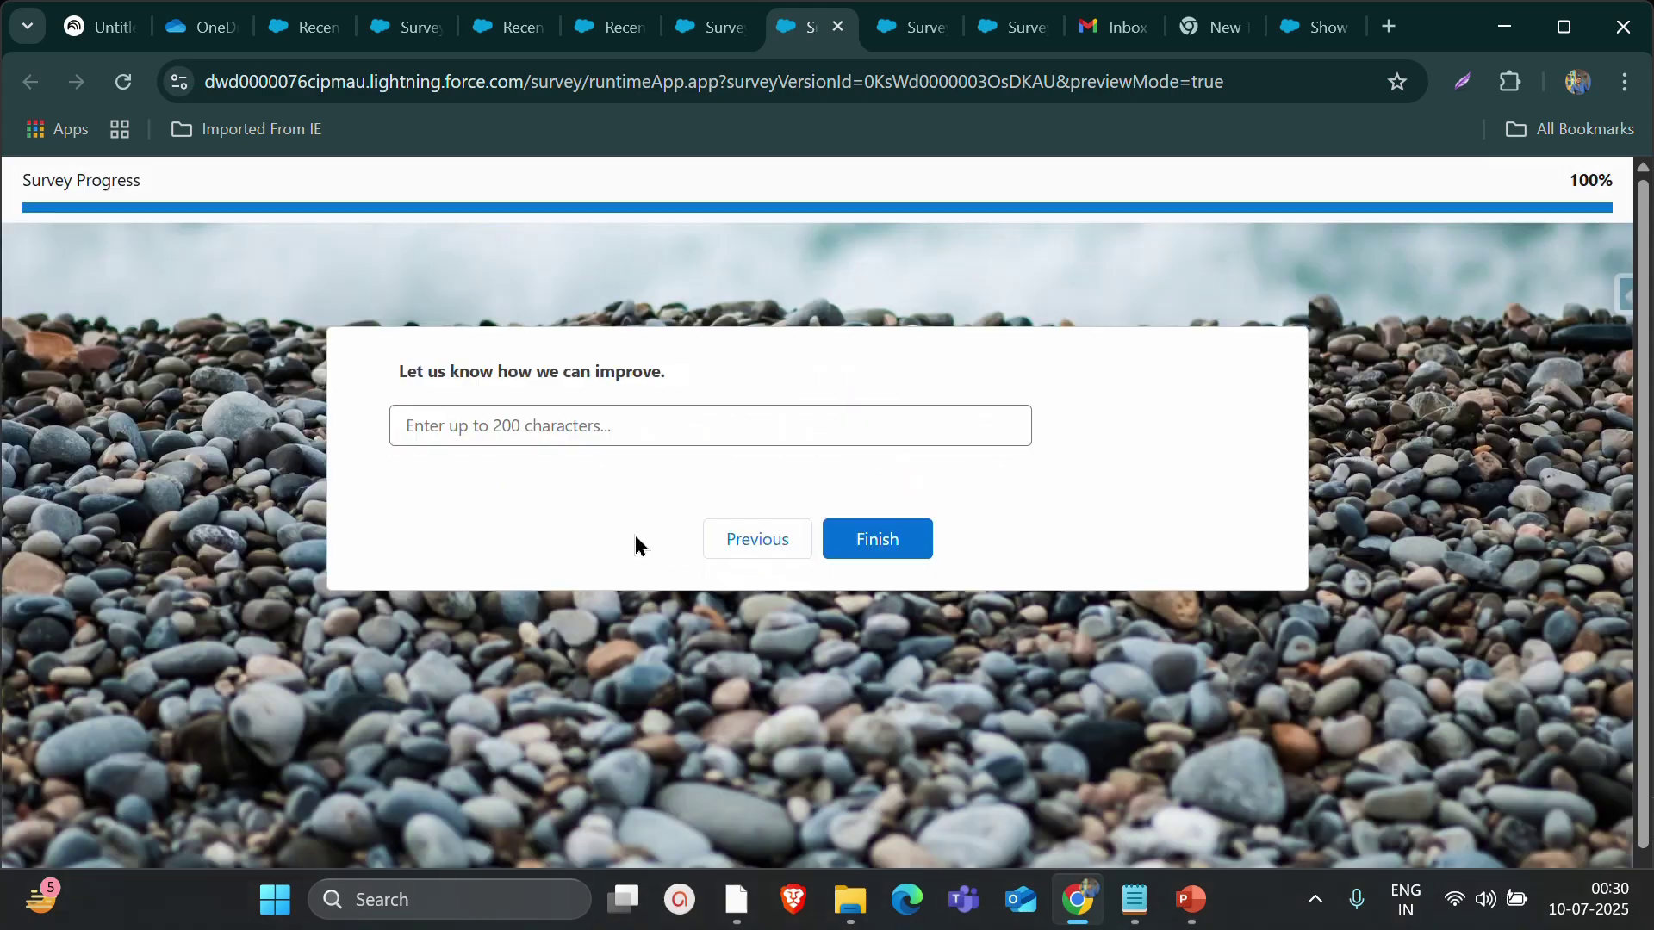
click(874, 539)
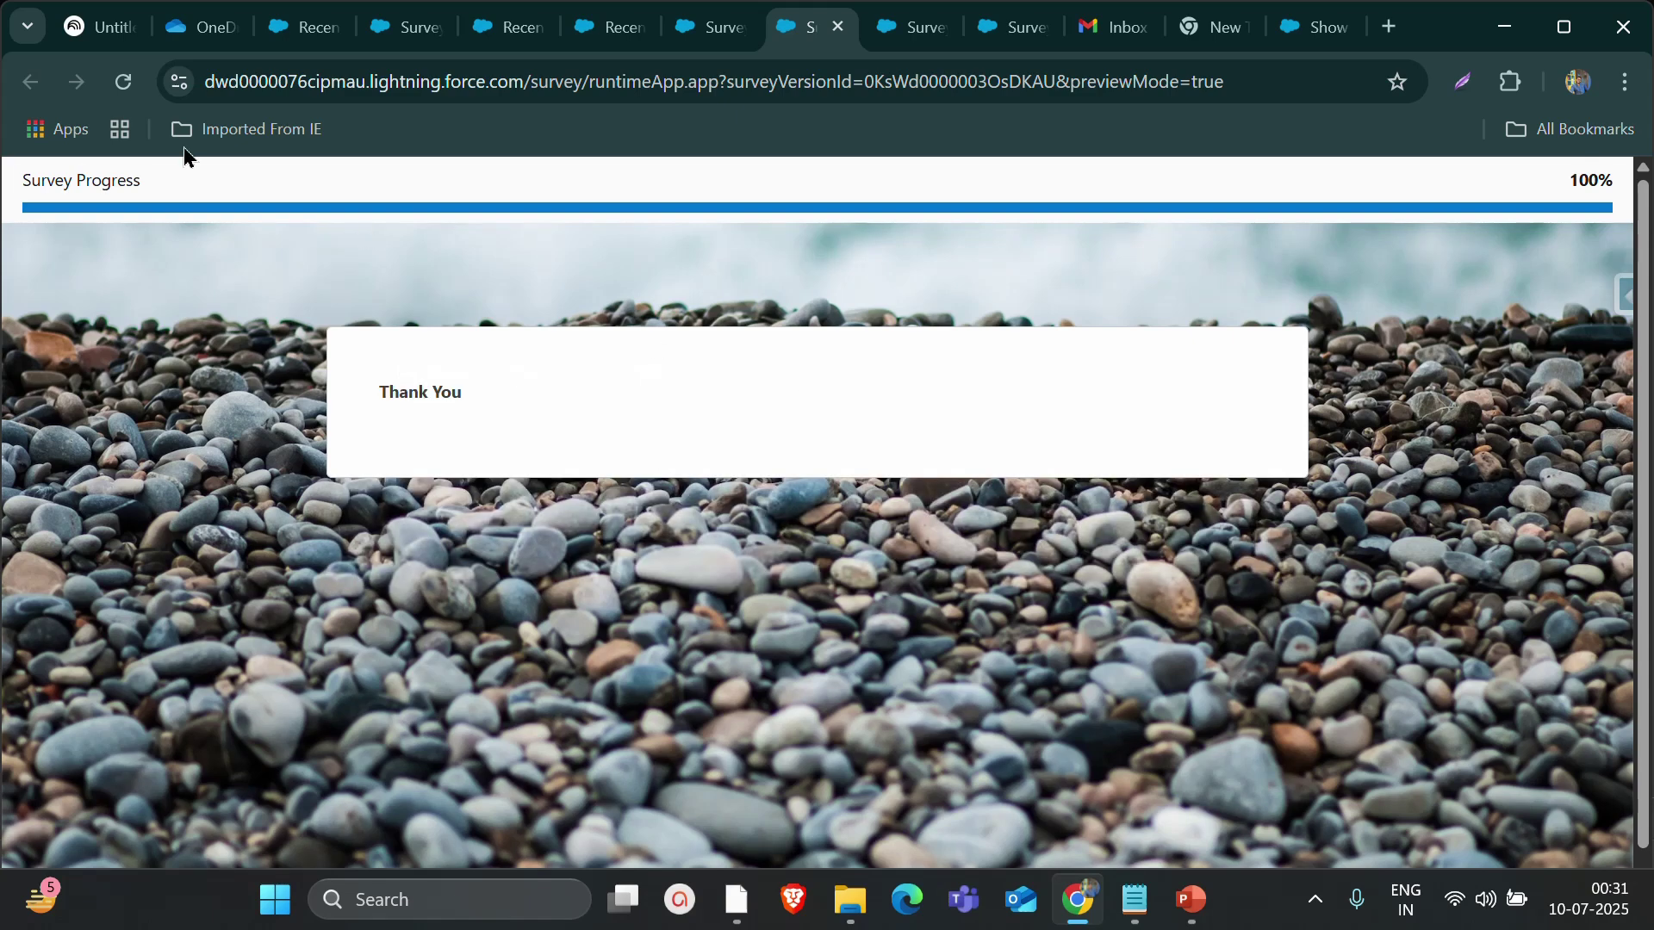
Restart the survey preview and finish it with a recommendation score of 4 to test the Page 2 branch
click(123, 81)
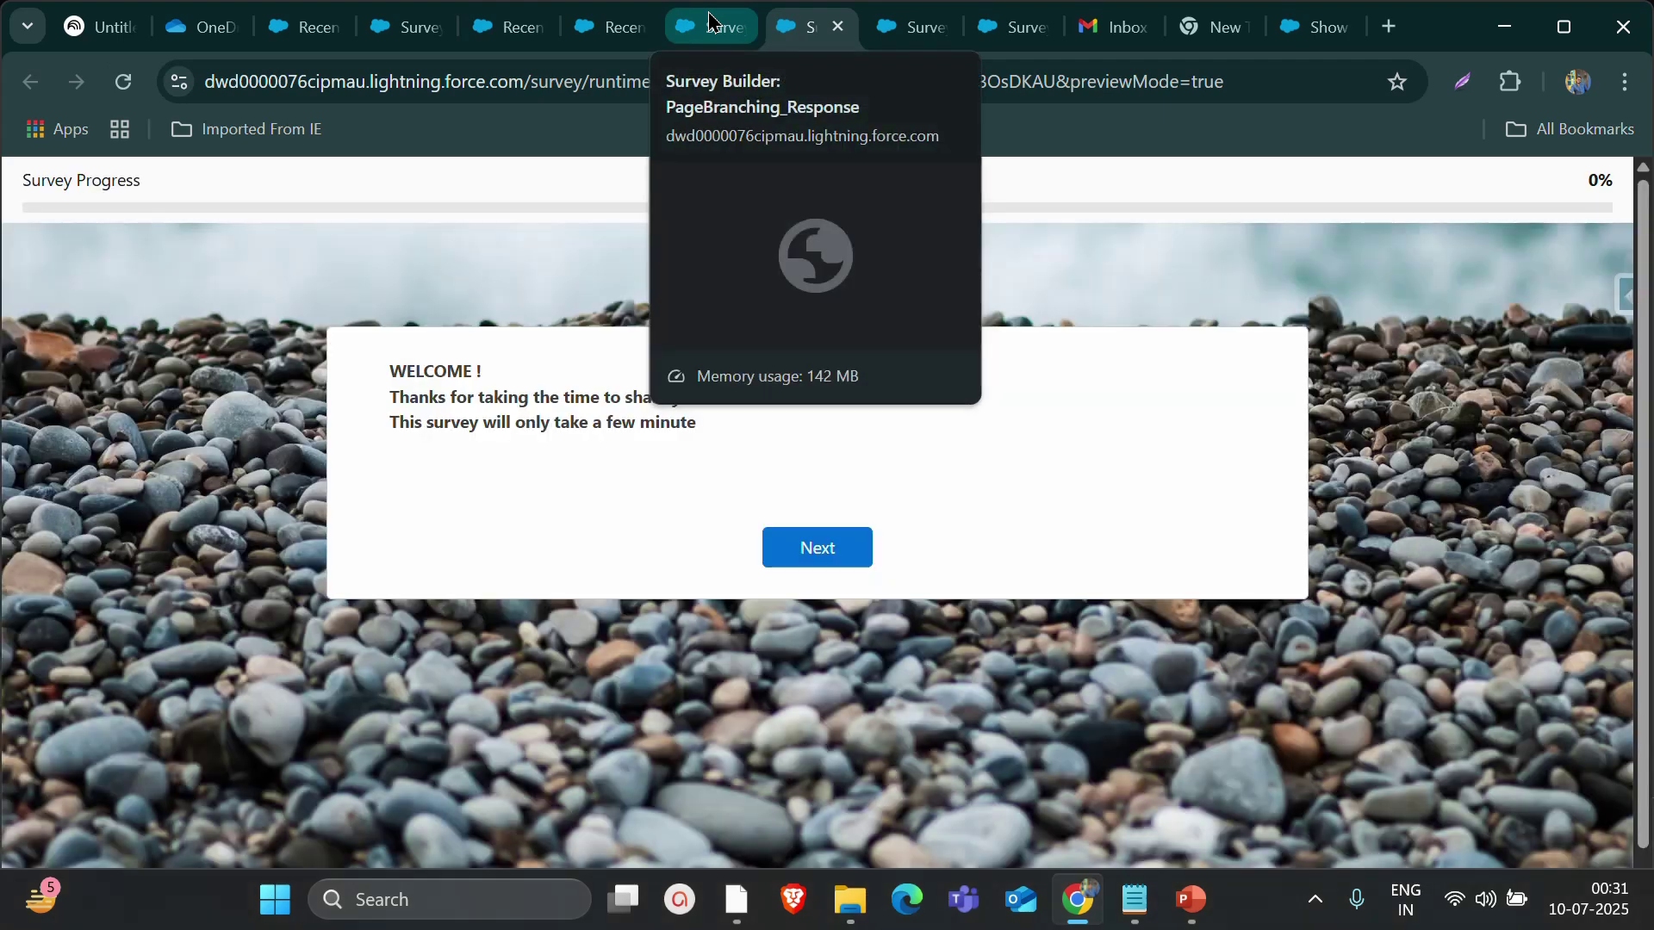
click(786, 552)
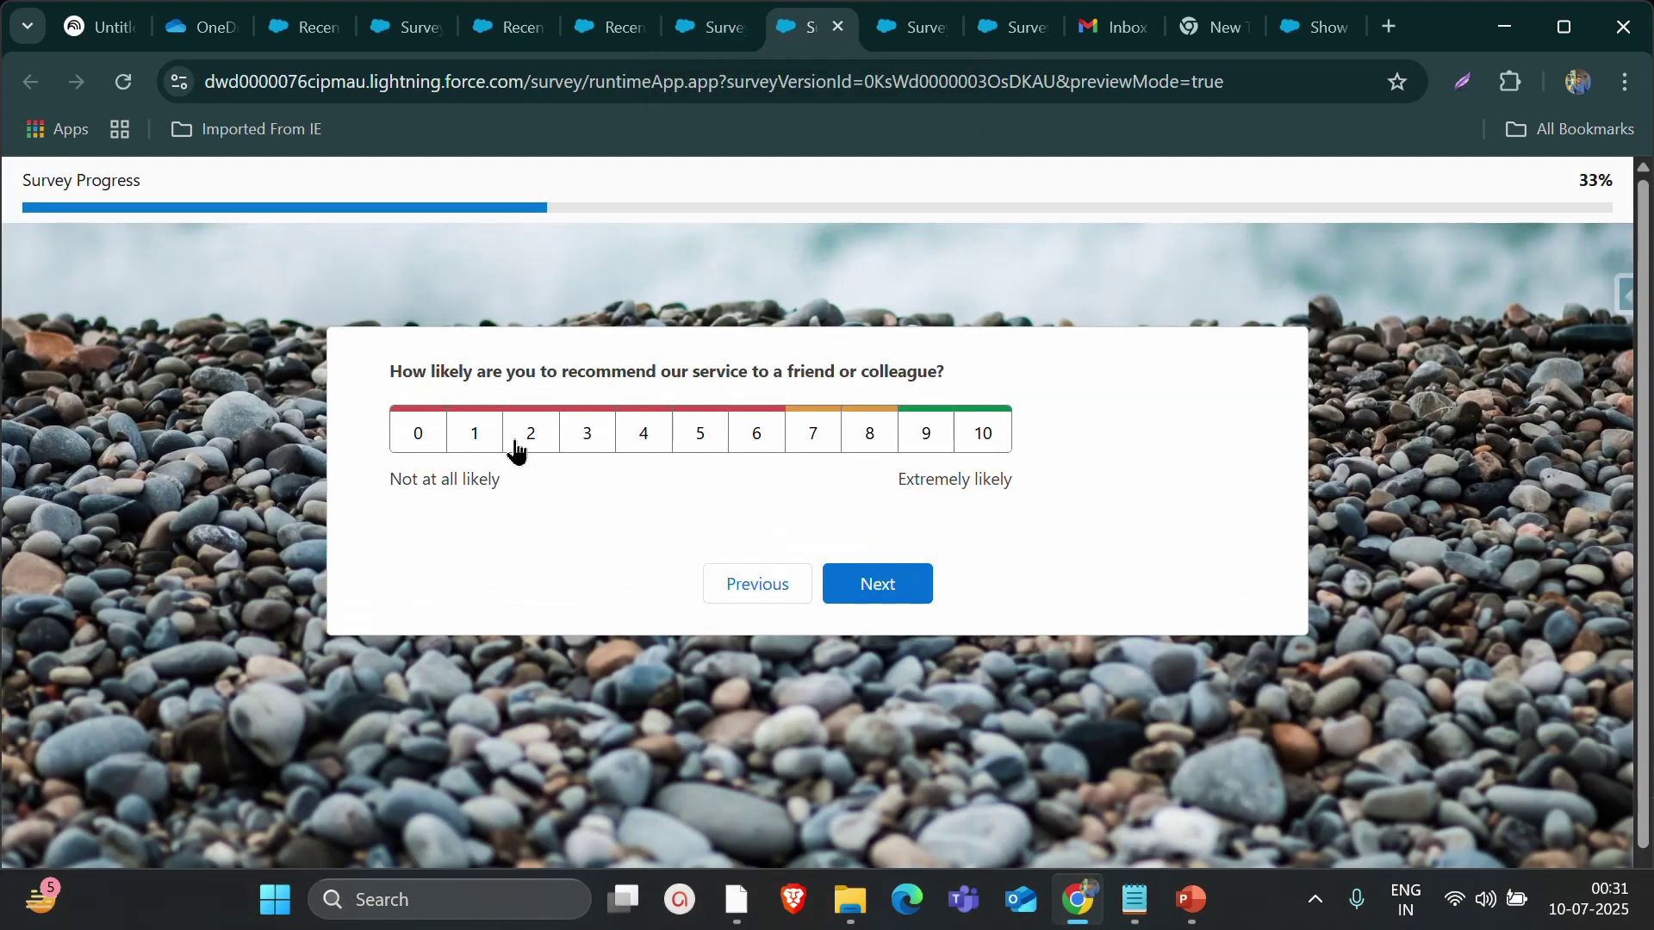
click(618, 455)
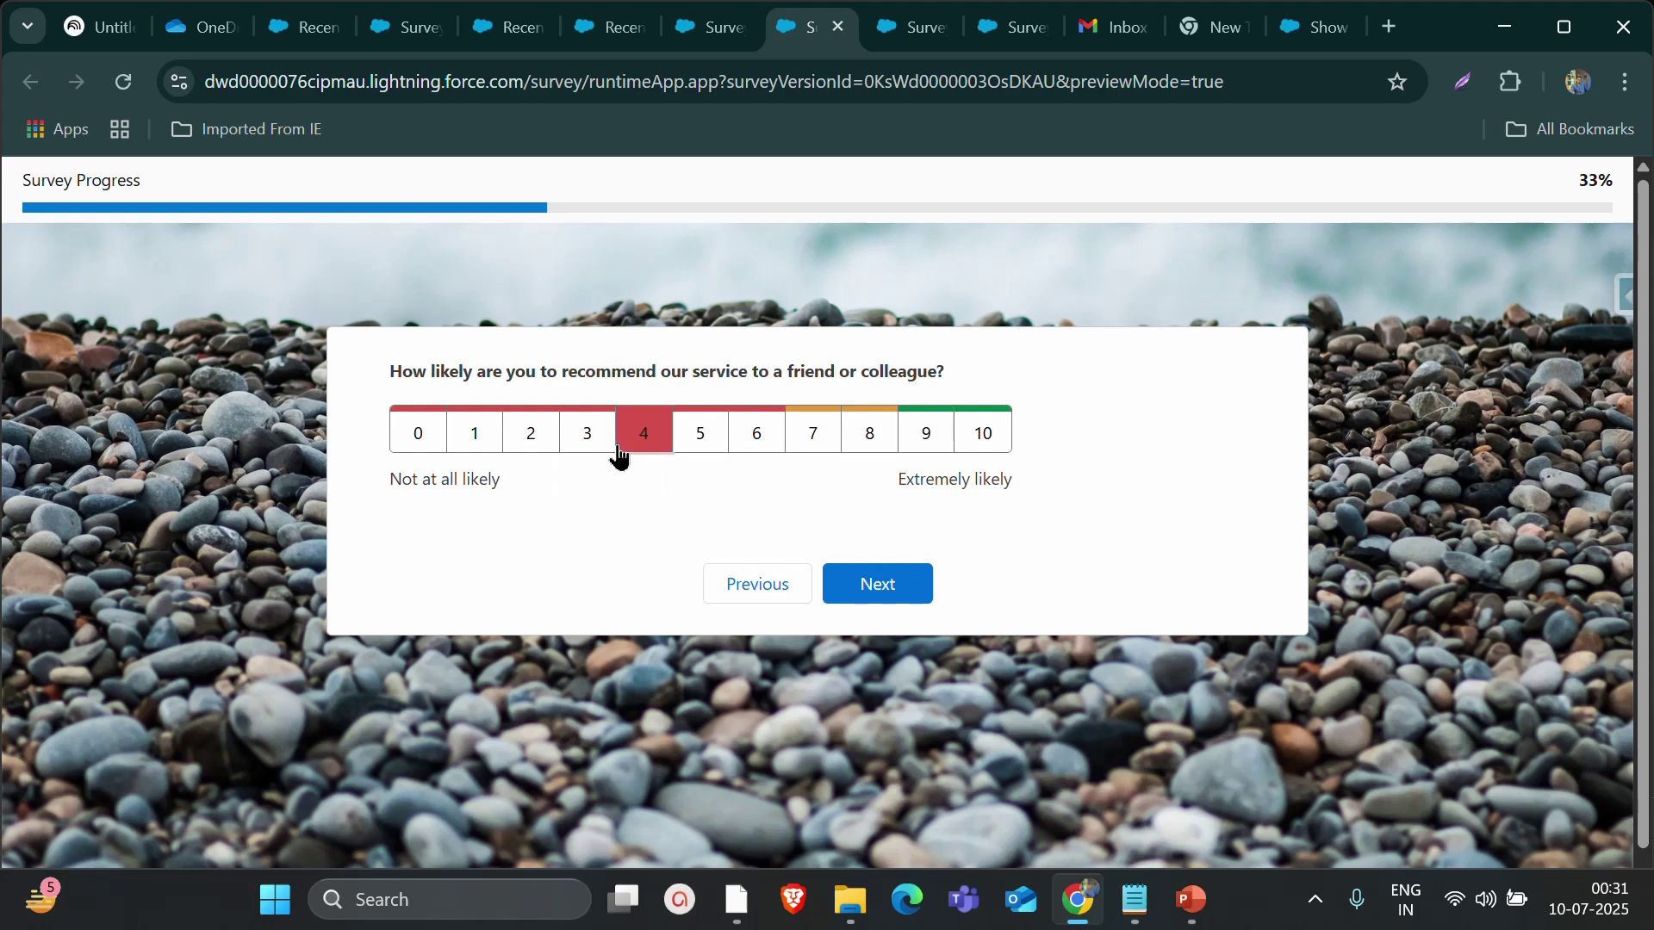
click(886, 590)
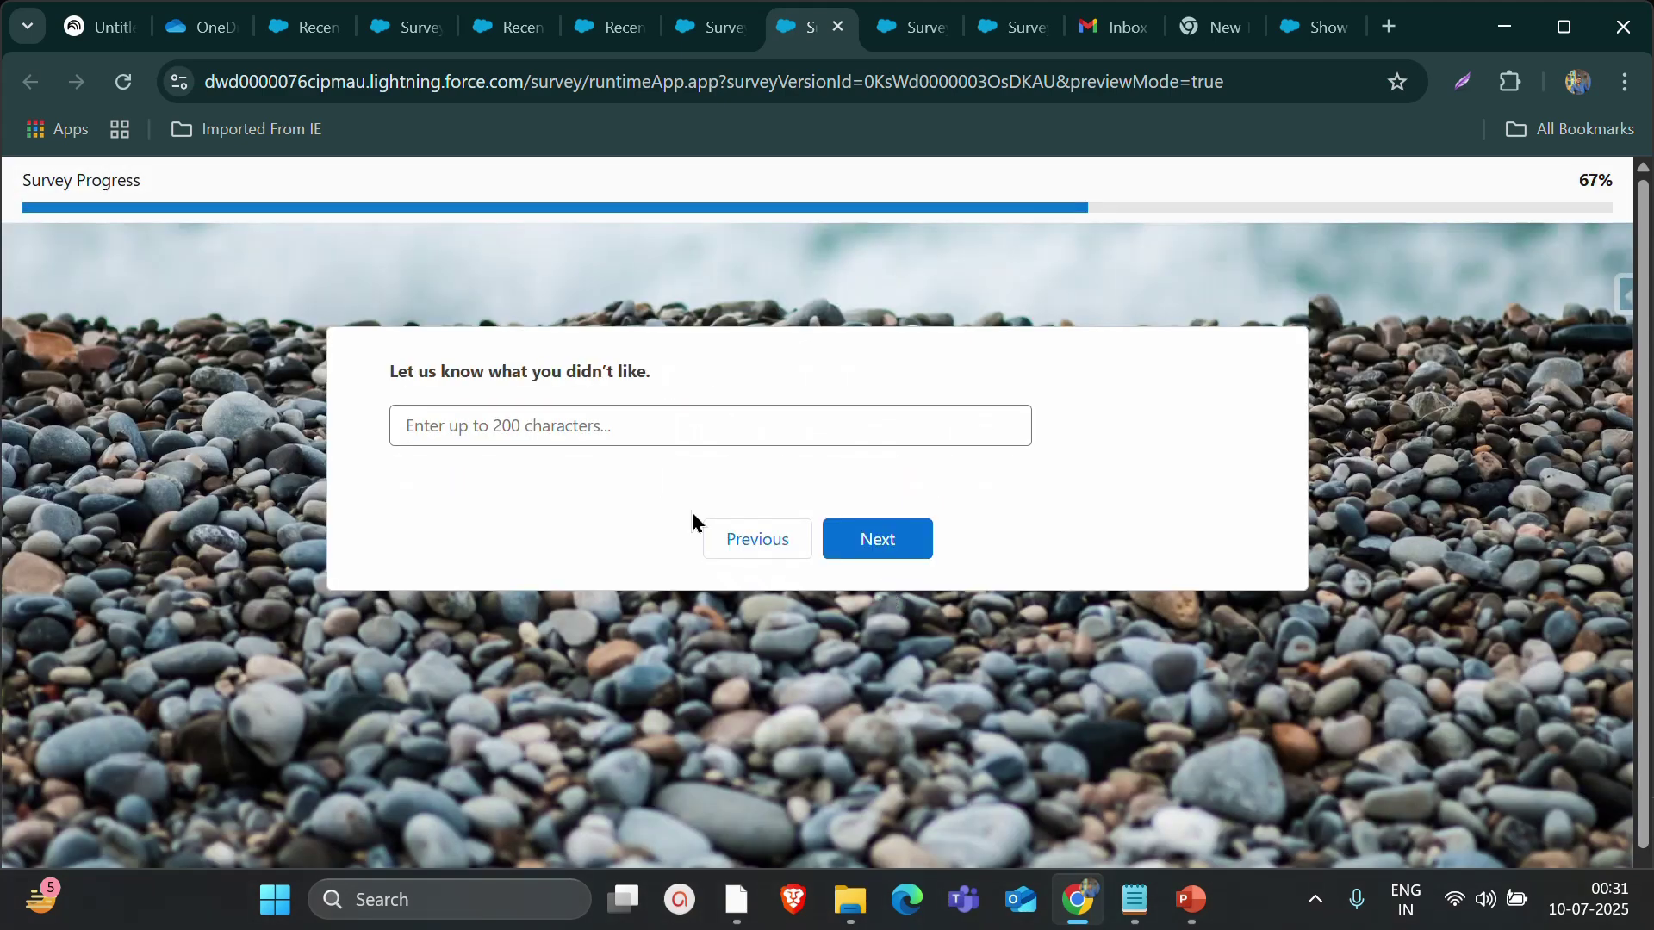
drag(565, 365, 642, 371)
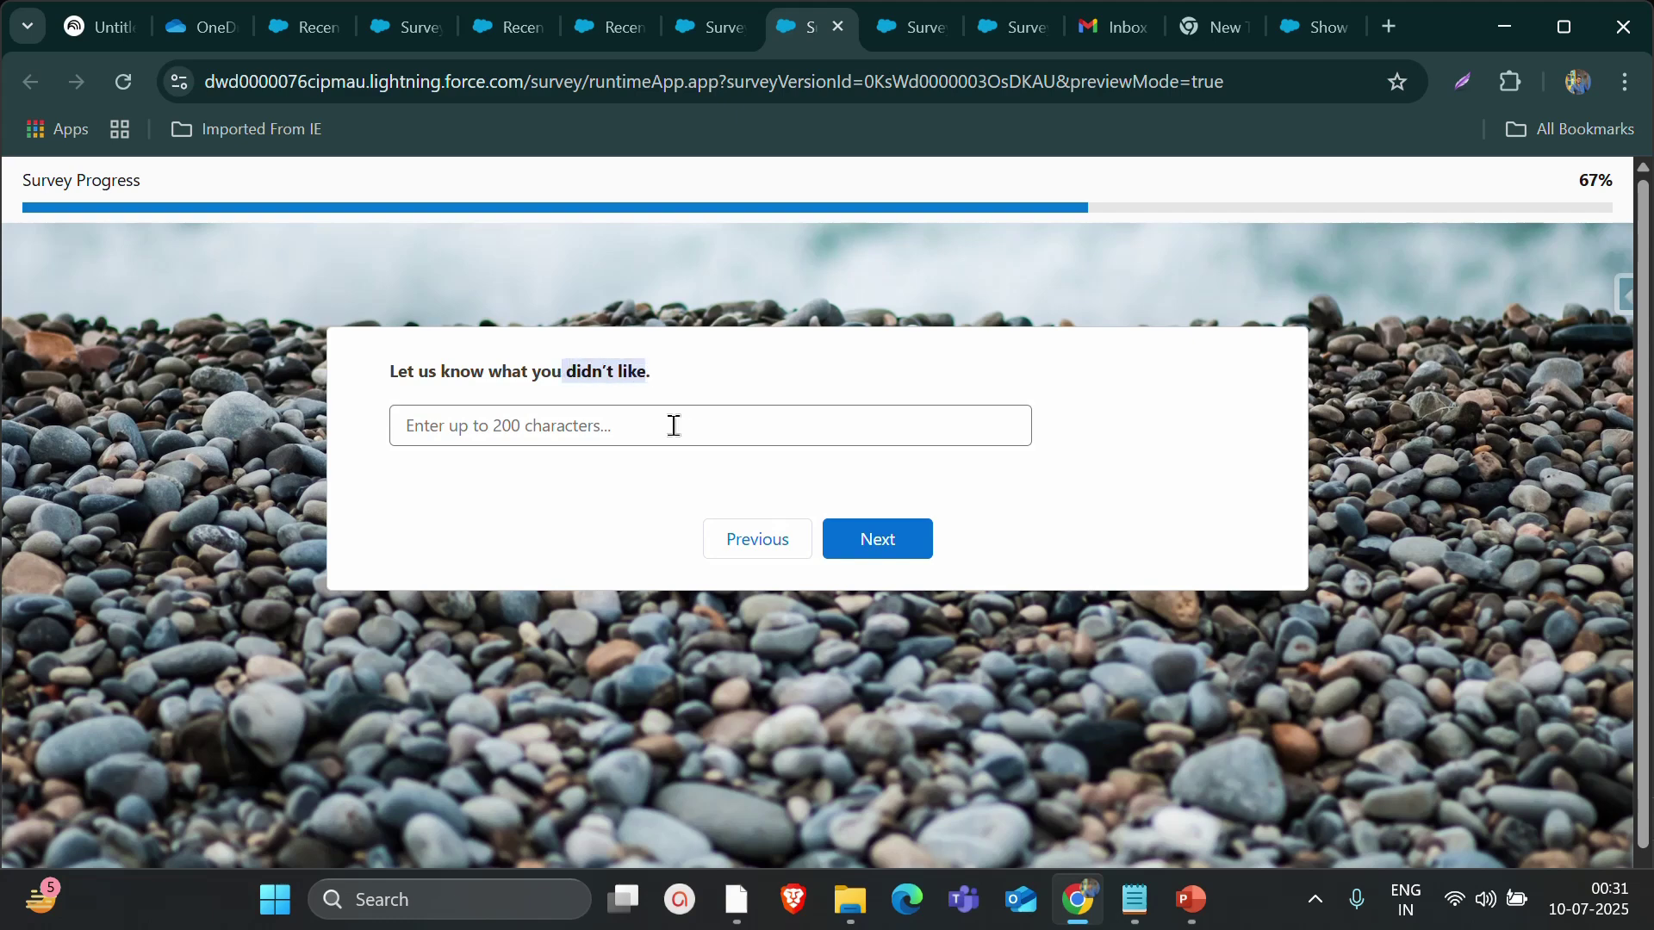
click(832, 536)
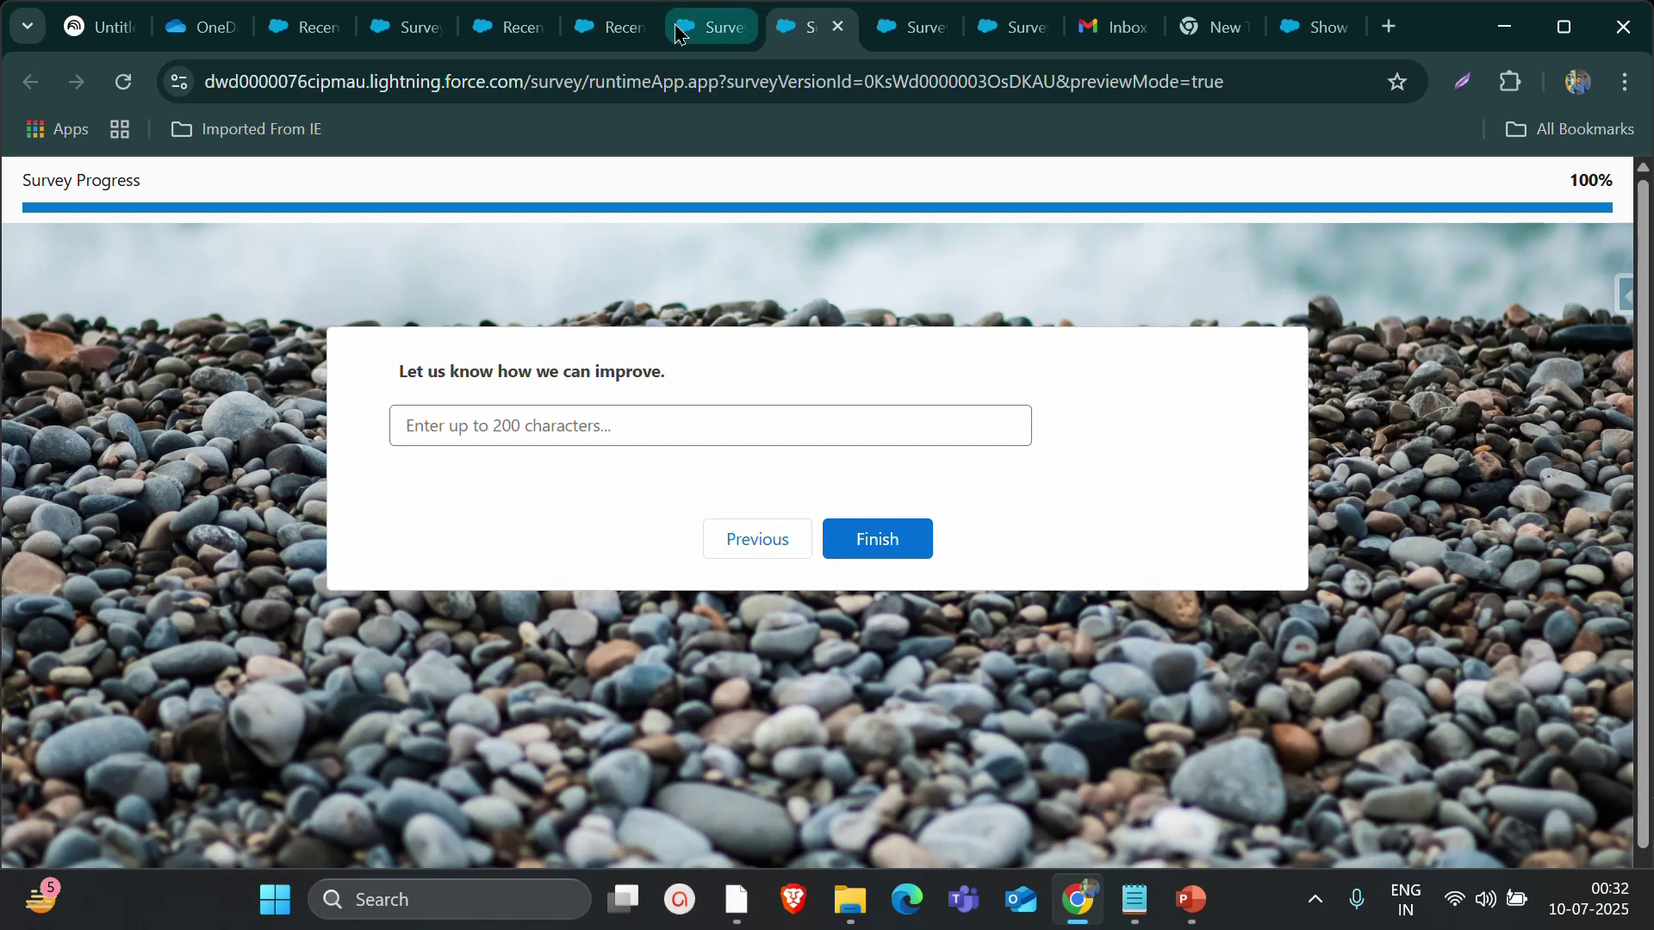
click(687, 24)
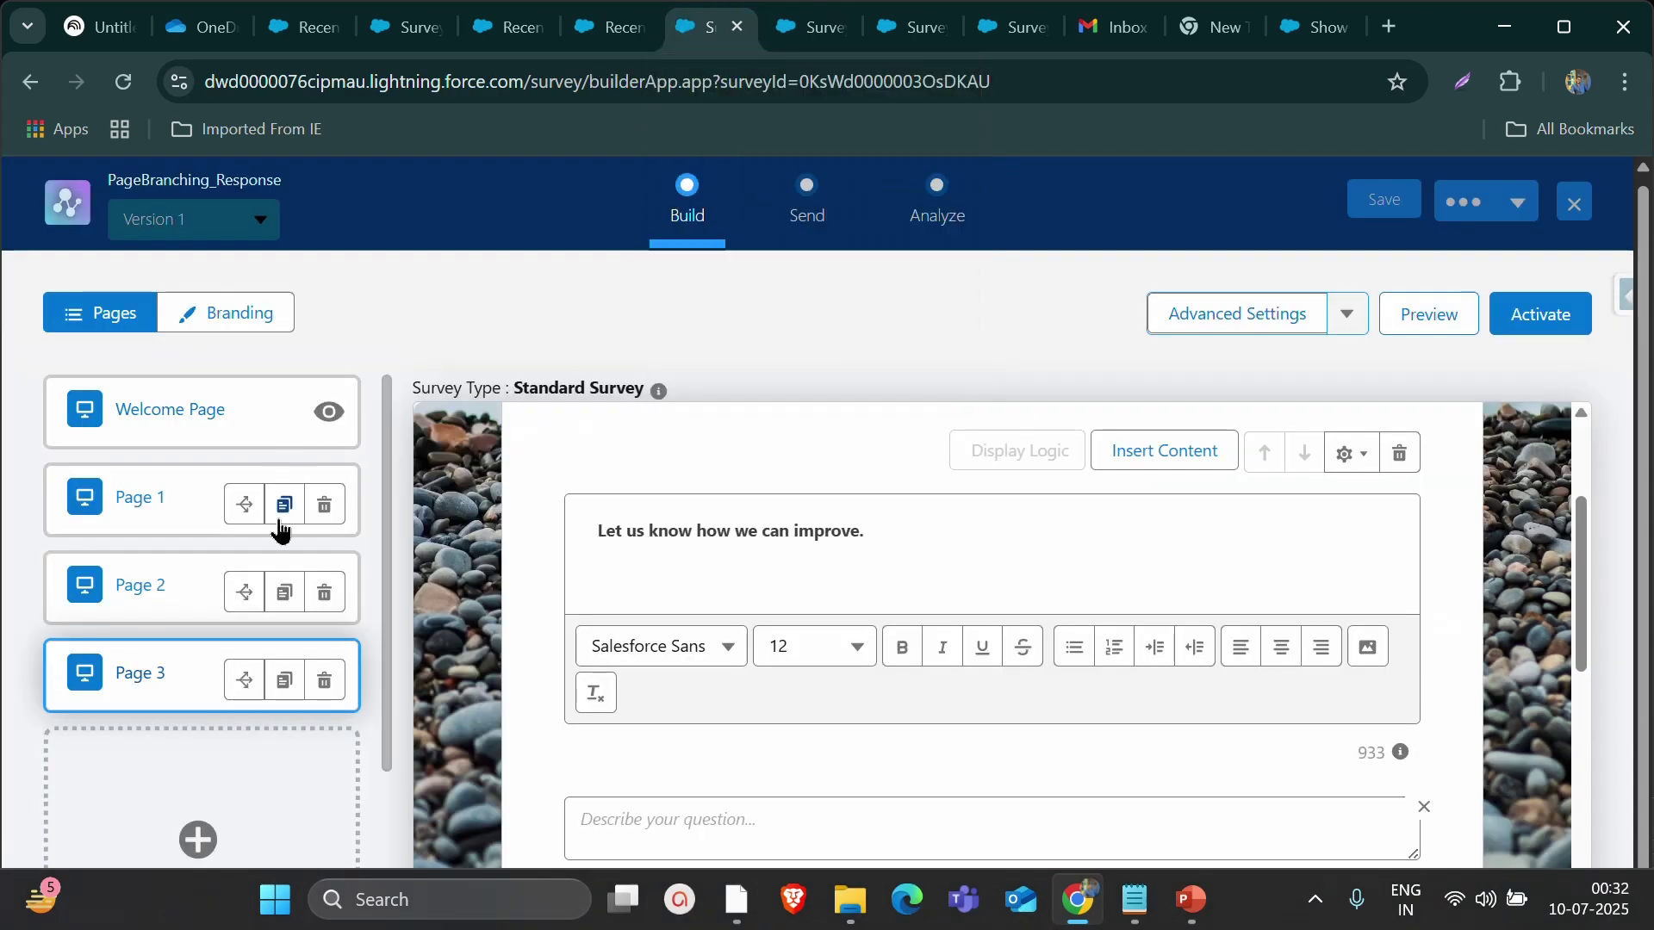
click(780, 30)
click(908, 527)
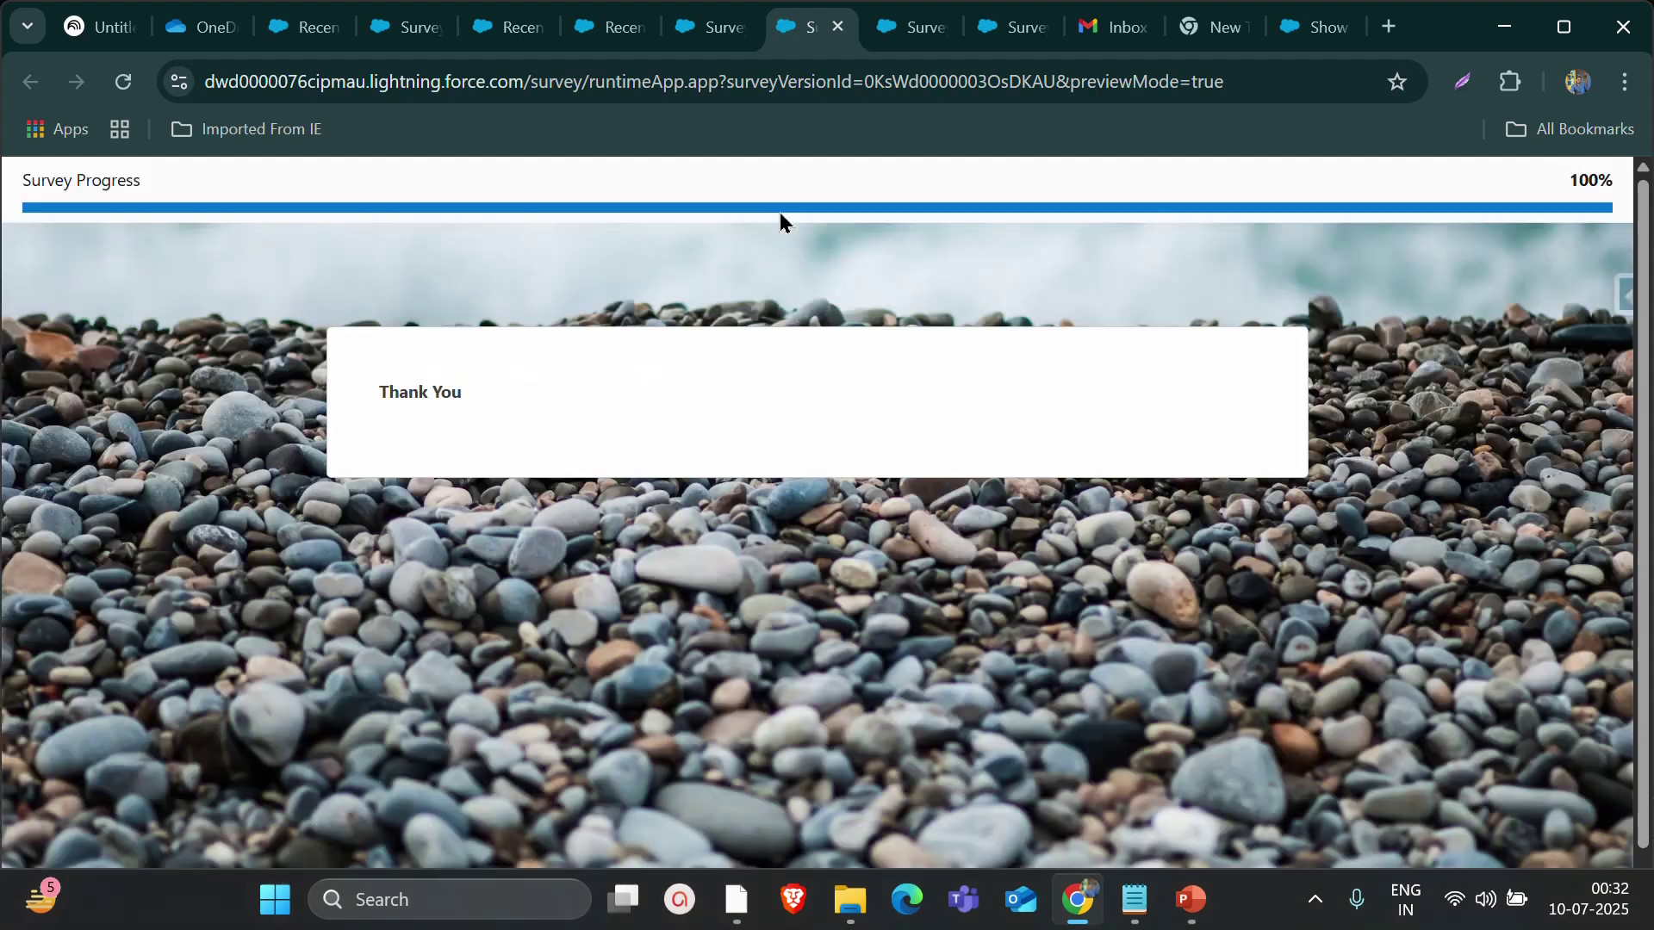
In the survey builder, set Page 2's branching logic to go to the Thank You Page every time, and save the logic
click(685, 30)
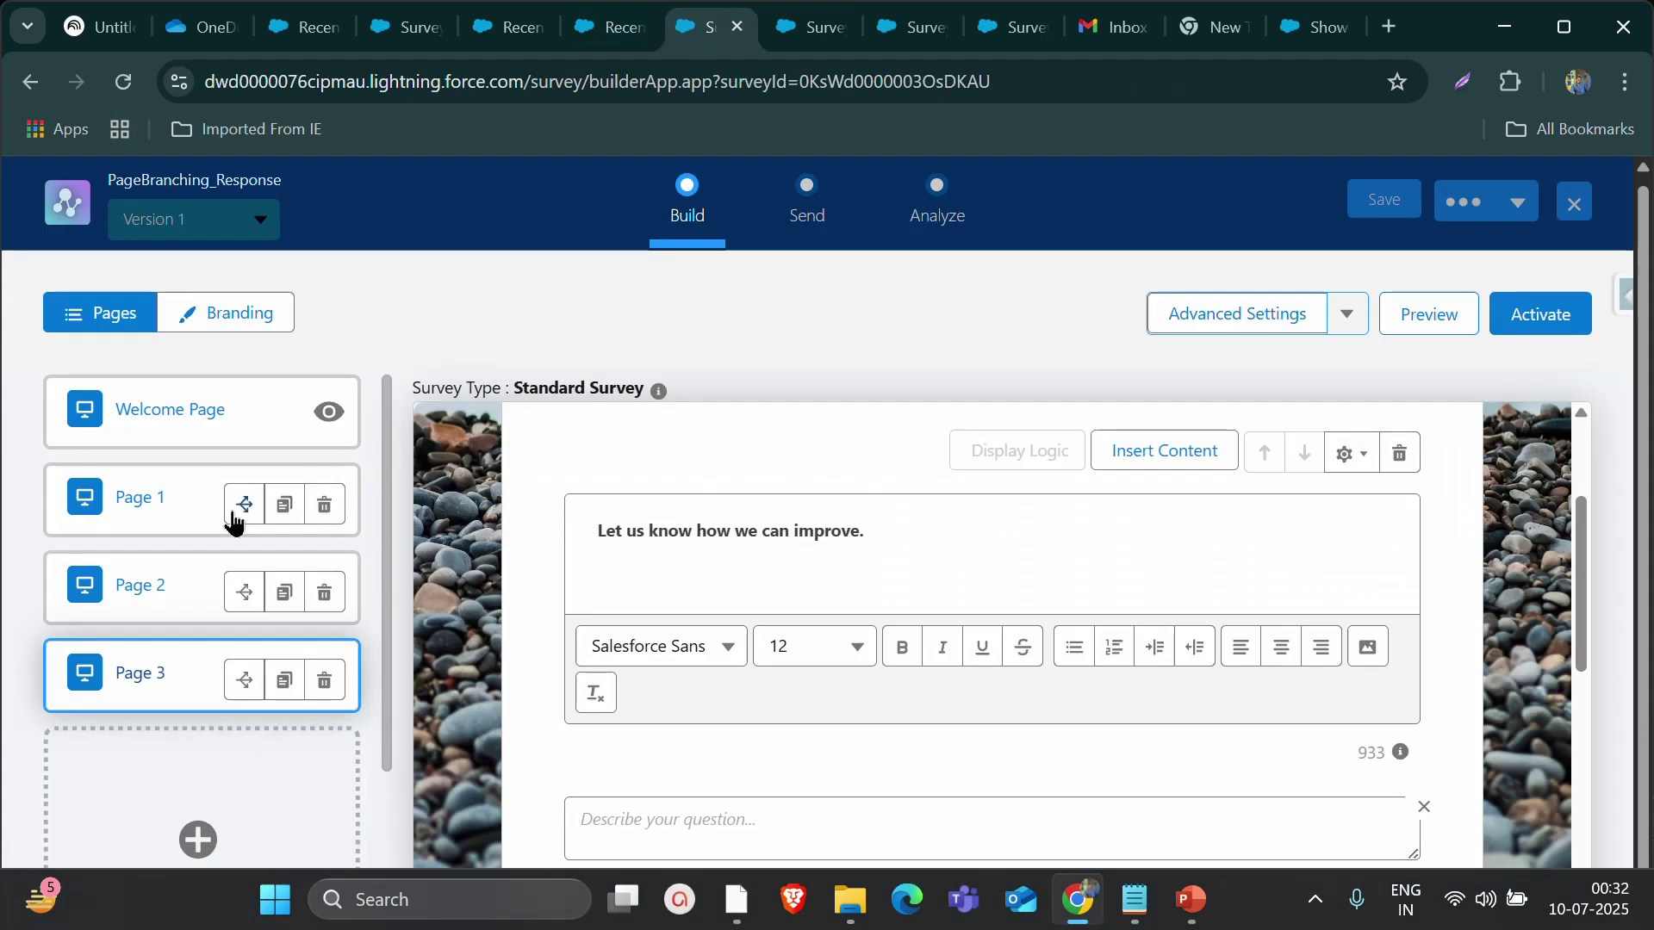
click(168, 593)
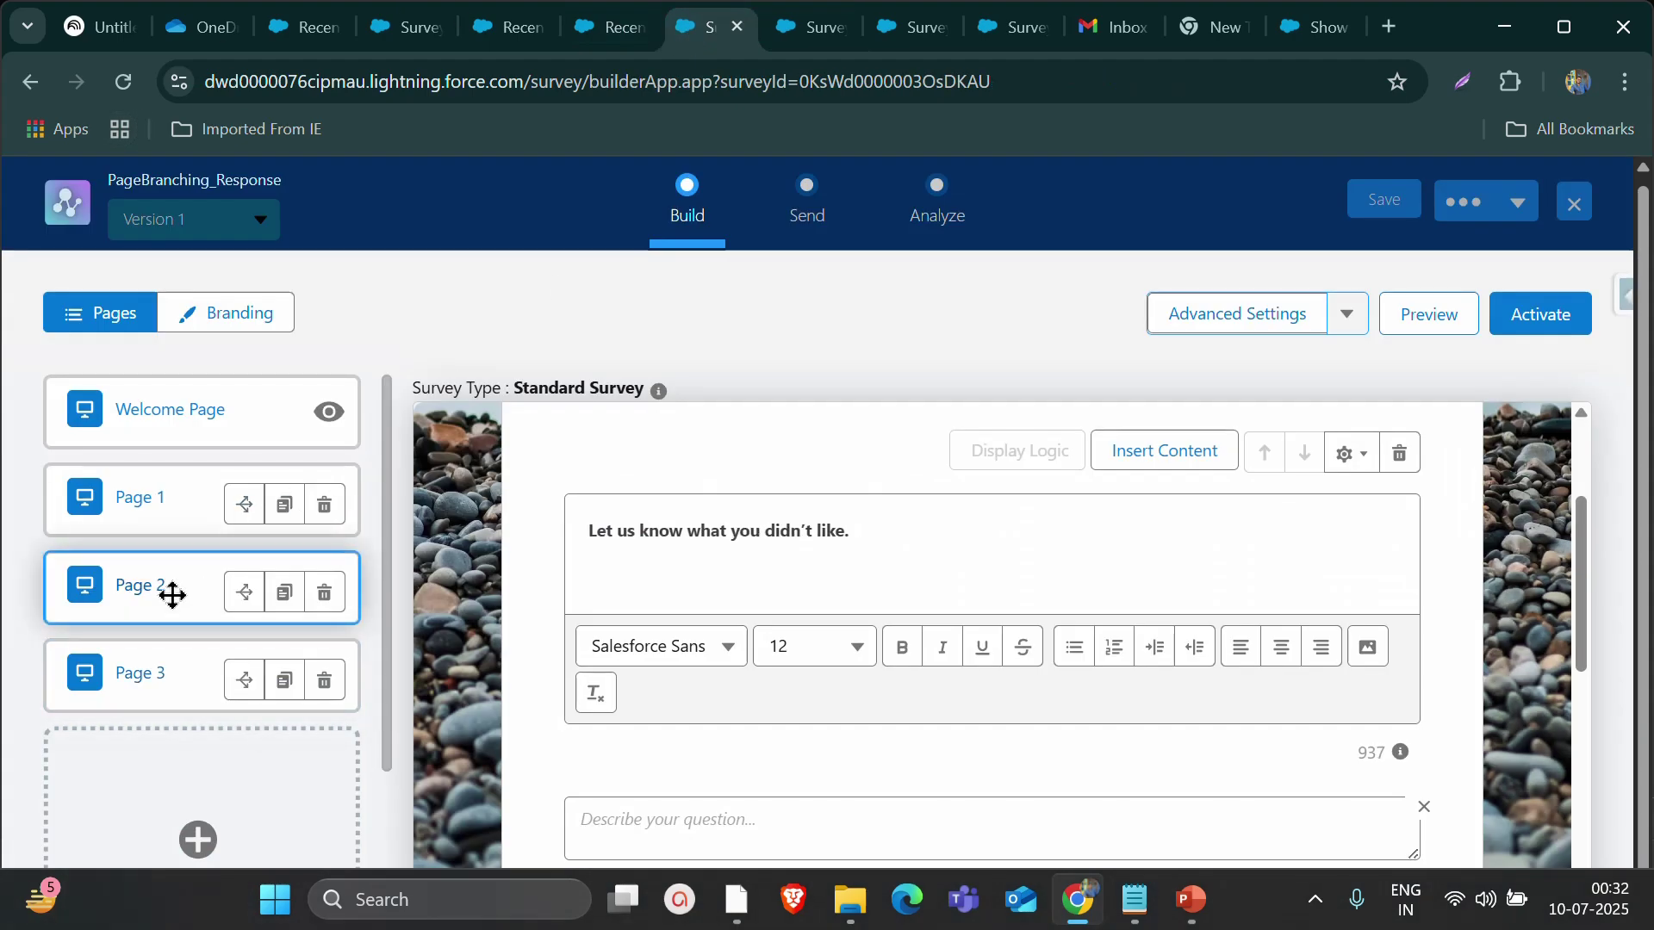
click(241, 603)
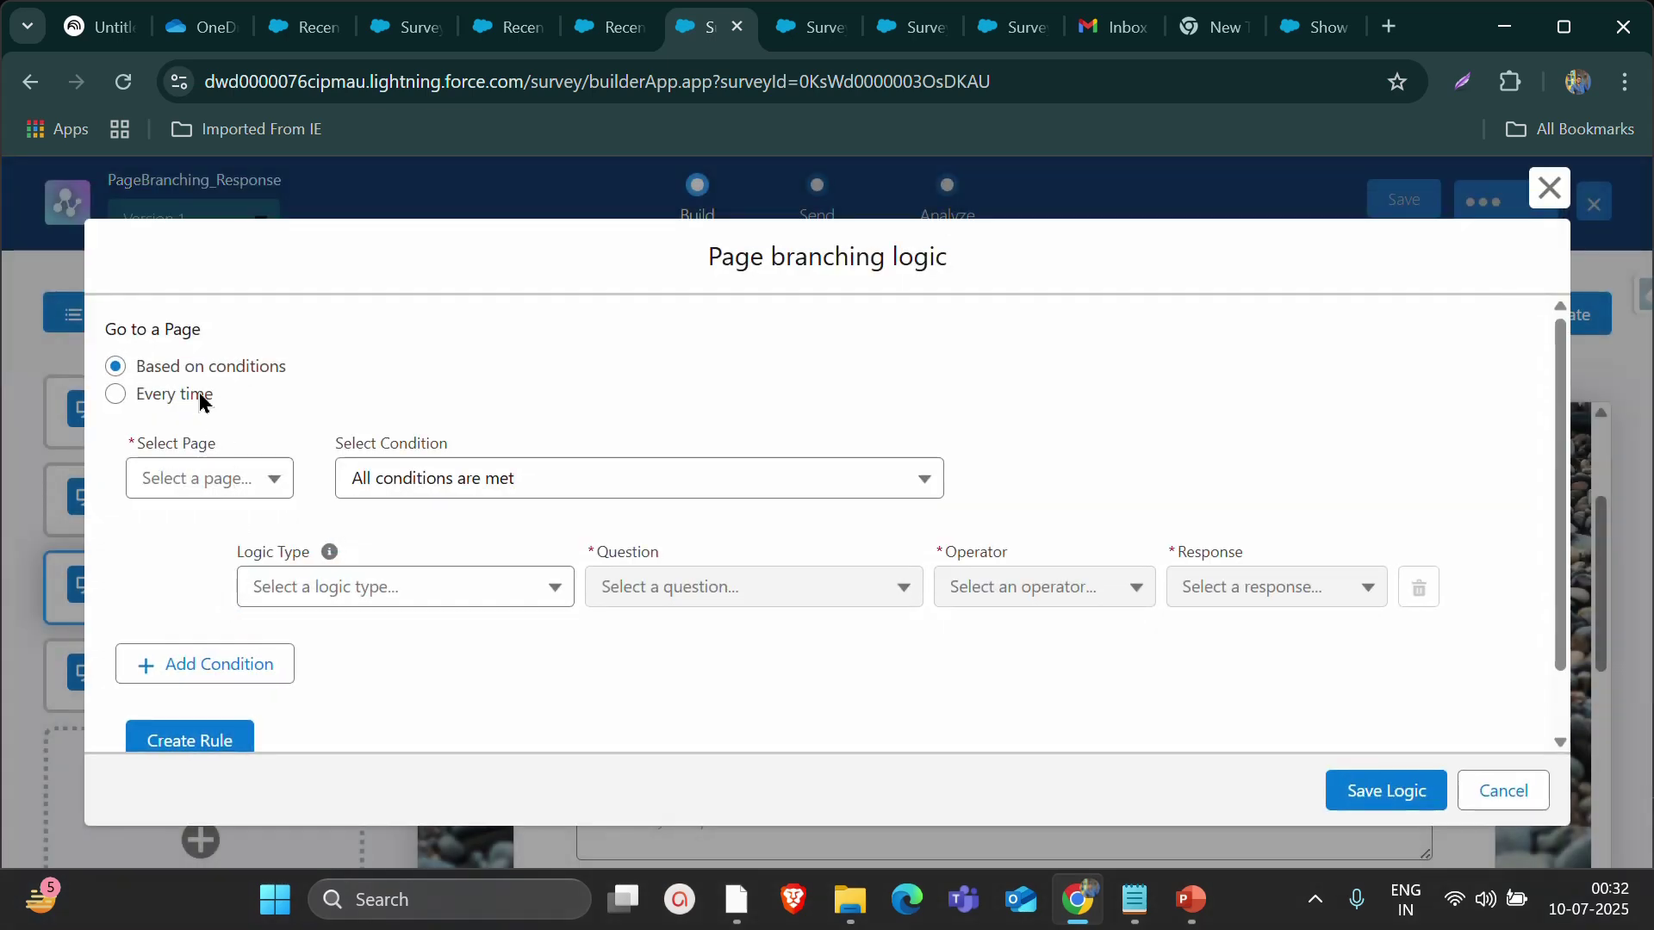
click(201, 398)
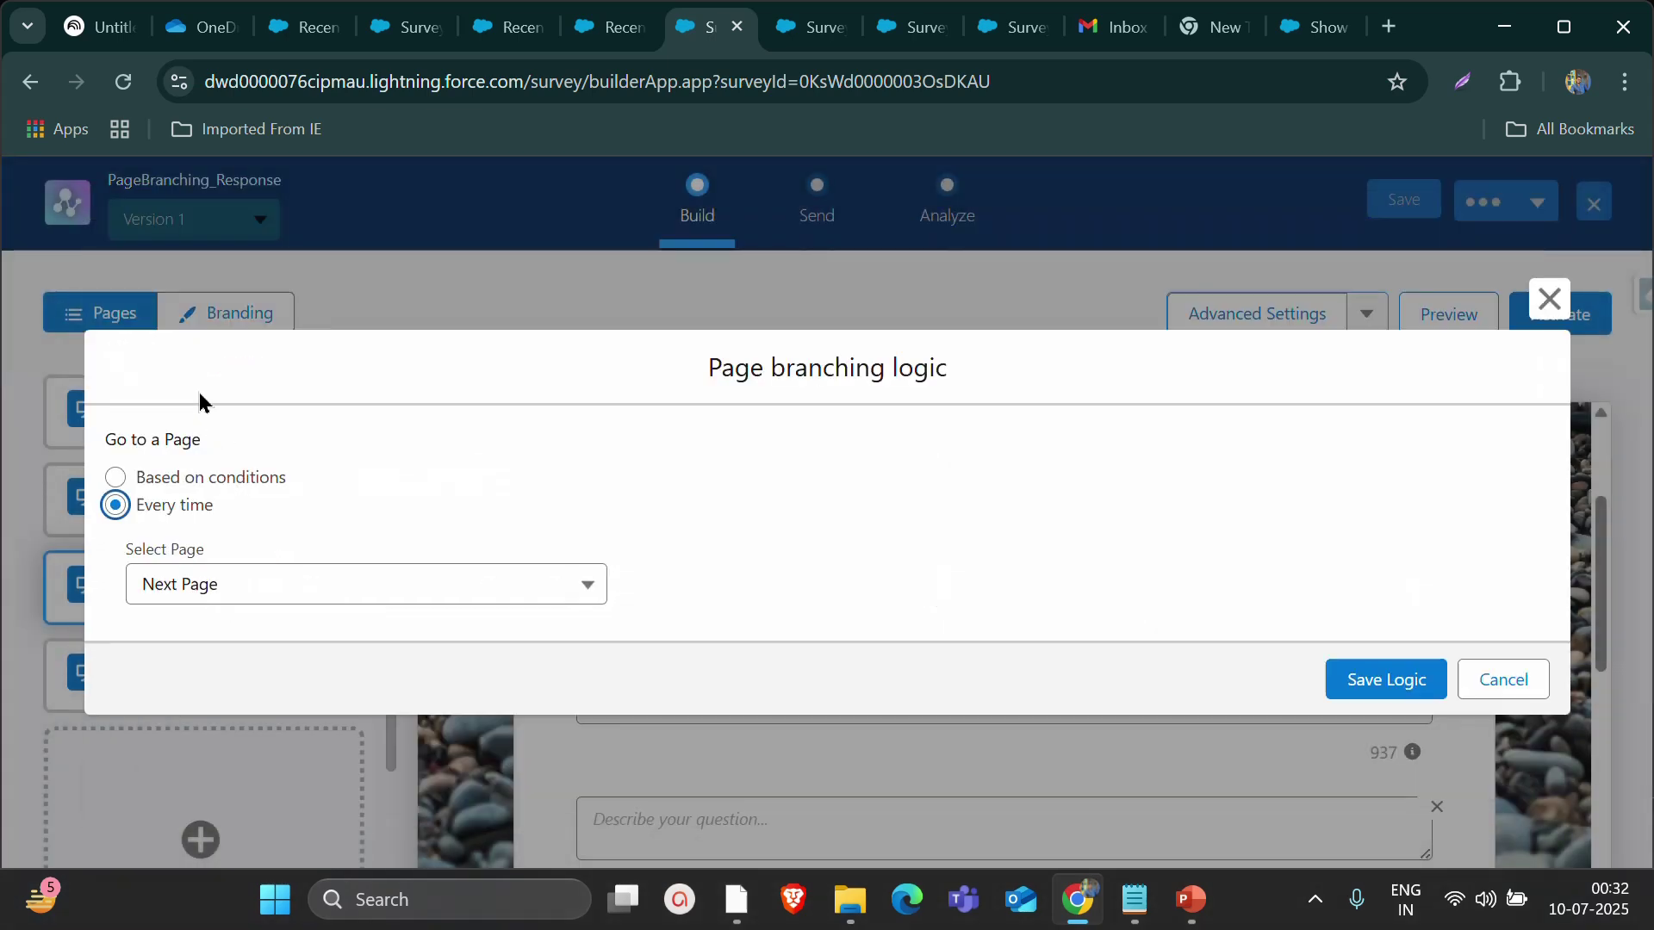
click(201, 594)
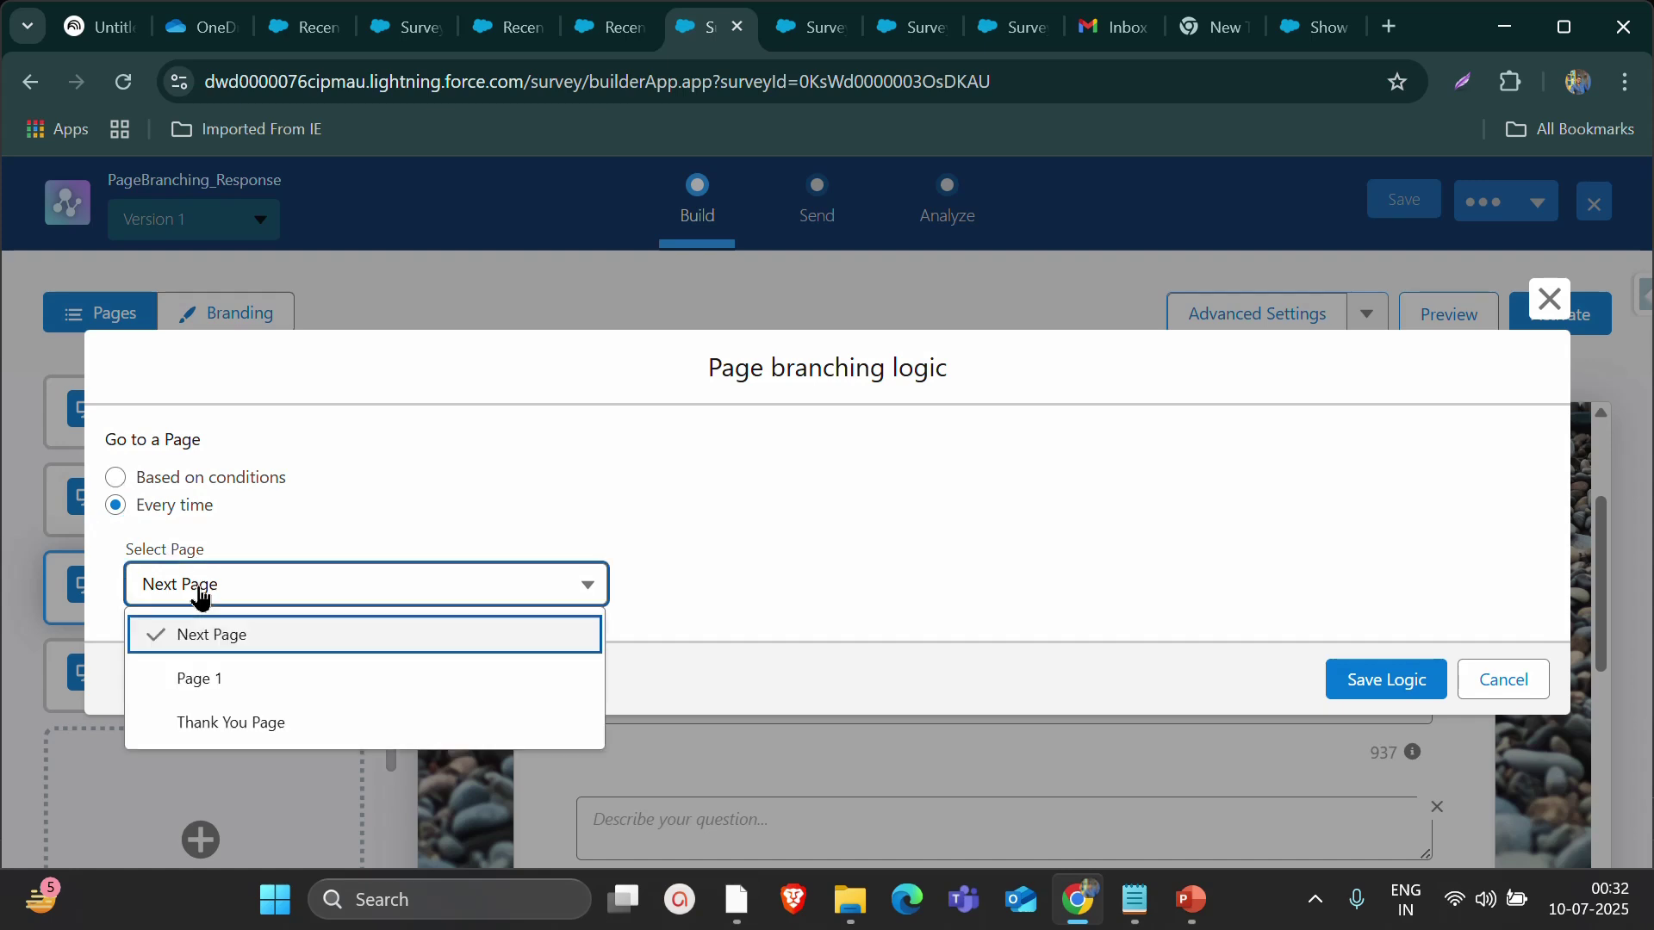
click(267, 720)
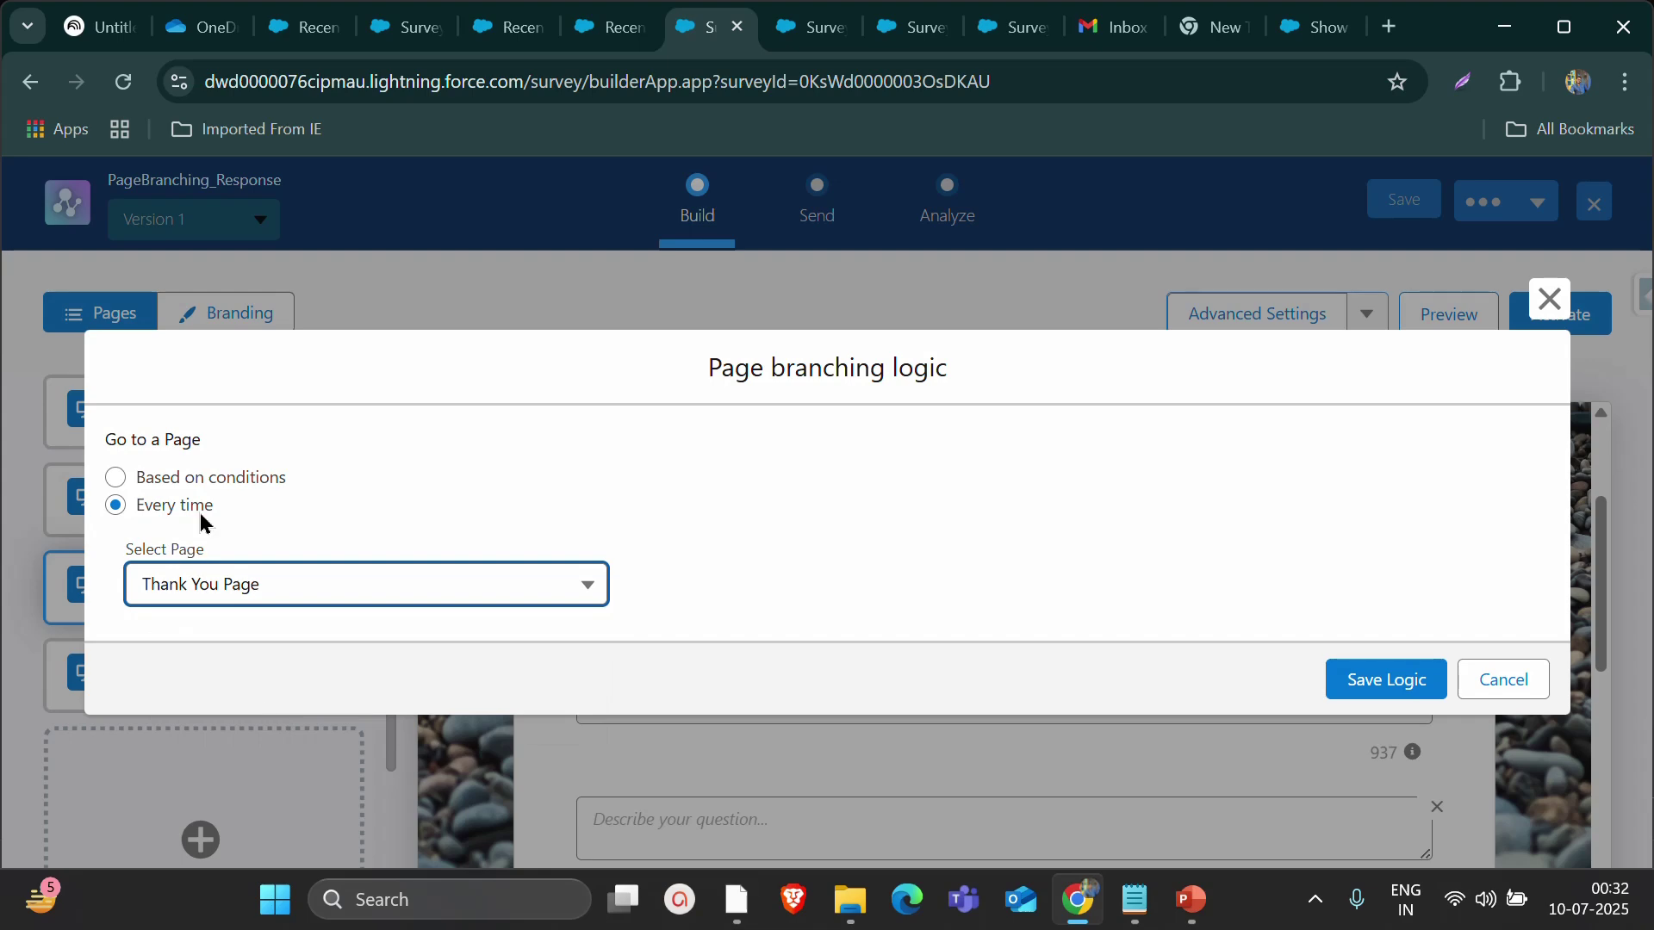
click(1370, 679)
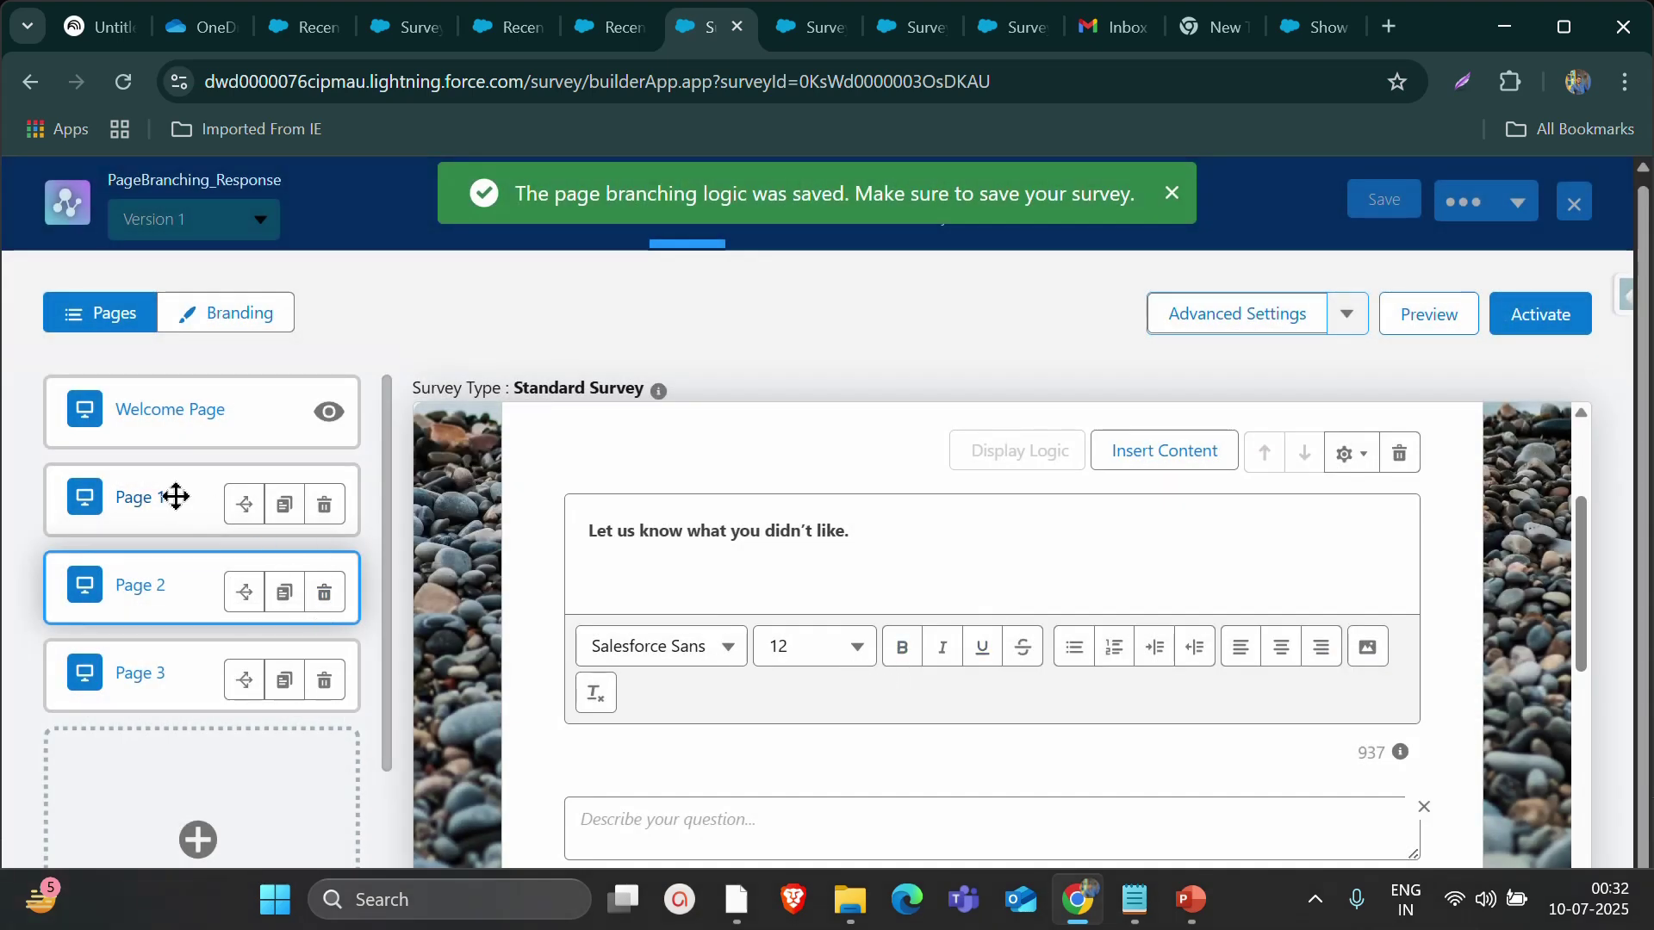
Add the description "Designed for Page 2, Low Rating" to the question on Page 2
scroll(798, 576, down, 3)
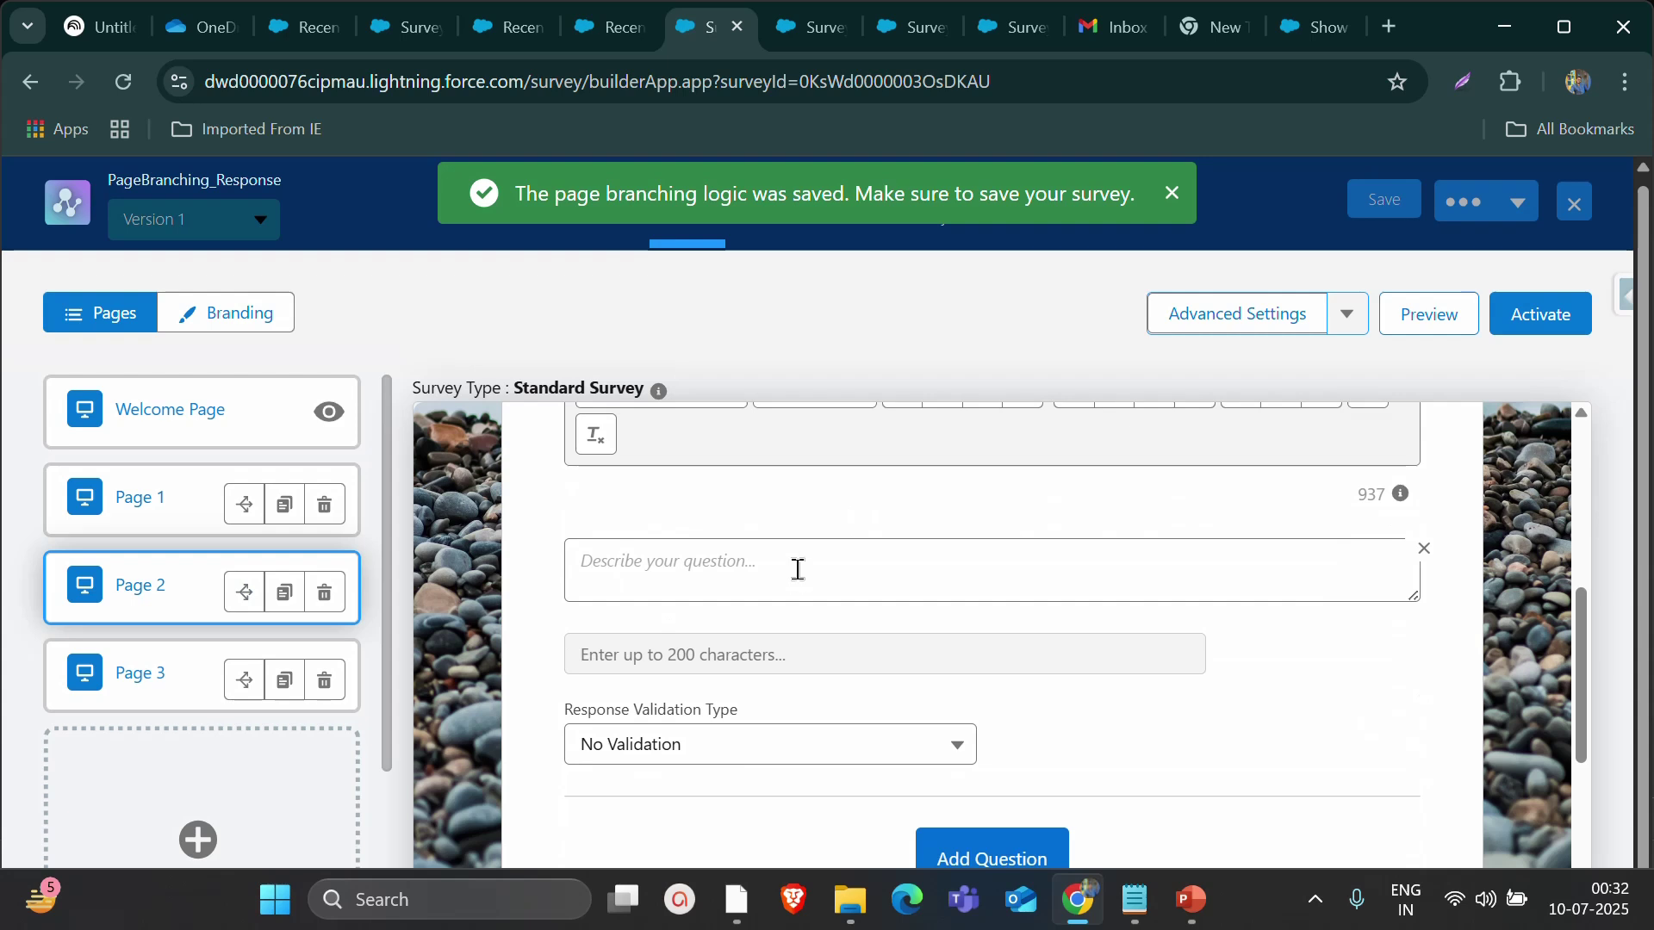
scroll(791, 572, up, 3)
scroll(746, 606, down, 3)
click(698, 562)
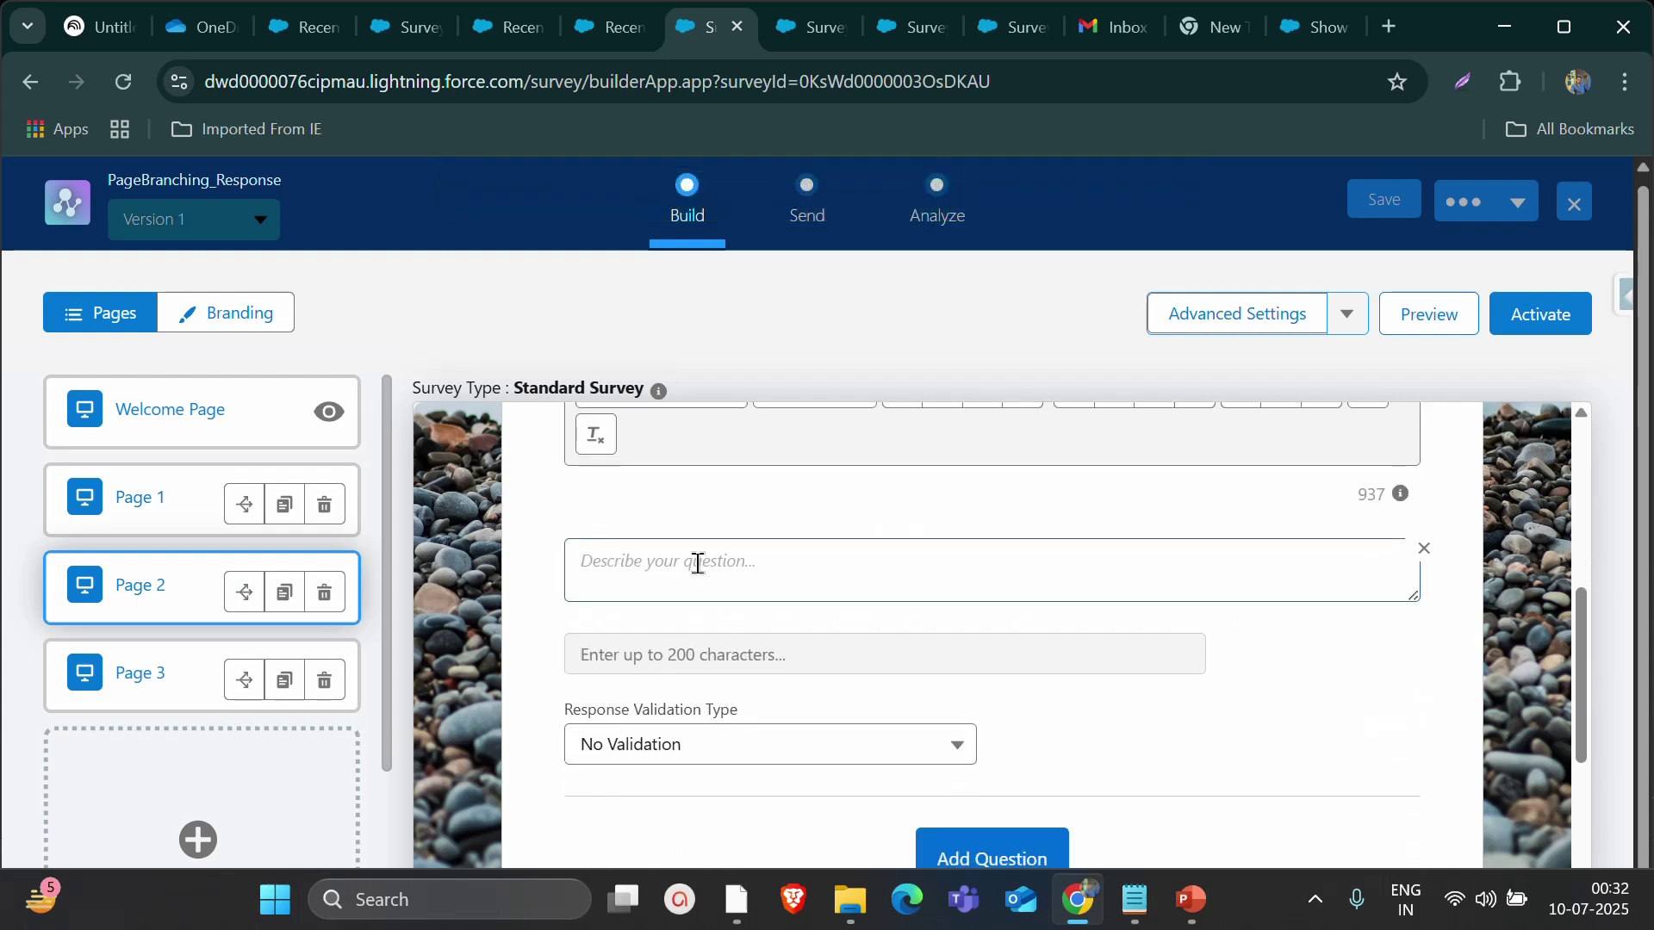
text(Designed f)
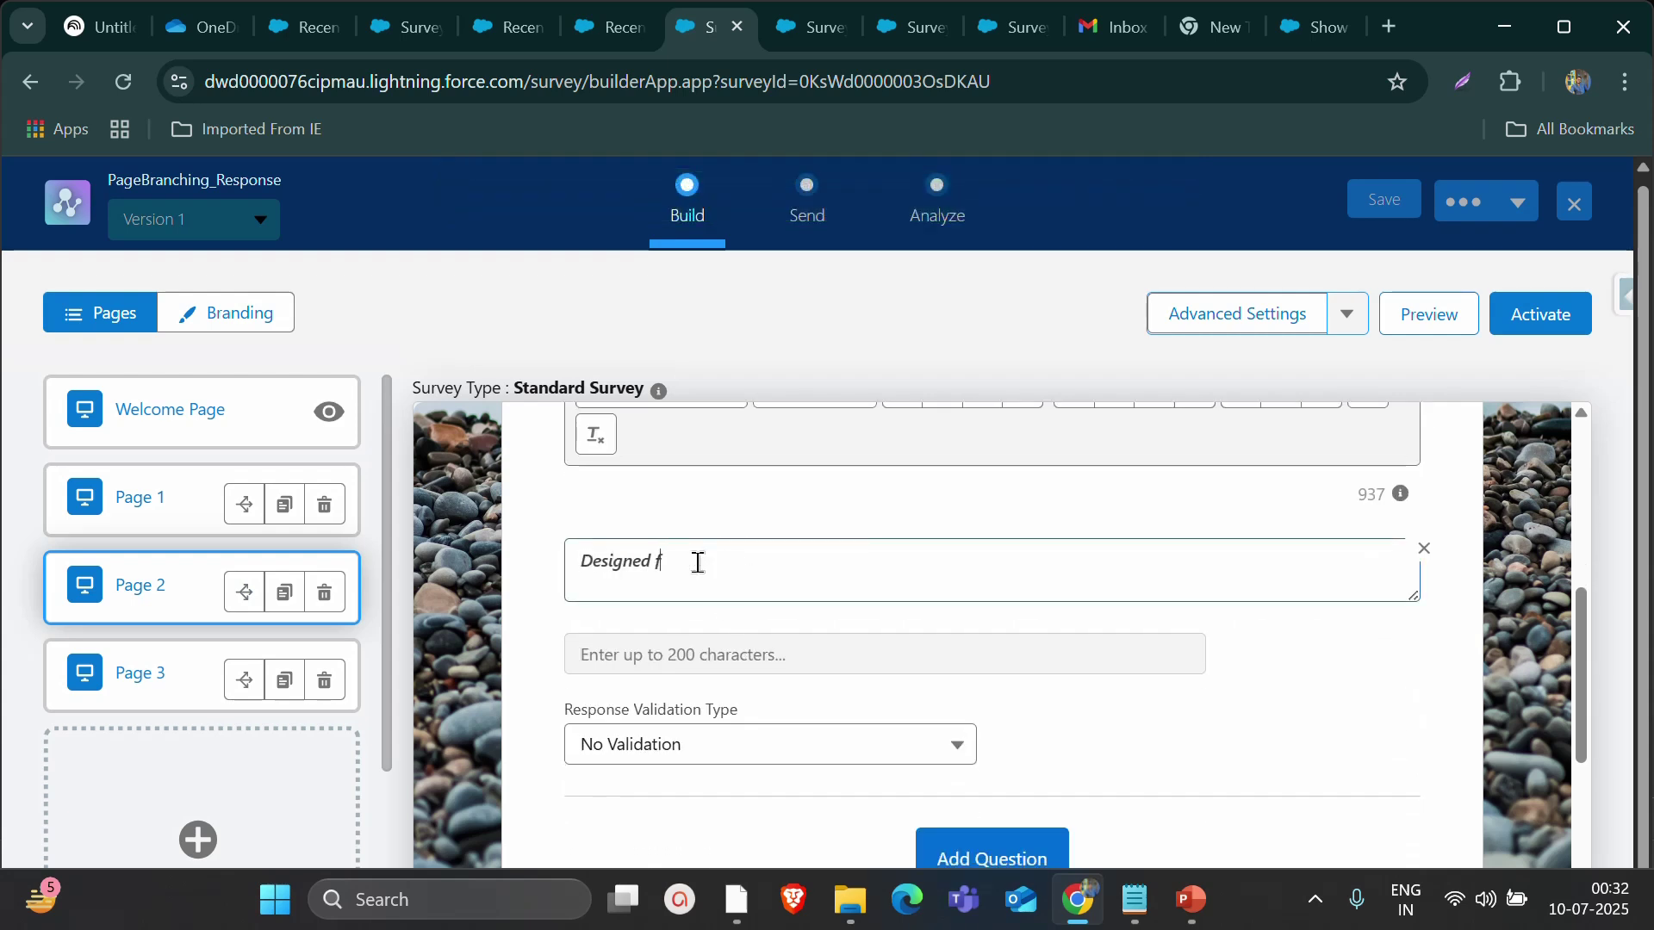
text(or Po)
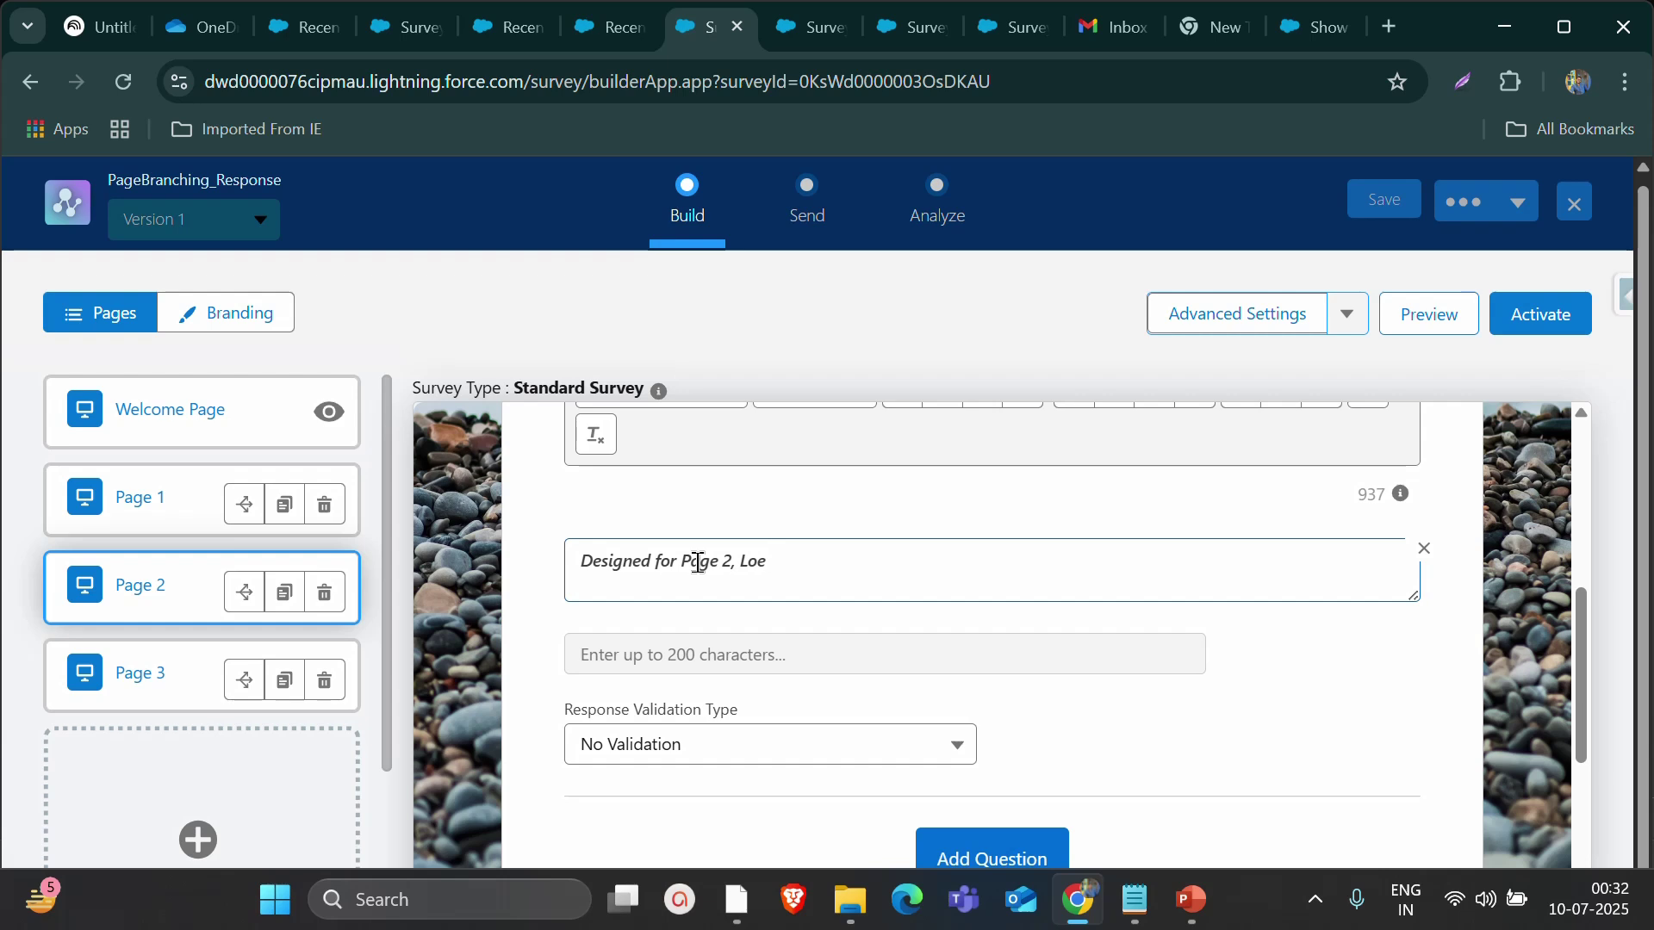
text(ting)
Add the description "Designed for 7,8 Response , Page 3" to the question on Page 3
click(211, 657)
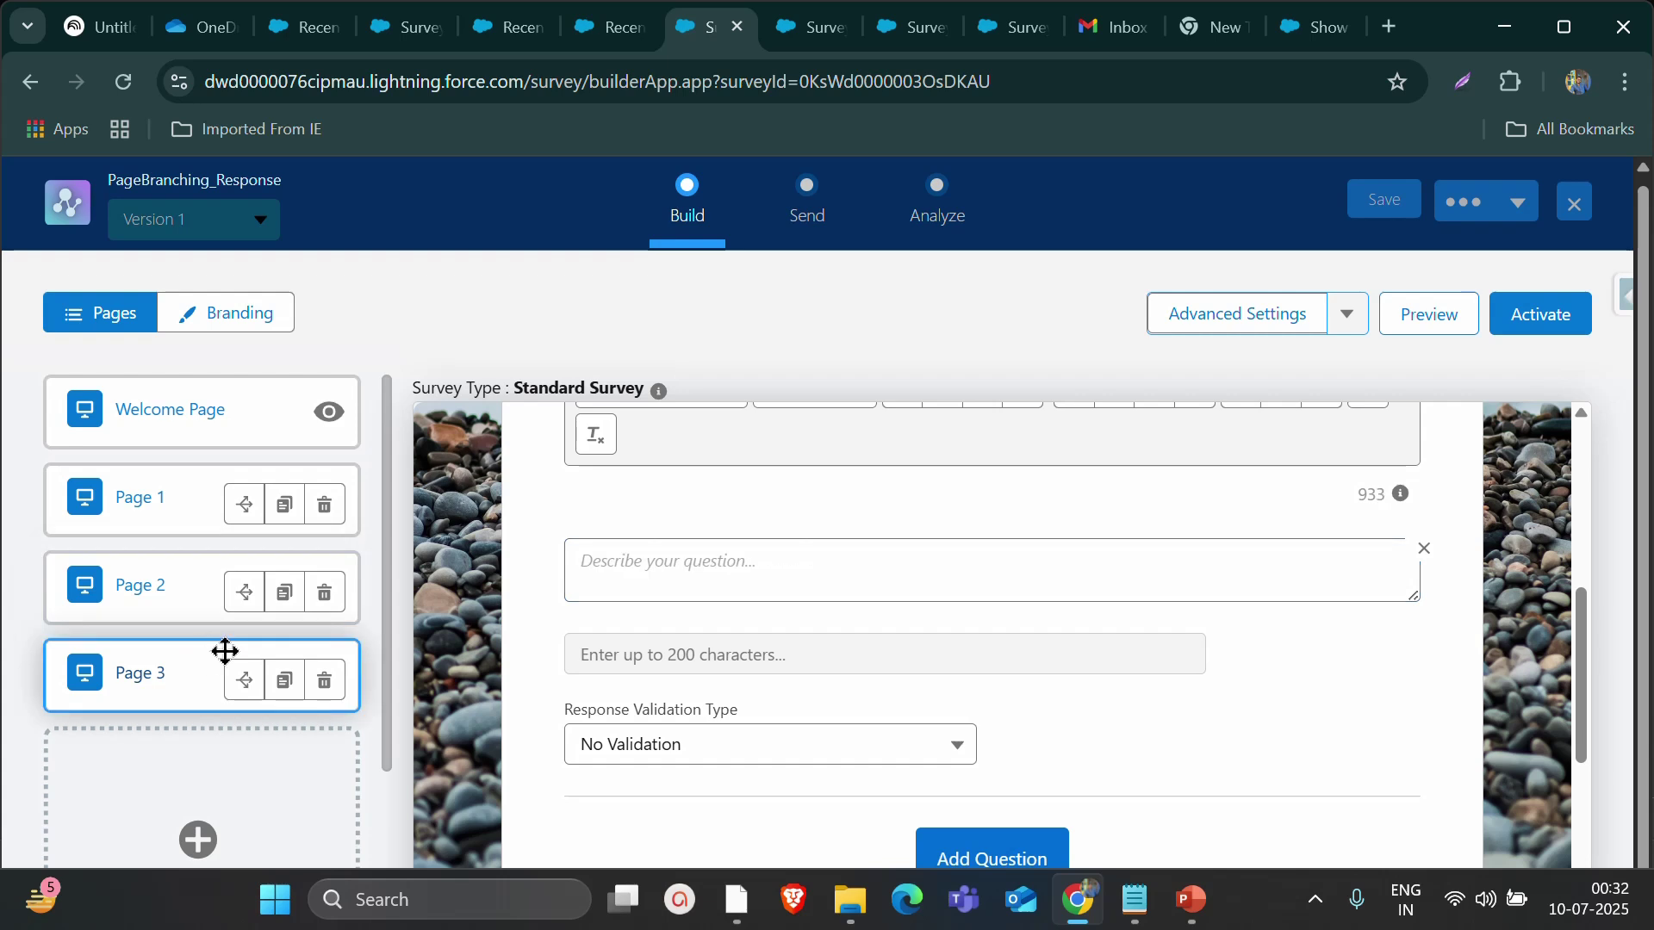
click(643, 594)
text(Re)
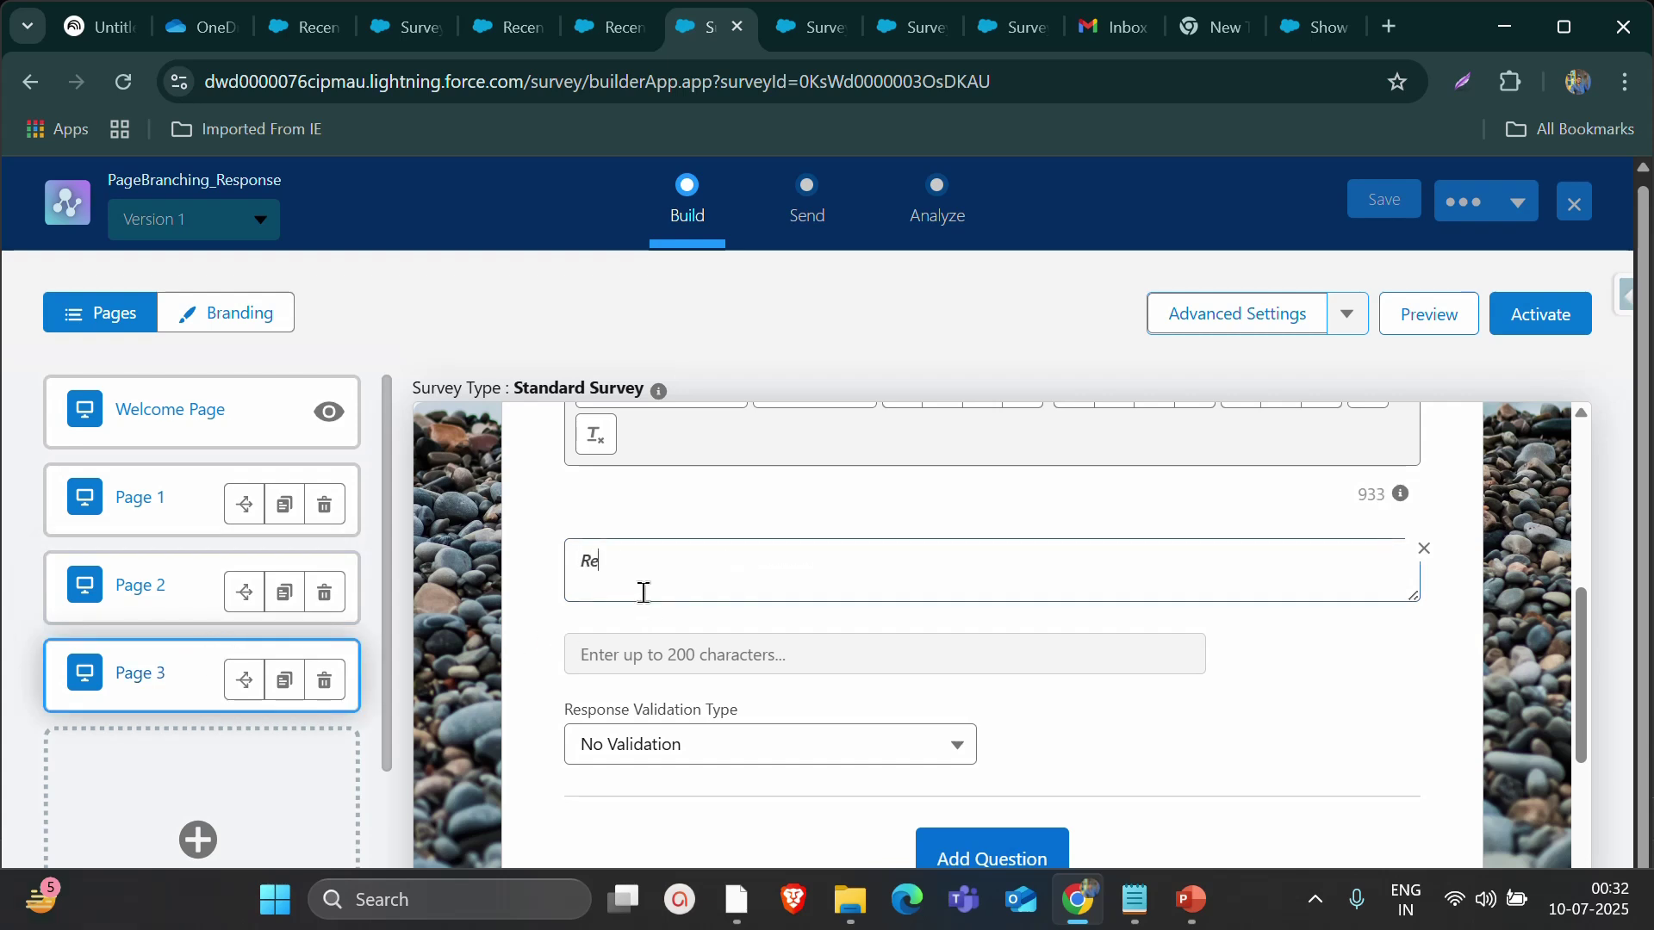
key(BackSpace)
key(BackSpace)
text(Designed for 7,8 Reso)
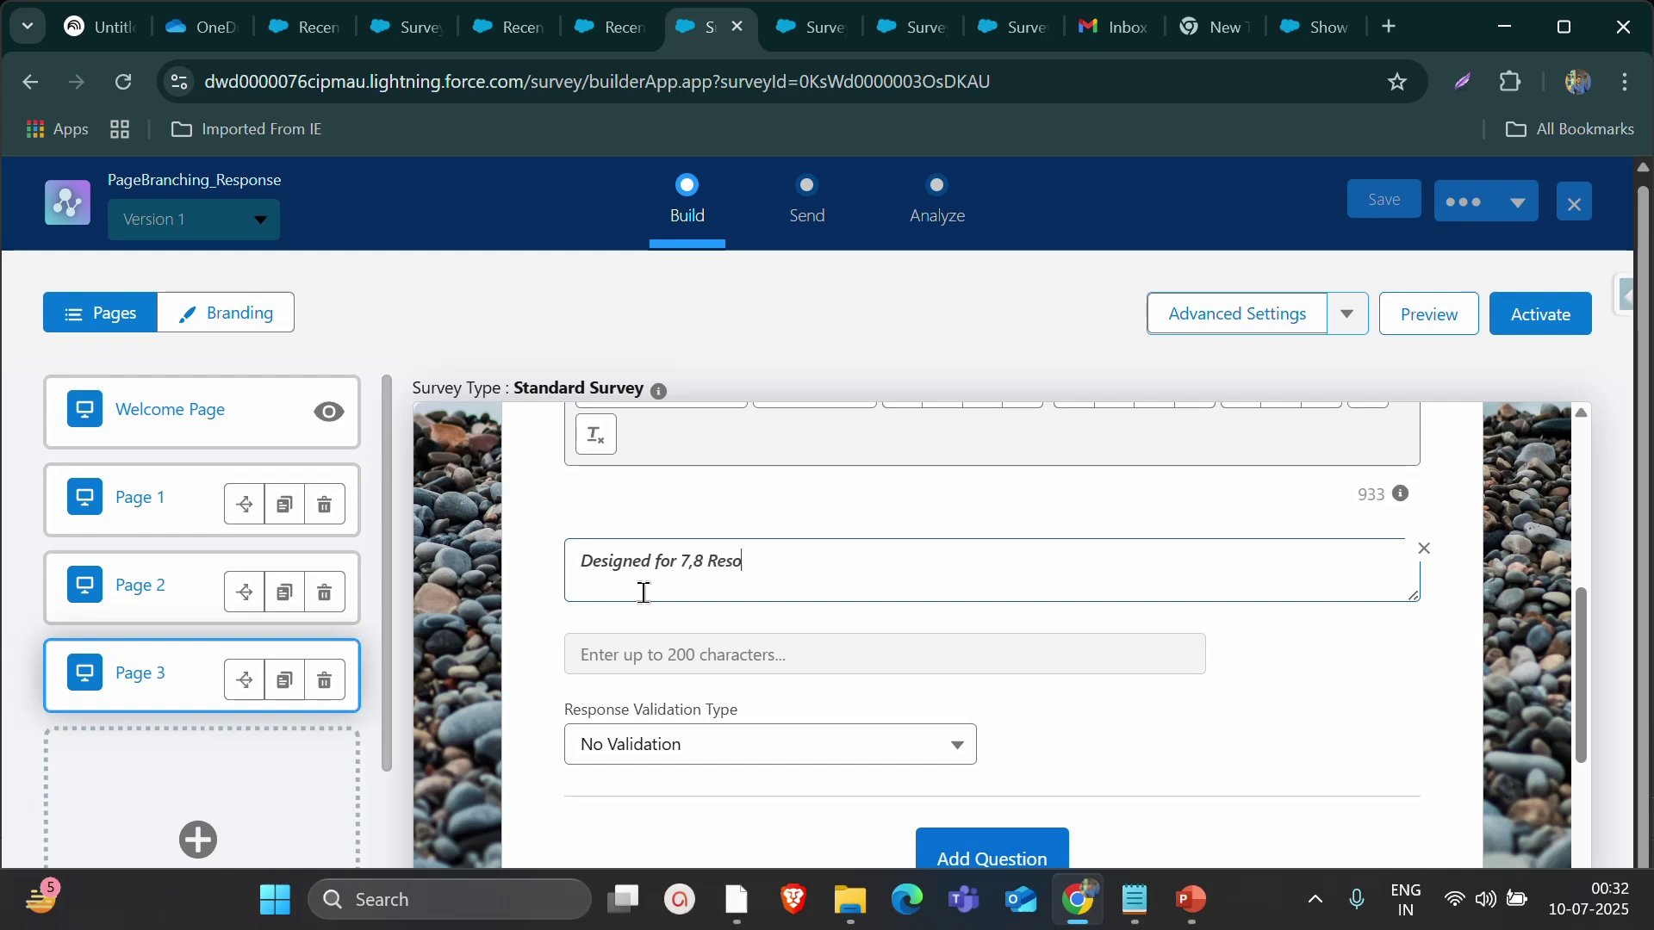
key(BackSpace)
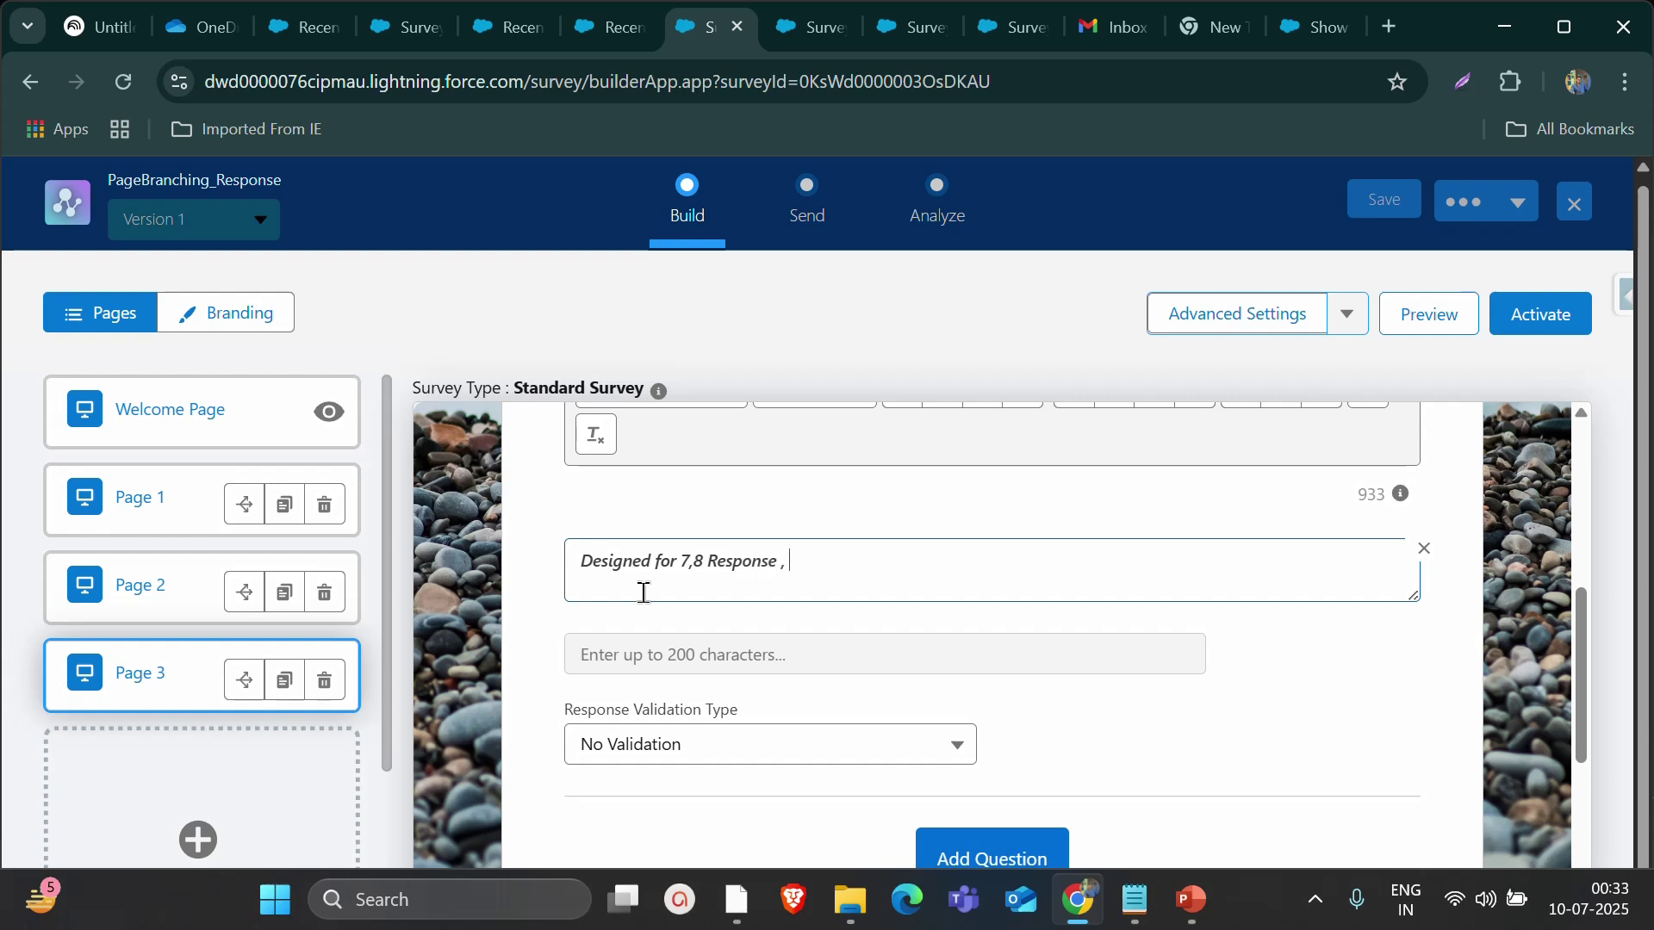
text(Page 3)
Review the Page 2 and Page 3 descriptions, save Page 2's branching logic again, and save the survey
click(167, 591)
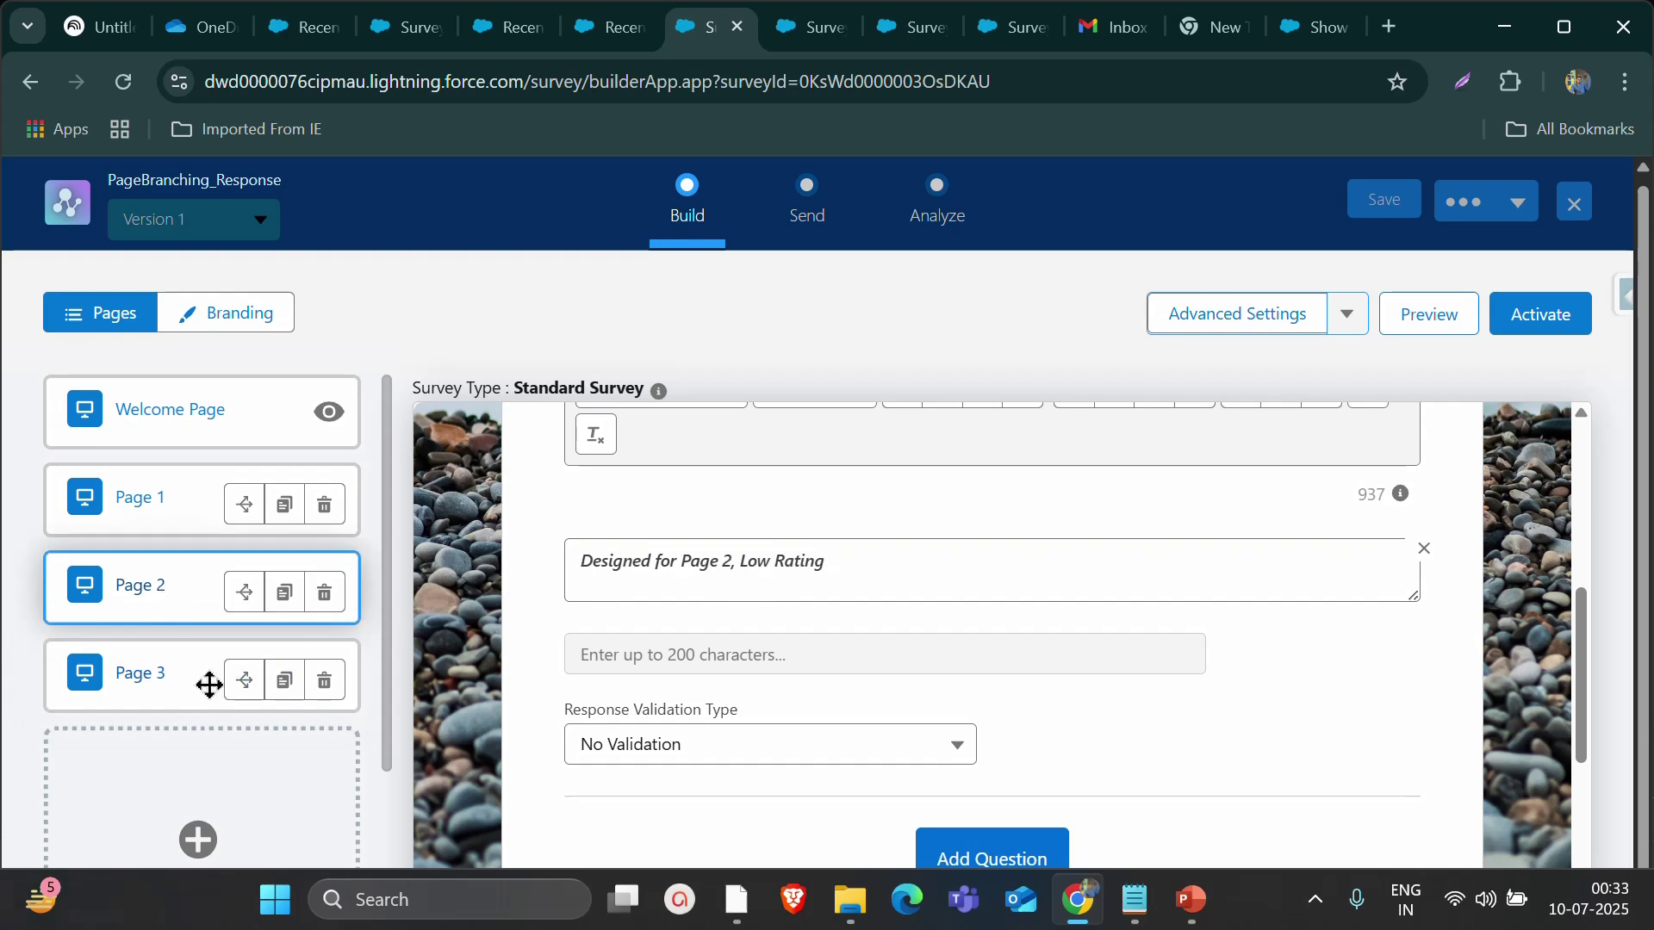
click(172, 672)
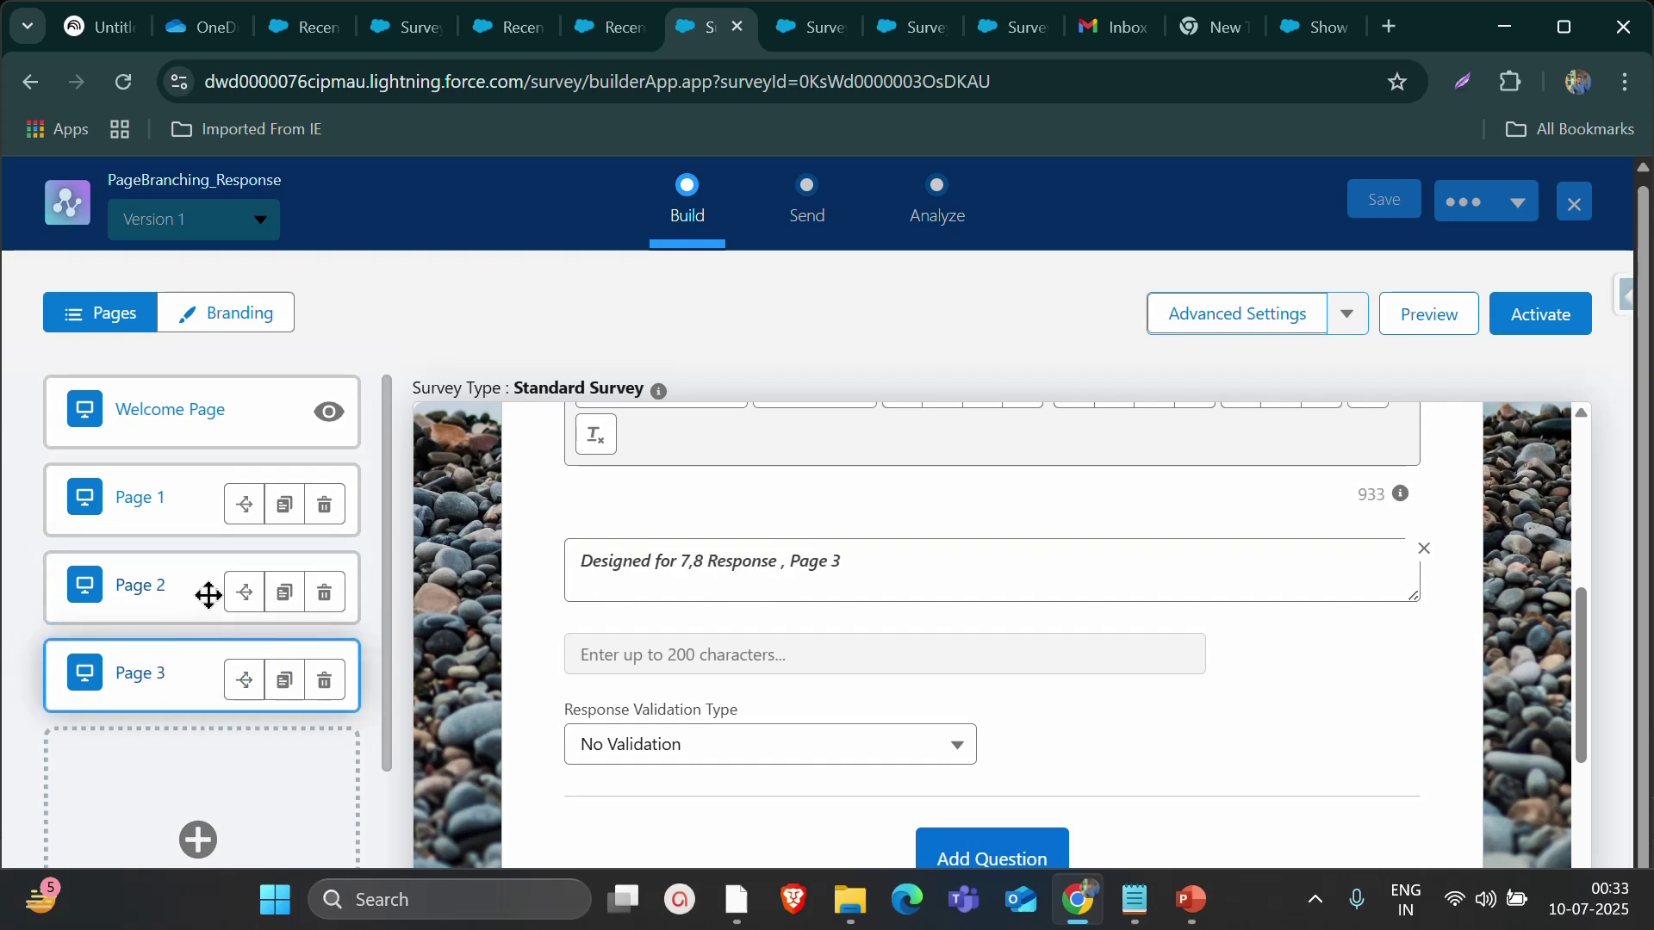
click(234, 601)
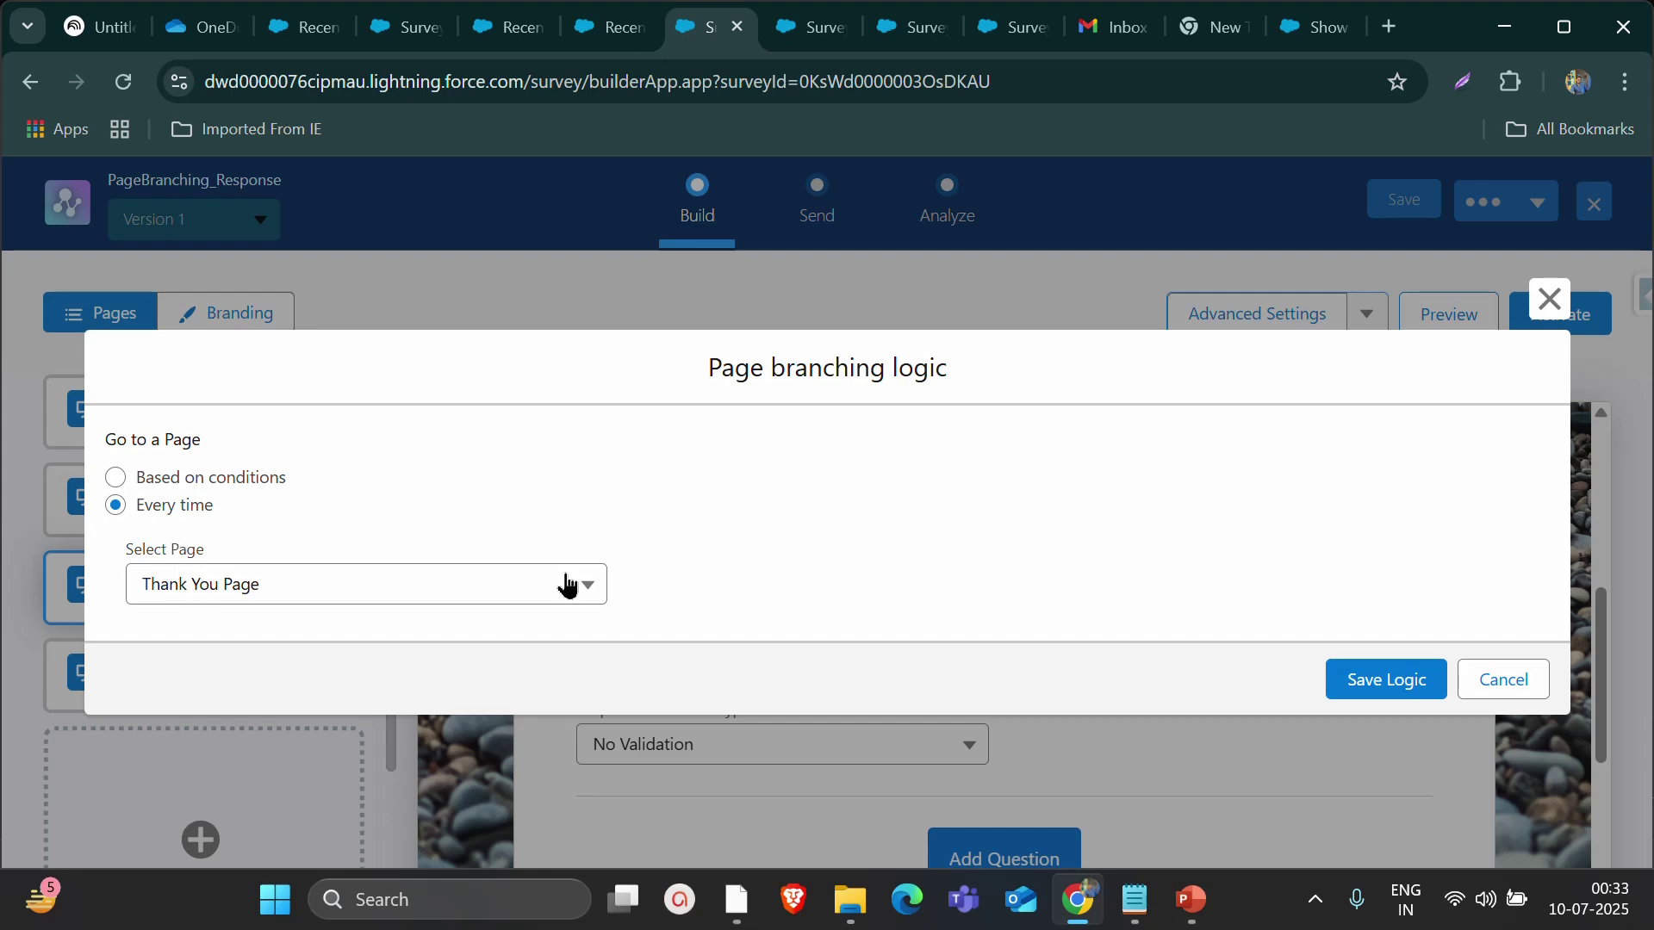
click(1425, 687)
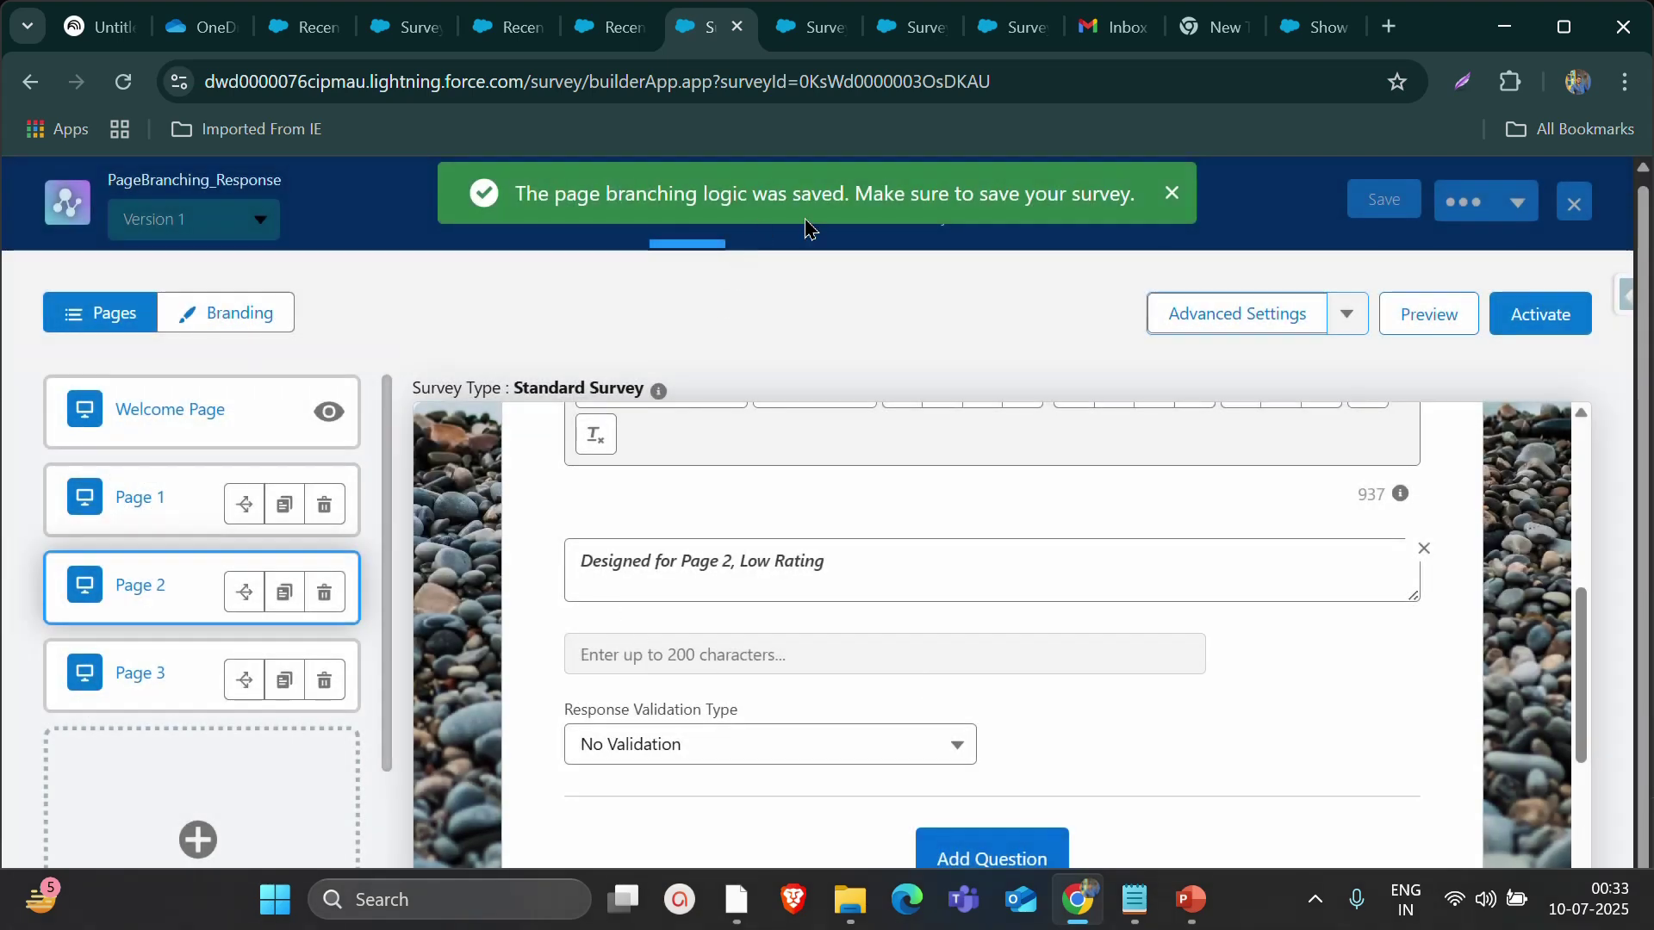
click(1383, 208)
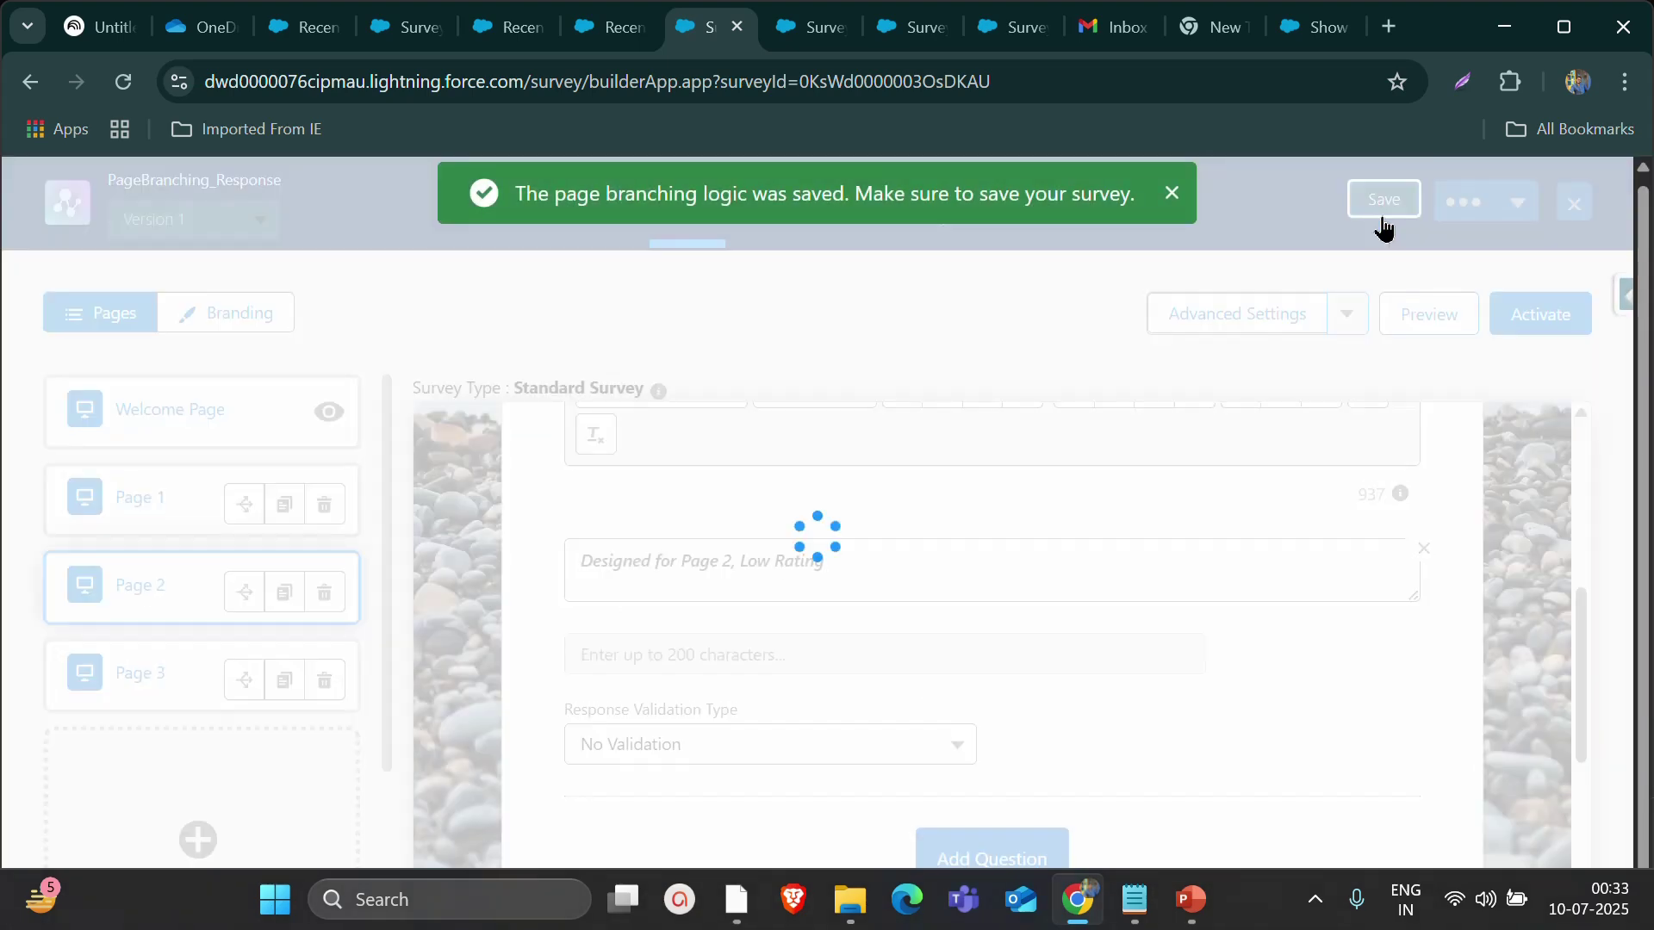
Preview the updated survey with a recommendation score of 2 and continue past Page 2 without a comment to test its branching
click(1392, 313)
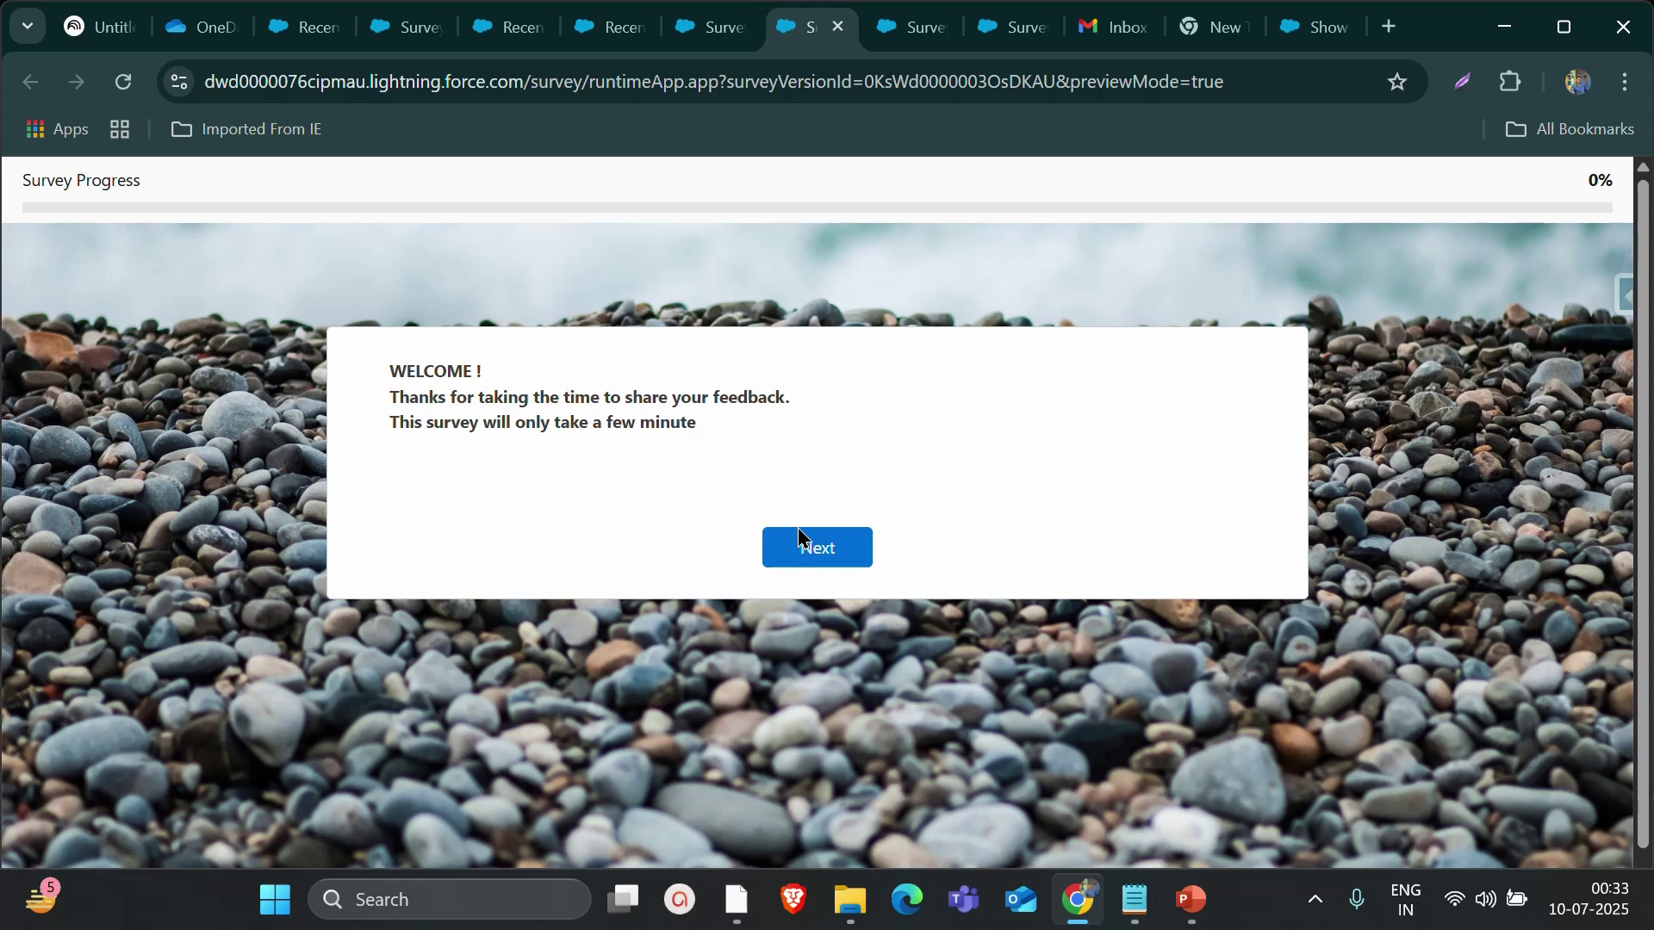
click(814, 552)
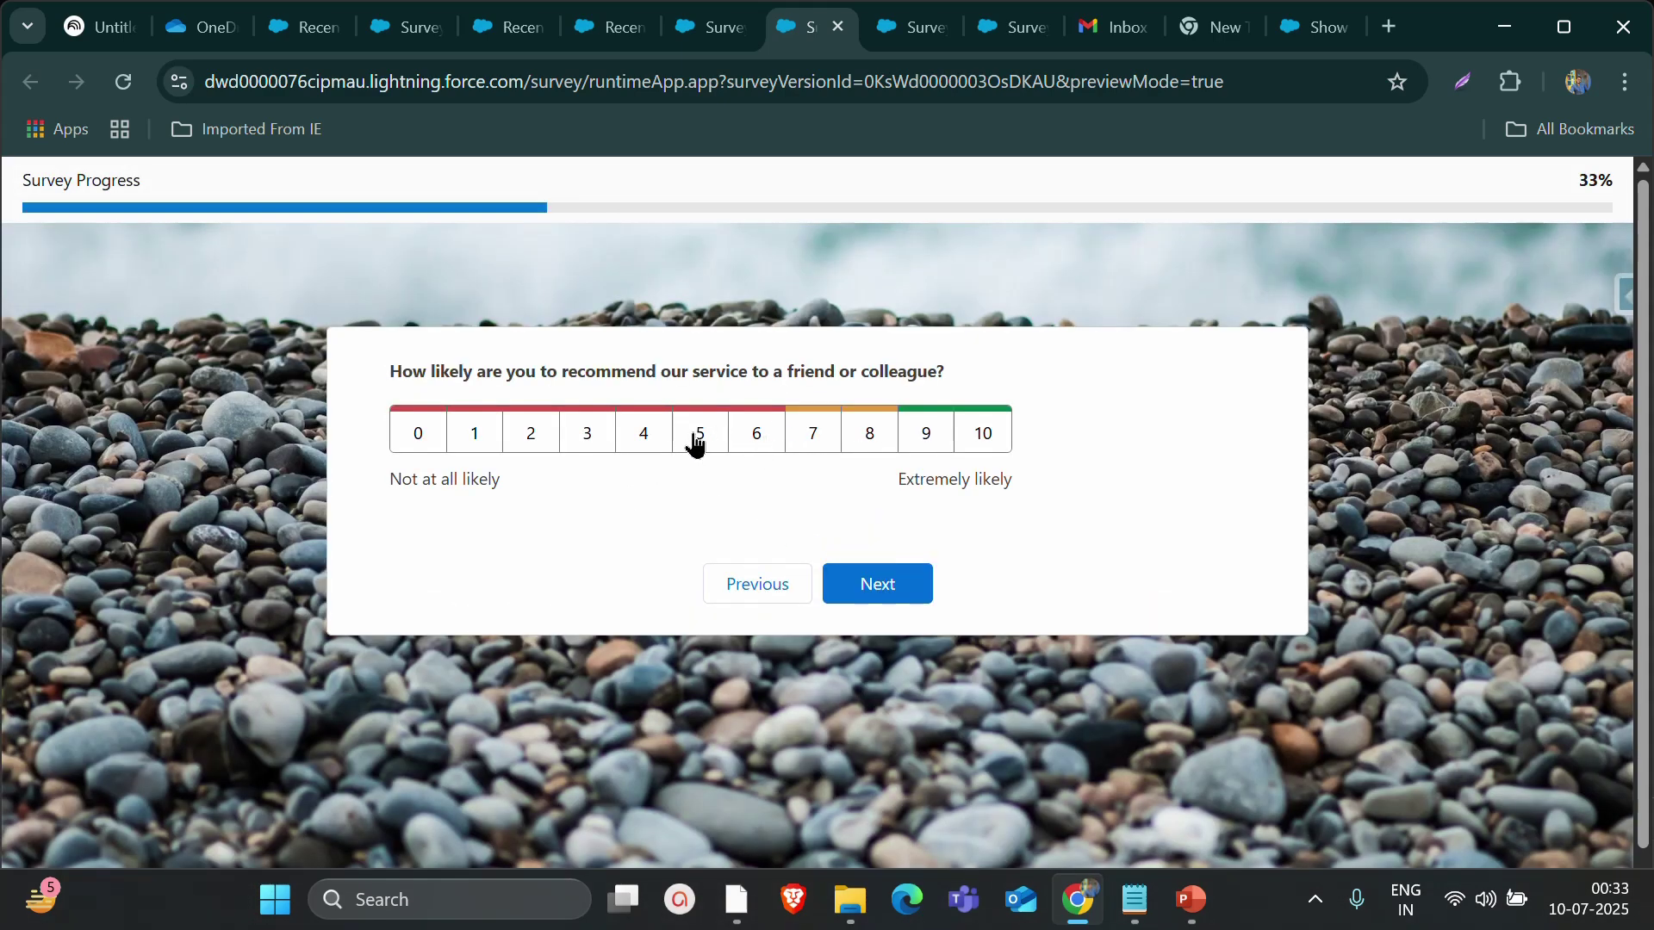
click(541, 436)
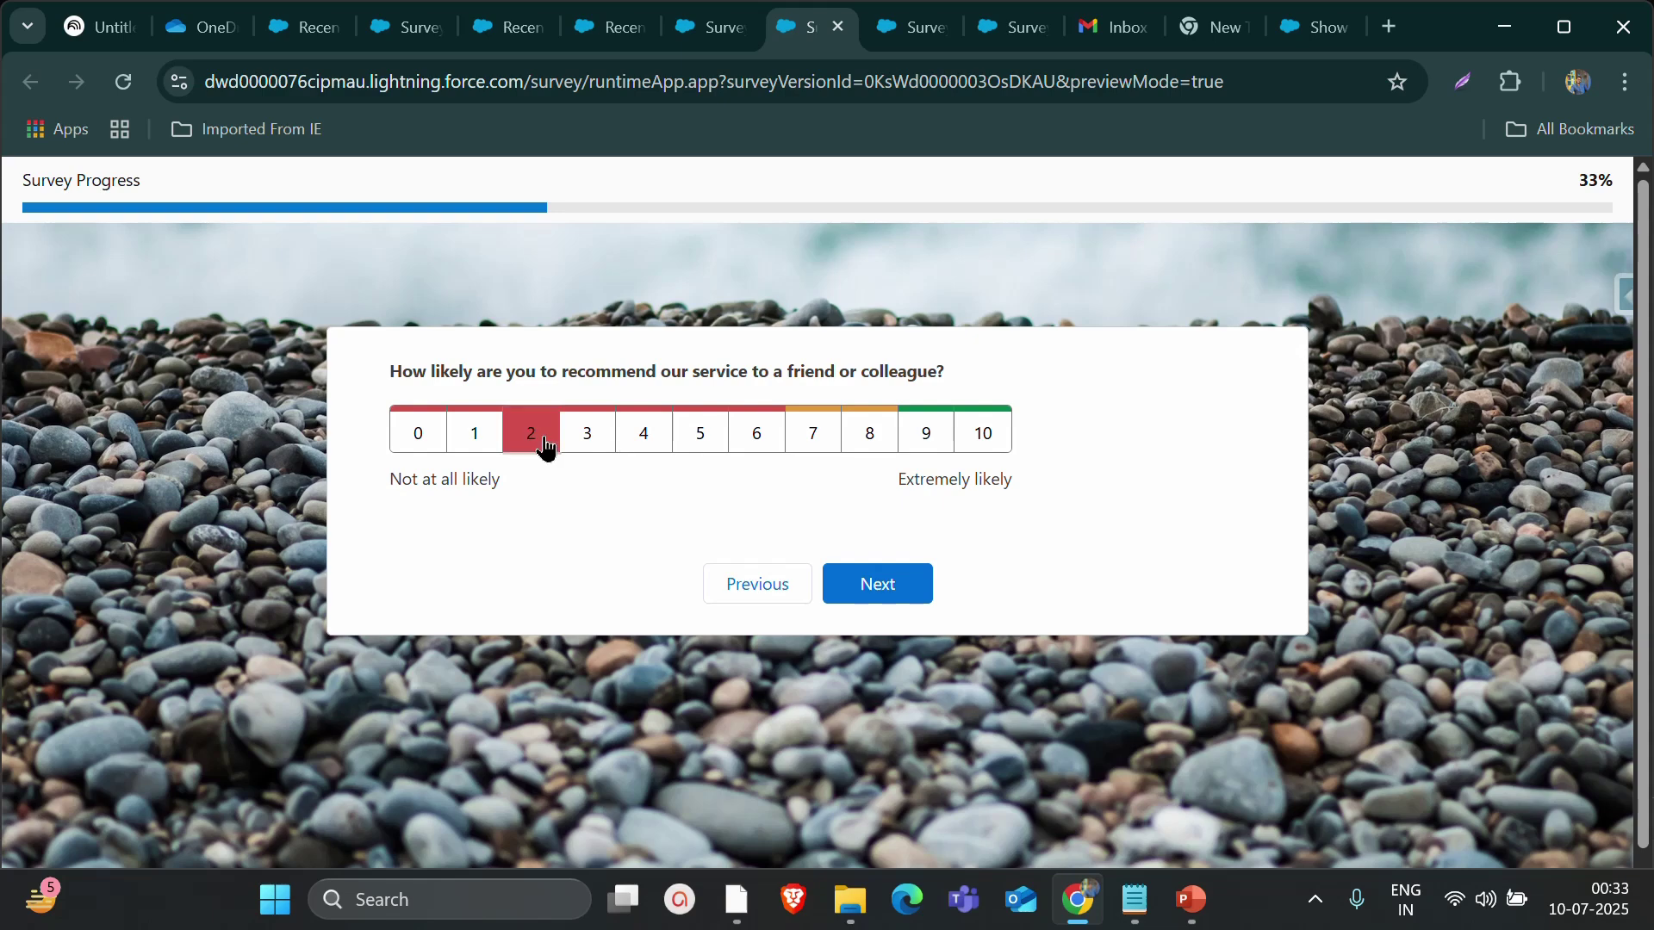
click(858, 580)
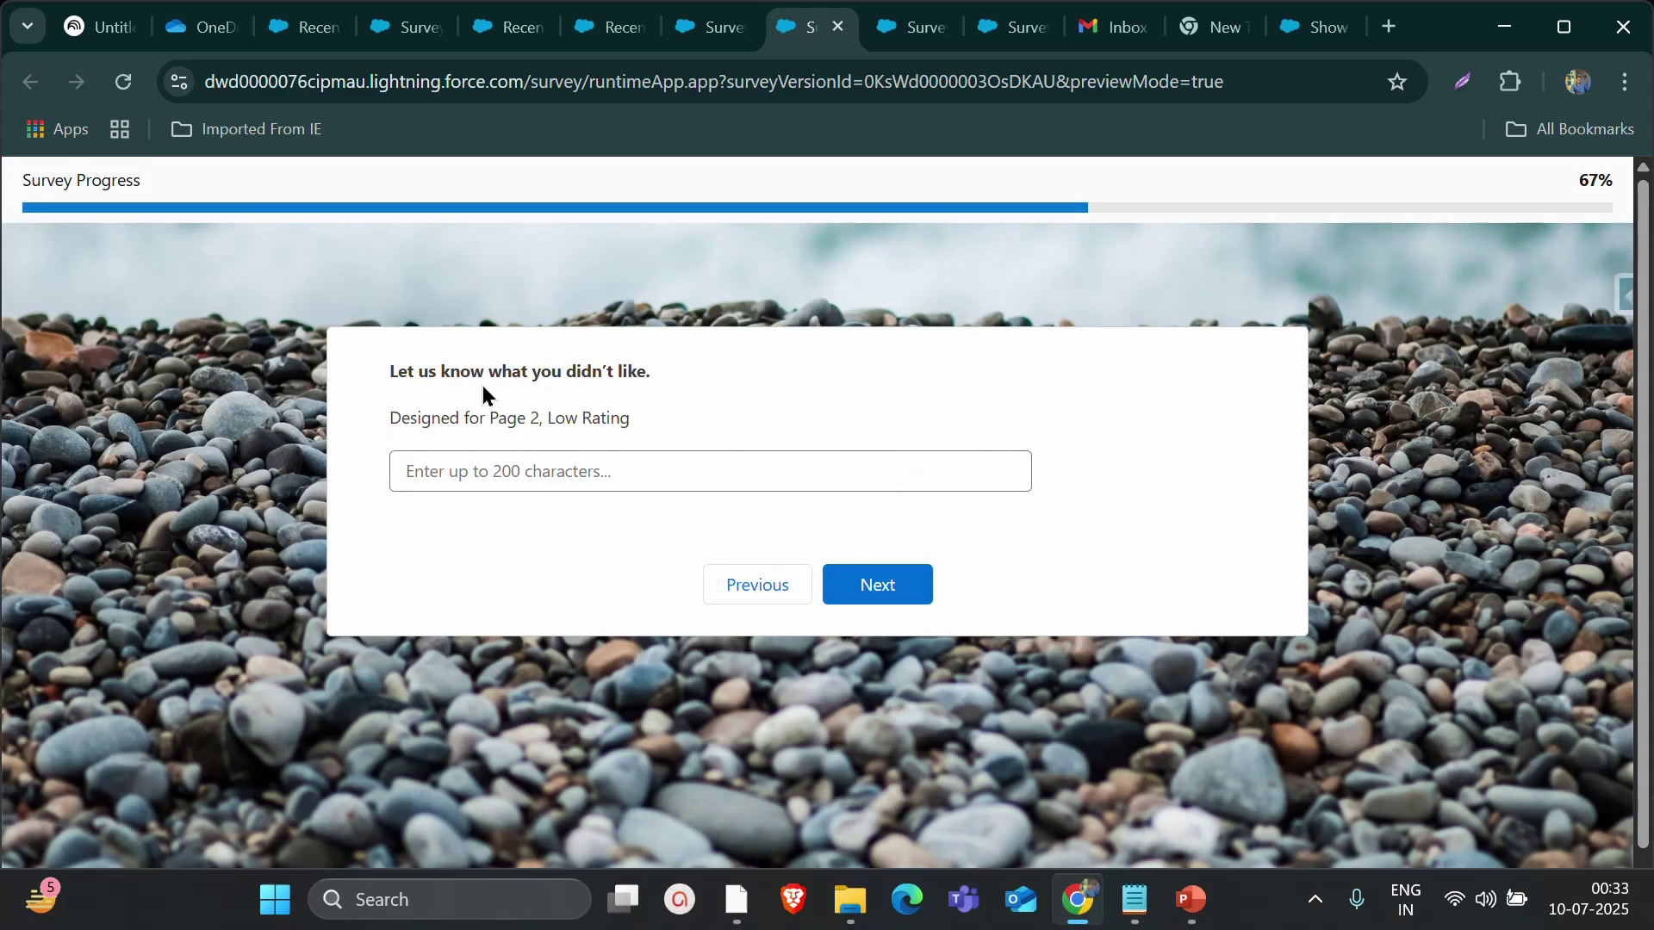
drag(562, 373, 644, 374)
click(433, 470)
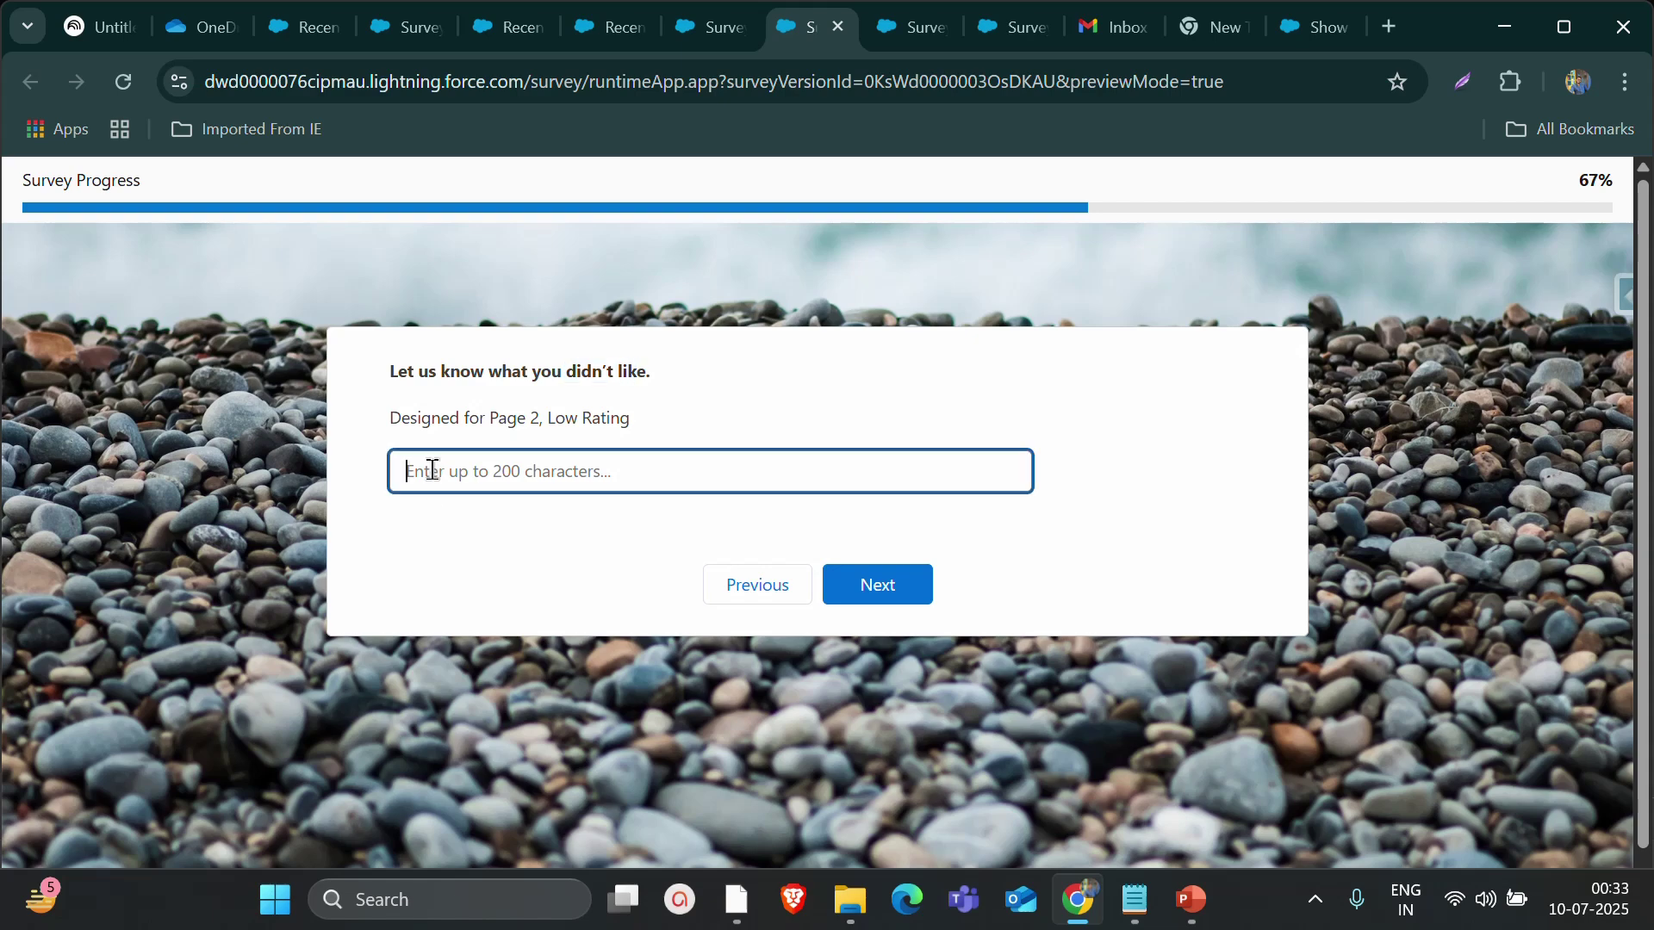
click(848, 513)
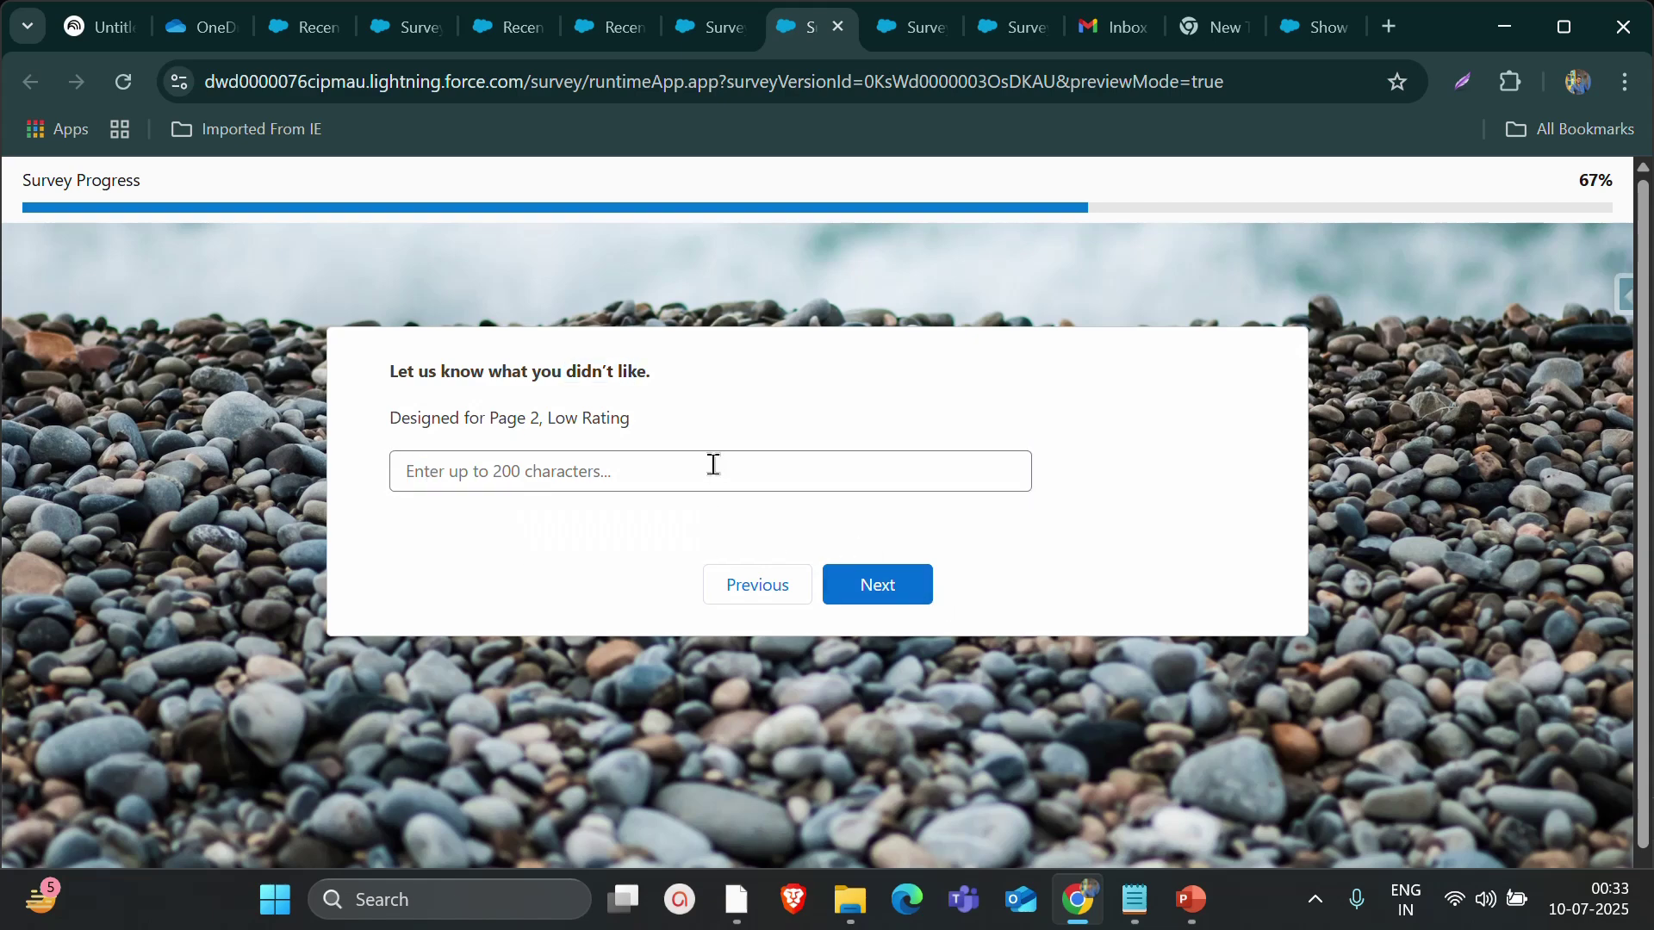
click(856, 595)
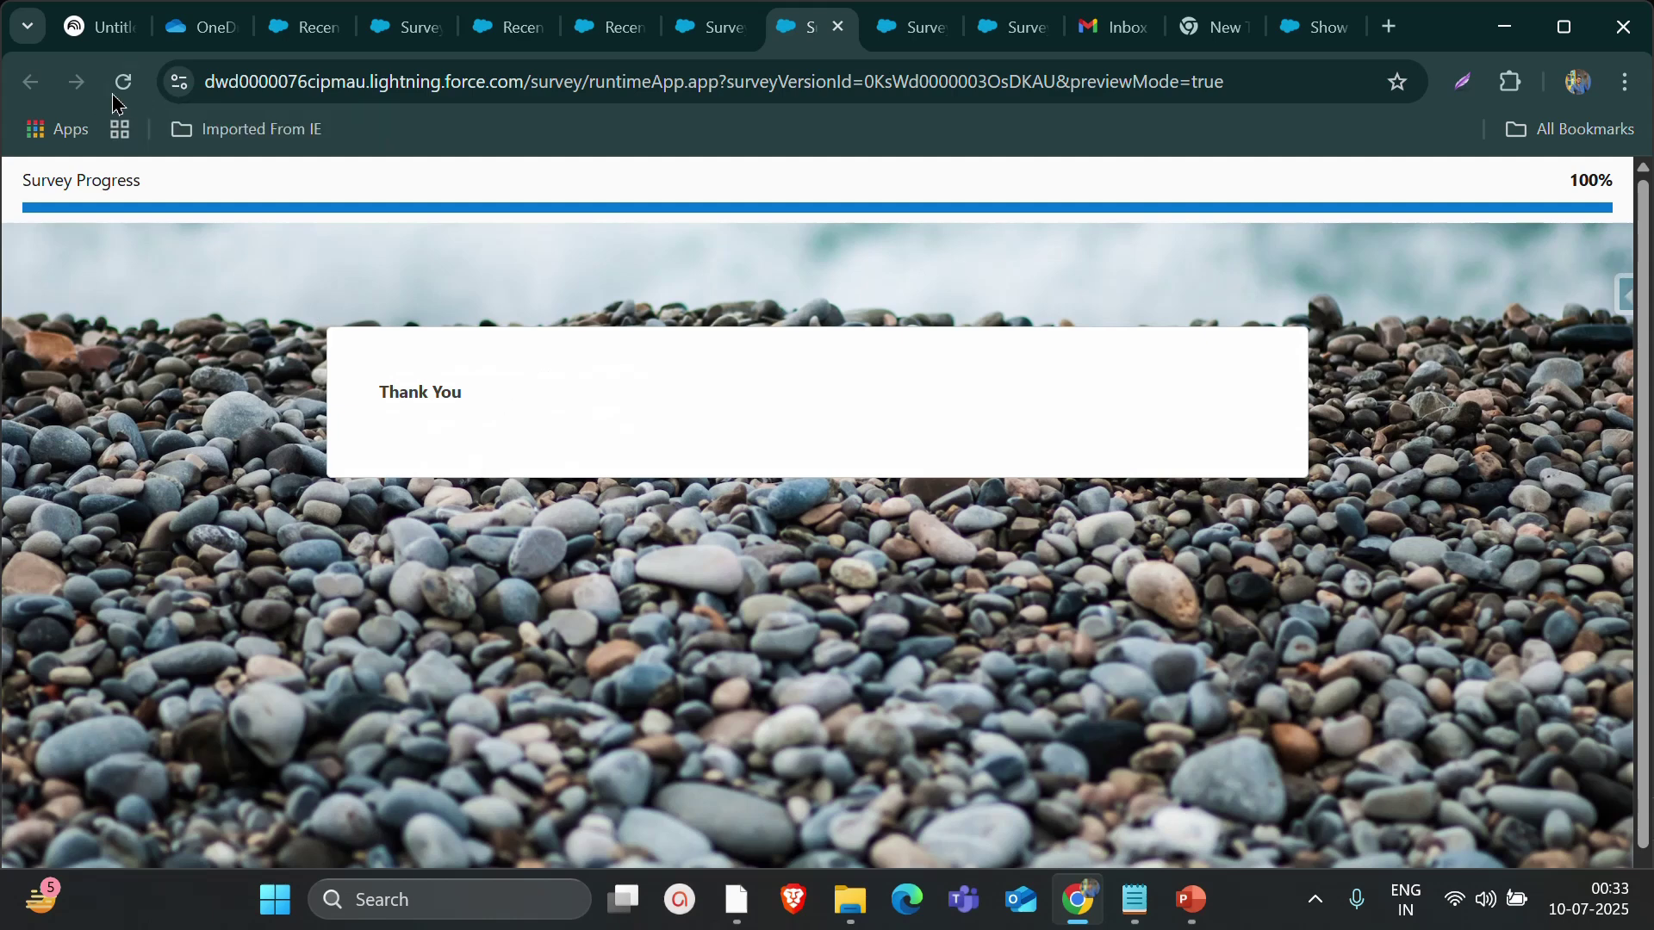
Return to the survey builder and review the question descriptions on Page 2 and Page 3
click(682, 47)
click(163, 505)
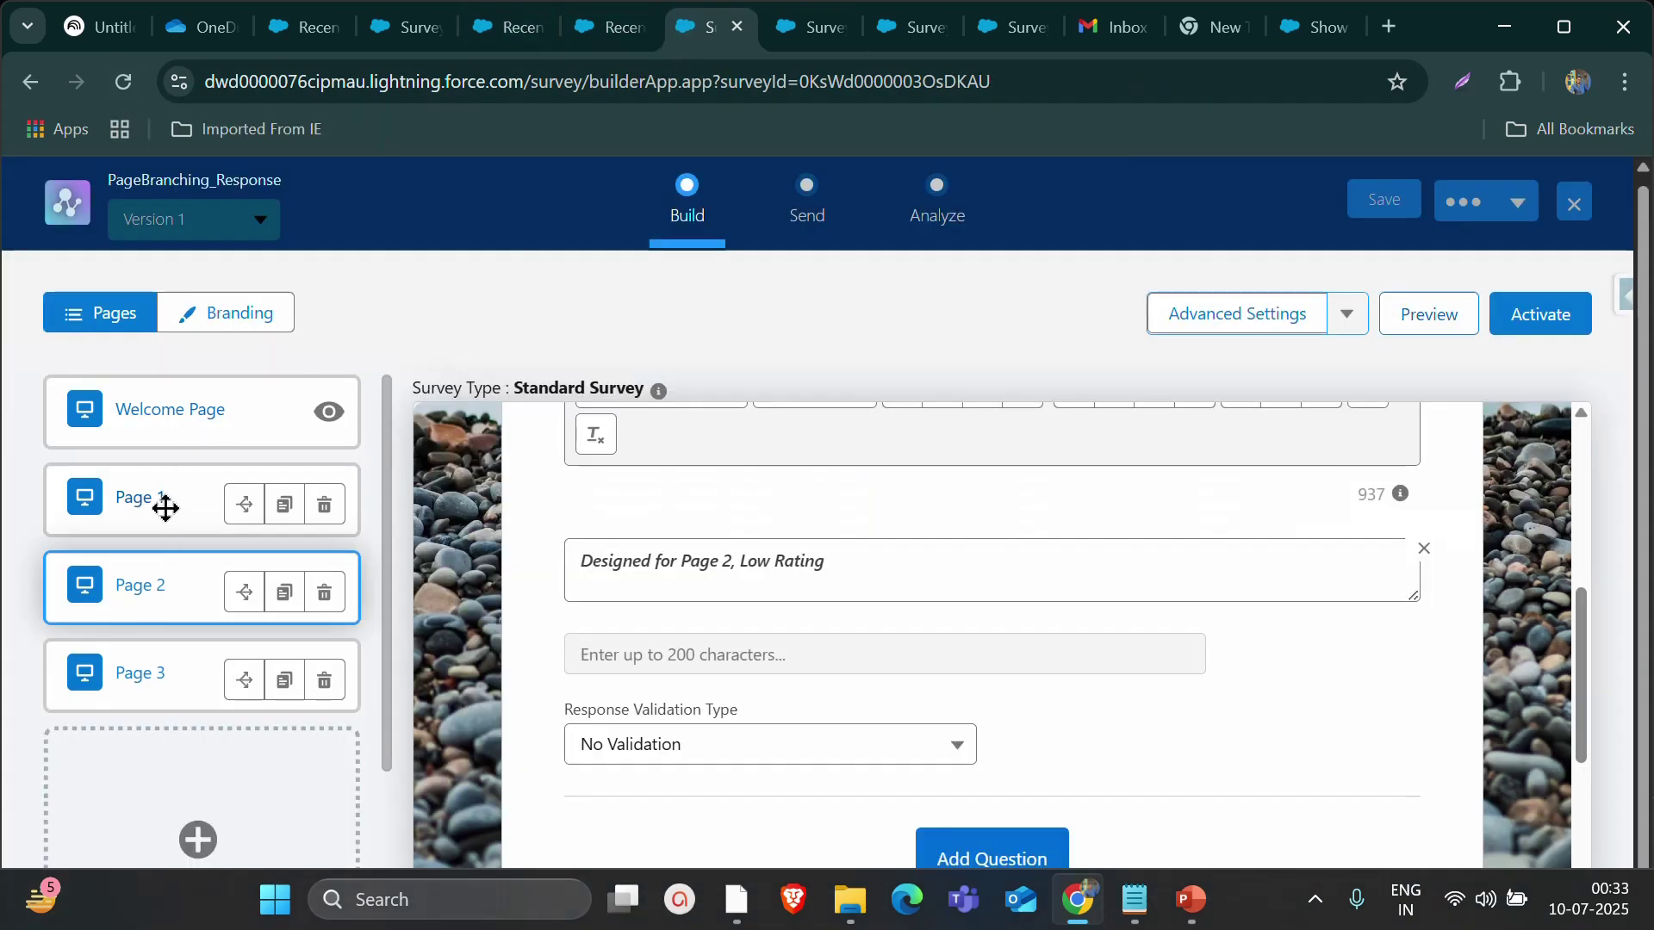
click(166, 585)
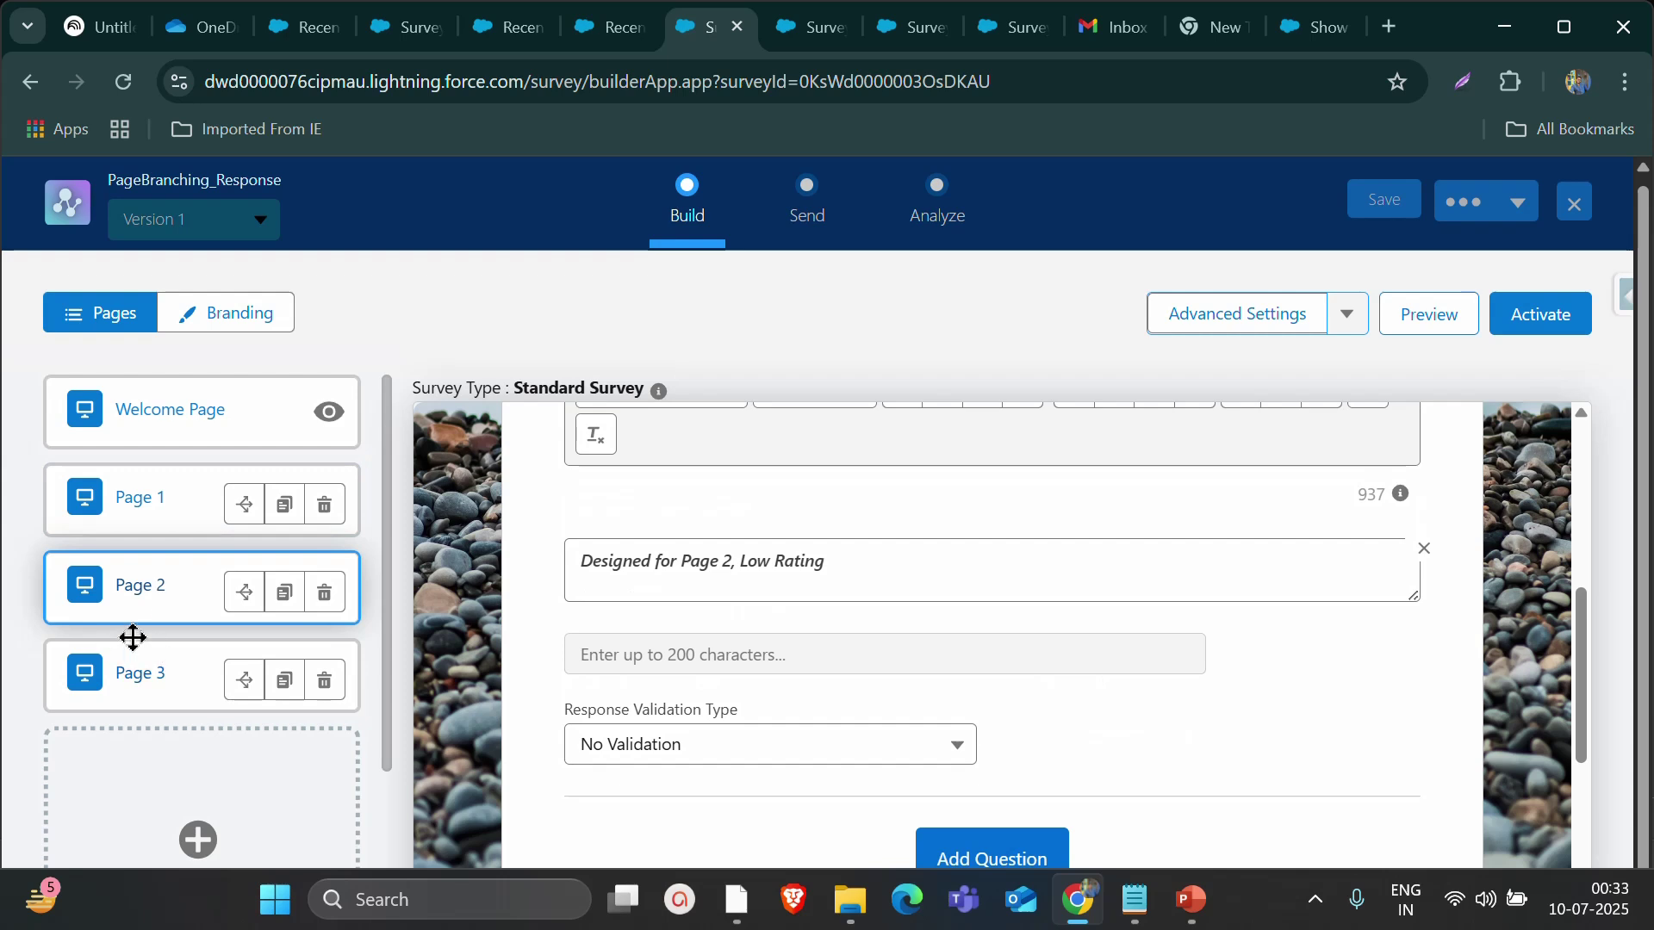
scroll(164, 681, down, 1)
scroll(164, 681, down, 3)
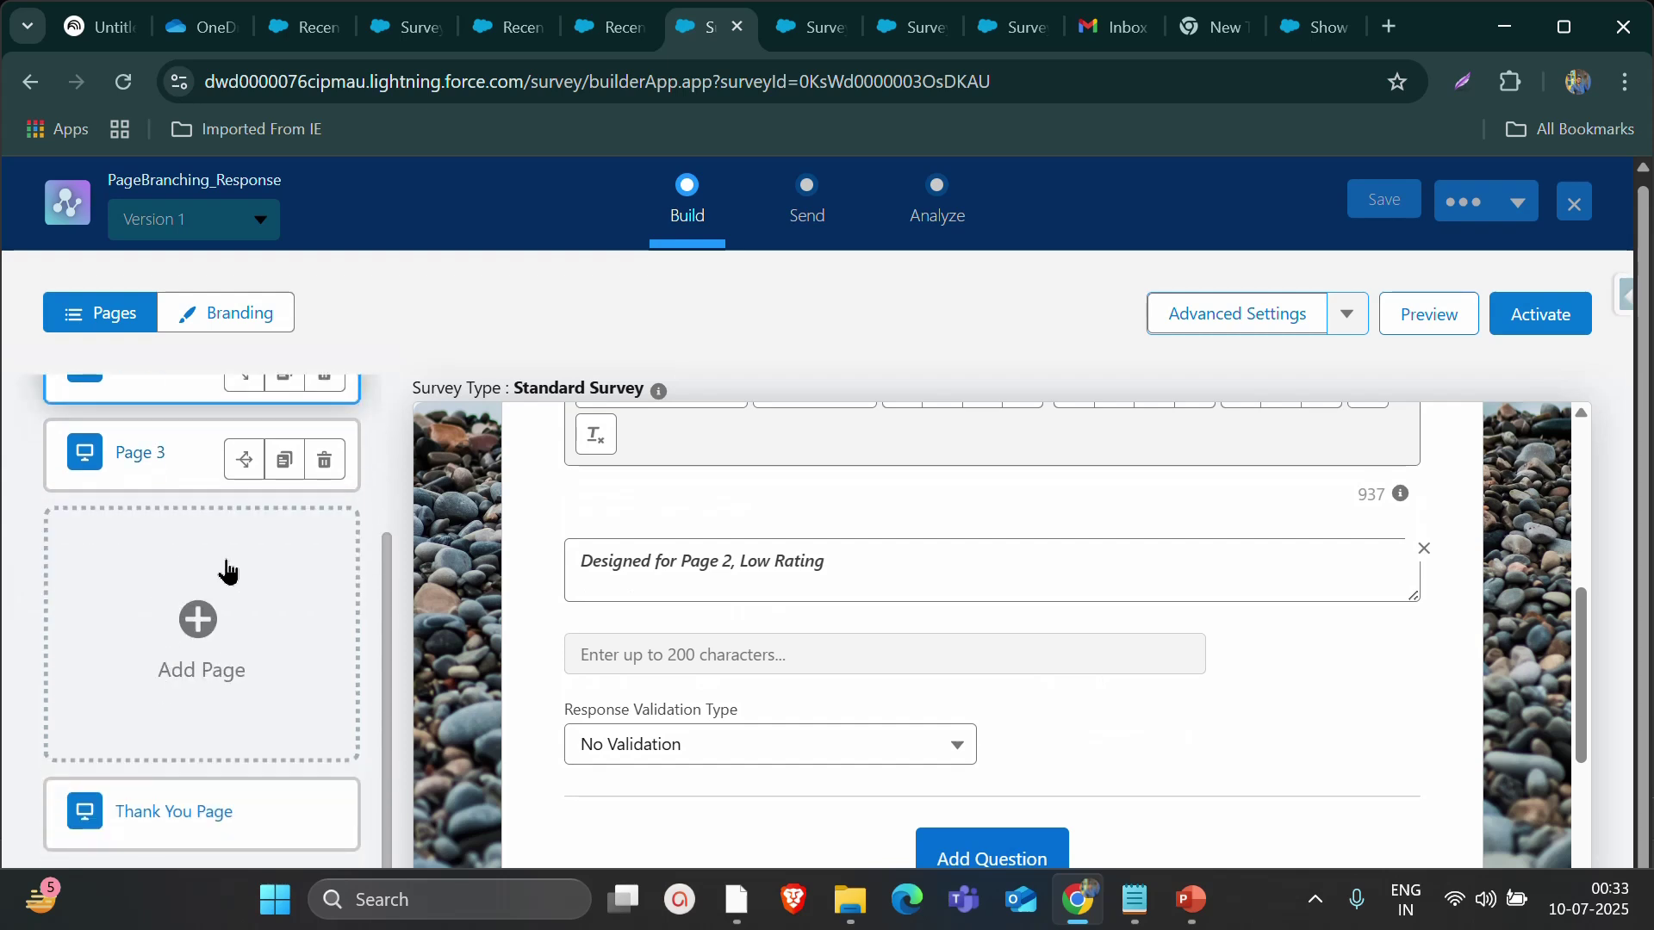
click(193, 448)
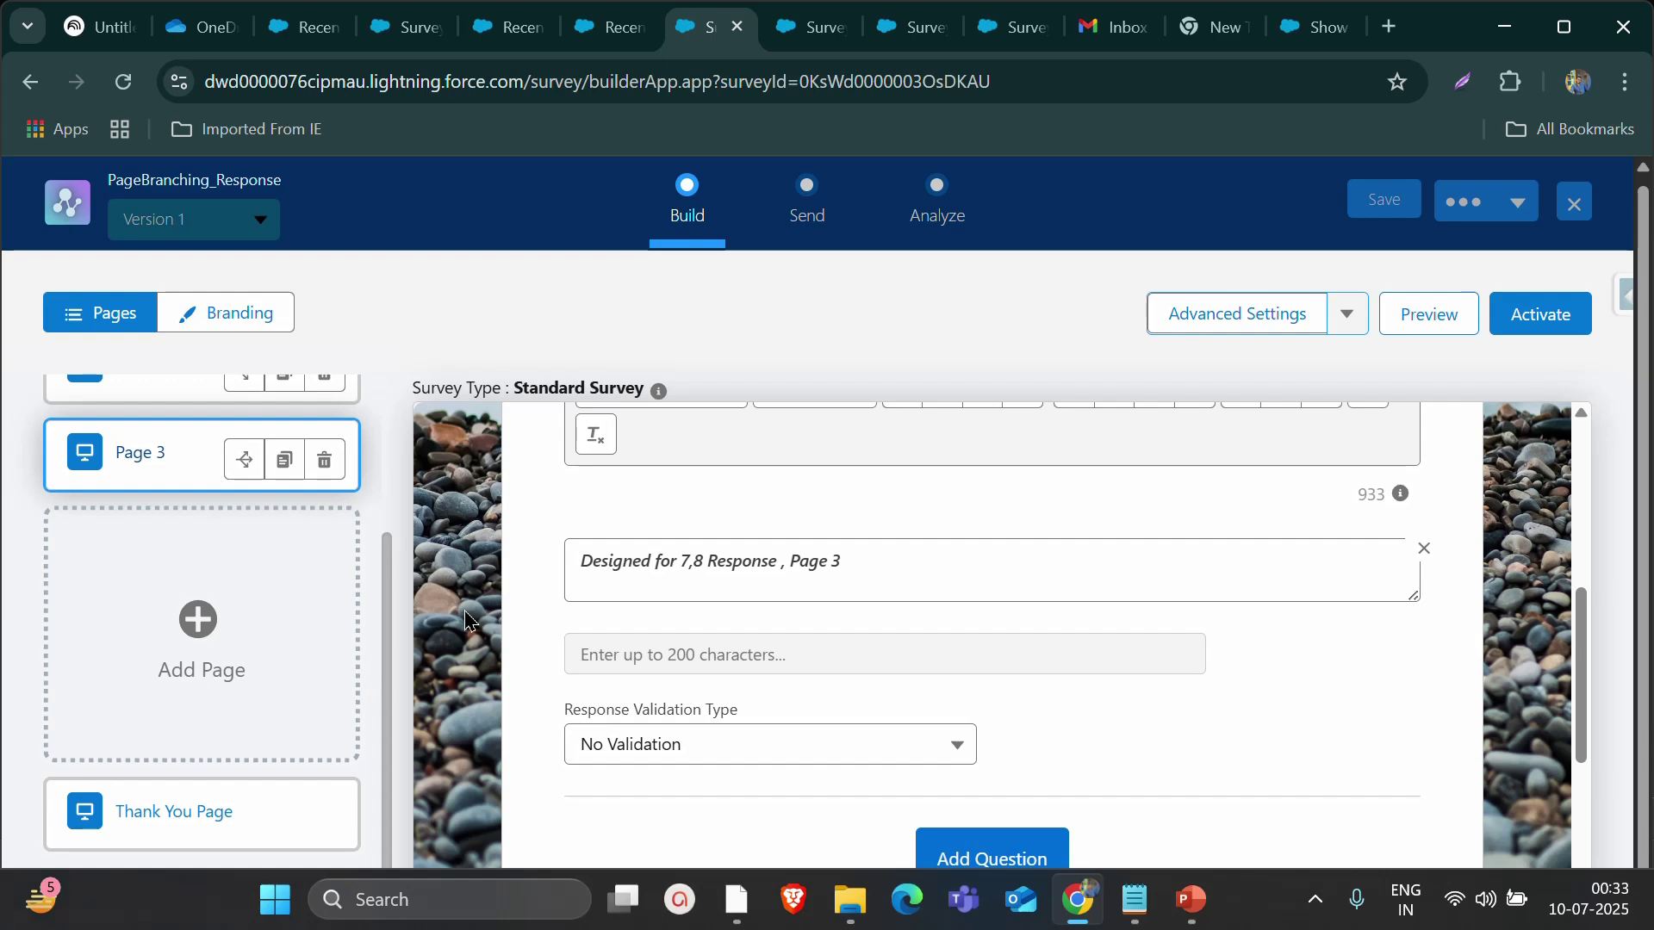
scroll(590, 593, up, 3)
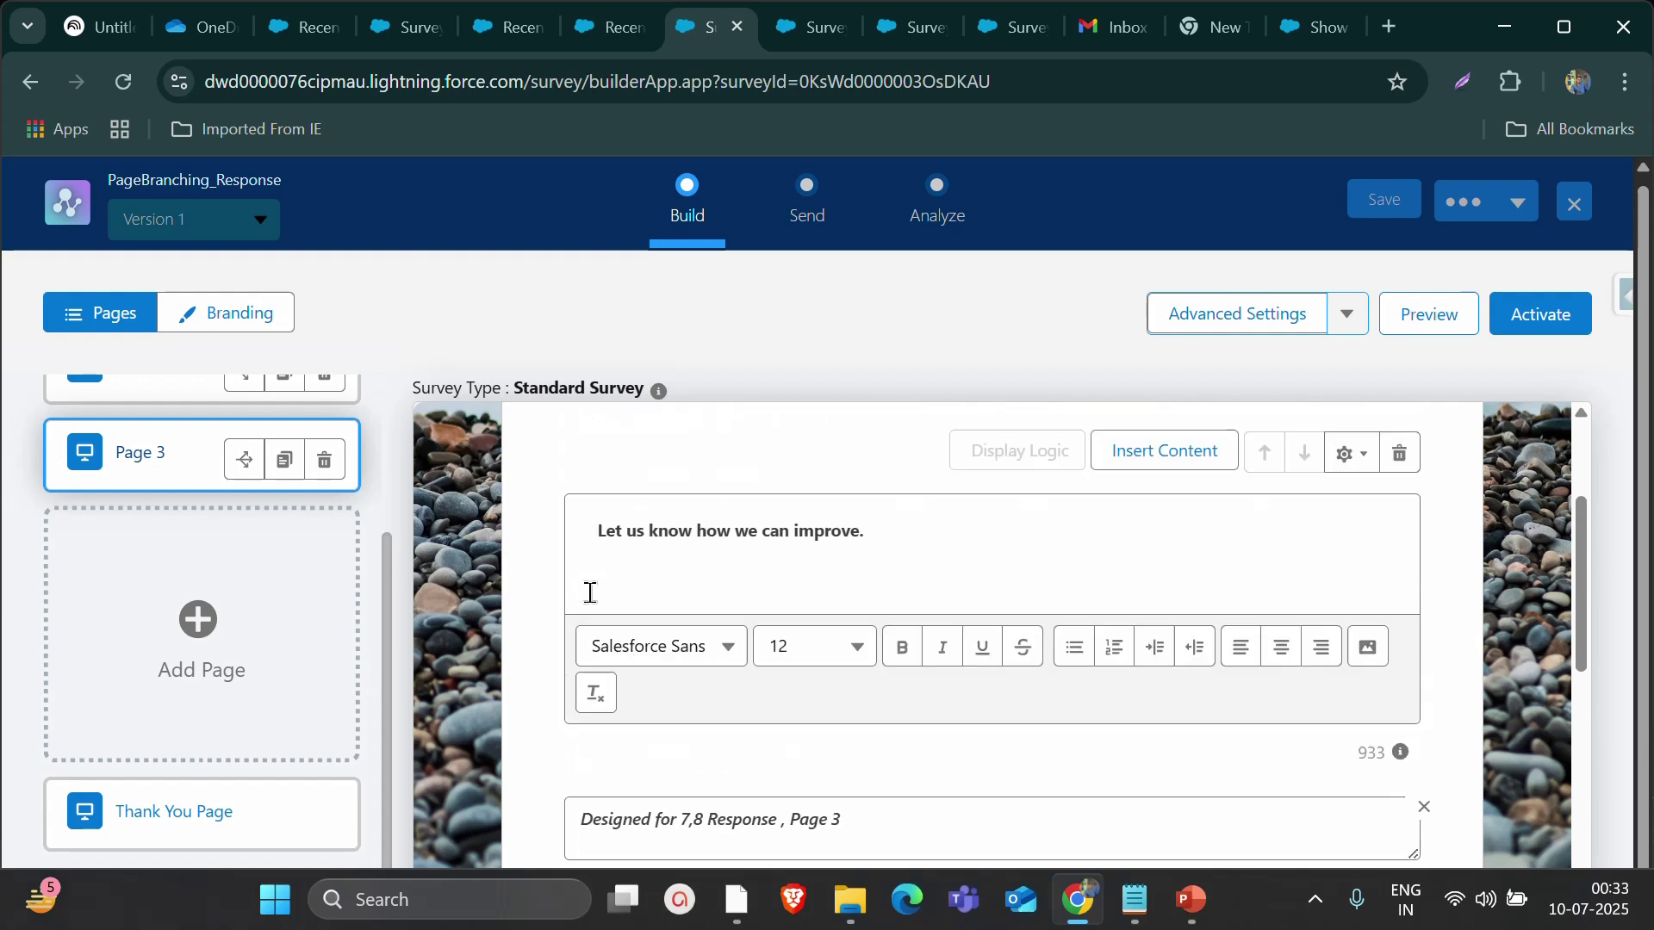
Restart the survey preview, answer the recommendation question with a score in the 7–8 range, and finish from Page 3 without a comment
click(777, 47)
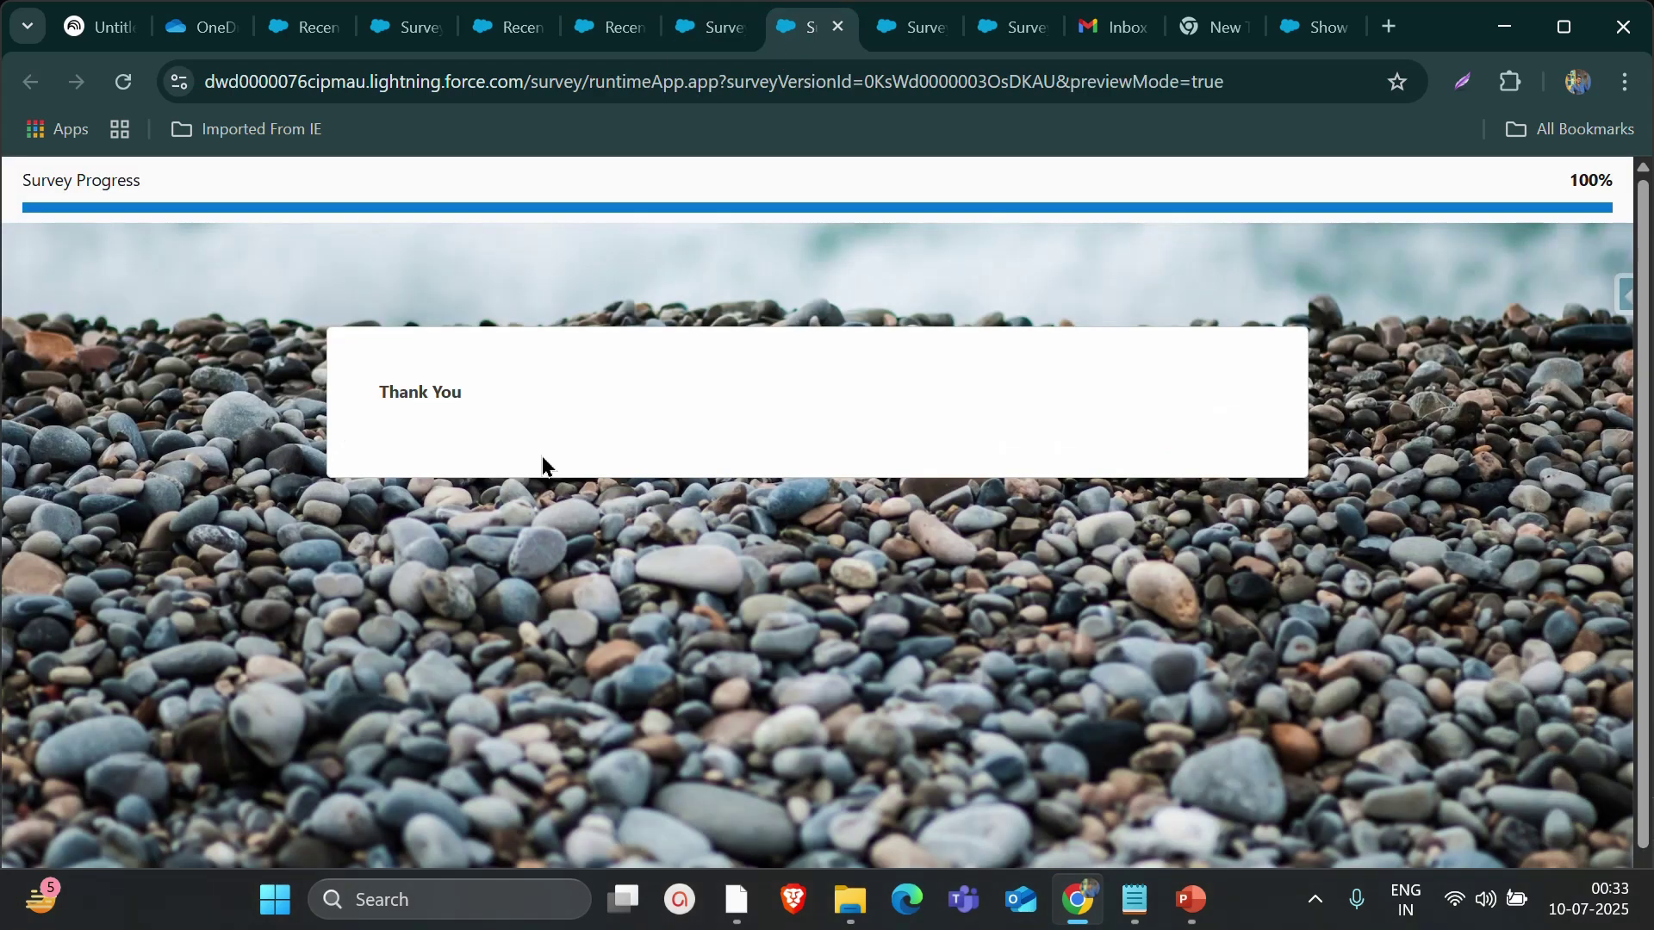
click(122, 82)
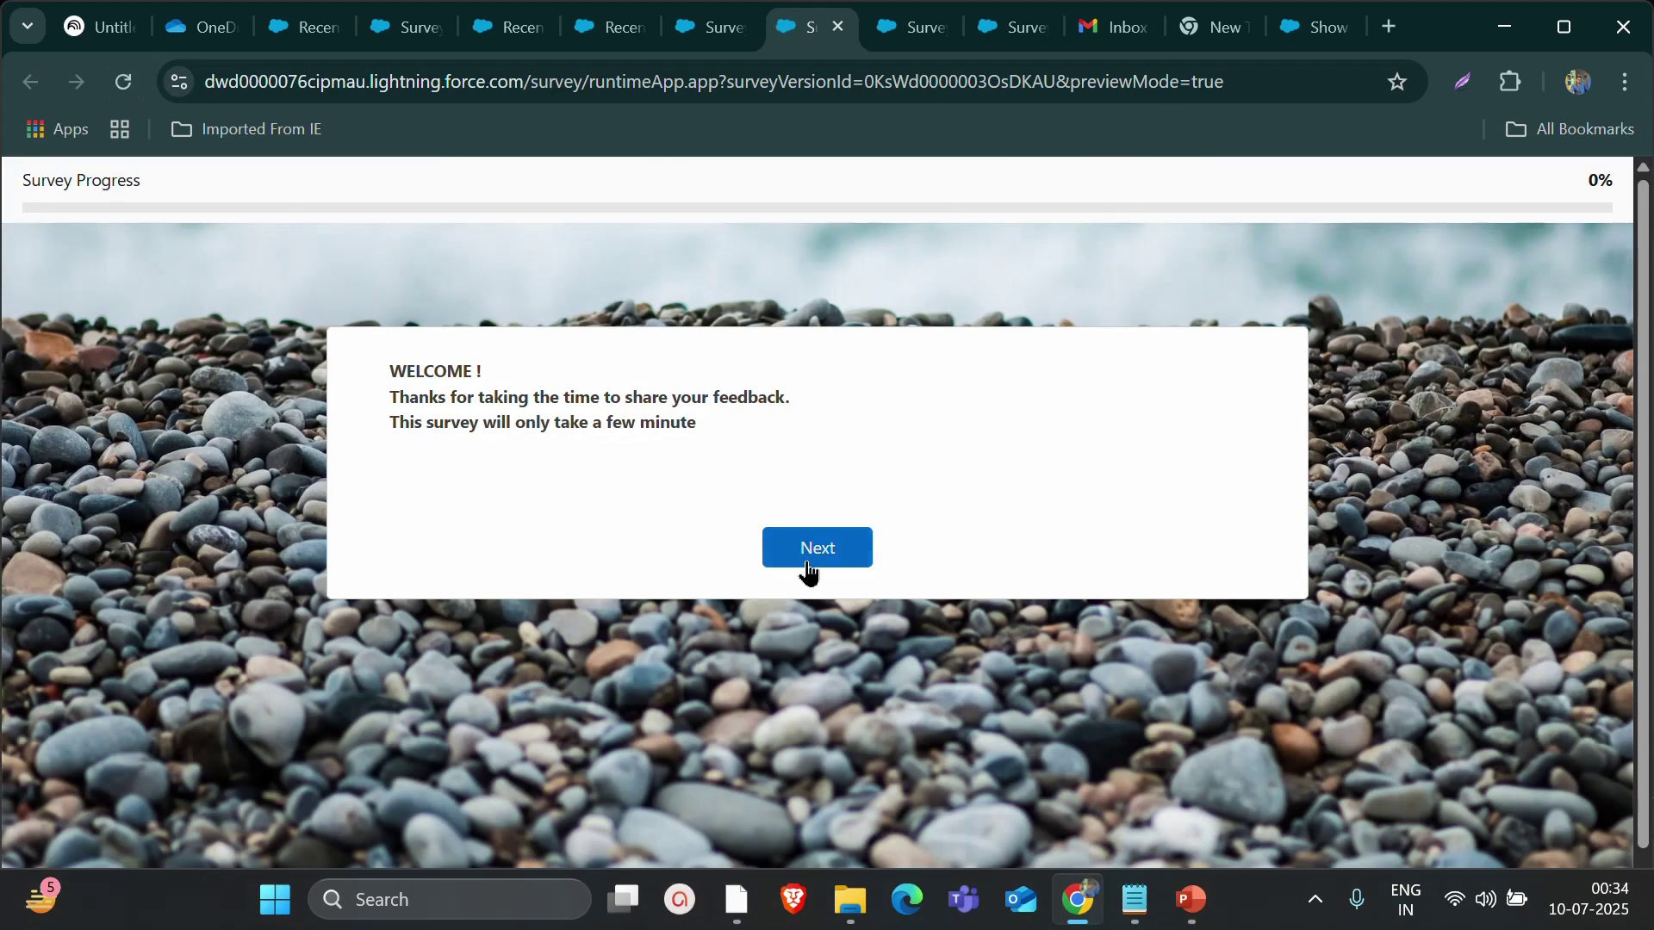
click(807, 555)
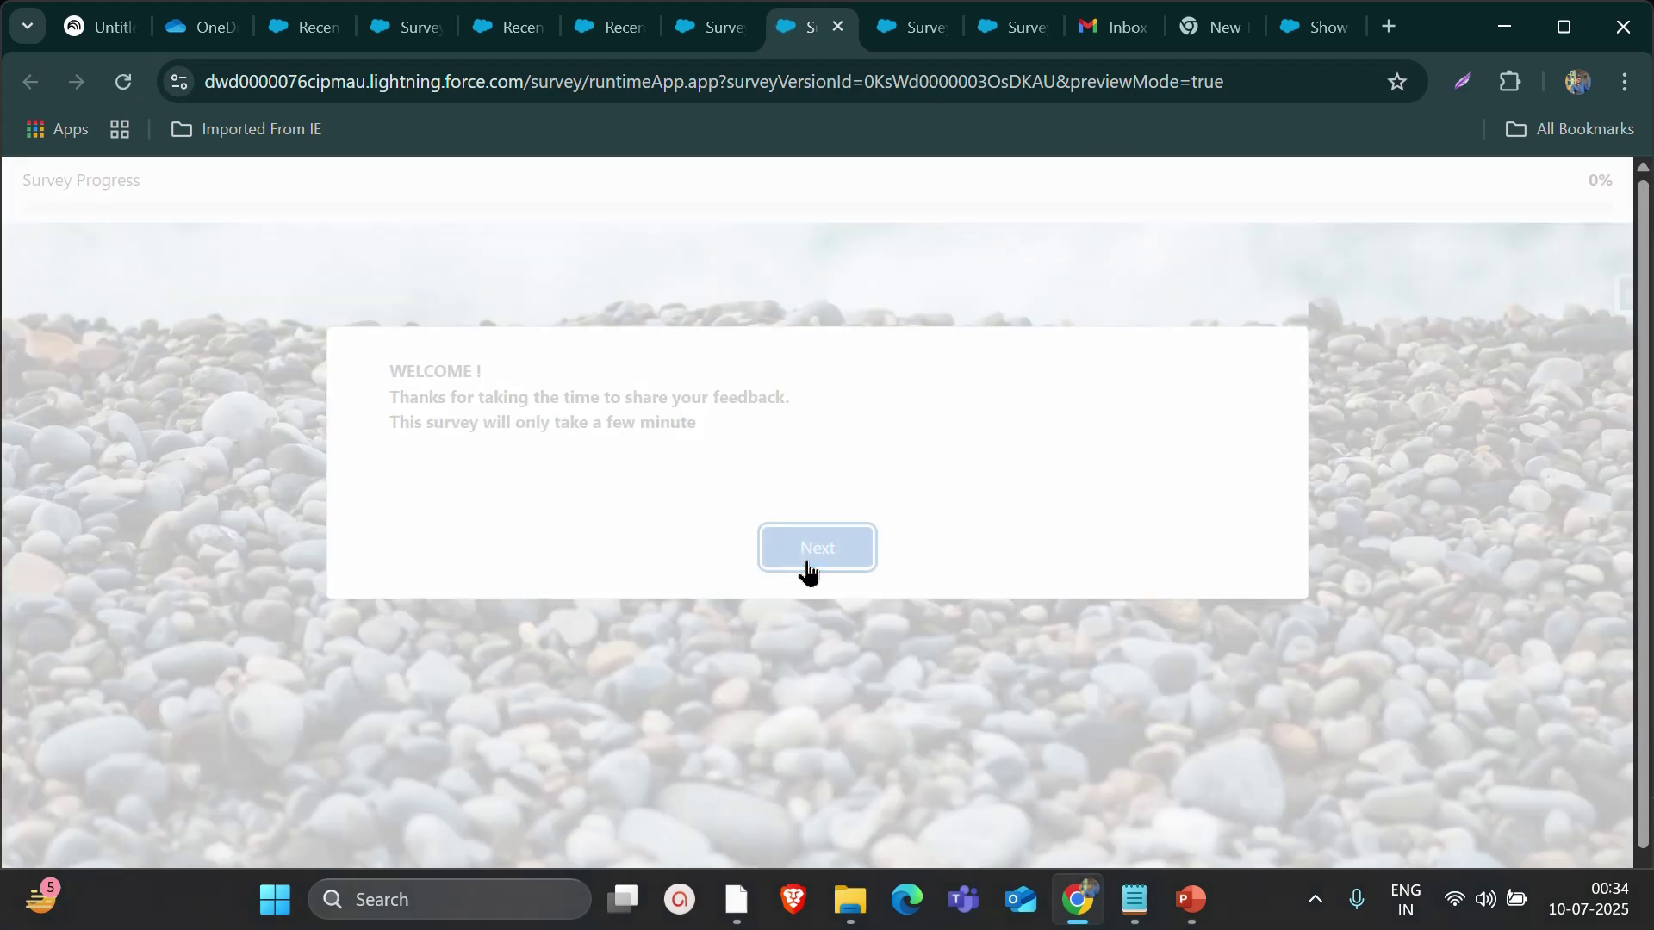
click(856, 441)
click(863, 590)
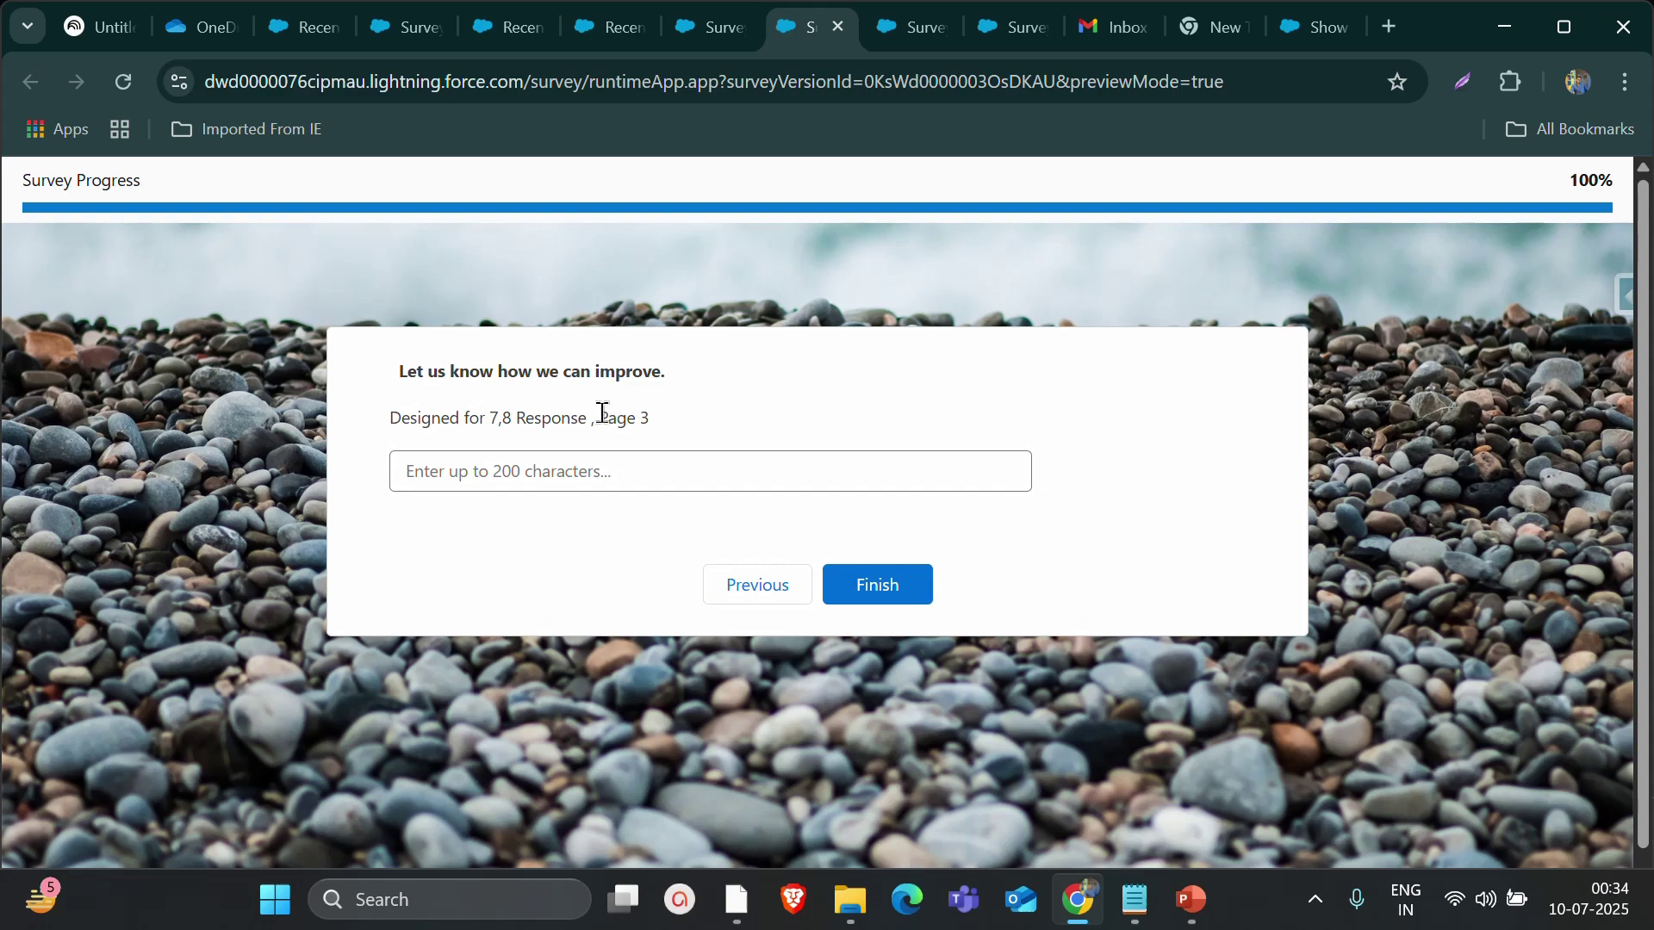
drag(600, 418, 642, 419)
click(880, 589)
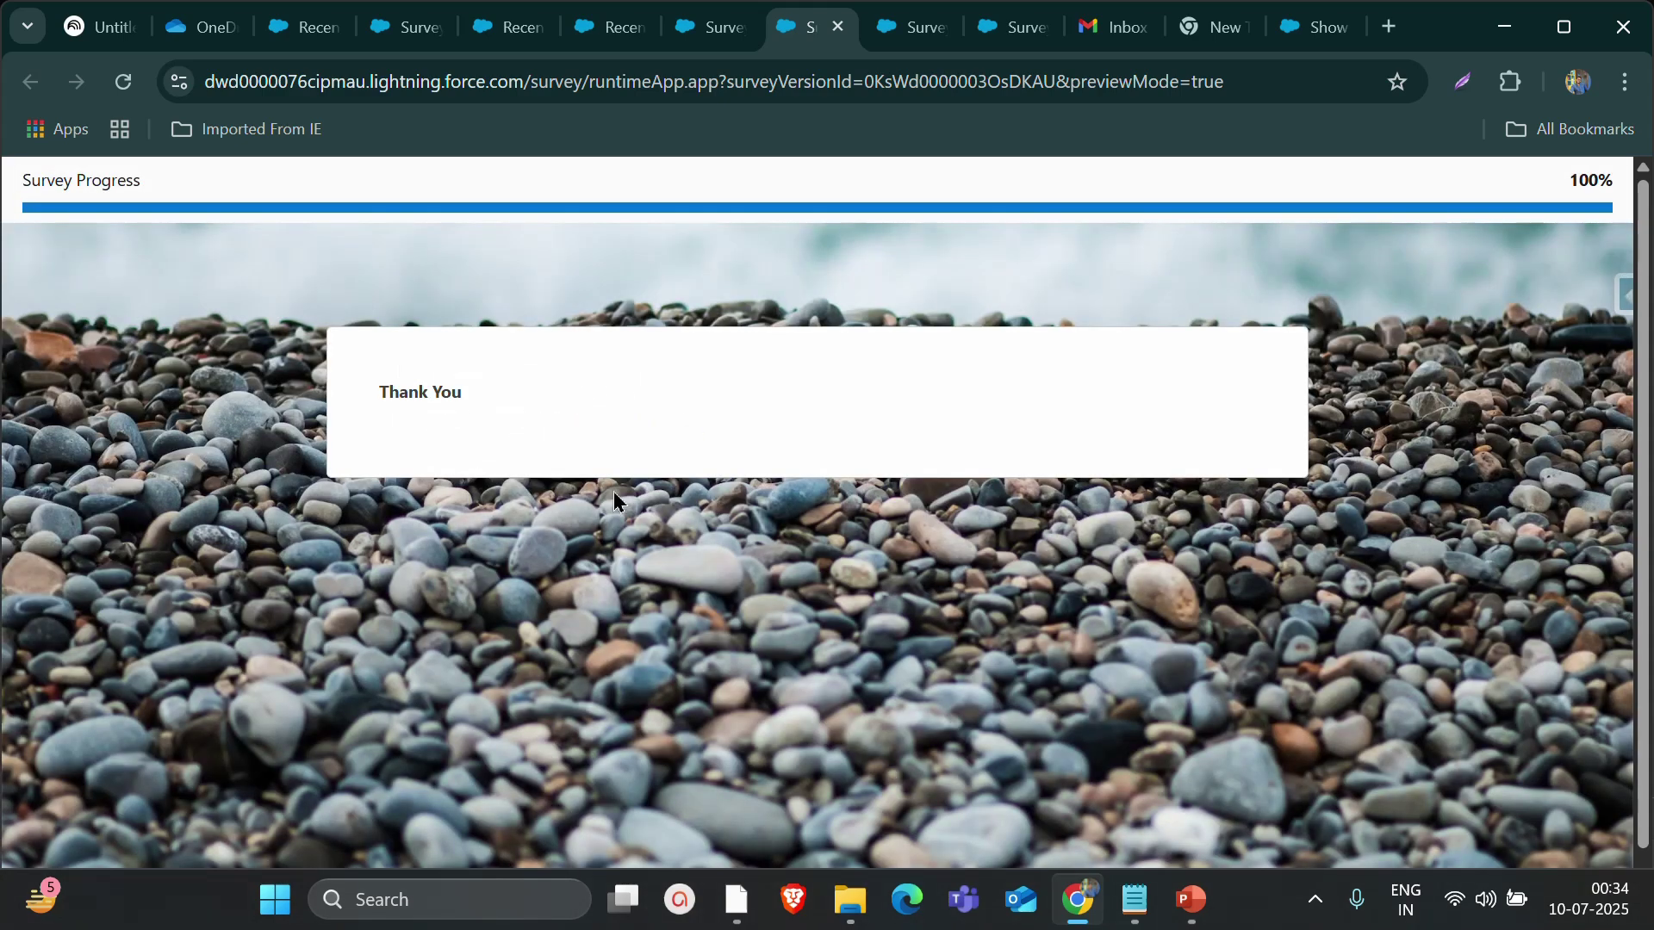
Return to the survey builder, review Page 1's branching rules for the Thank You Page and Page 3, and close them without changes
click(706, 27)
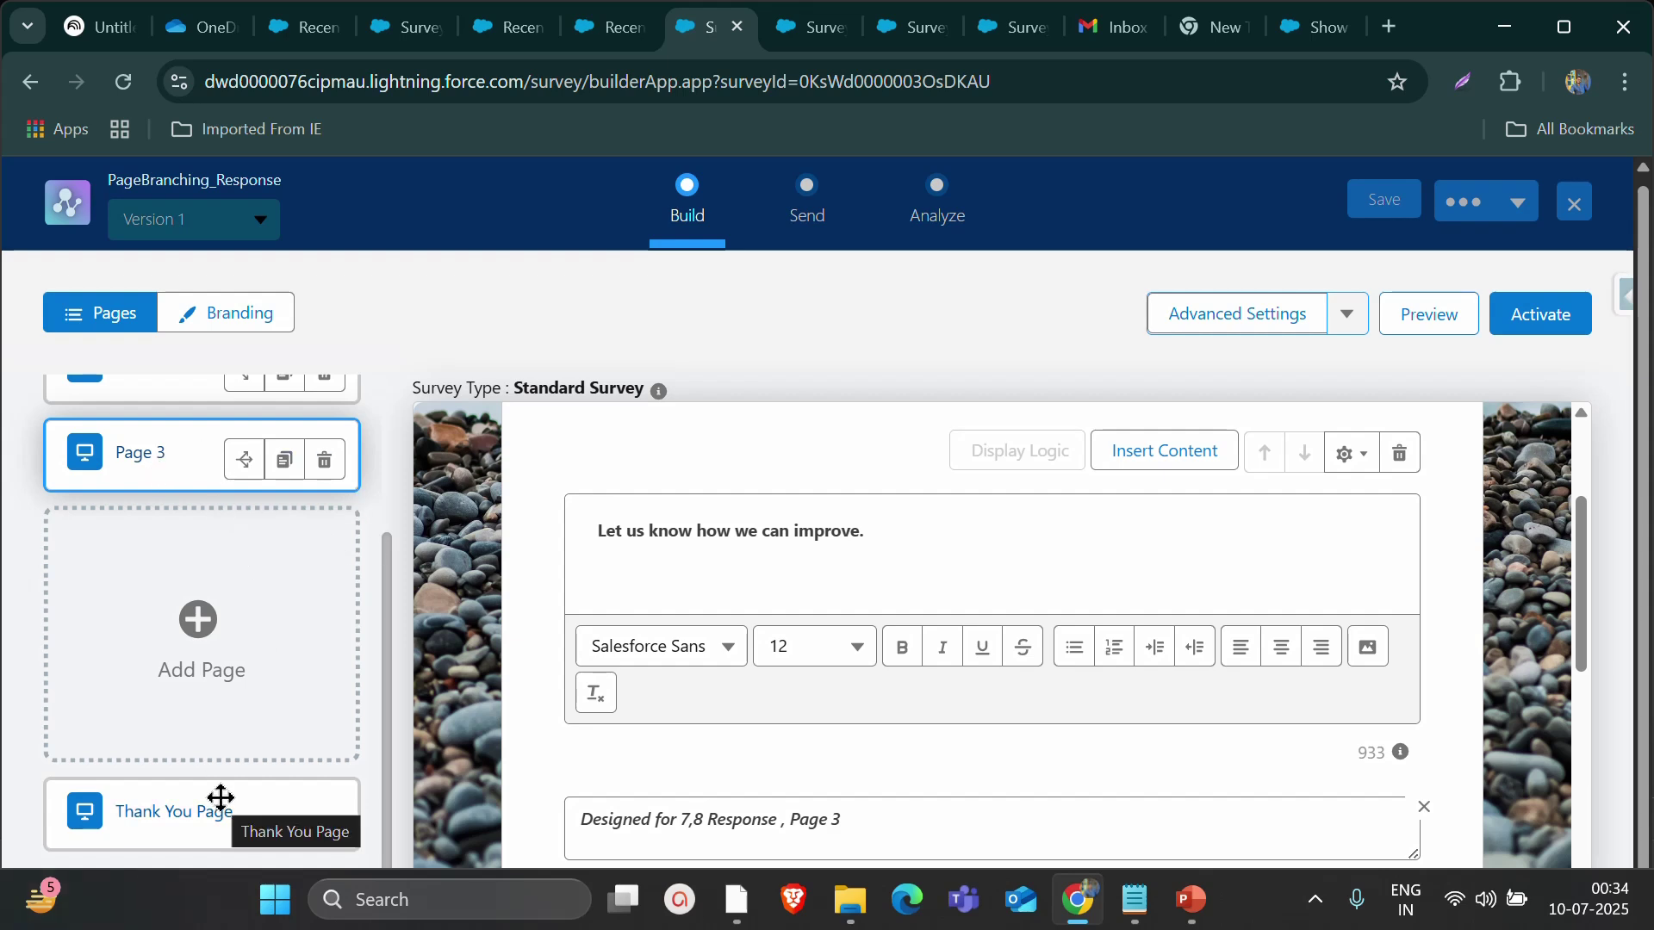
scroll(233, 542, up, 3)
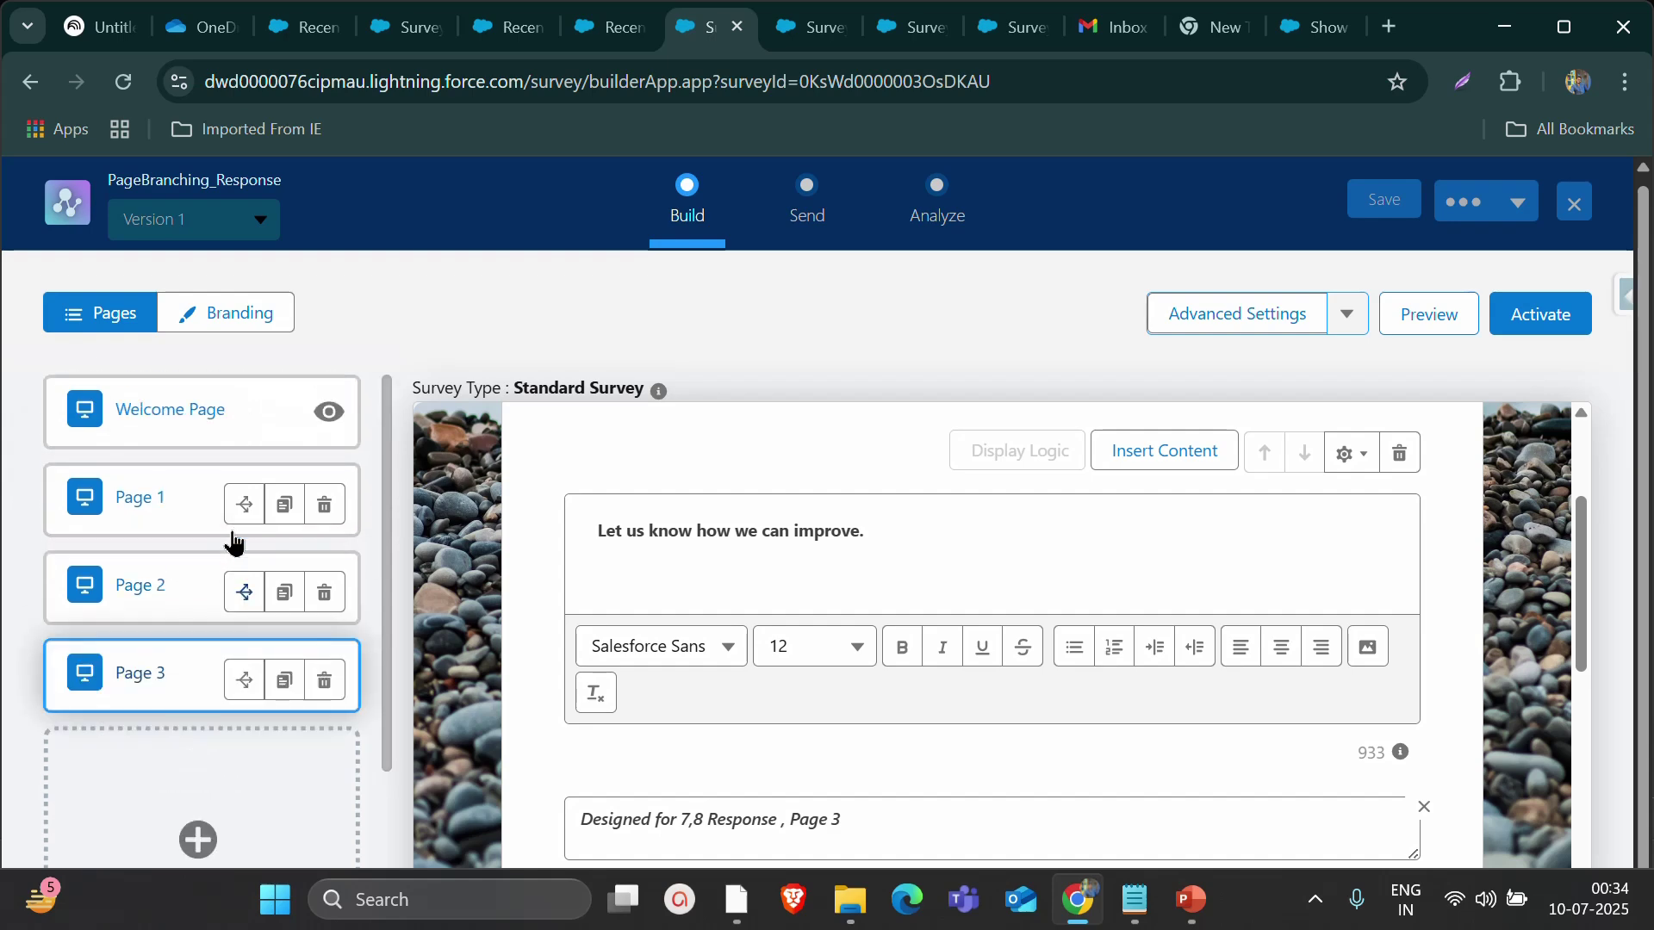
click(161, 504)
click(204, 410)
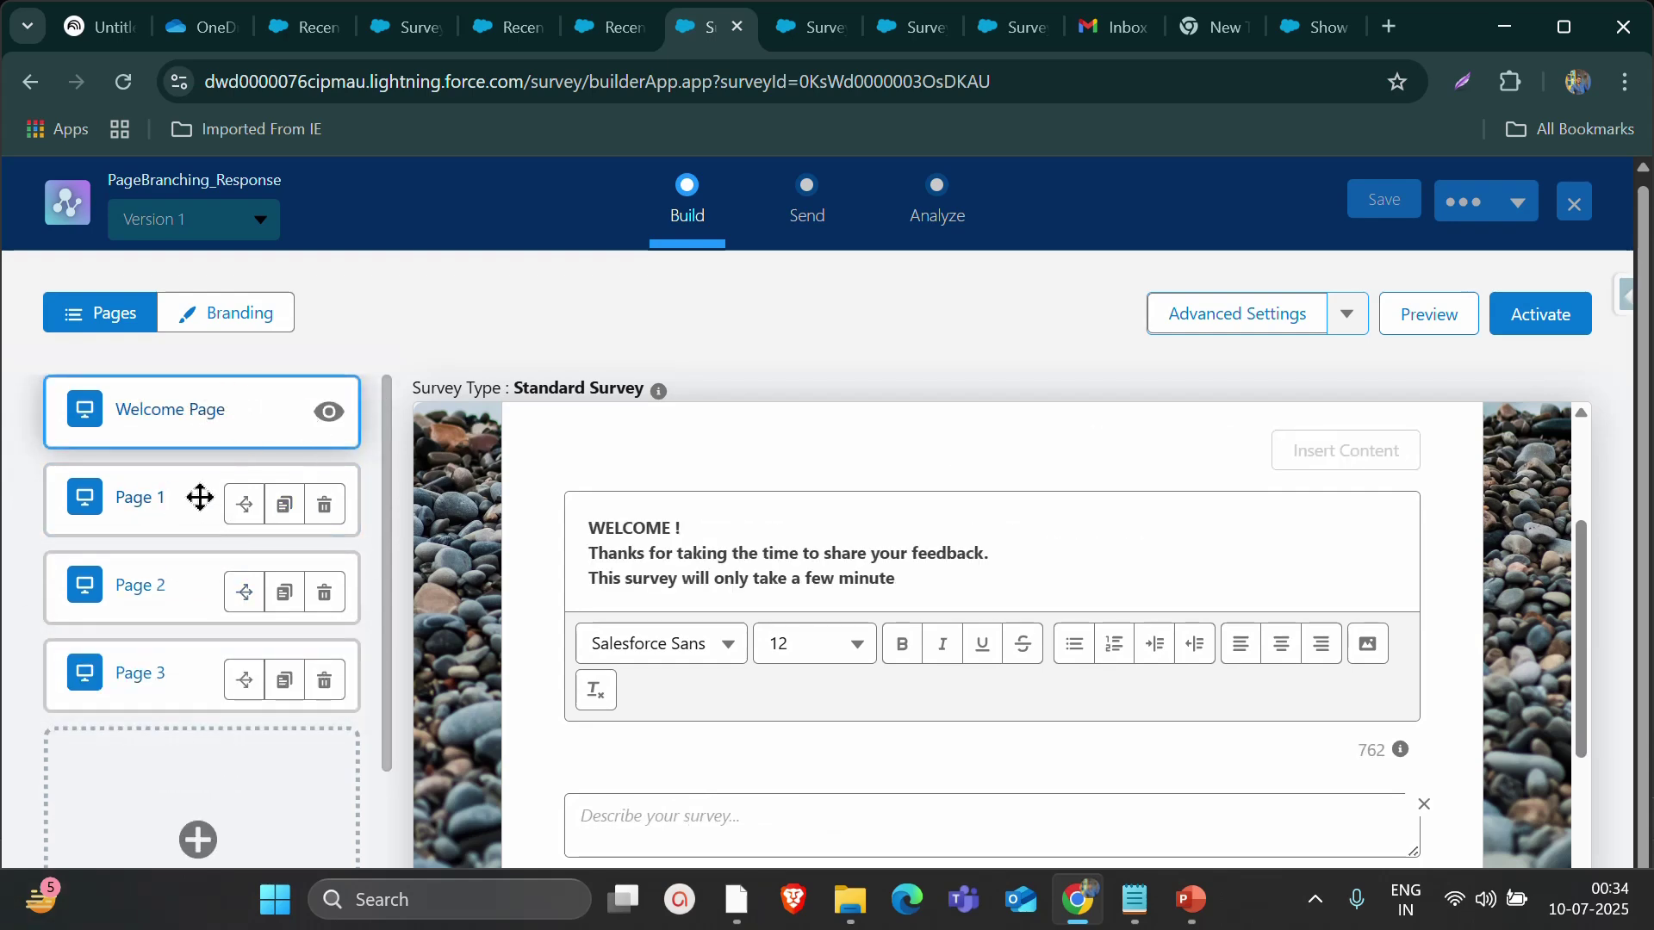
click(242, 510)
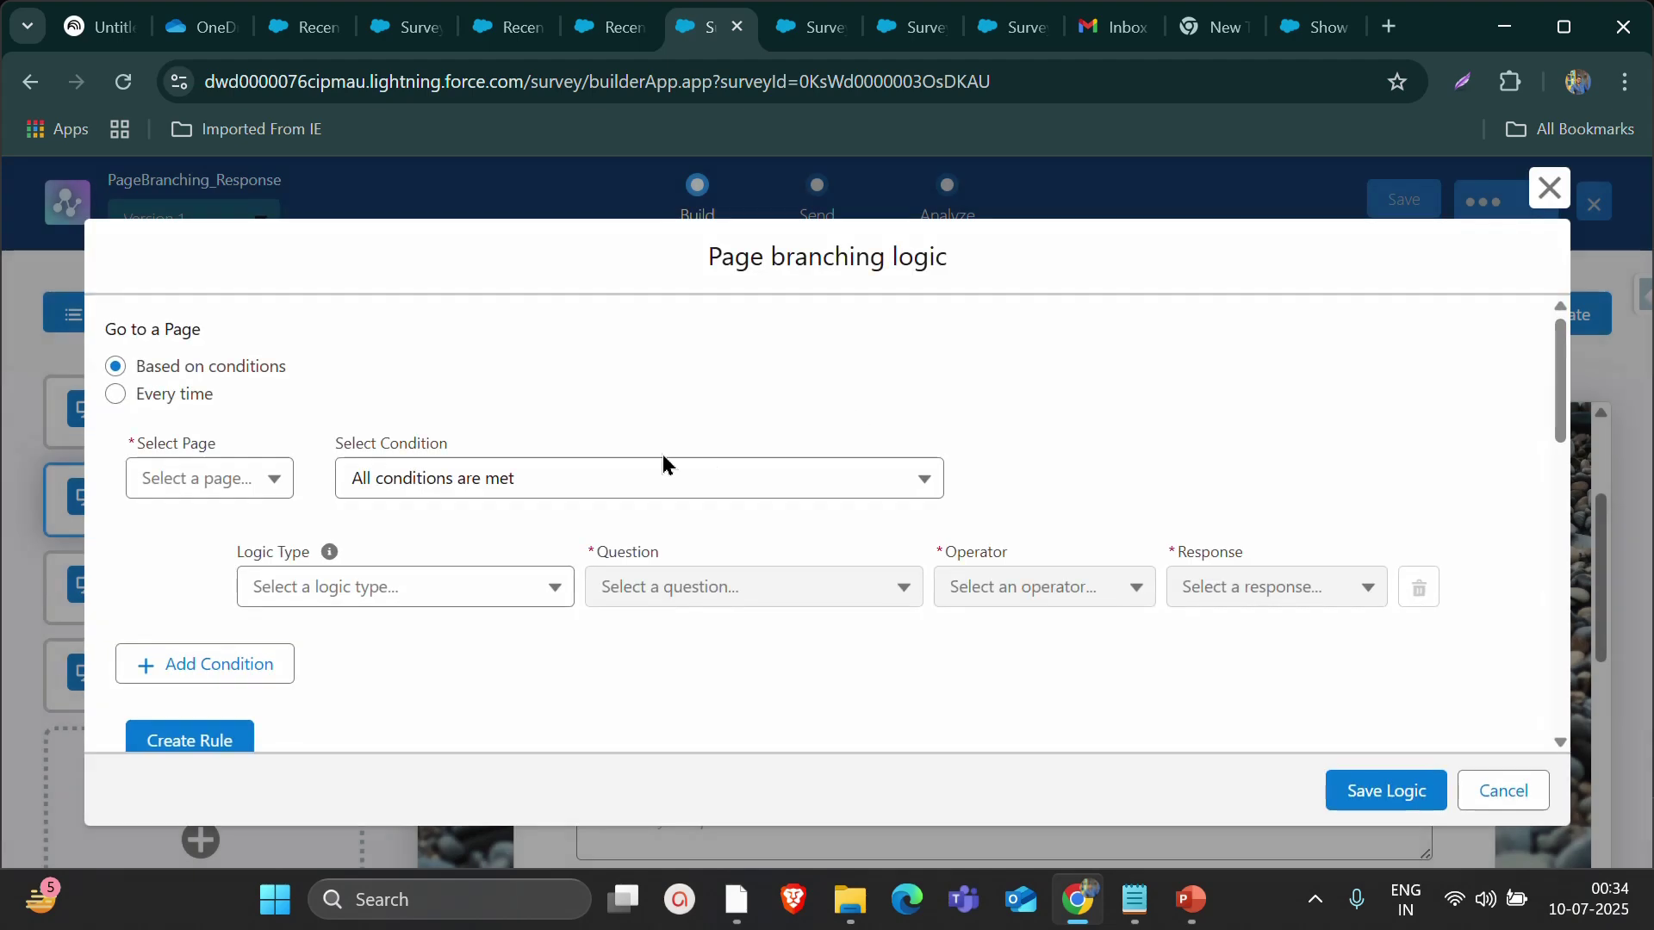
scroll(664, 461, down, 5)
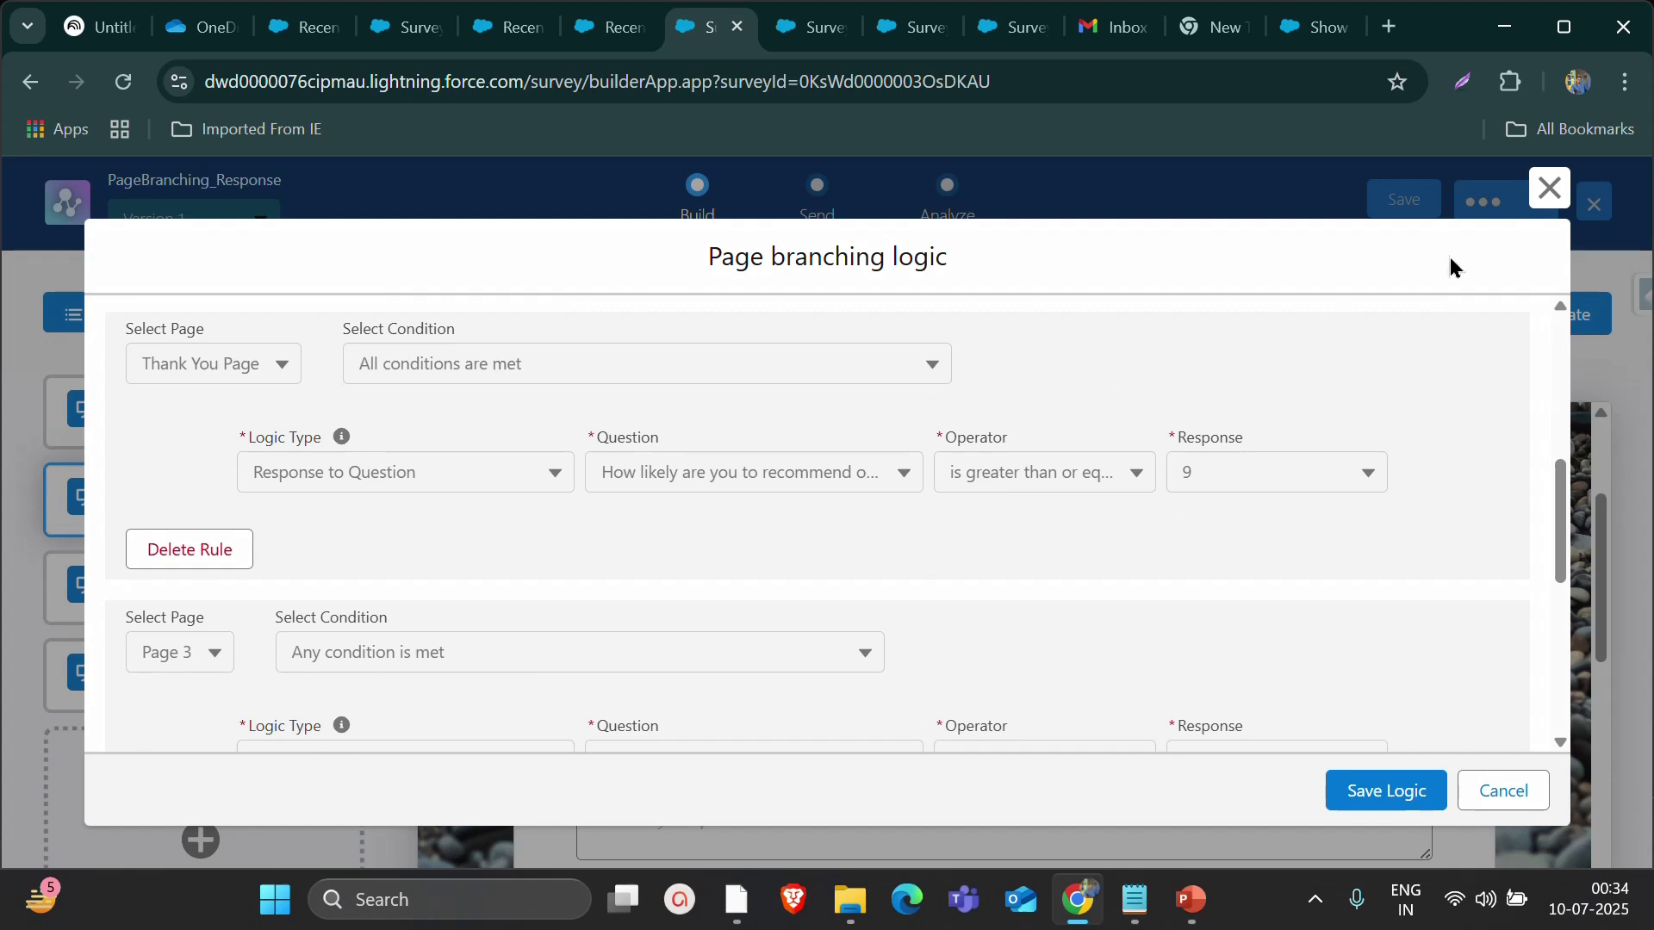
click(1550, 188)
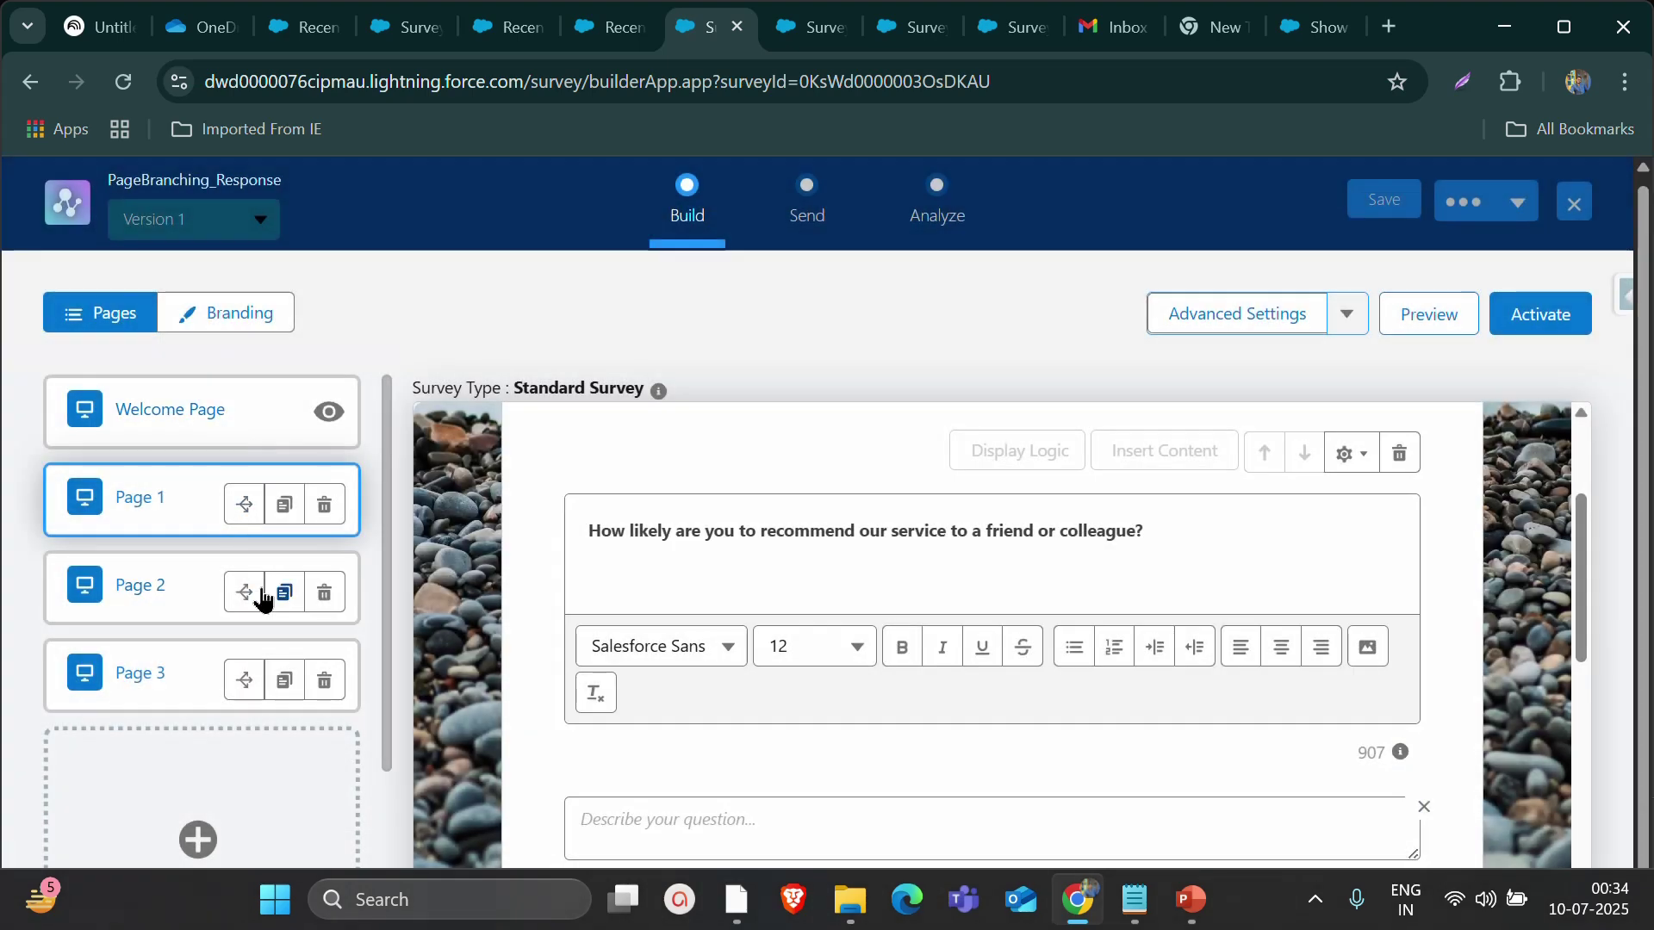